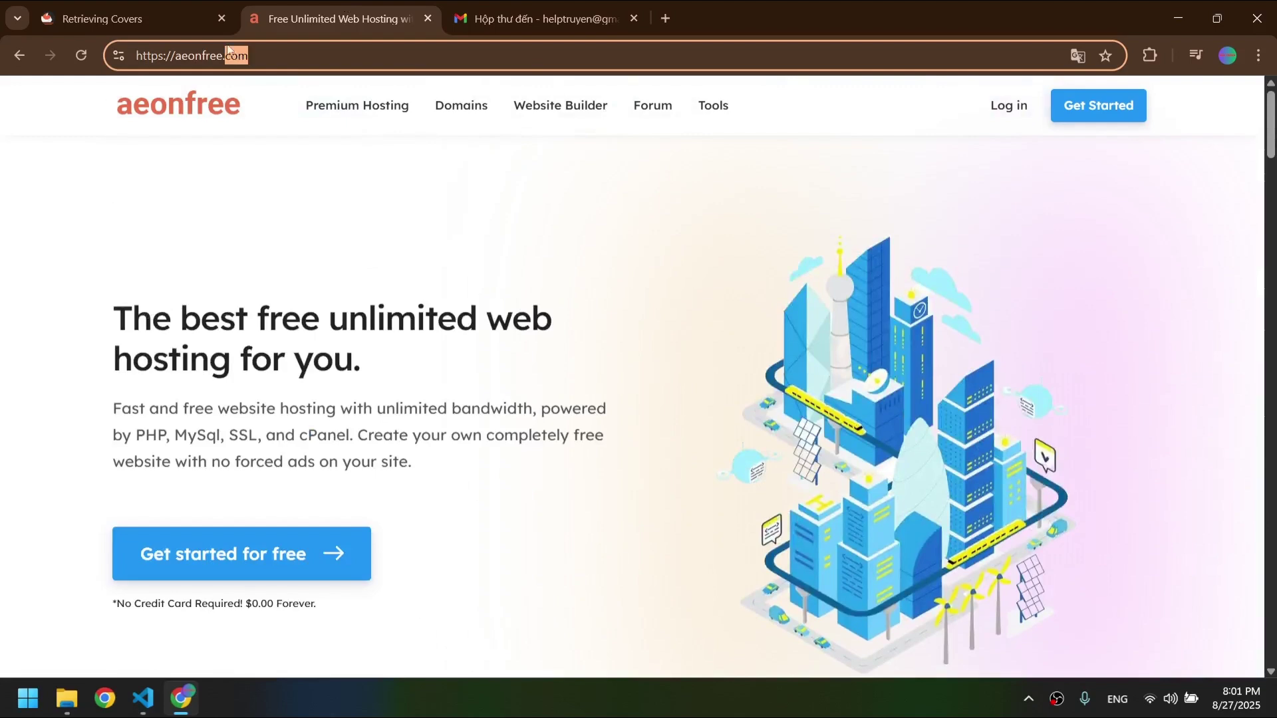
- Start the free hosting sign-up from the AeonFree landing page
click(434, 290)
scroll(433, 290, down, 5)
scroll(931, 210, up, 5)
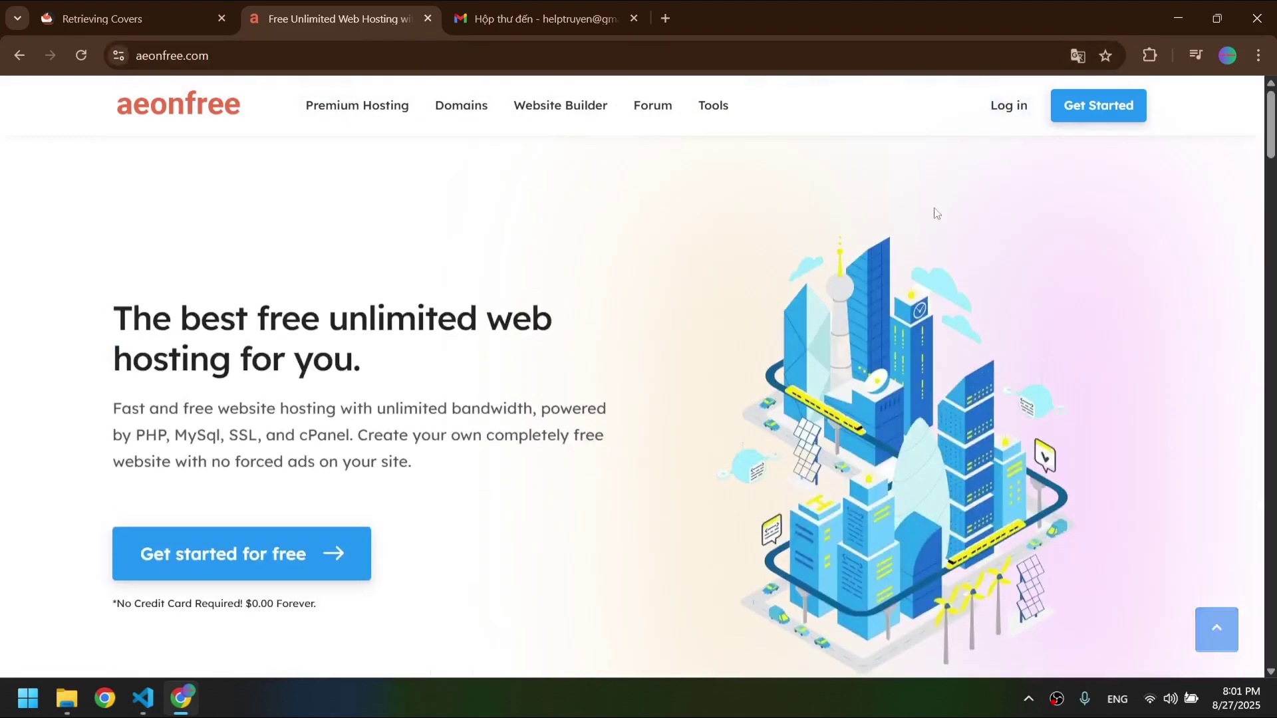
scroll(591, 316, down, 5)
click(310, 221)
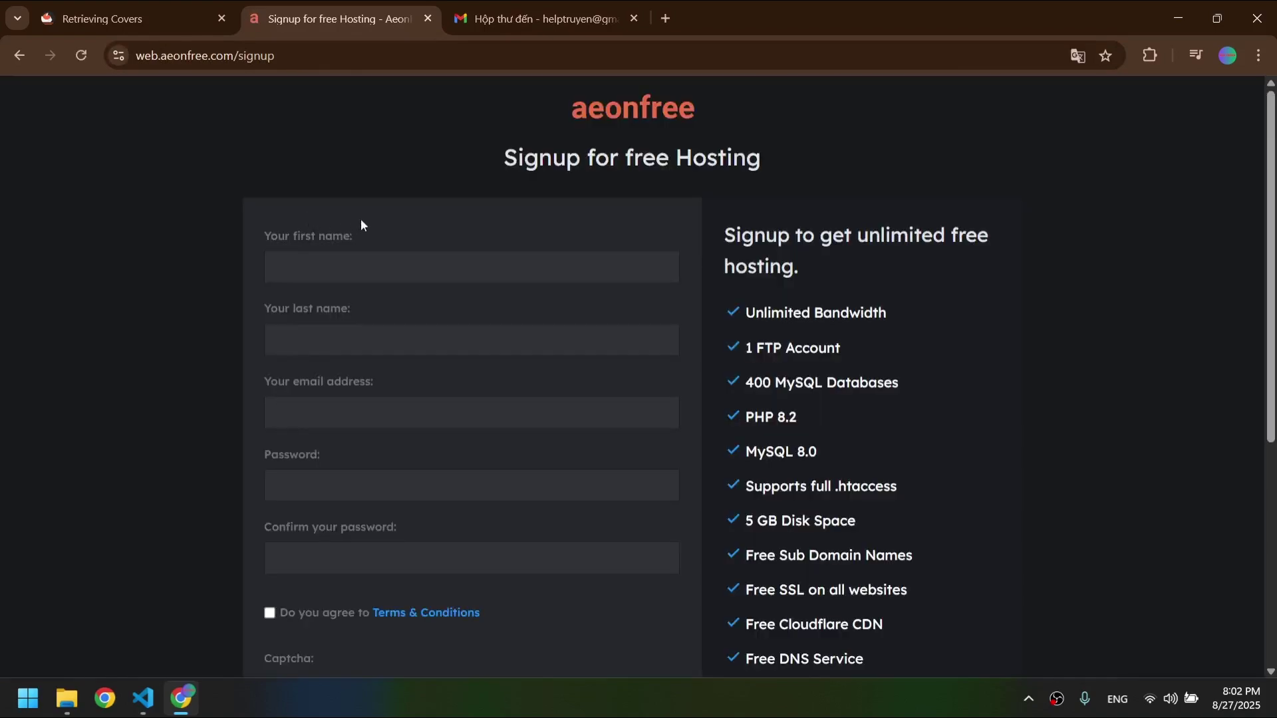
- Scroll through the signup page's plan features, highlighting several of them
scroll(692, 295, down, 5)
scroll(692, 300, up, 5)
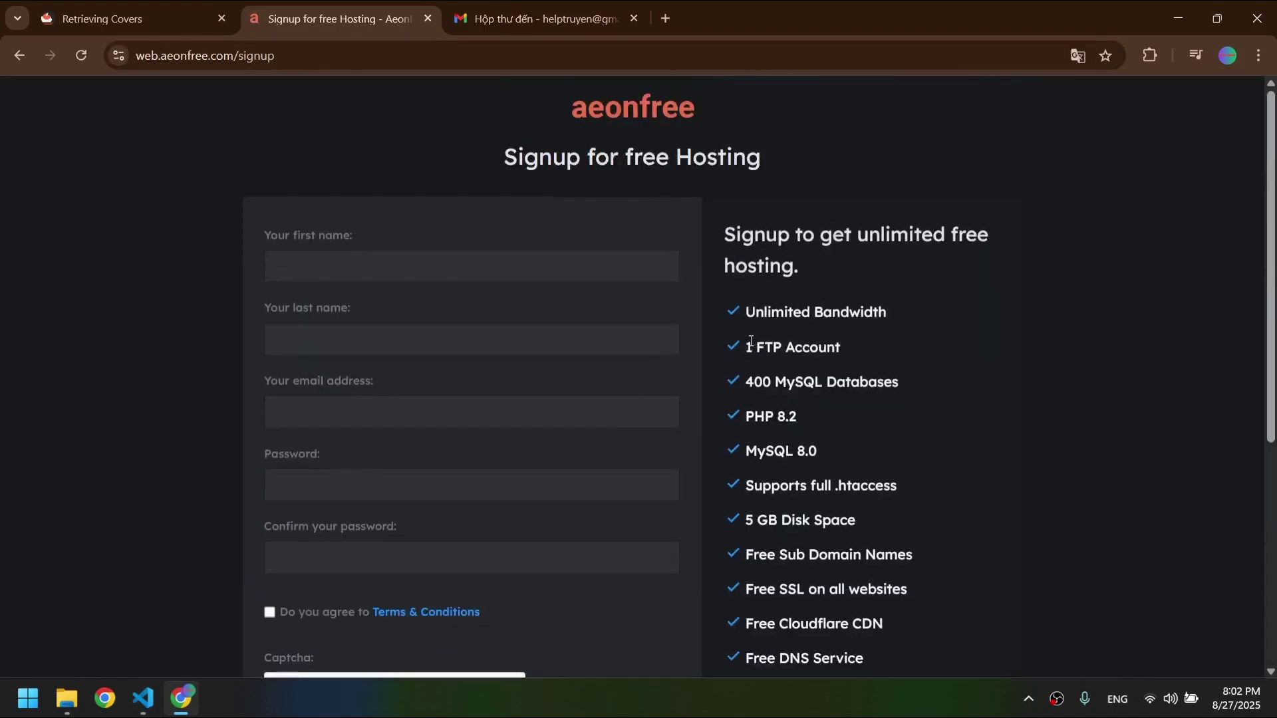
drag(751, 343, 855, 370)
click(885, 333)
scroll(847, 362, down, 1)
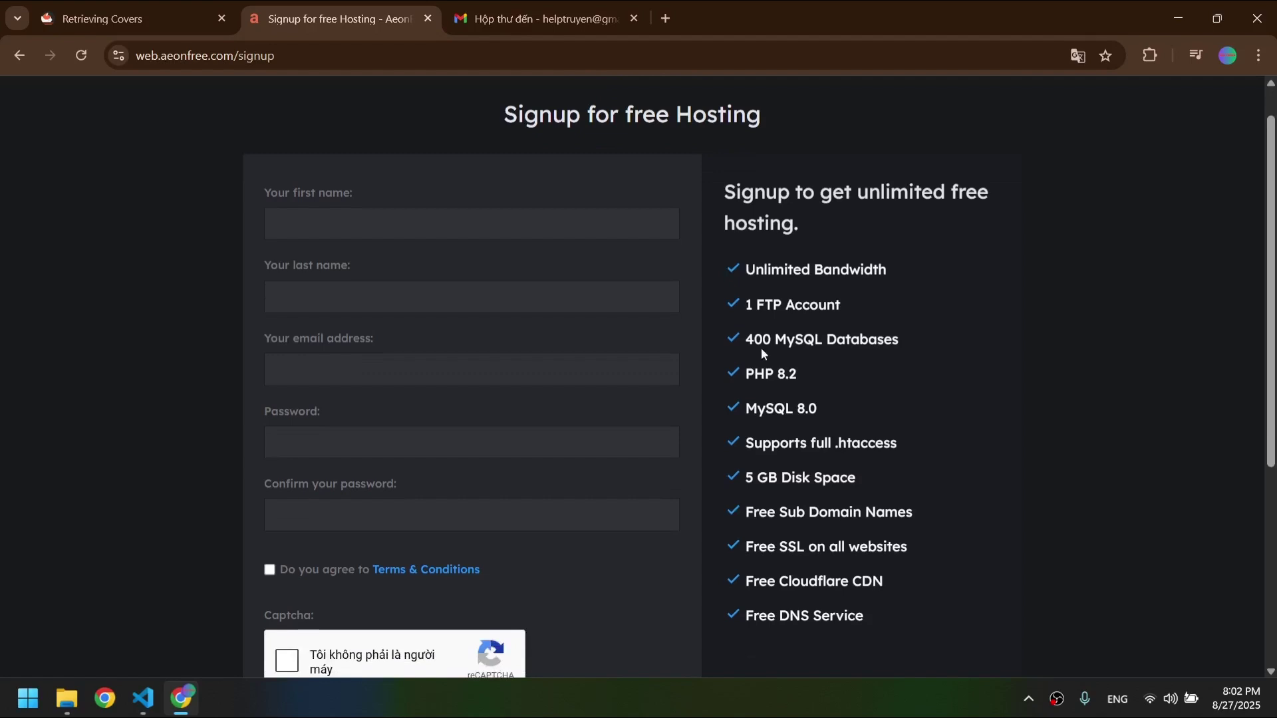
click(862, 364)
scroll(863, 363, down, 1)
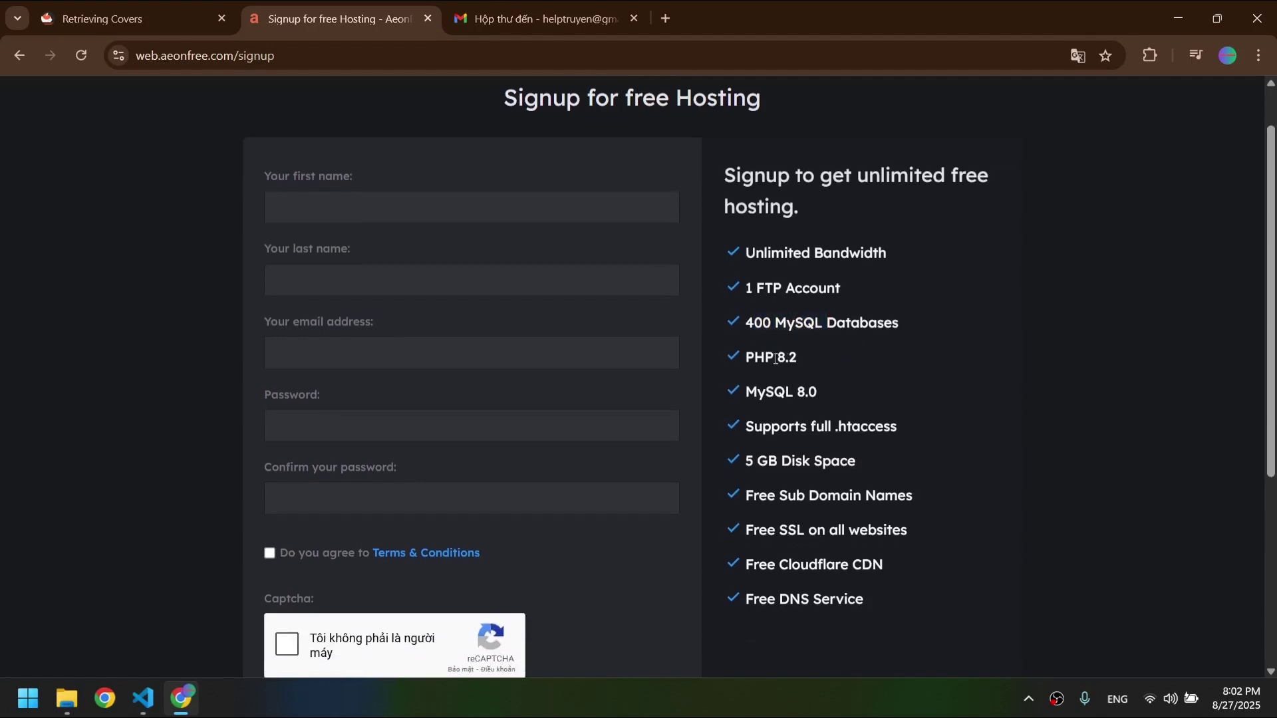
click(809, 363)
scroll(813, 386, down, 1)
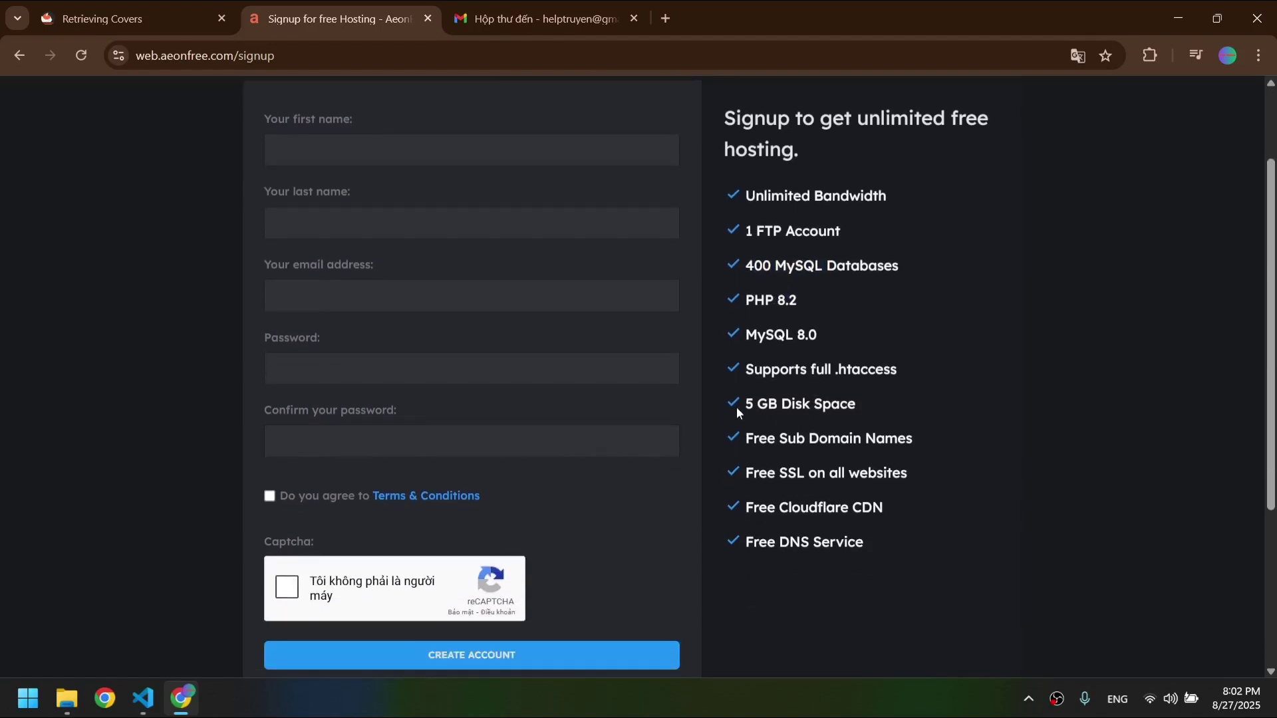
- Highlight the free SSL feature, then return to the top of the registration form
drag(736, 408, 865, 408)
scroll(865, 409, down, 1)
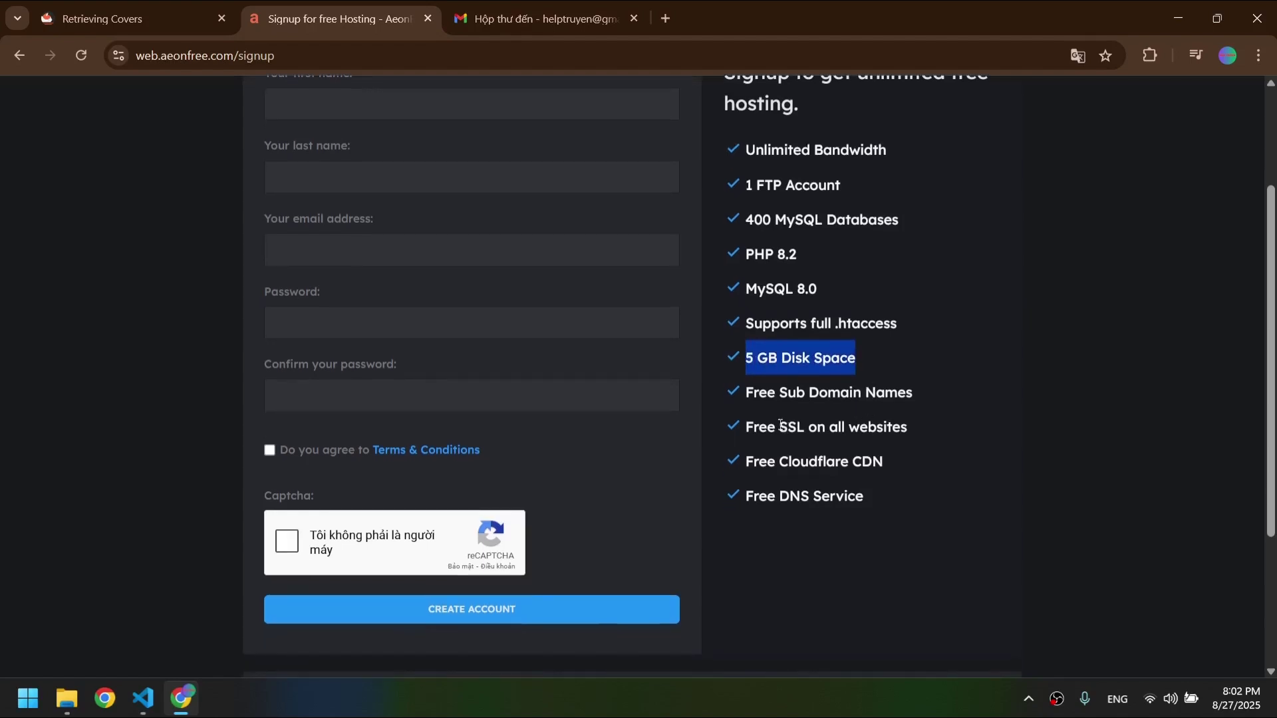
drag(768, 426, 809, 427)
click(836, 454)
scroll(845, 459, up, 3)
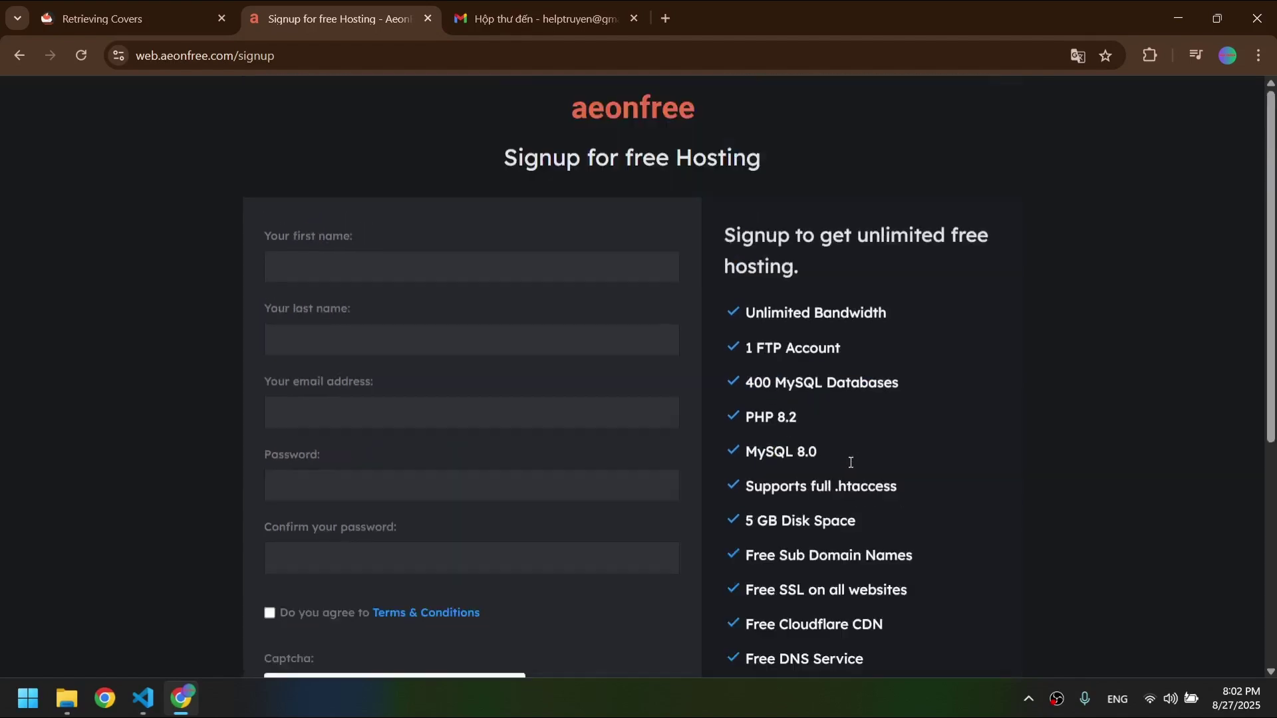
click(332, 278)
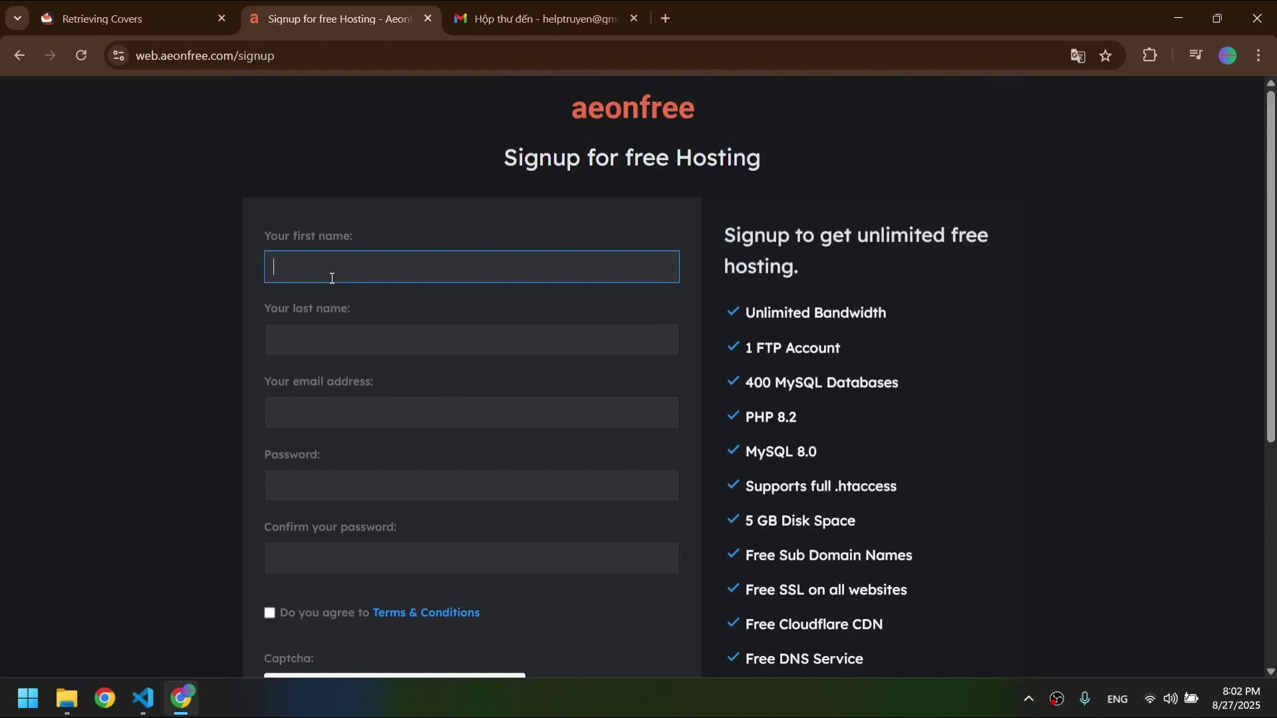
- Enter the first and last name, then paste the Gmail address copied from the Google account panel
key(Tab)
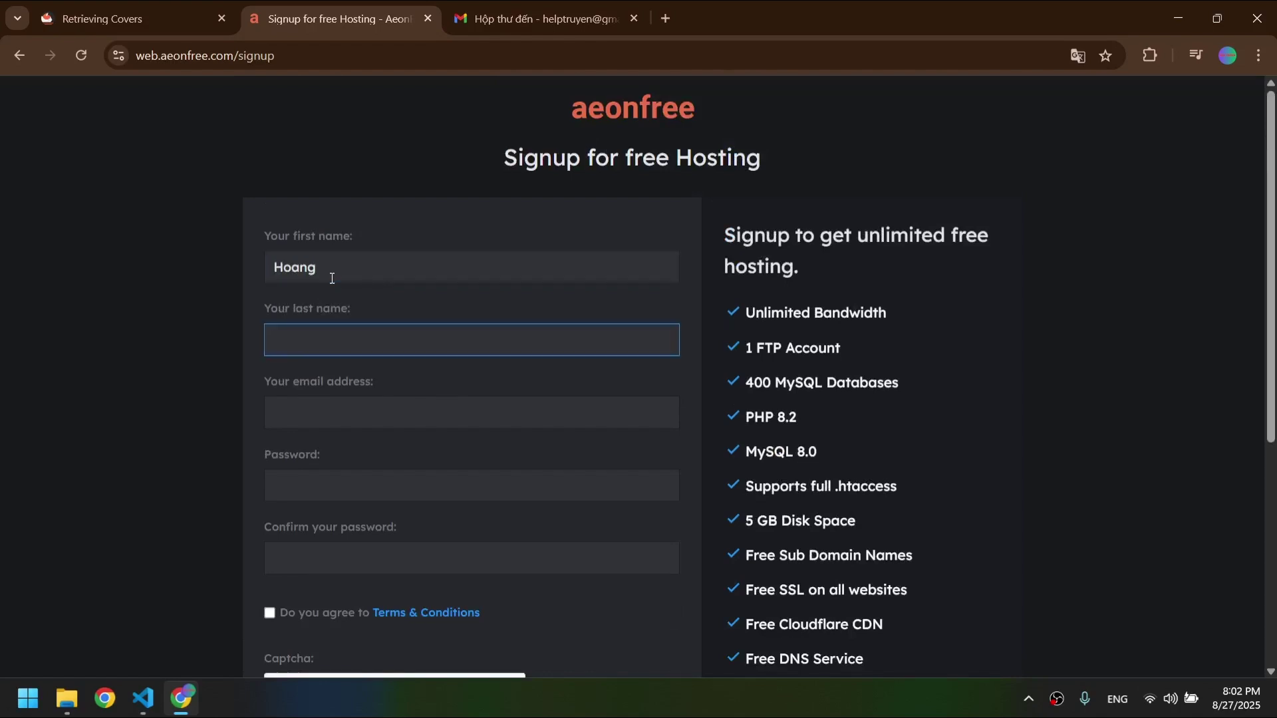
key(Tab)
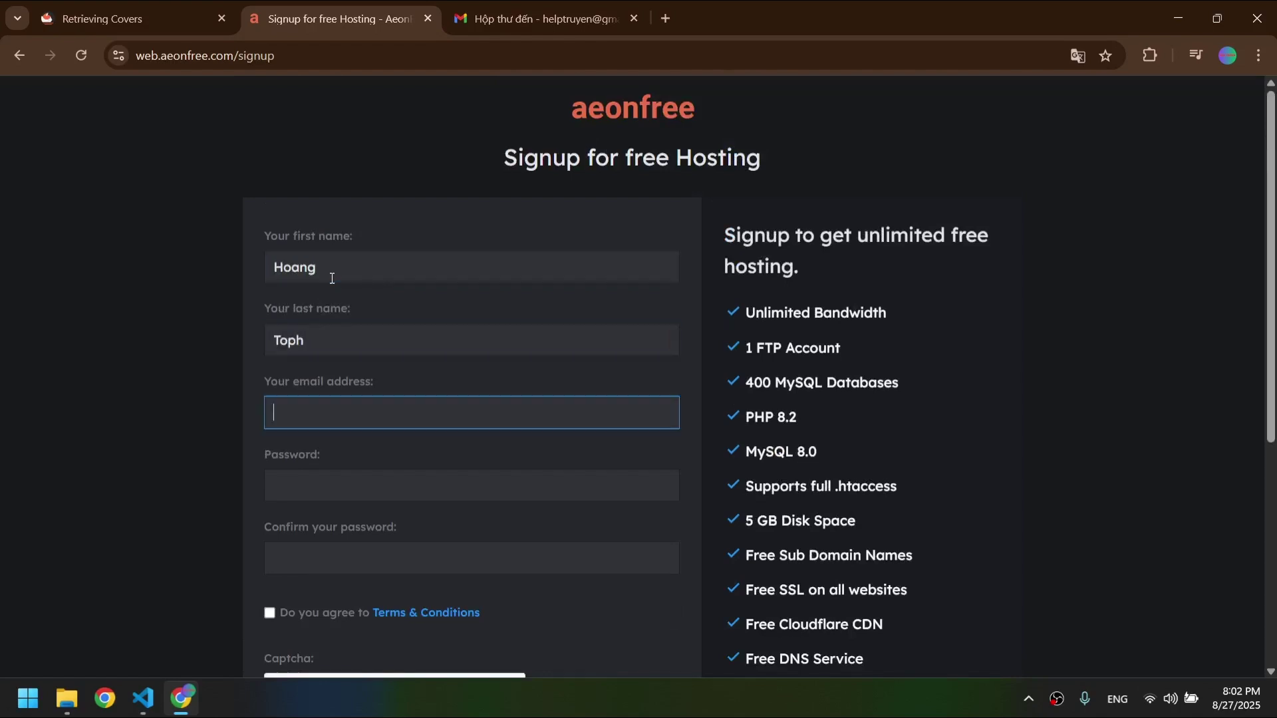
click(473, 10)
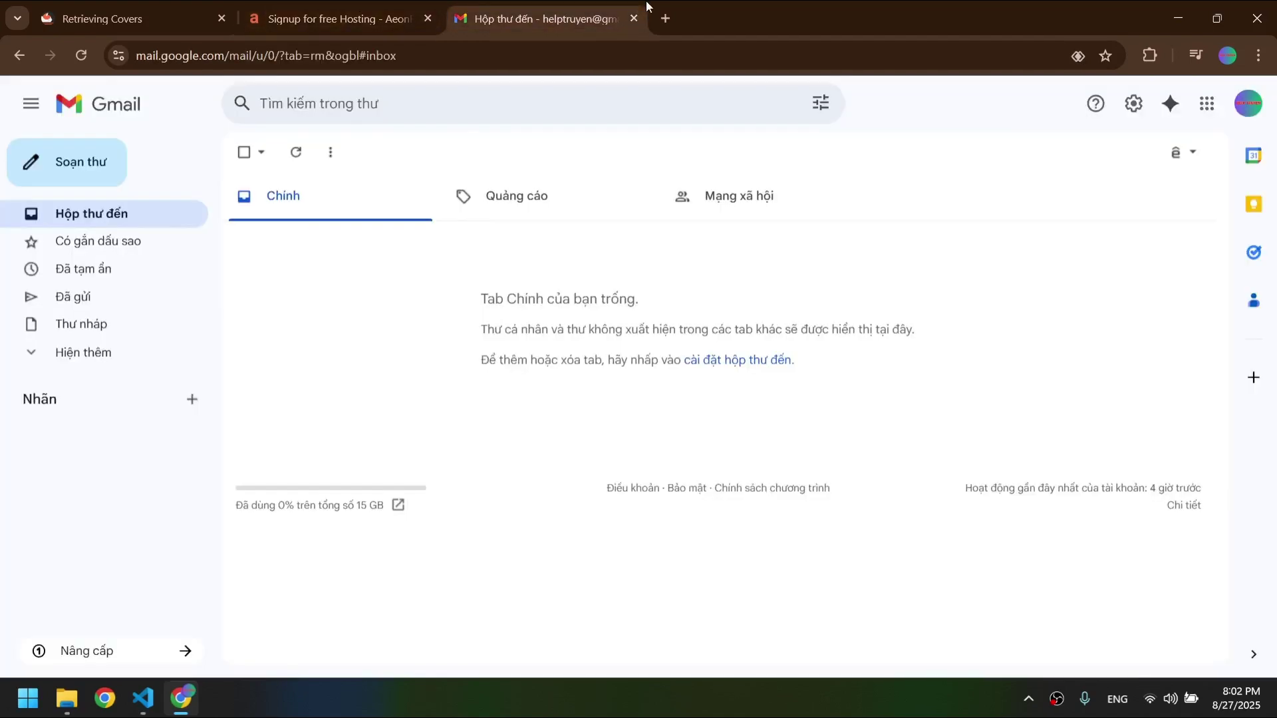
click(1249, 104)
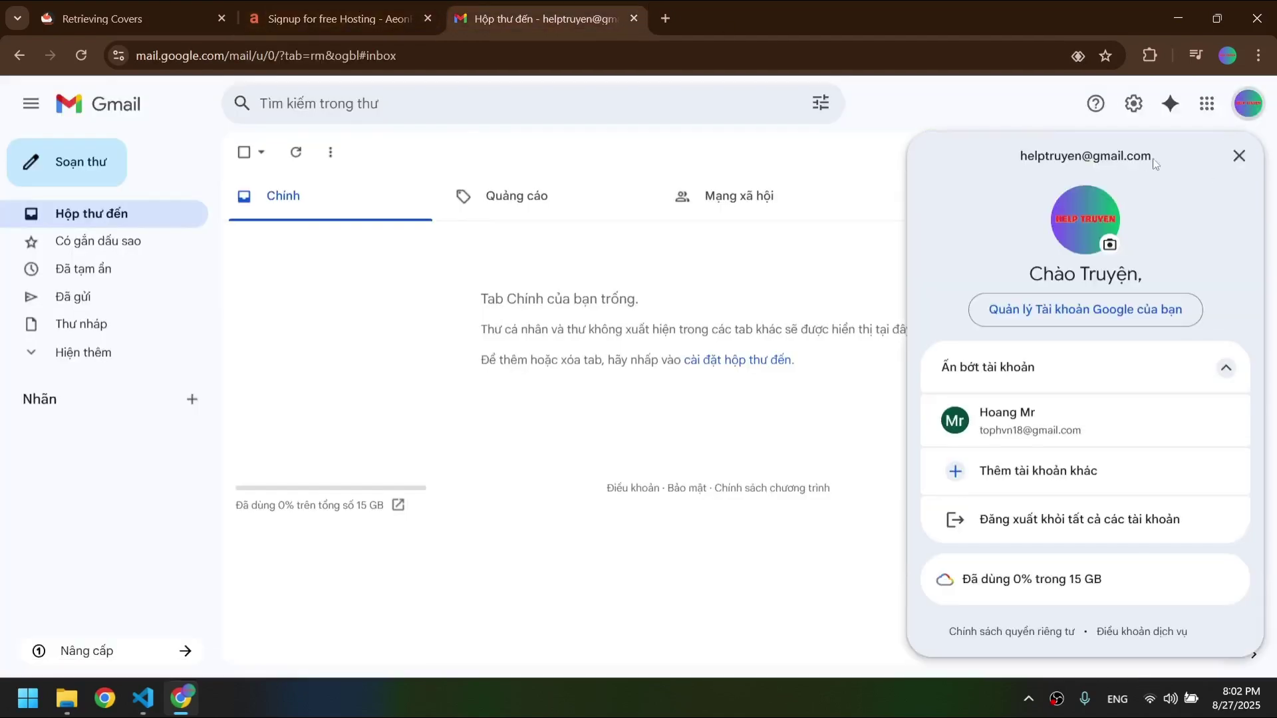
drag(1155, 163, 991, 163)
key(ctrl+c)
click(340, 18)
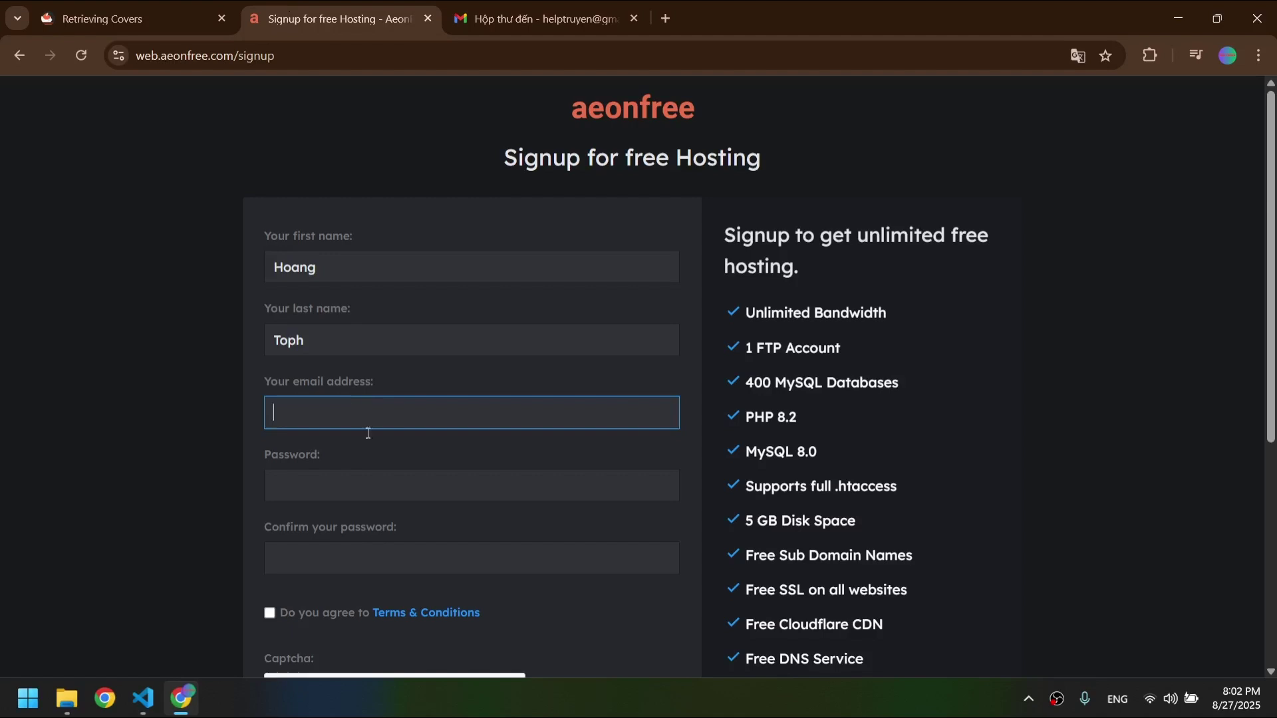
key(ctrl+v)
- Enter and confirm the password, accept the Terms, pass reCAPTCHA and create the account
click(379, 488)
text(••)
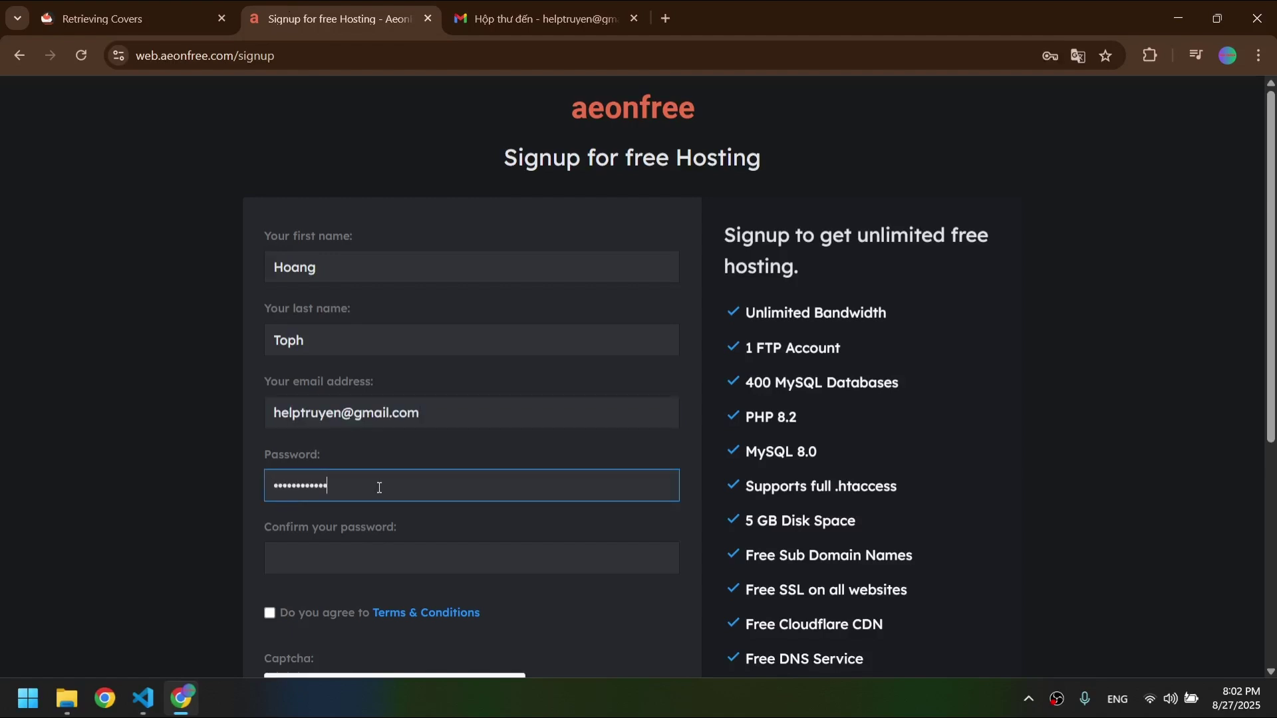
click(380, 552)
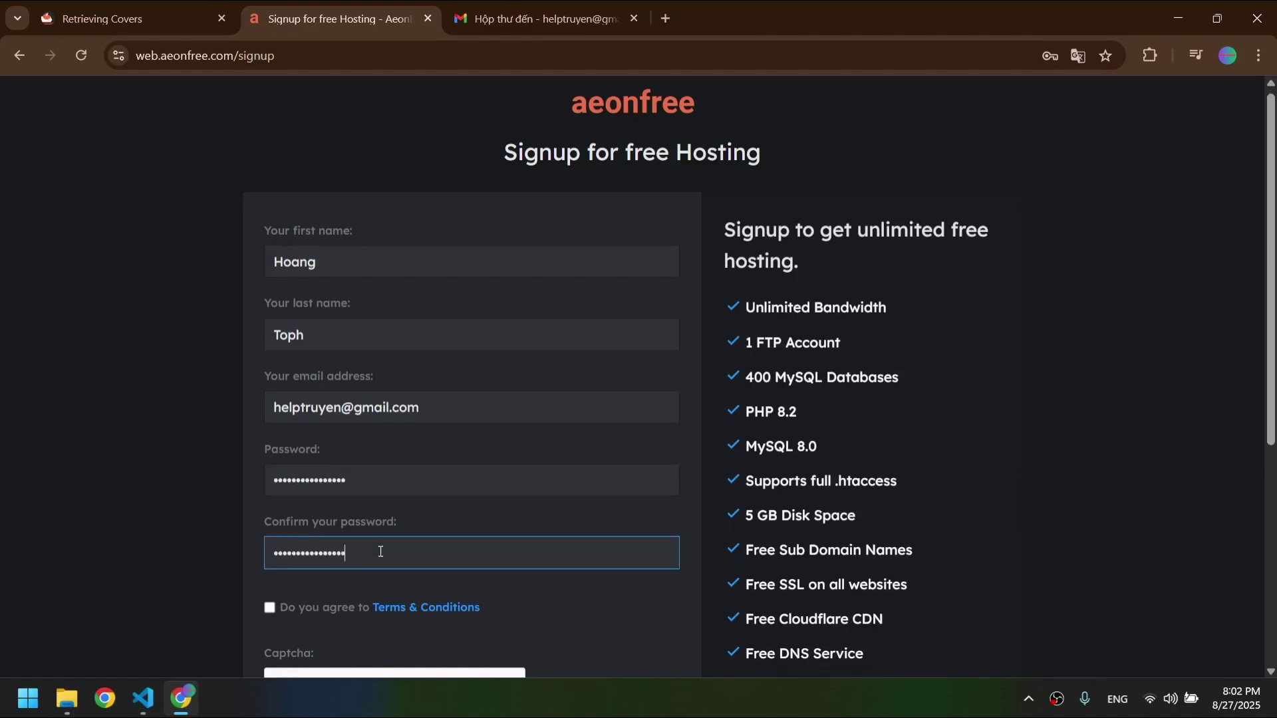
scroll(318, 482, down, 2)
click(269, 440)
click(287, 531)
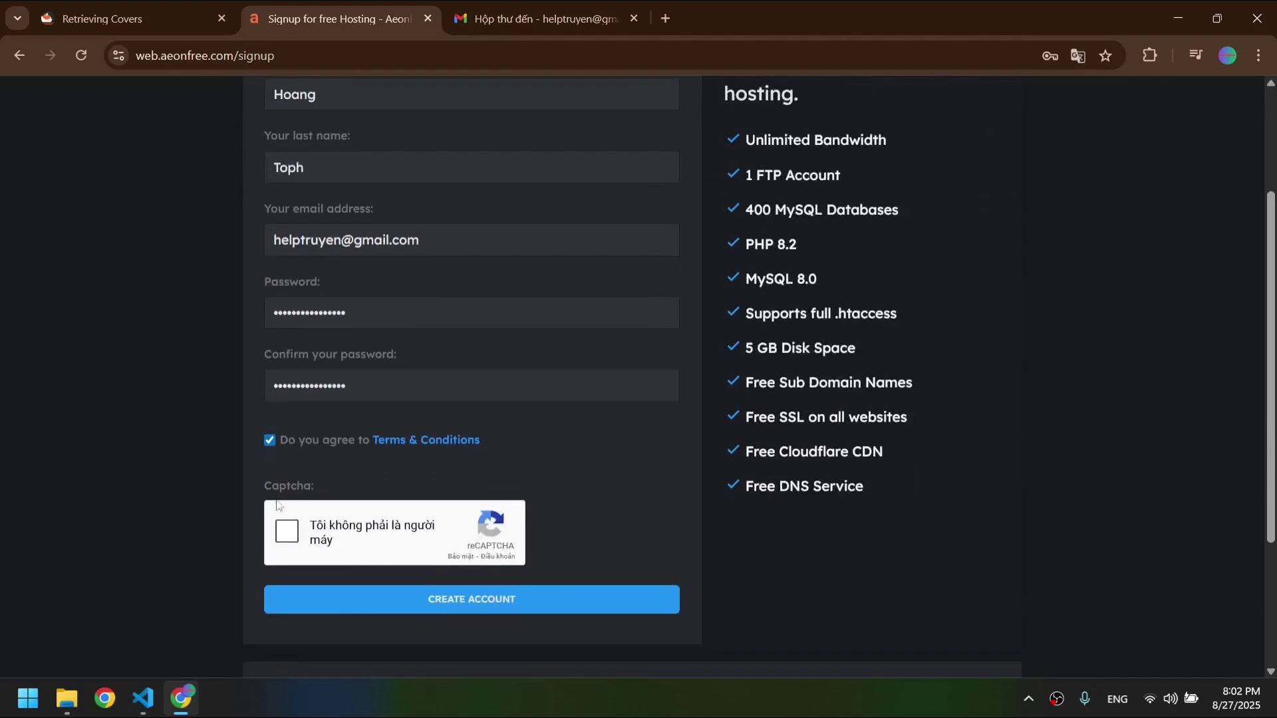
scroll(391, 549, down, 3)
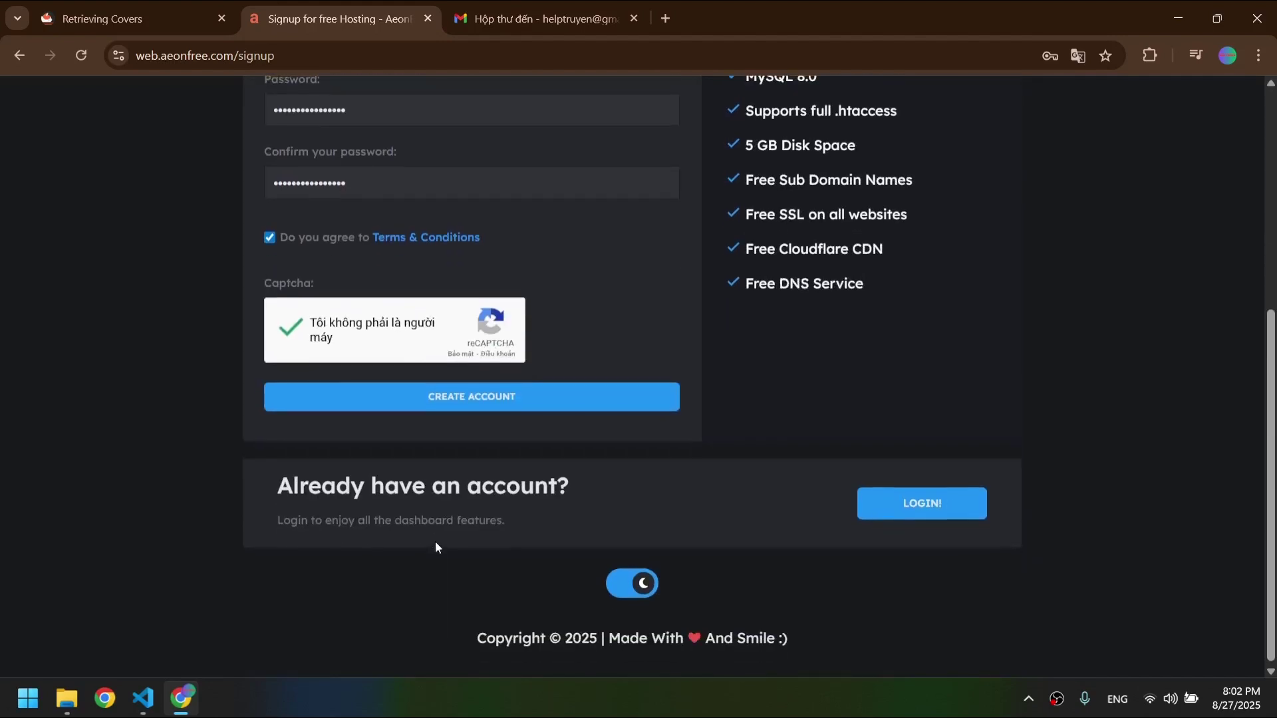
click(523, 398)
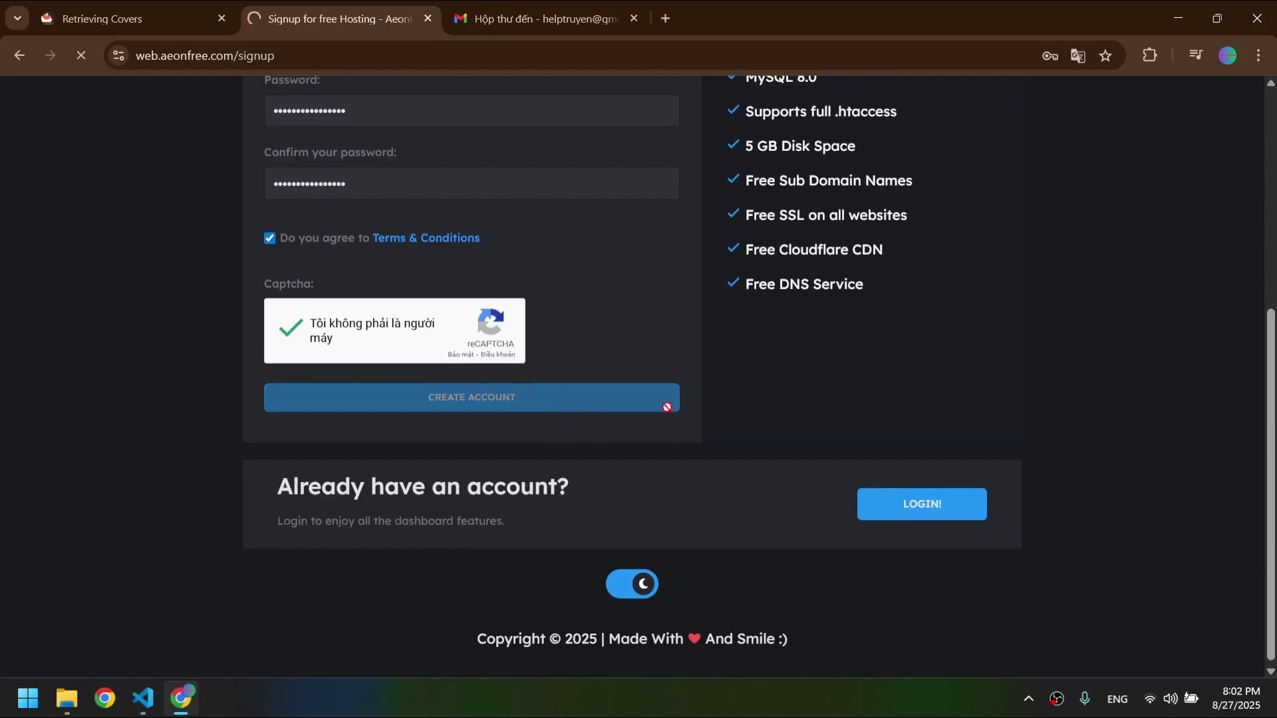
scroll(712, 389, up, 4)
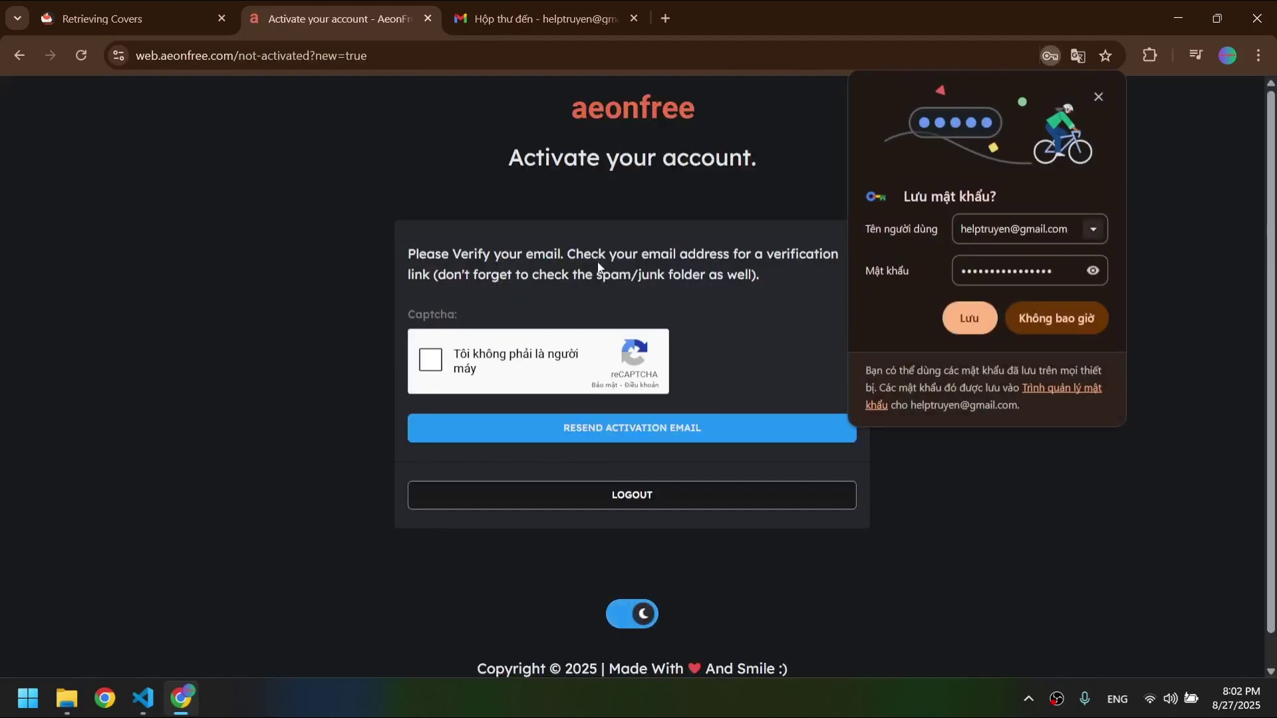
- Decline saving the password, pass reCAPTCHA, resend the activation email, then go to Gmail
click(1063, 318)
click(439, 357)
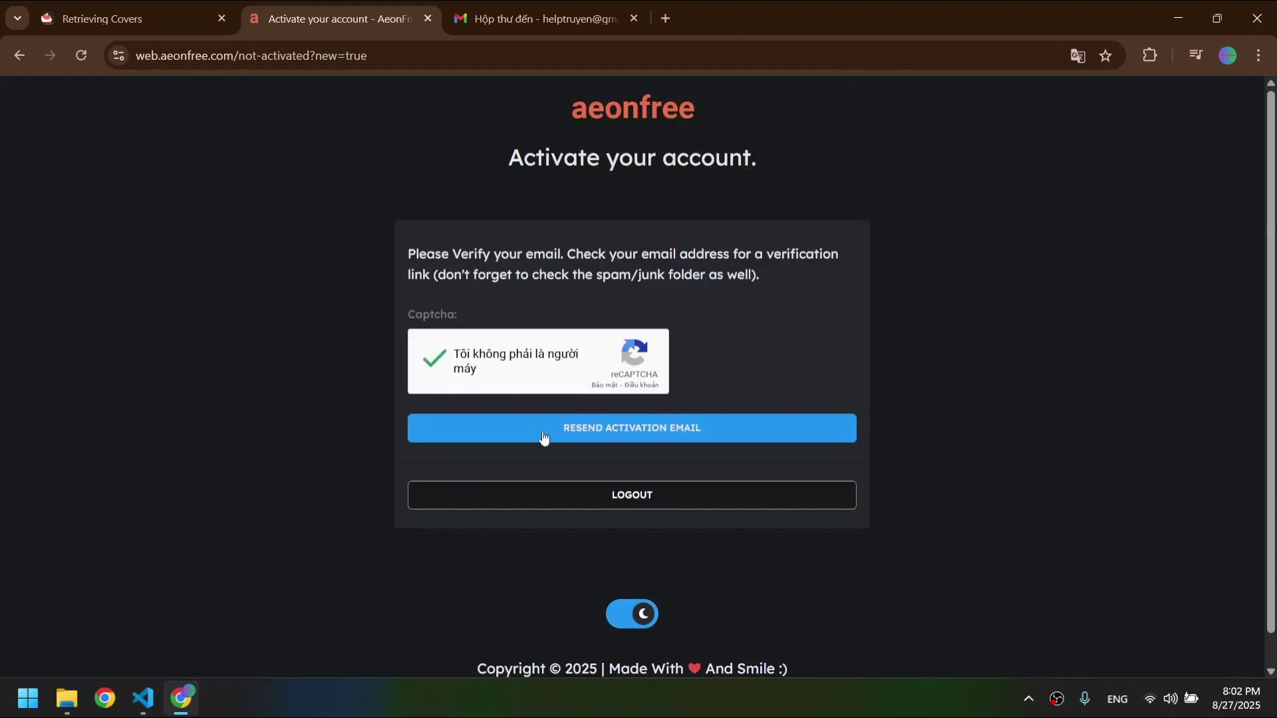
click(611, 429)
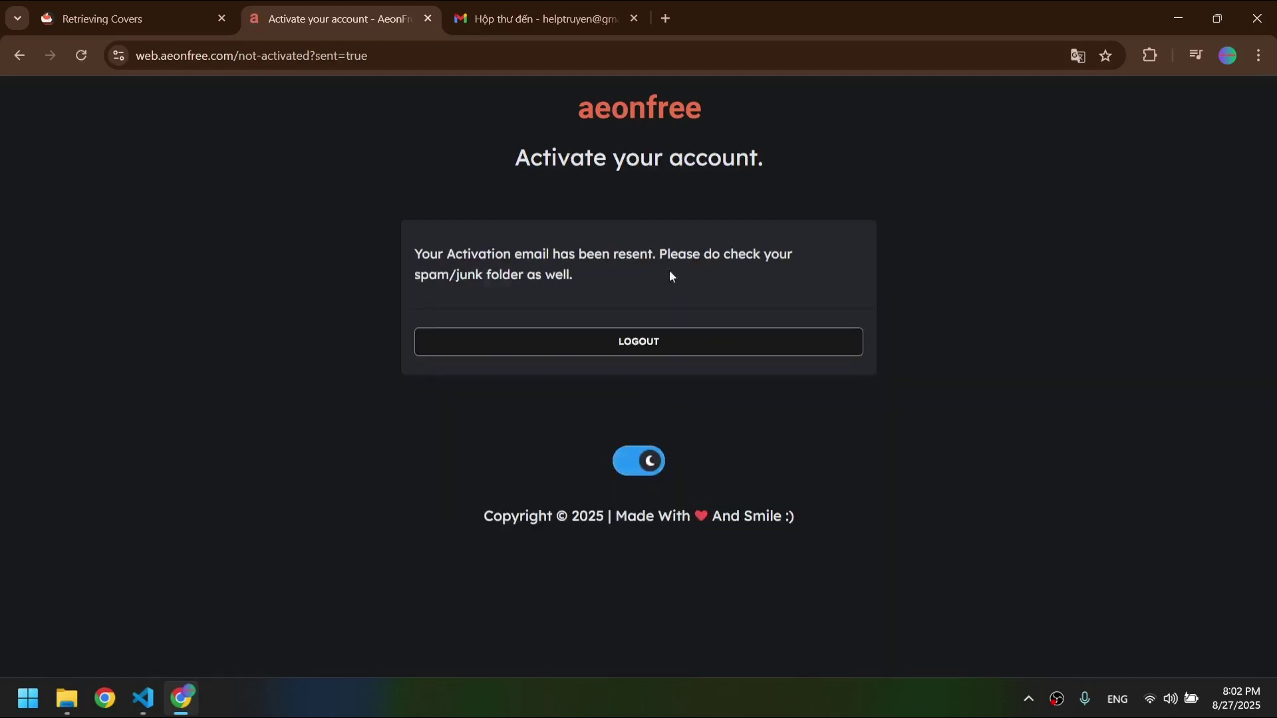
click(633, 462)
click(499, 3)
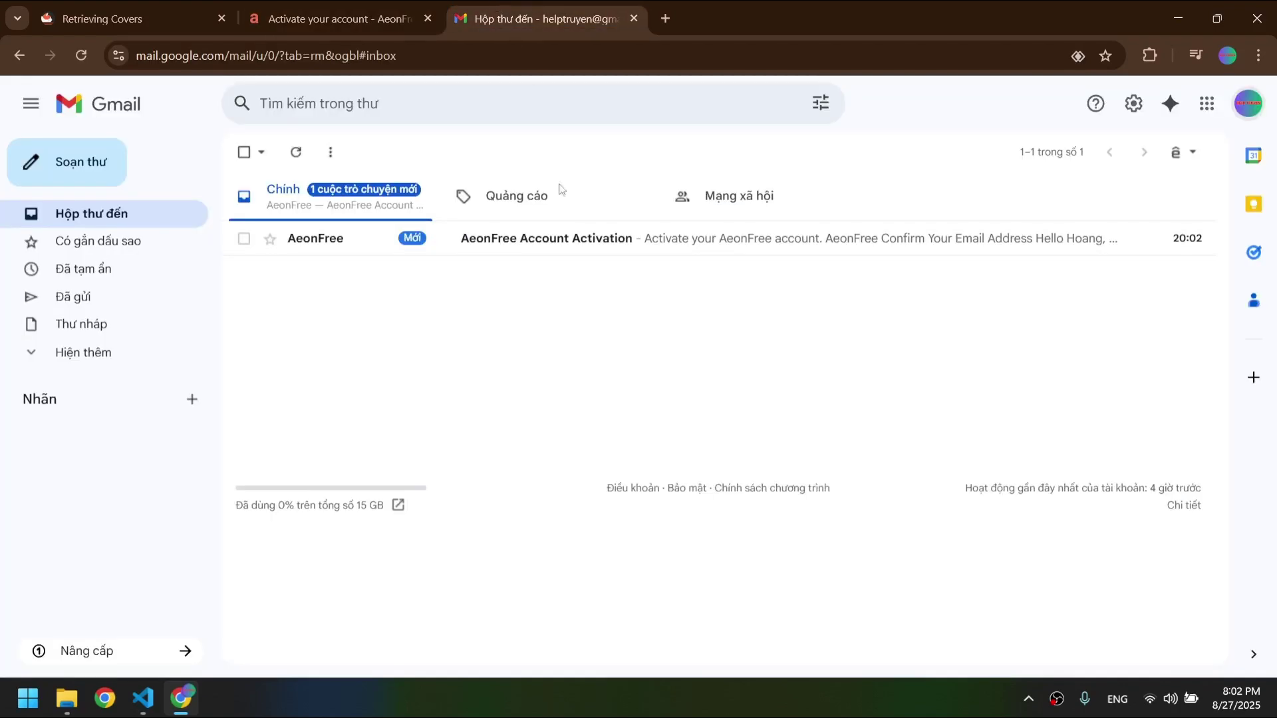
- Open the 'AeonFree Account Activation' email and follow its 'Activate your Account' link
click(353, 238)
scroll(645, 373, down, 4)
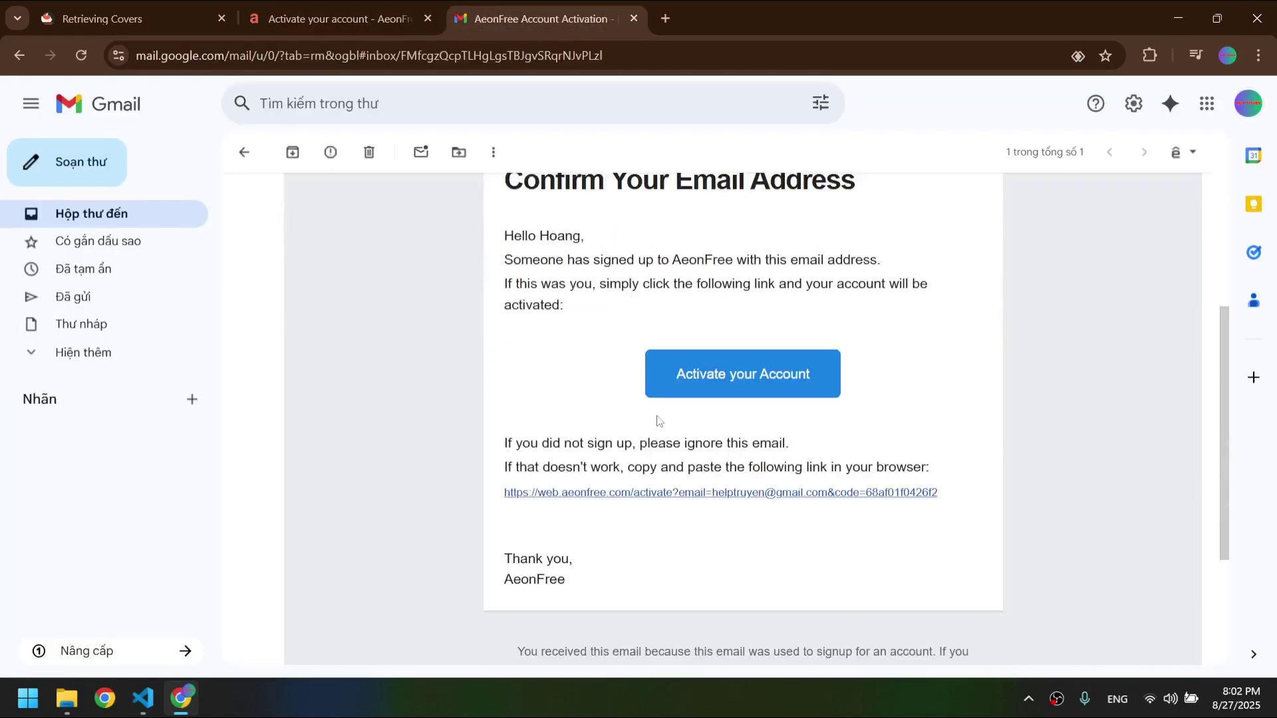
click(676, 395)
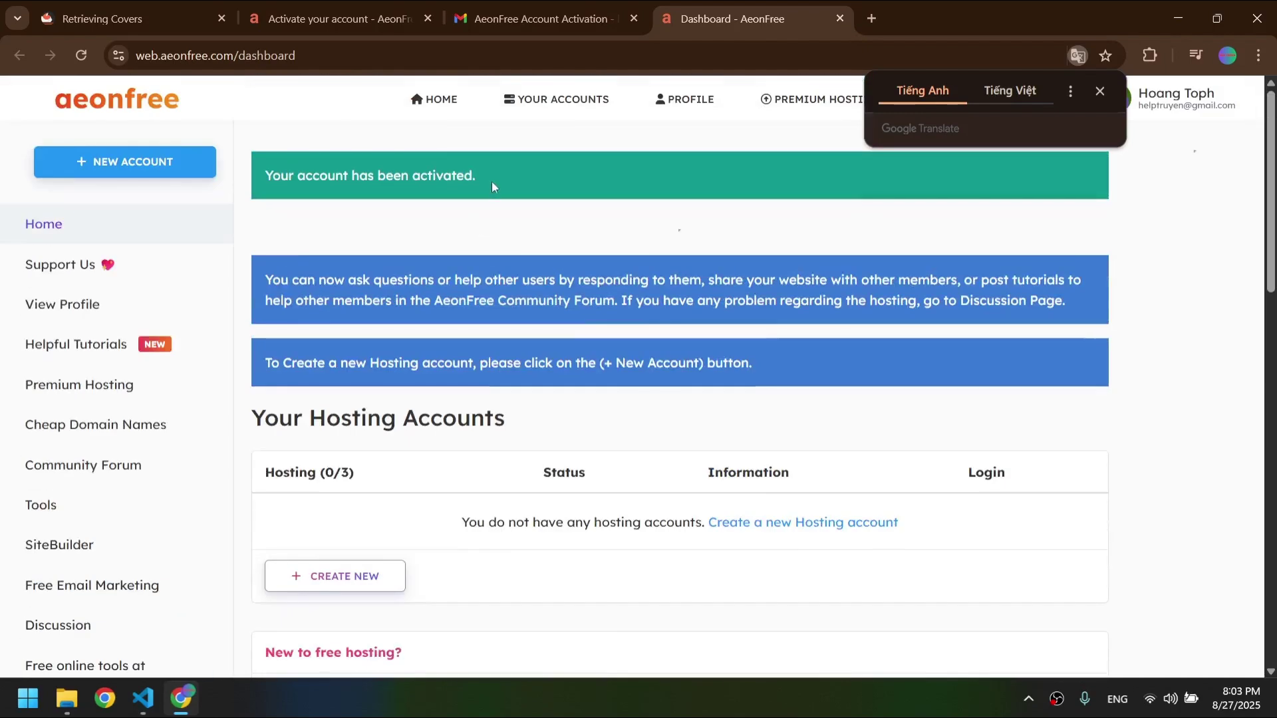
drag(492, 181, 278, 174)
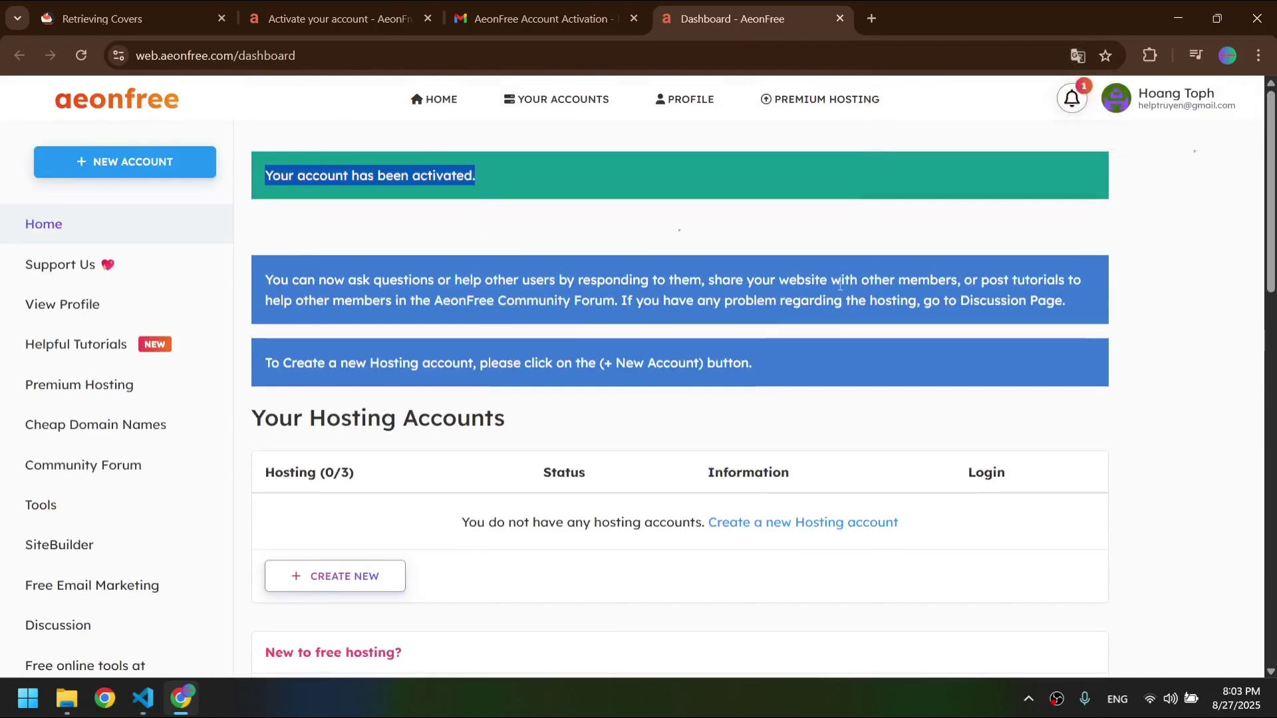
click(1100, 238)
scroll(1102, 241, down, 7)
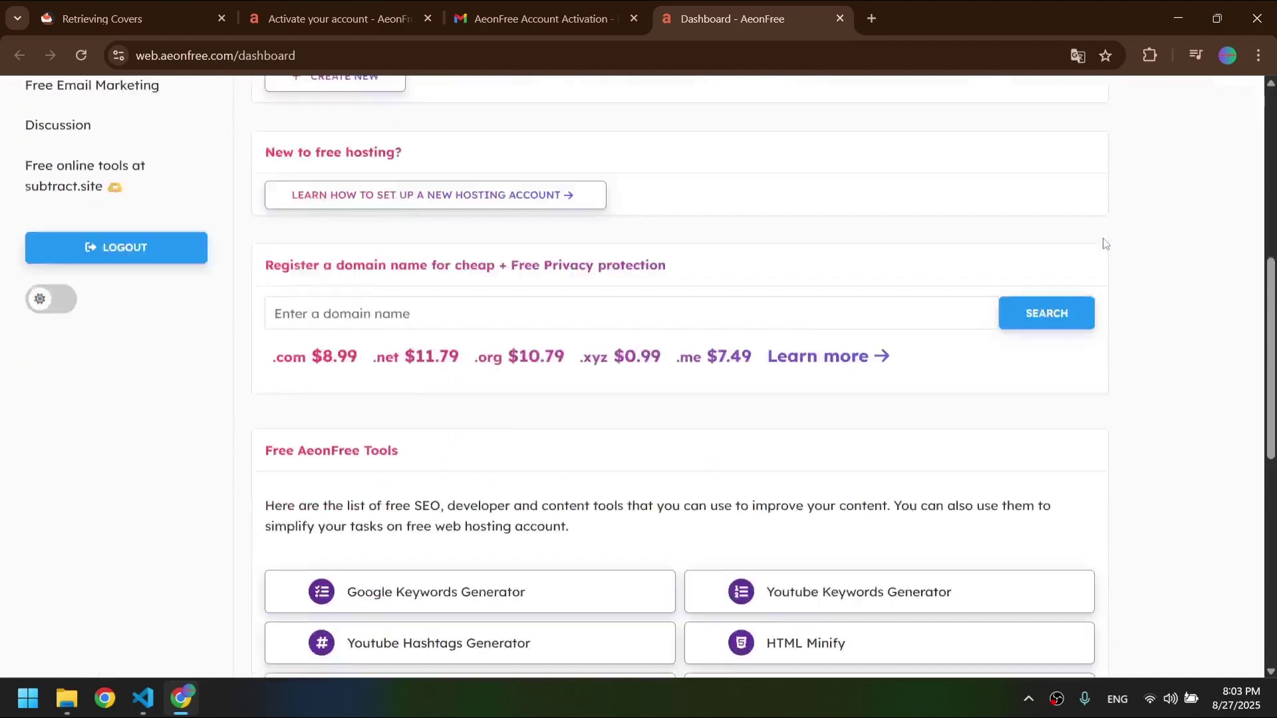
scroll(1108, 259, down, 8)
scroll(1110, 286, up, 15)
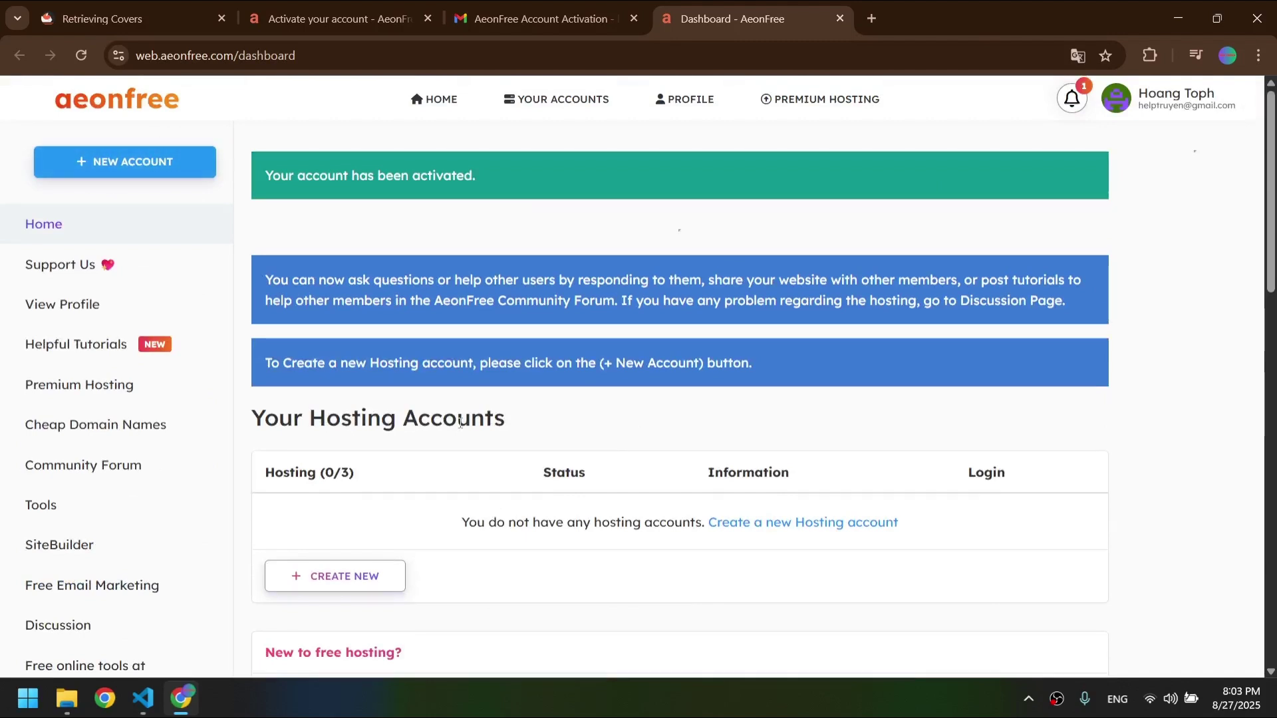
- Try the subdomain cuutruyen with several domain endings and check cuutruyen.hstn.me availability
click(160, 178)
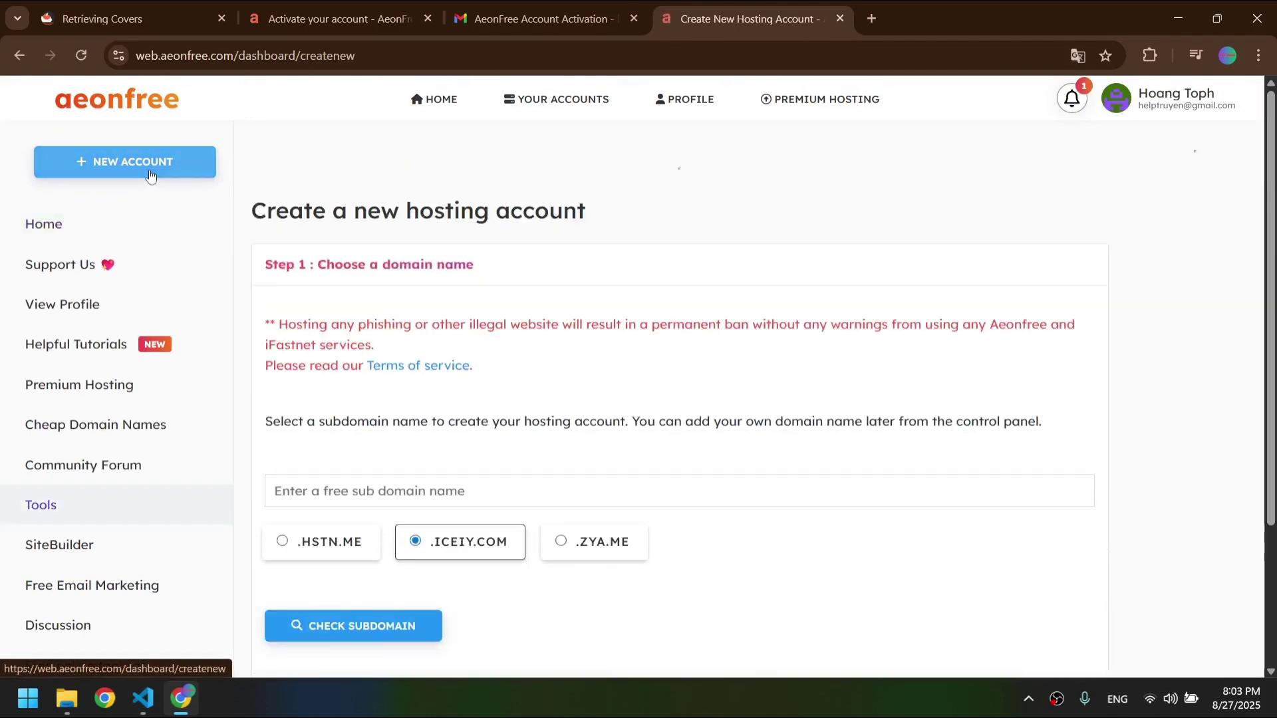
scroll(649, 345, down, 2)
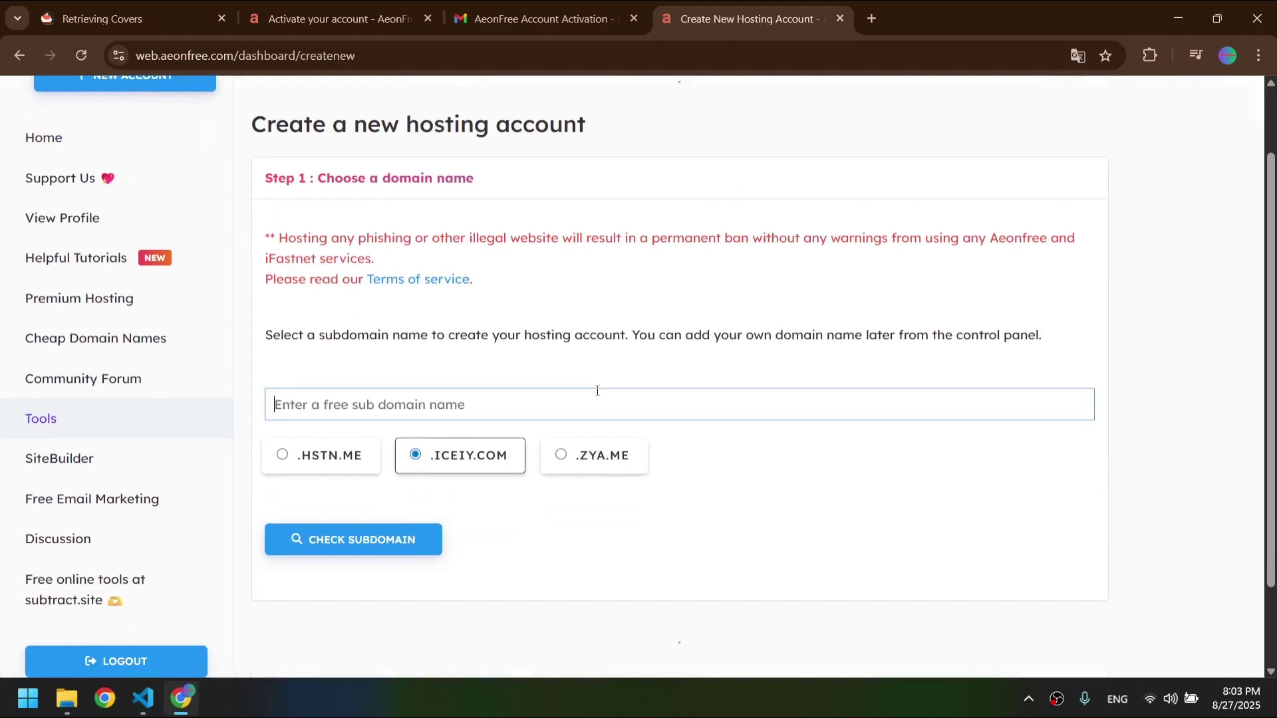
text(cuutr)
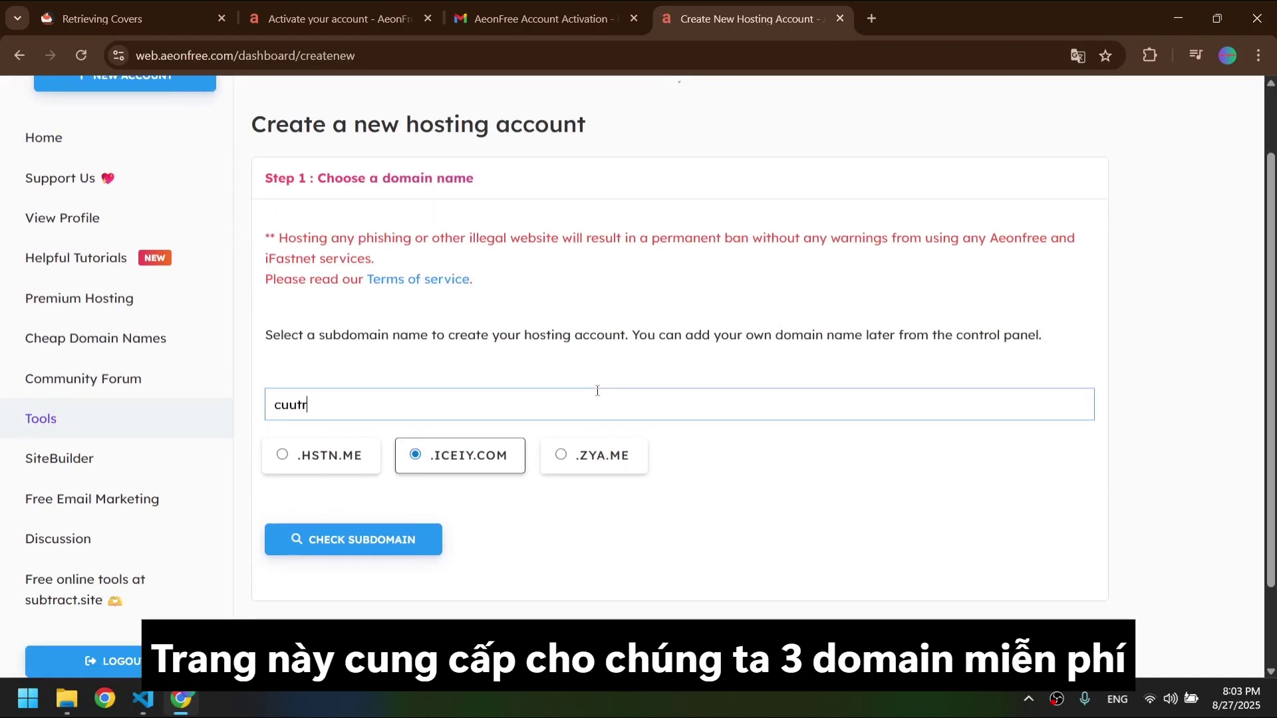
text(uyen)
click(313, 465)
click(402, 464)
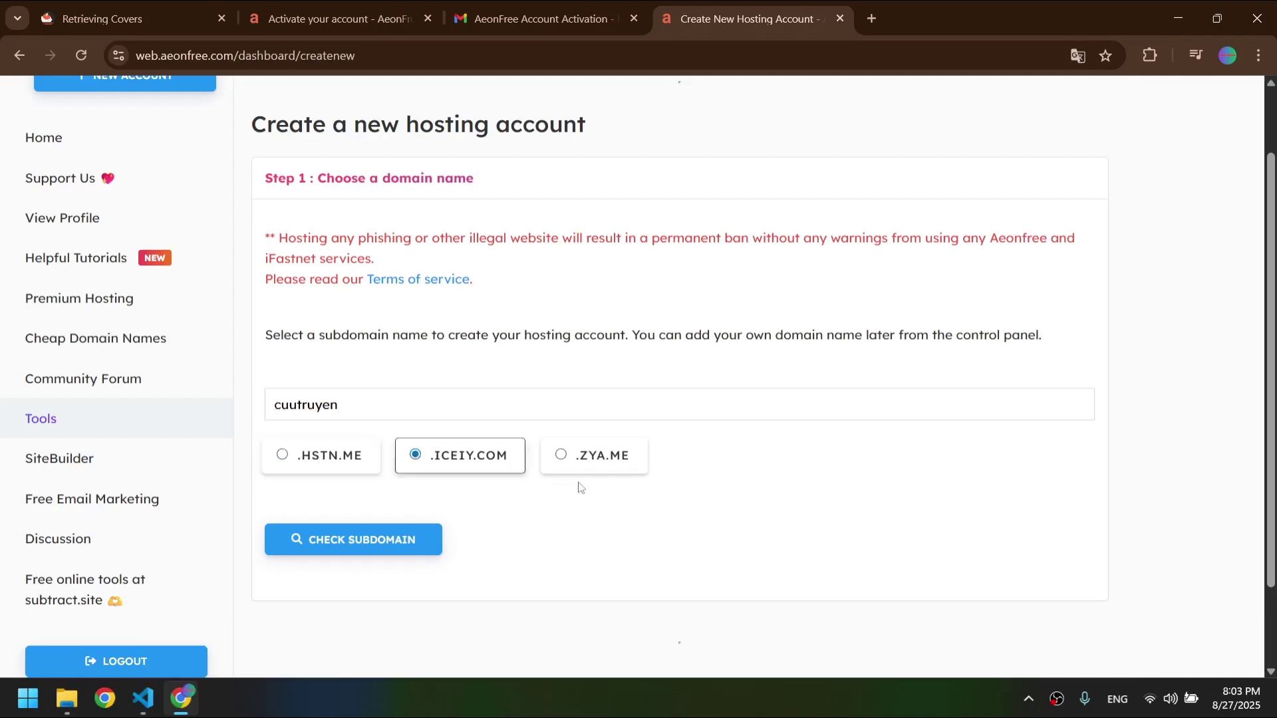
click(617, 462)
click(523, 471)
click(354, 459)
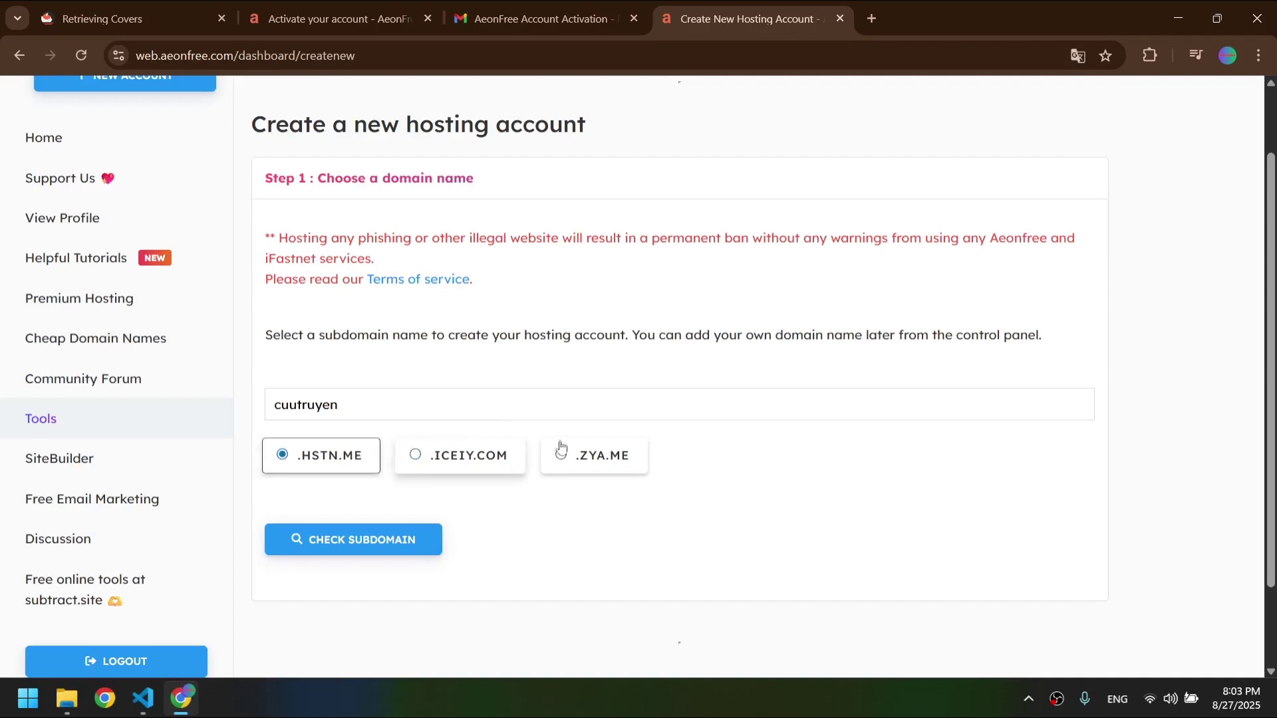
click(568, 465)
click(357, 471)
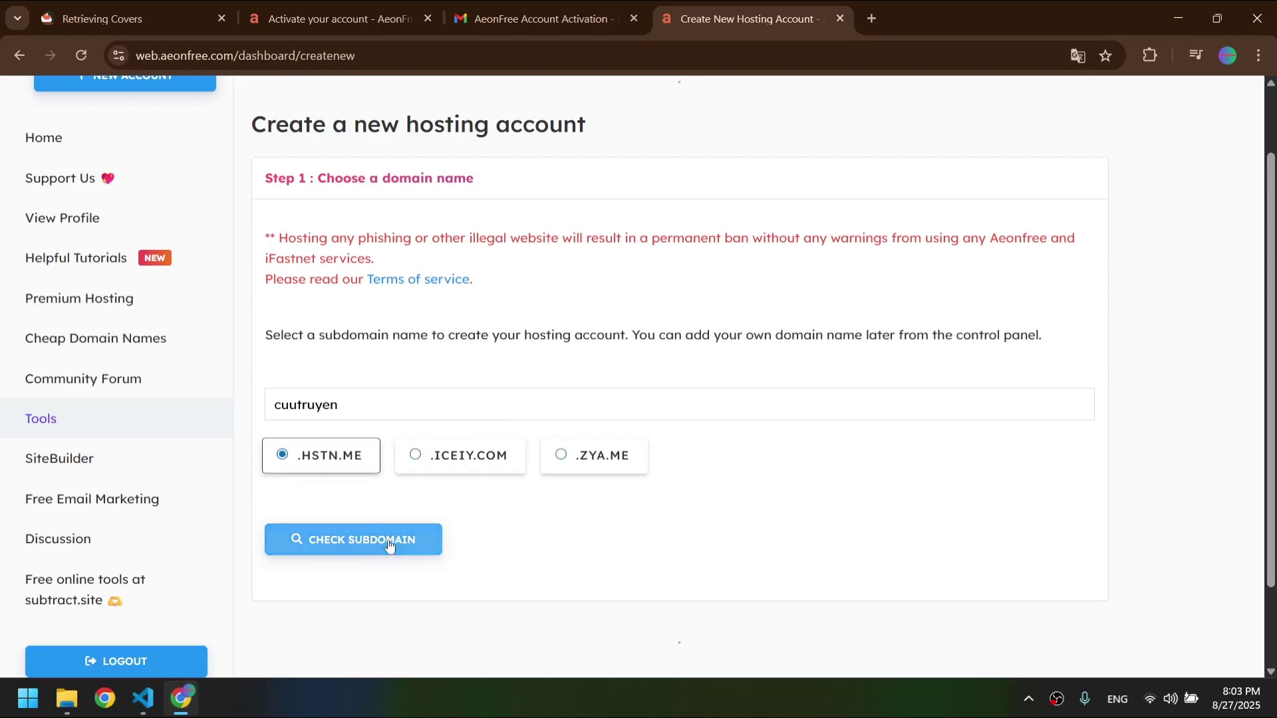
click(388, 545)
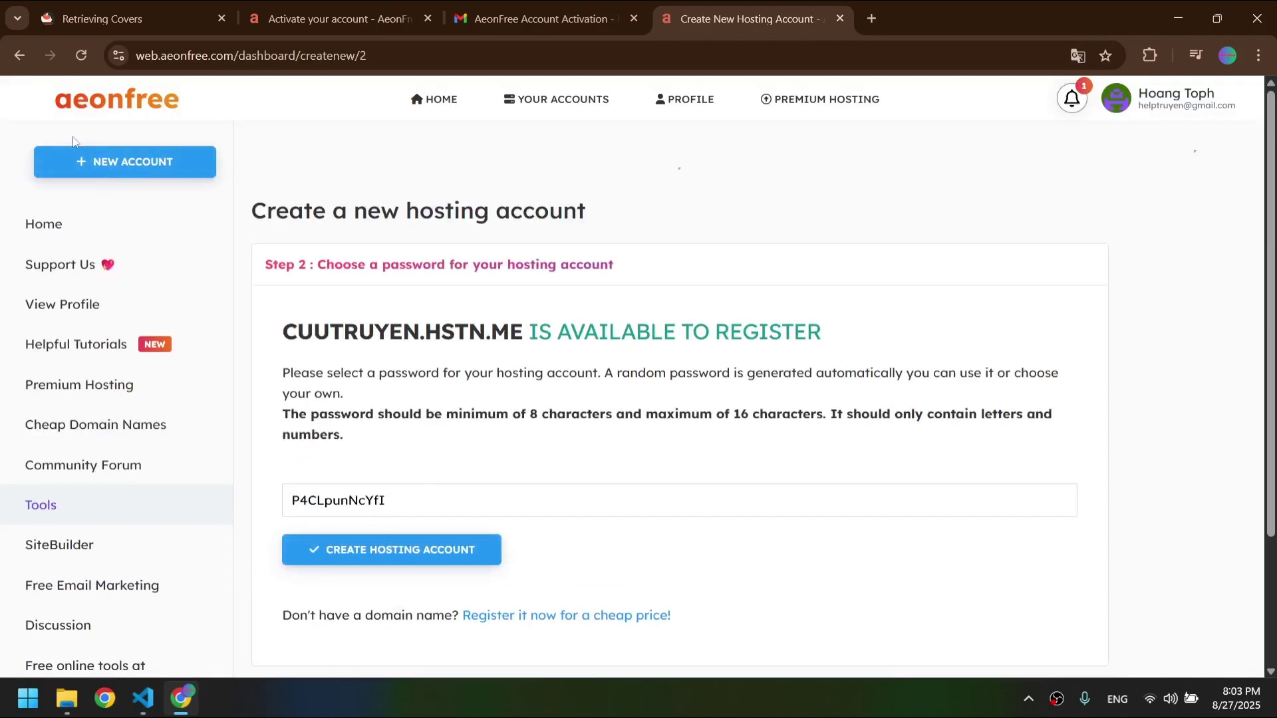
- Go back and check availability of helptruyen.zya.me instead
scroll(464, 442, down, 2)
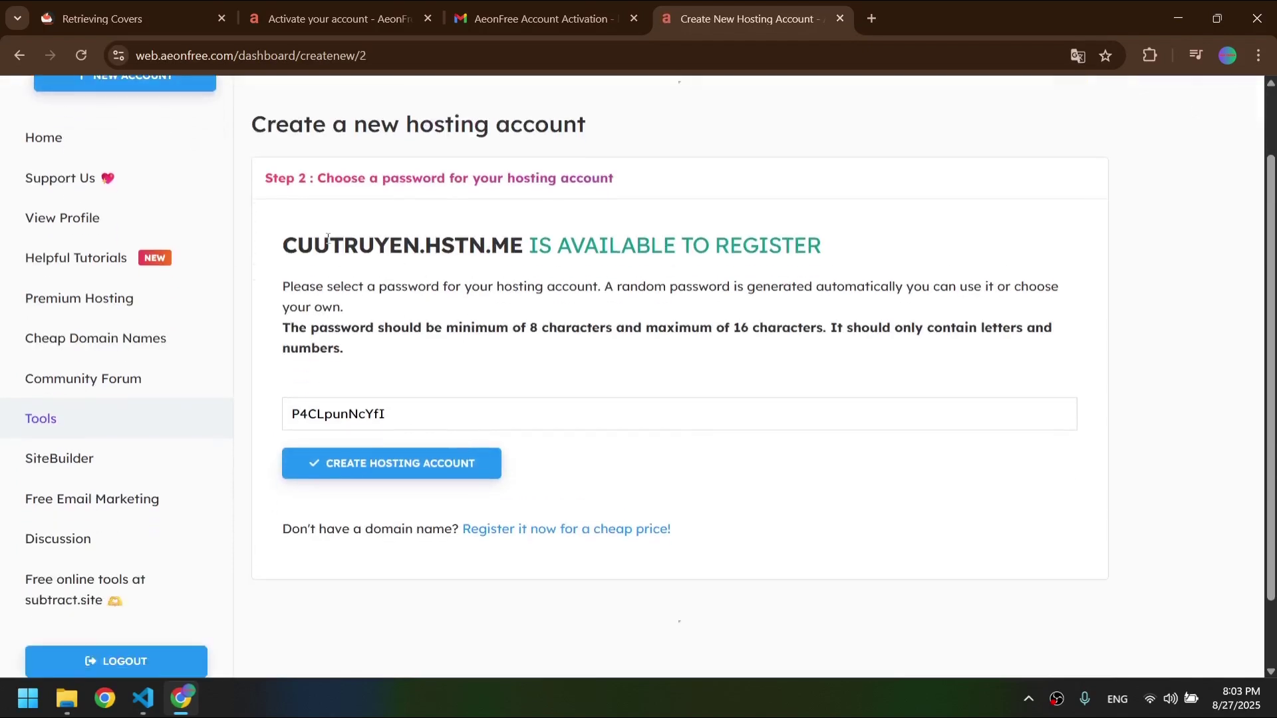
key(alt+Left)
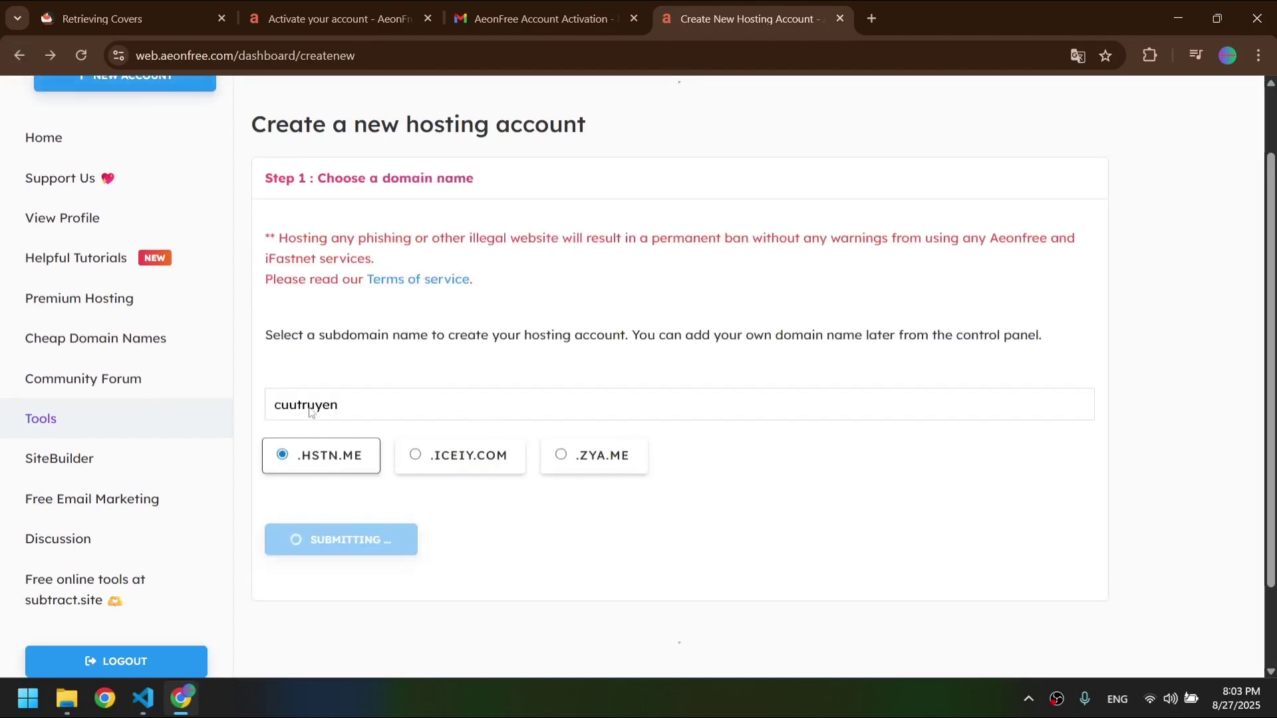
scroll(346, 439, down, 2)
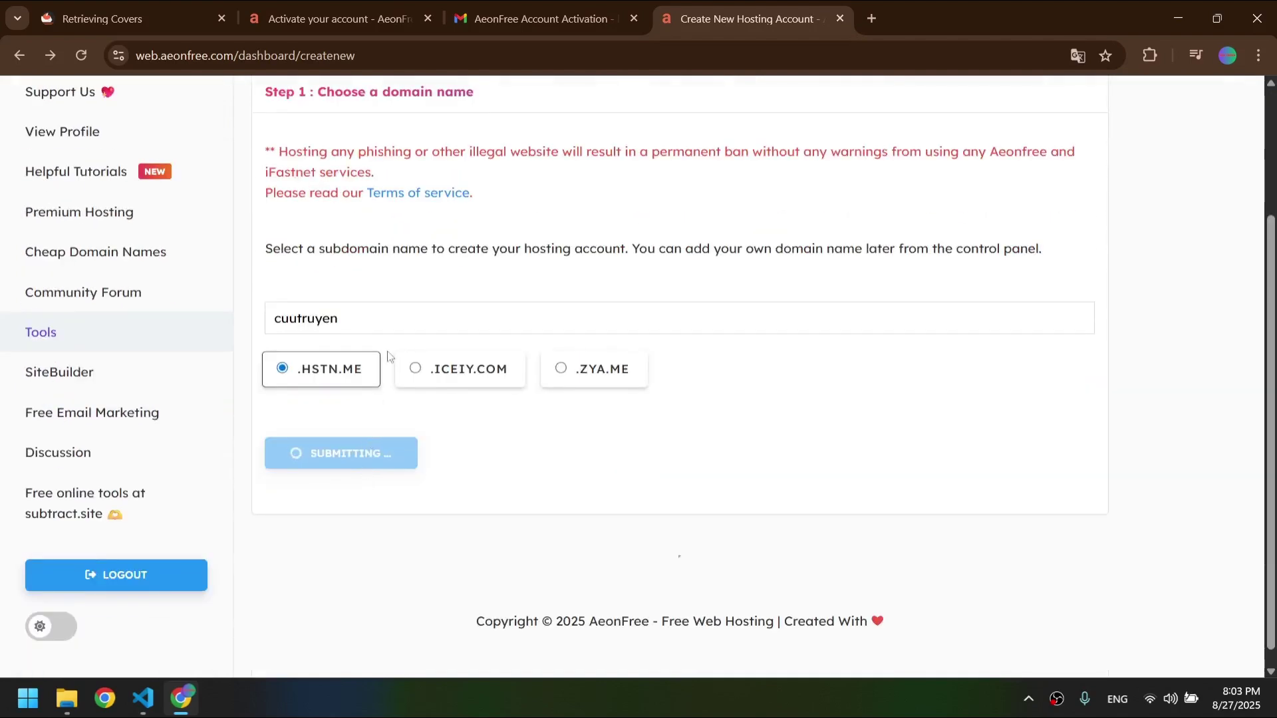
scroll(155, 313, up, 3)
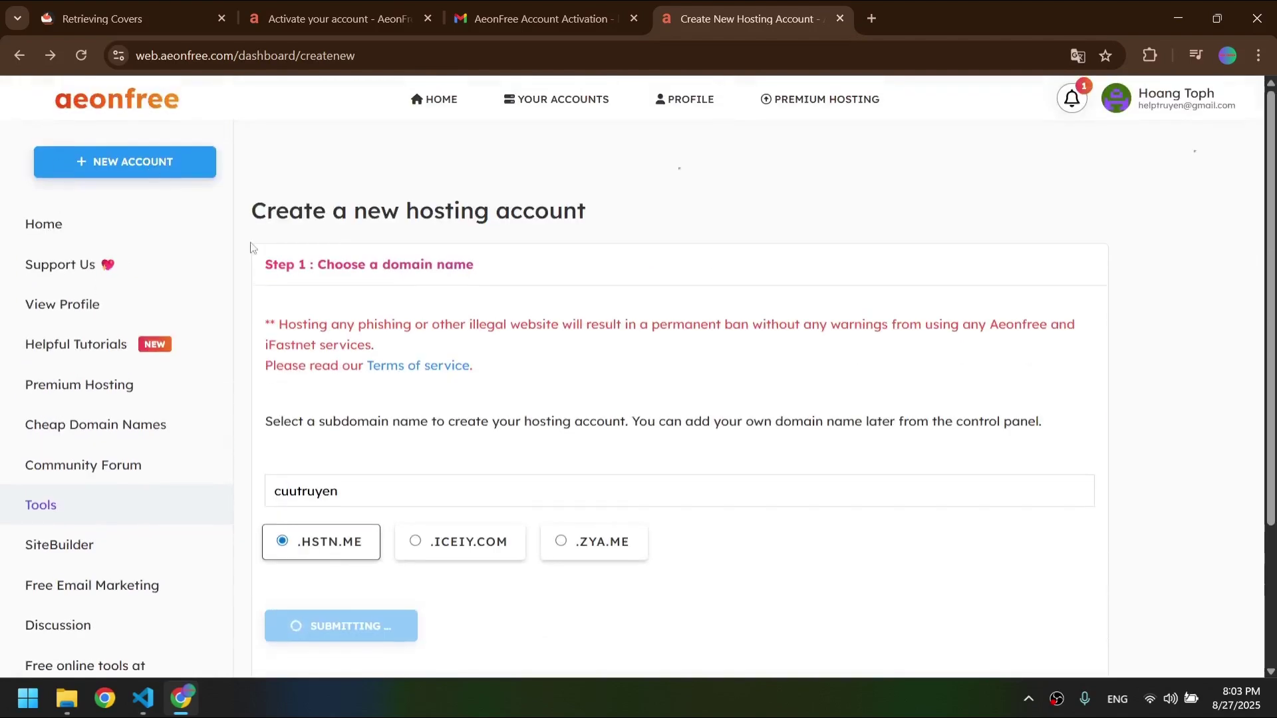
click(418, 479)
text(help)
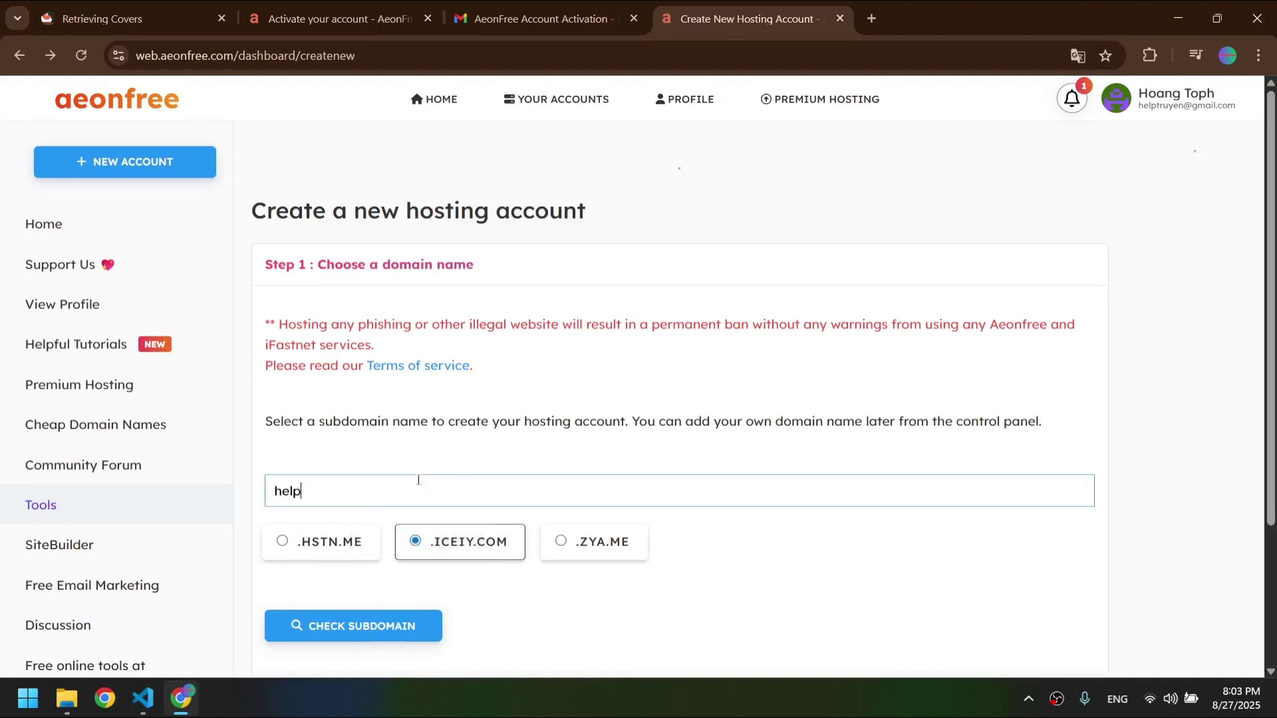
text(truyen)
scroll(532, 525, down, 2)
click(556, 466)
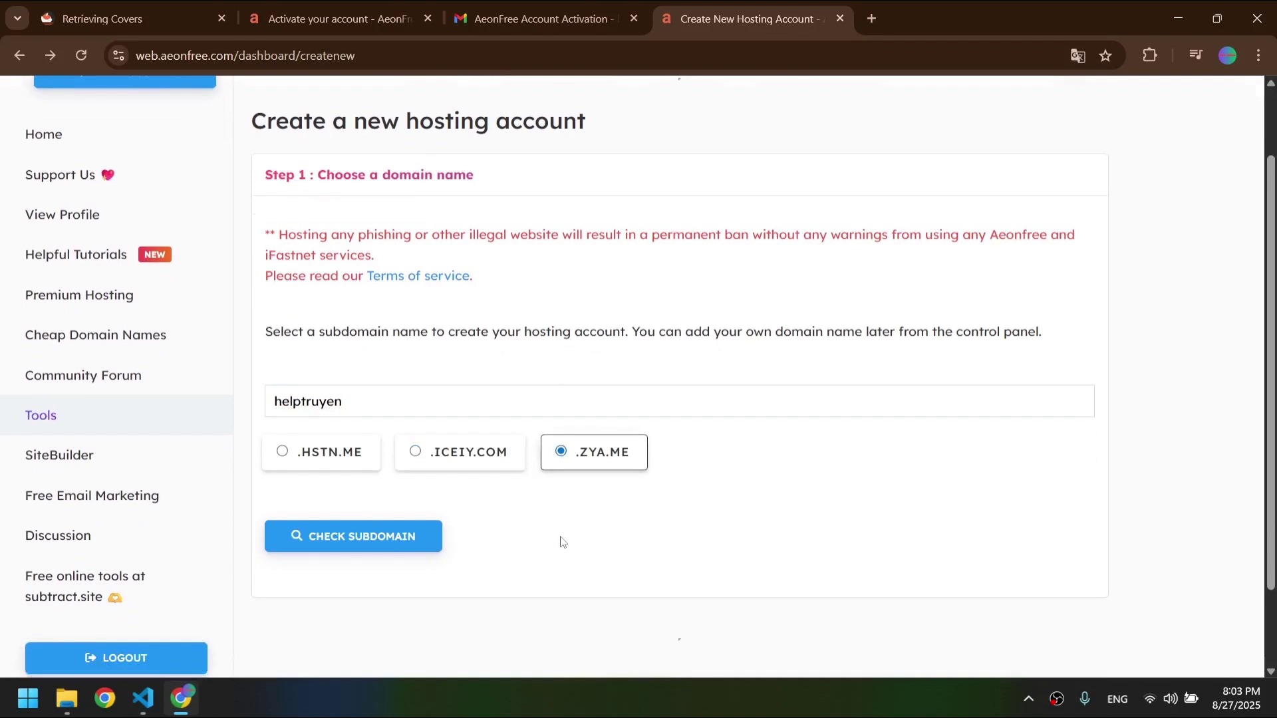
click(401, 536)
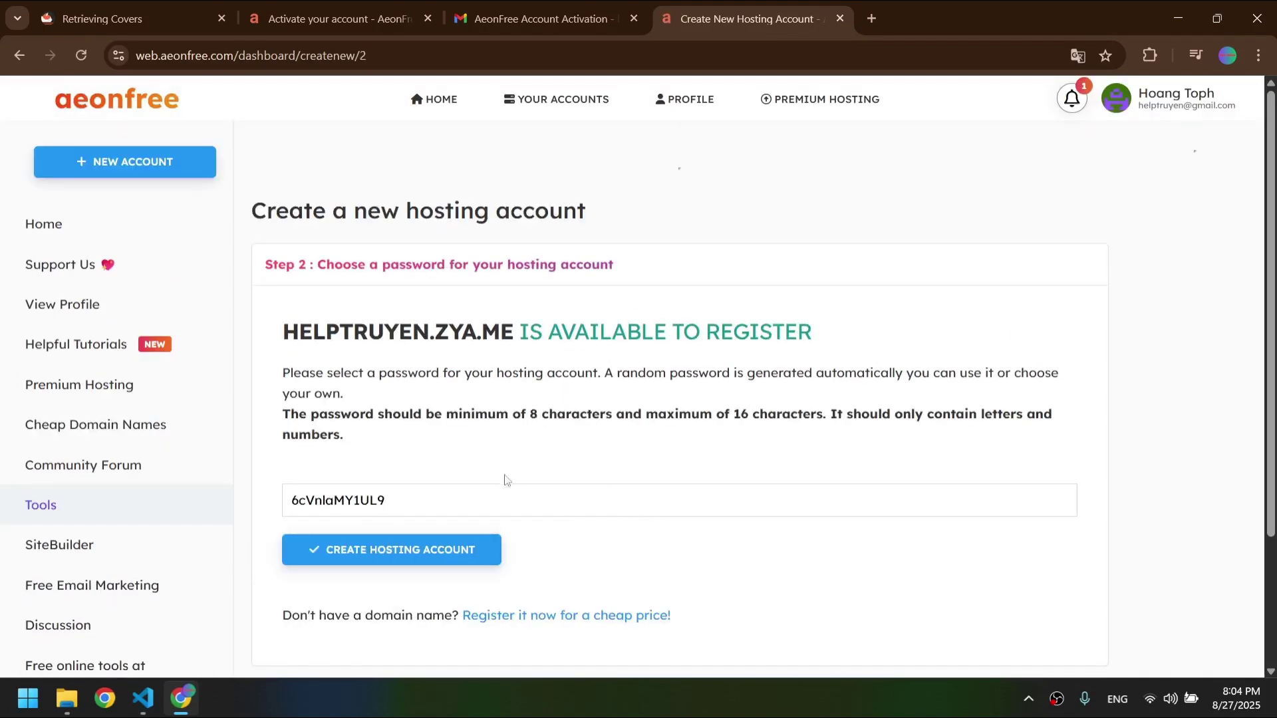
- Keep the generated password and create the helptruyen.zya.me hosting account
scroll(479, 500, down, 1)
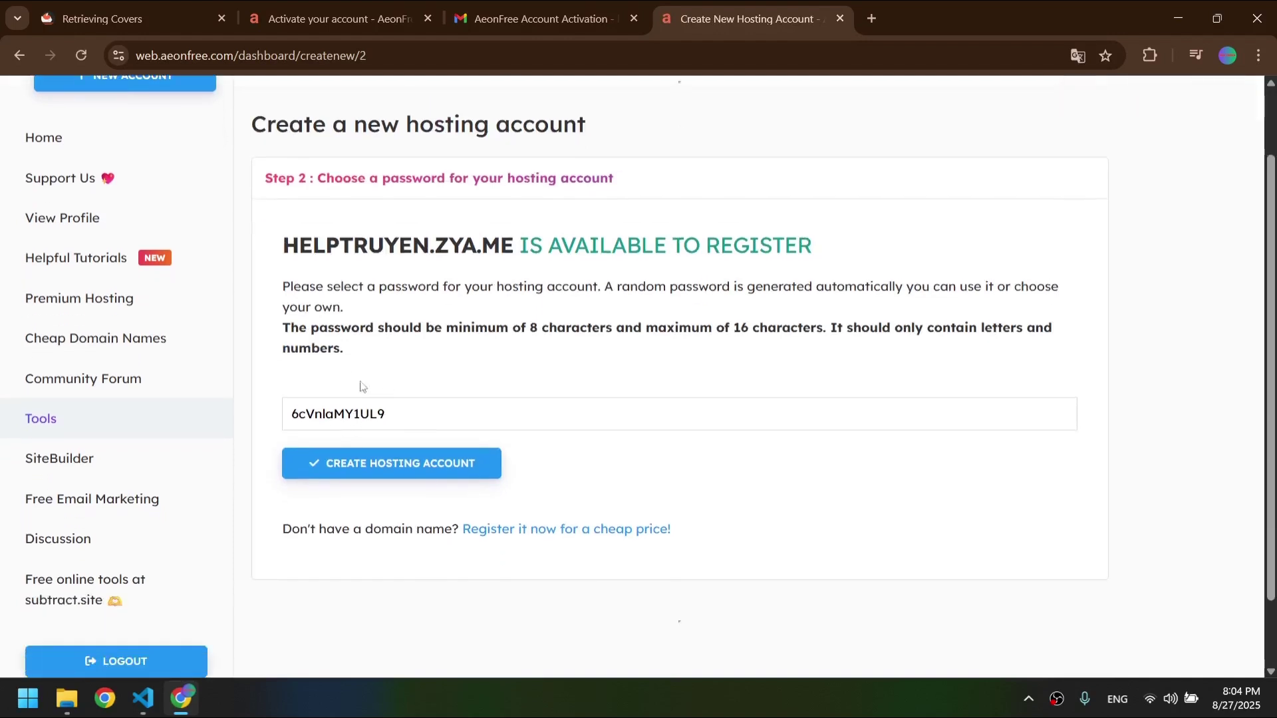
double_click(321, 328)
click(401, 413)
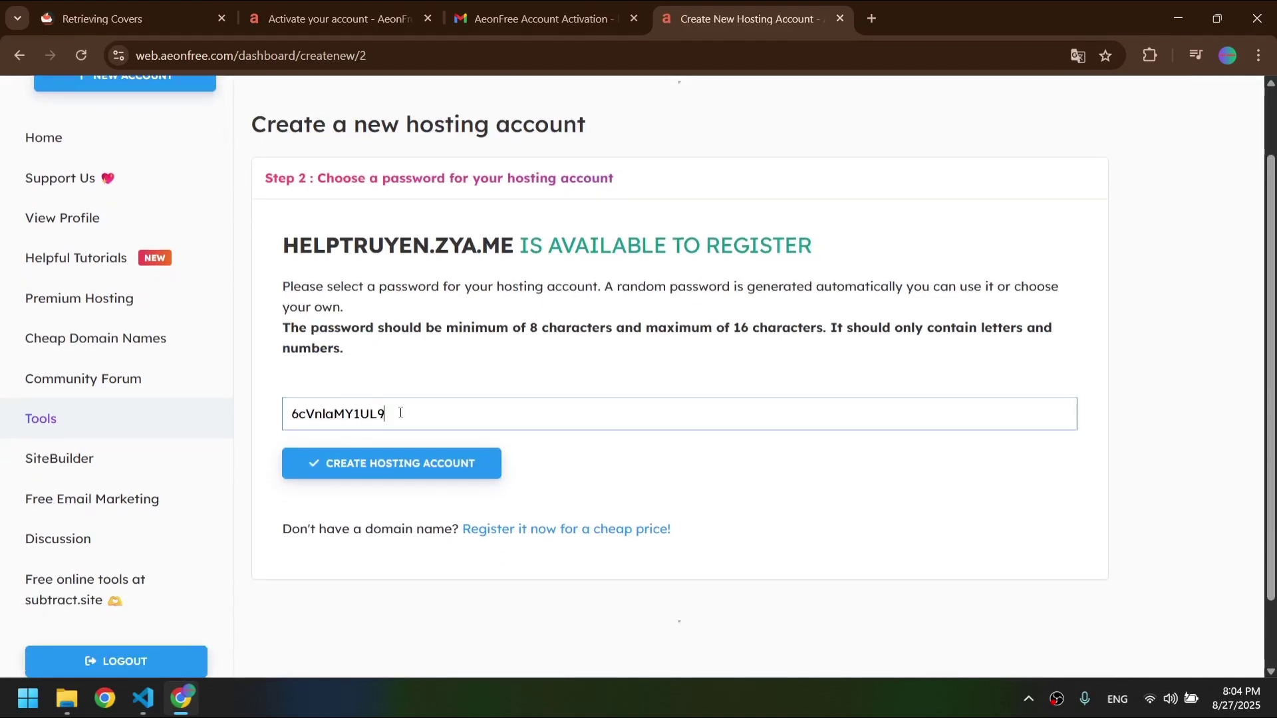
key(ctrl+a)
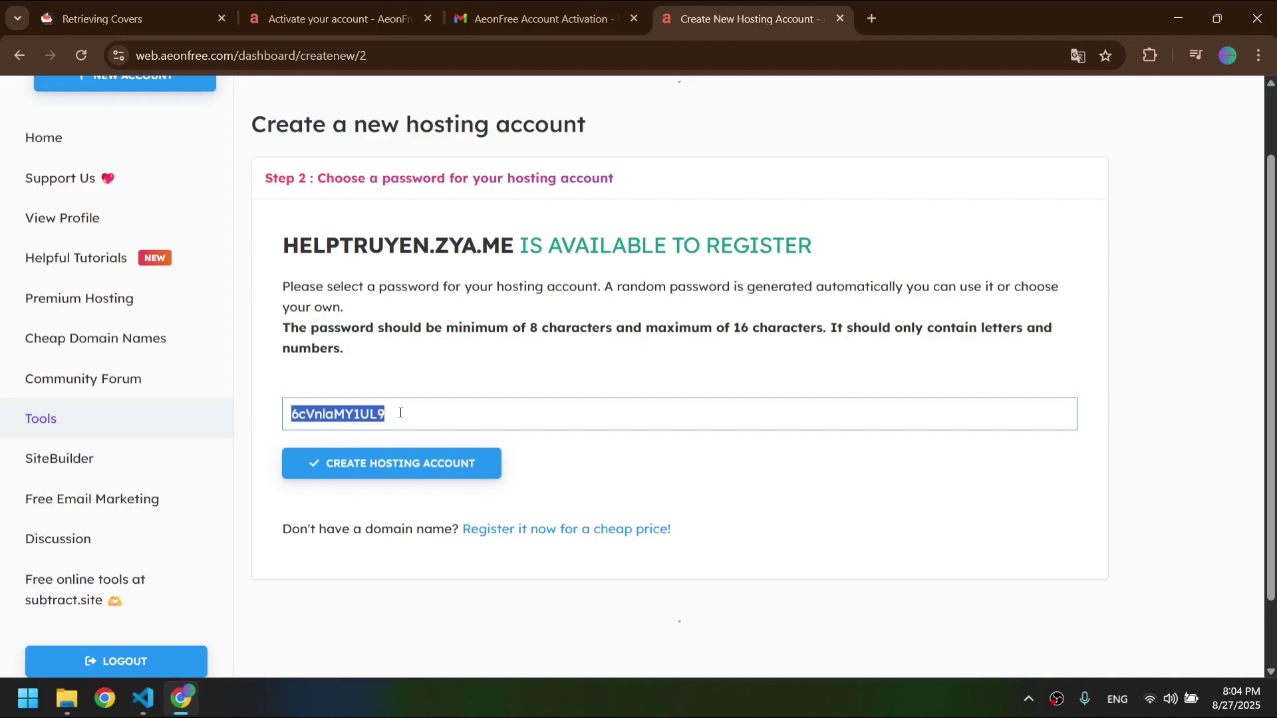
click(468, 361)
click(448, 460)
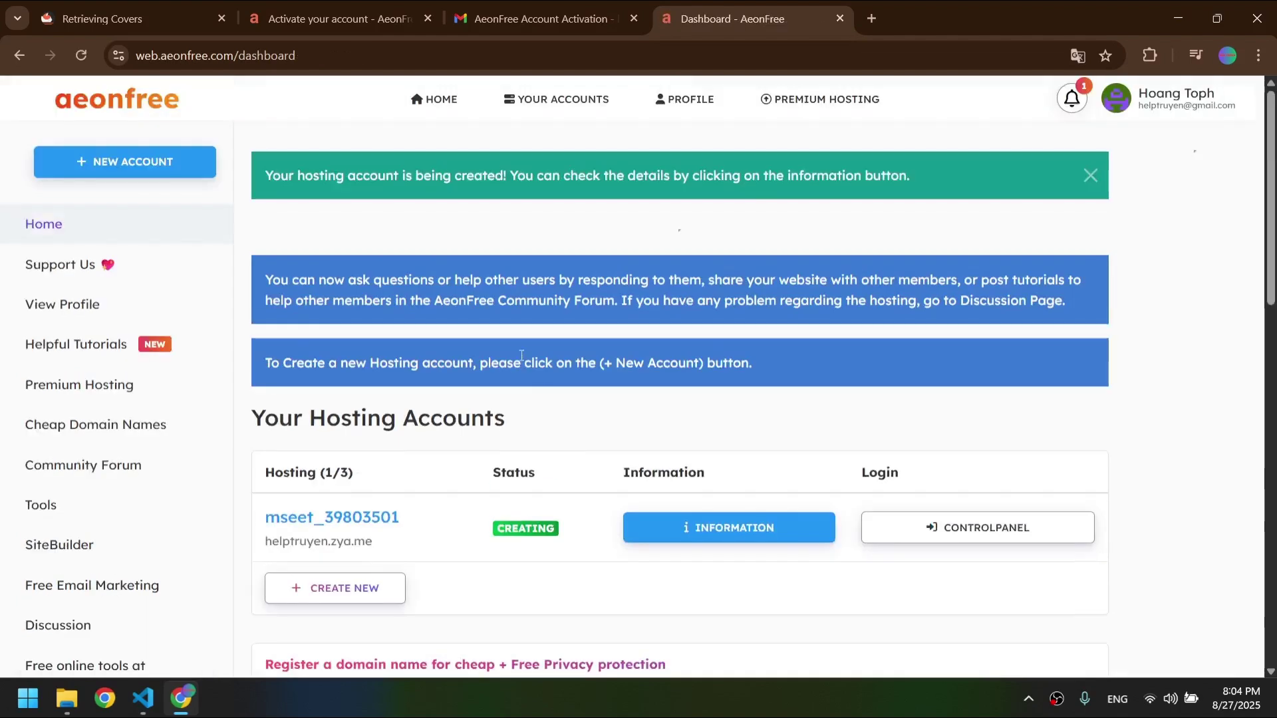
- Copy helptruyen.zya.me from the dashboard and load it in a new browser tab
scroll(521, 355, down, 1)
drag(404, 461, 266, 459)
key(ctrl+c)
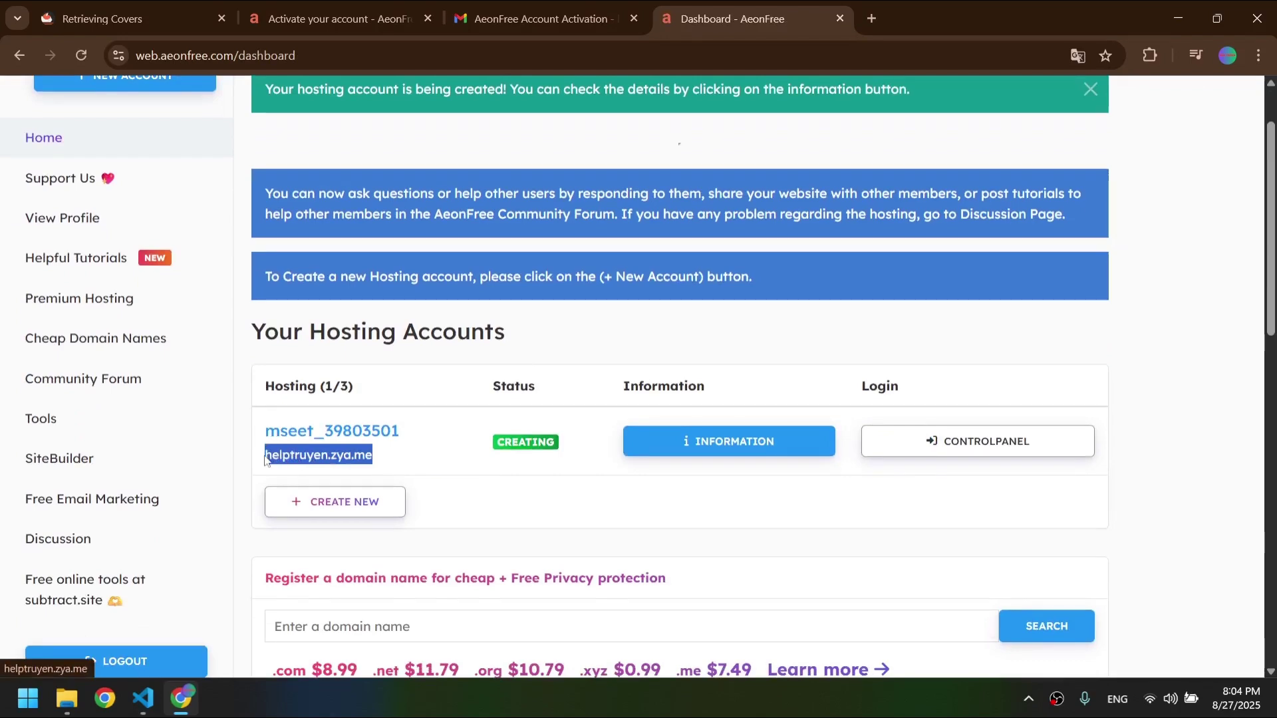
key(ctrl+t)
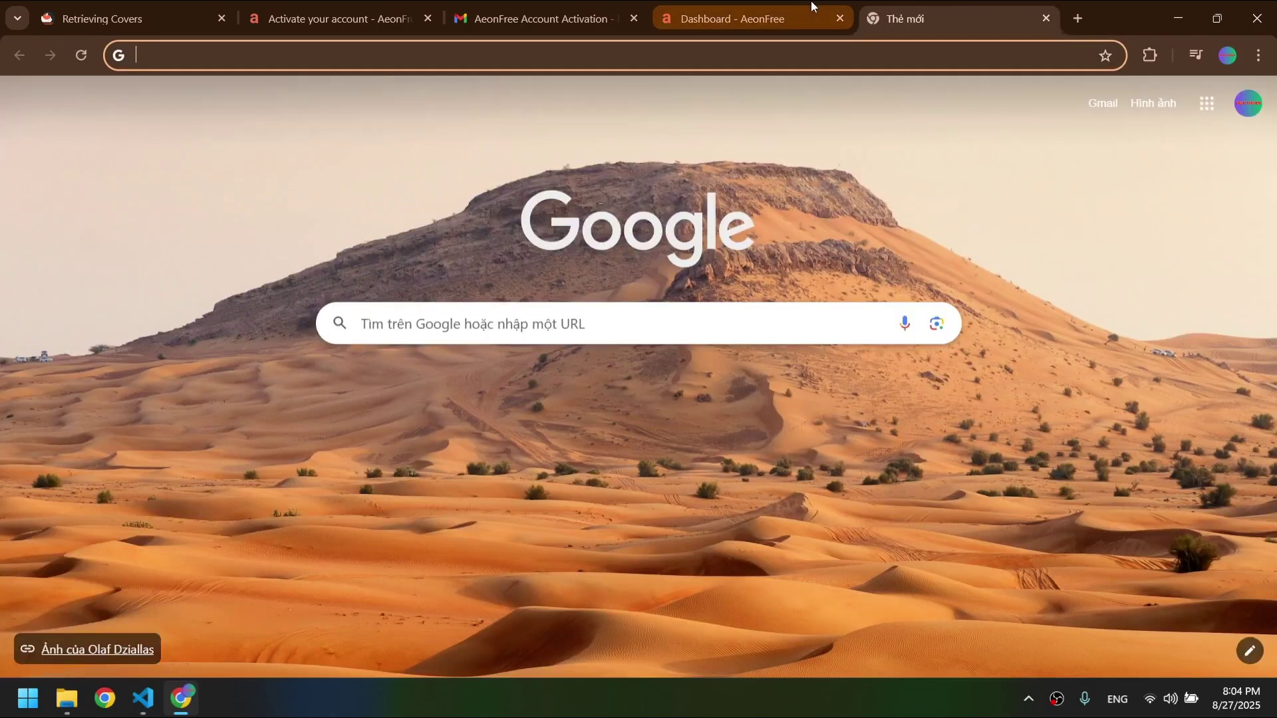
key(ctrl+v)
key(Return)
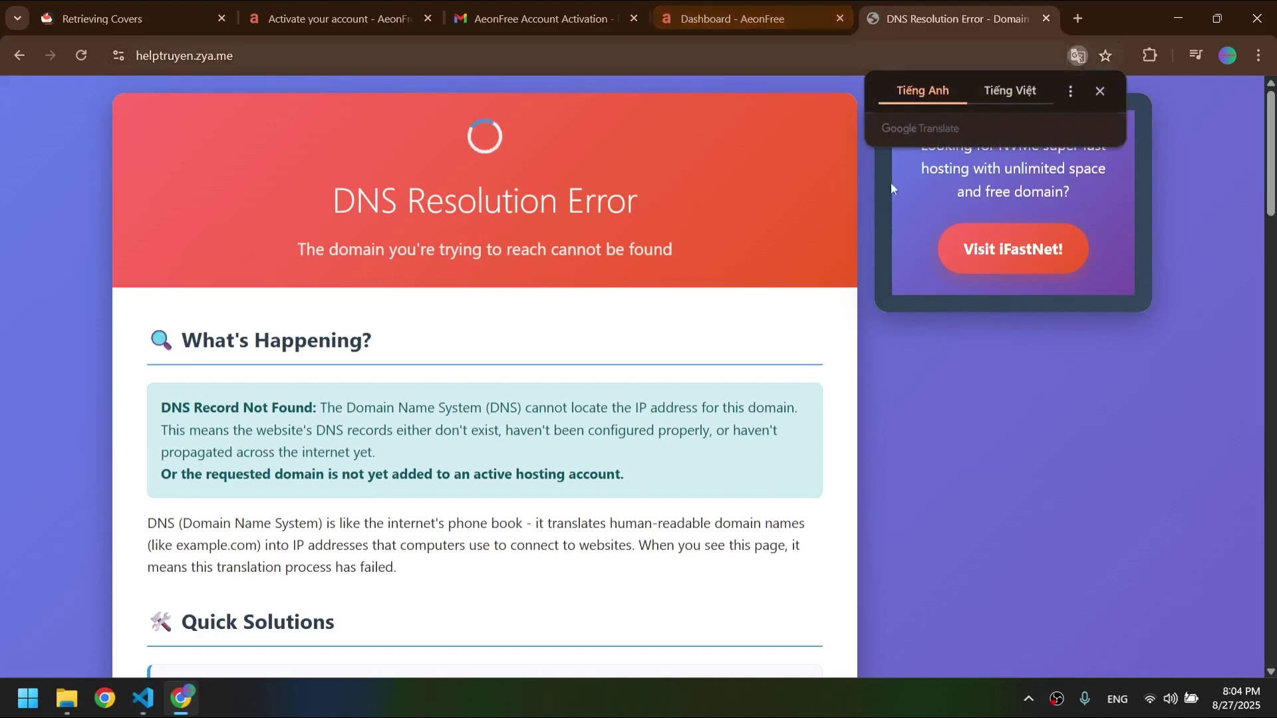
- Read the DNS Resolution Error page, then return to the AeonFree dashboard tab
scroll(907, 286, down, 5)
scroll(908, 292, down, 5)
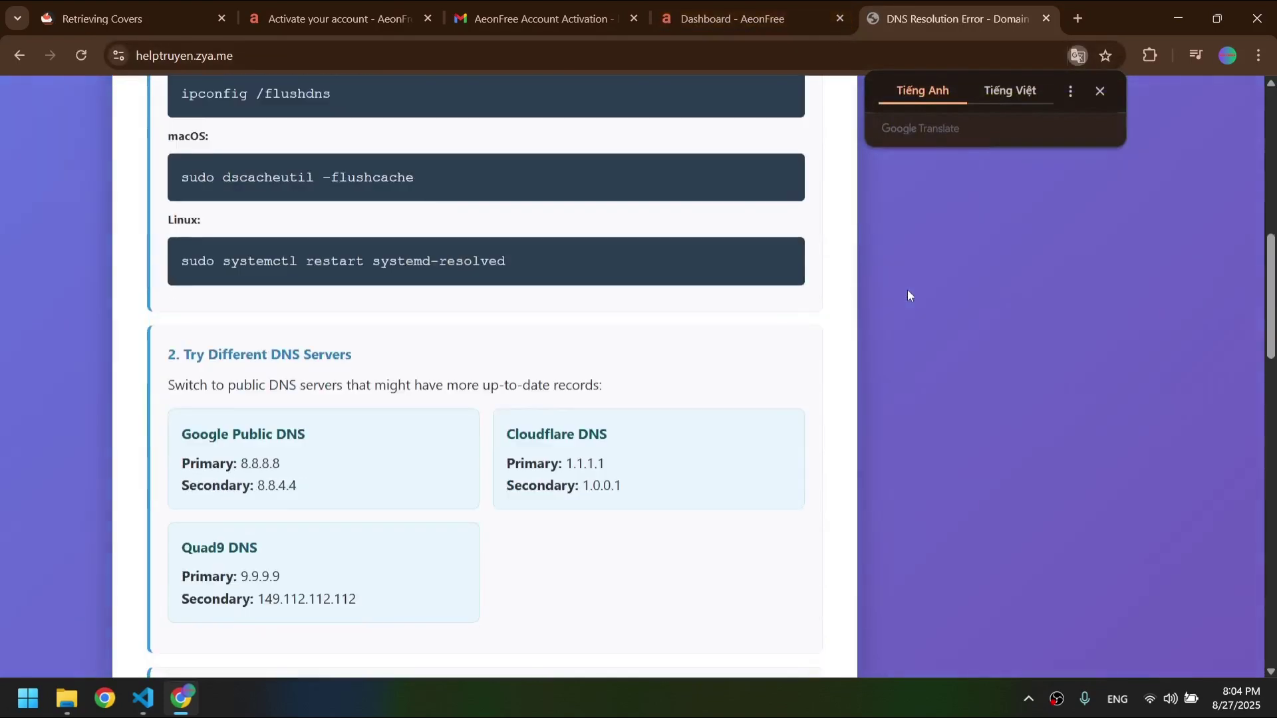
scroll(909, 296, down, 20)
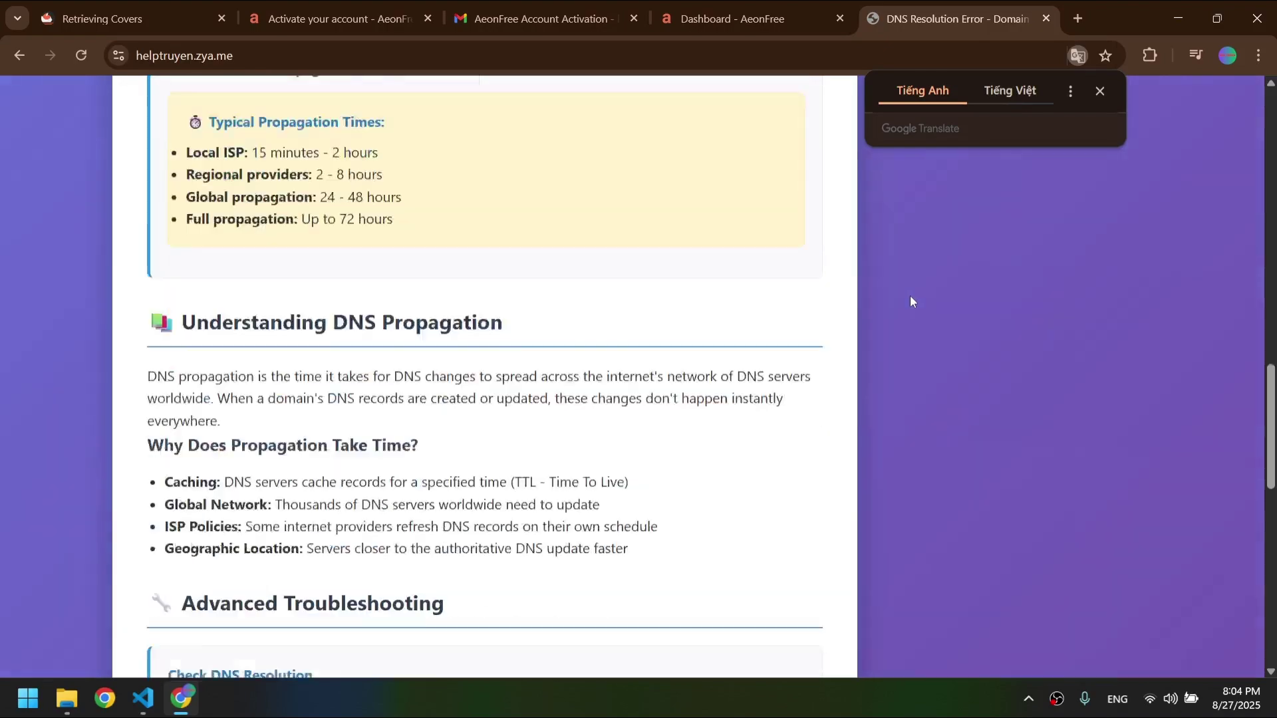
scroll(910, 302, up, 20)
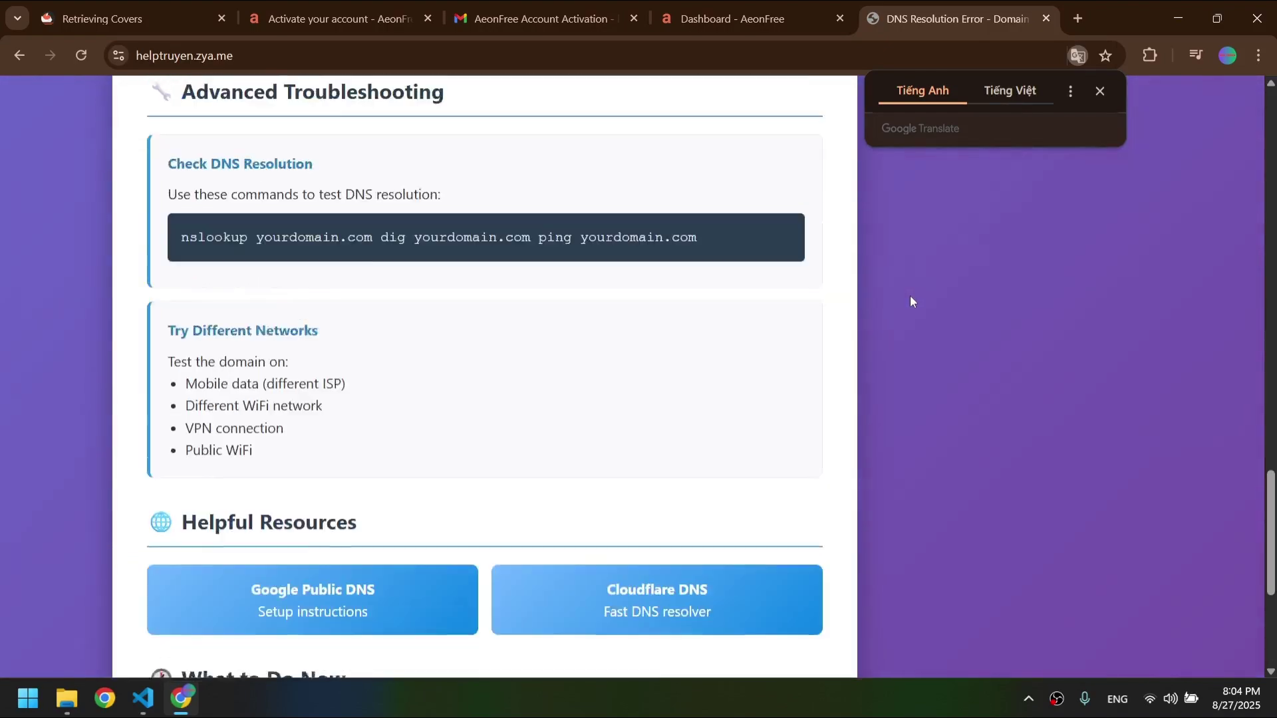
scroll(911, 301, up, 15)
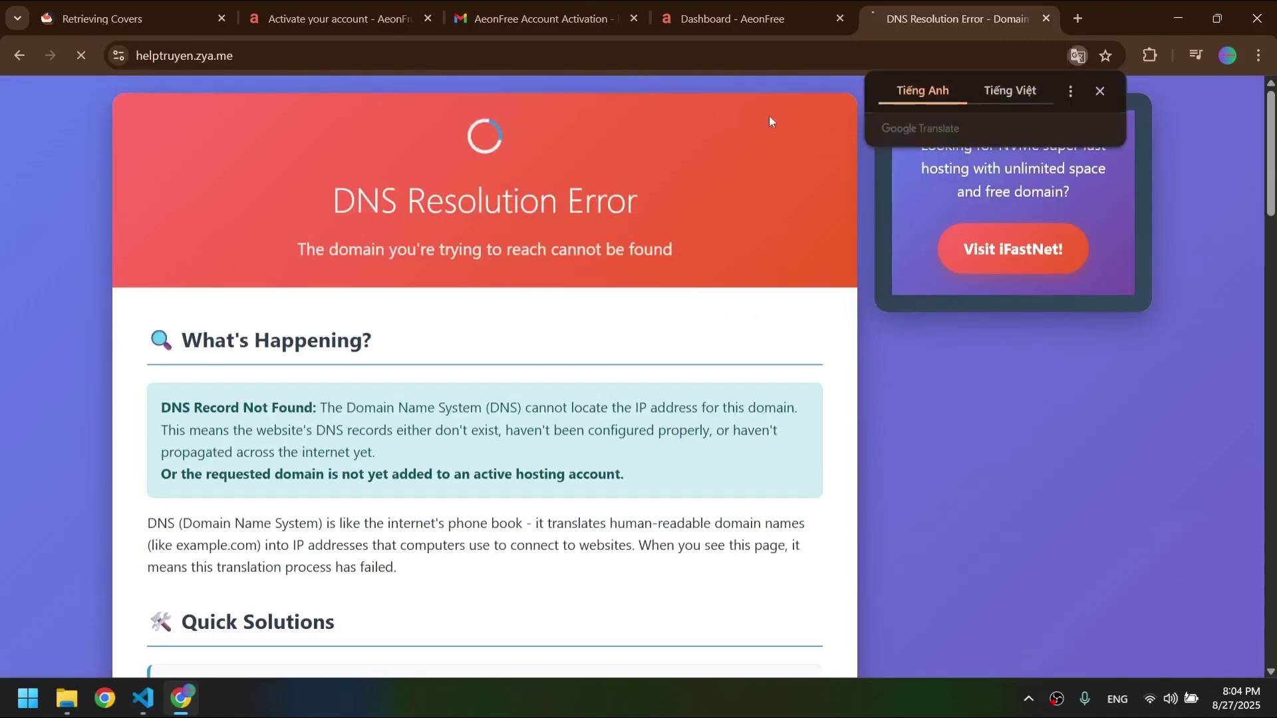
key(ctrl+shift+Tab)
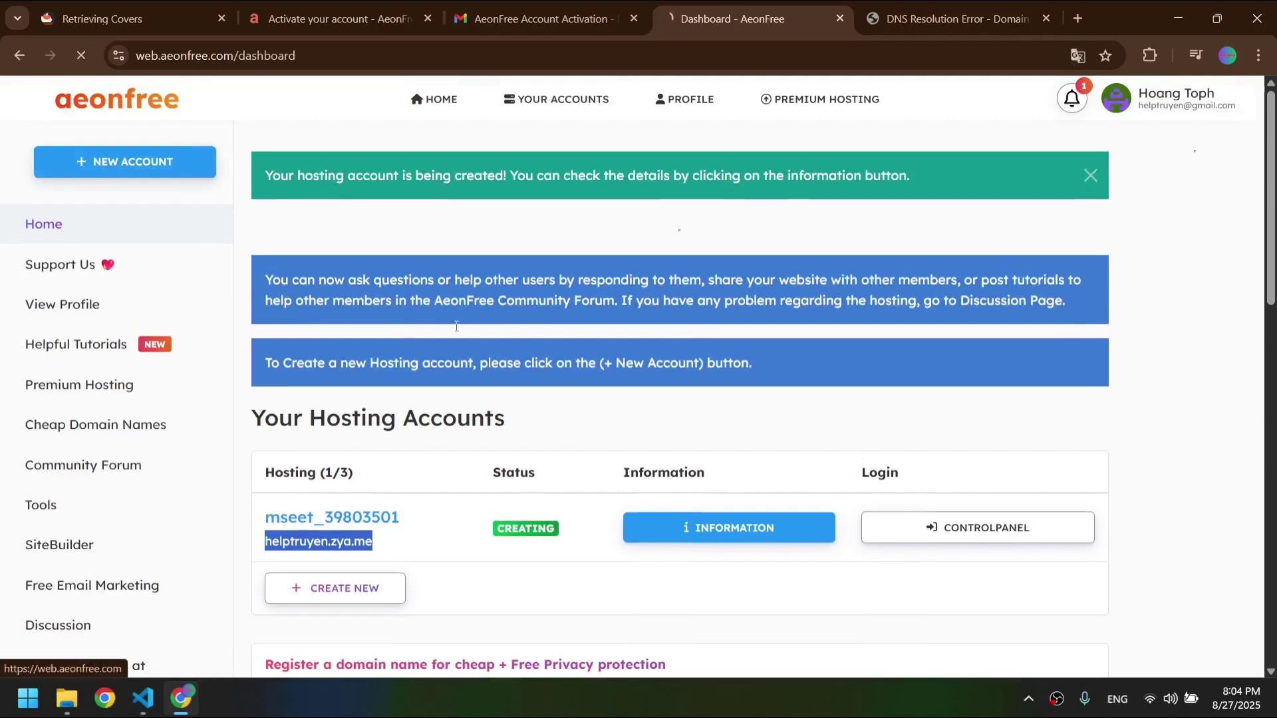
- Start a second hosting account and check that cuutruyen.hstn.me is available
scroll(514, 433, down, 1)
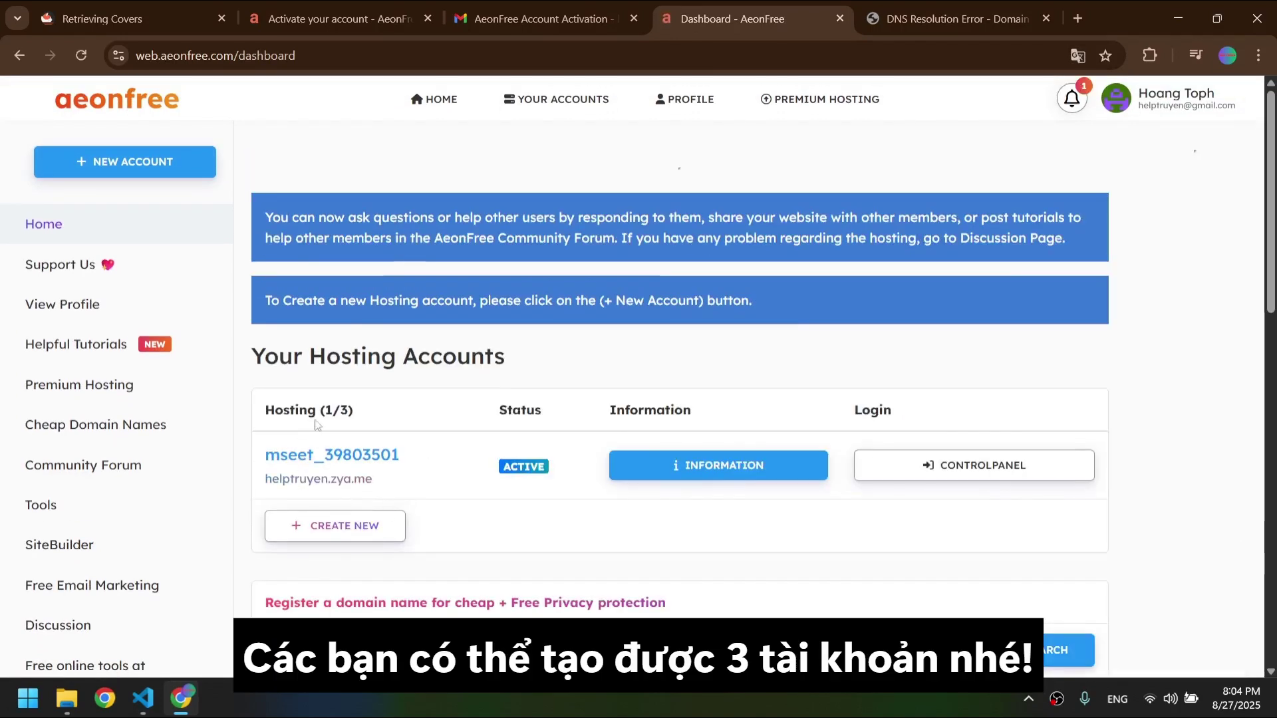
drag(318, 411, 349, 411)
click(359, 527)
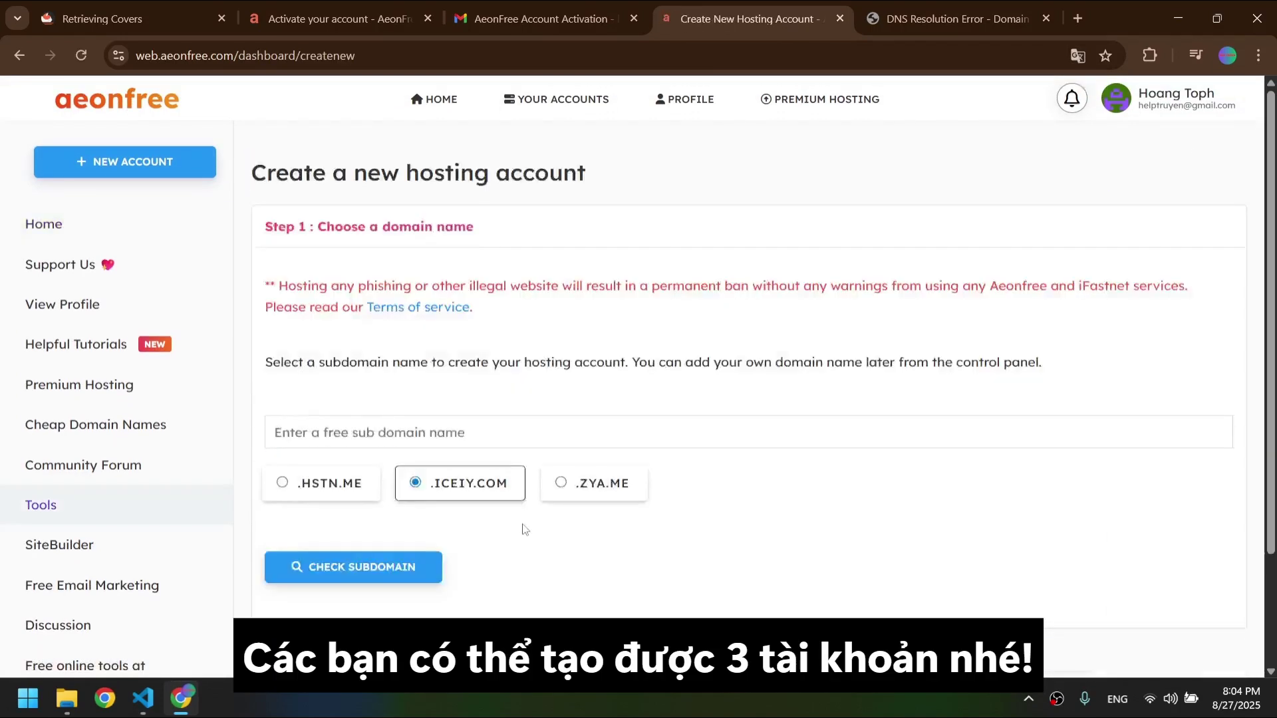
click(381, 490)
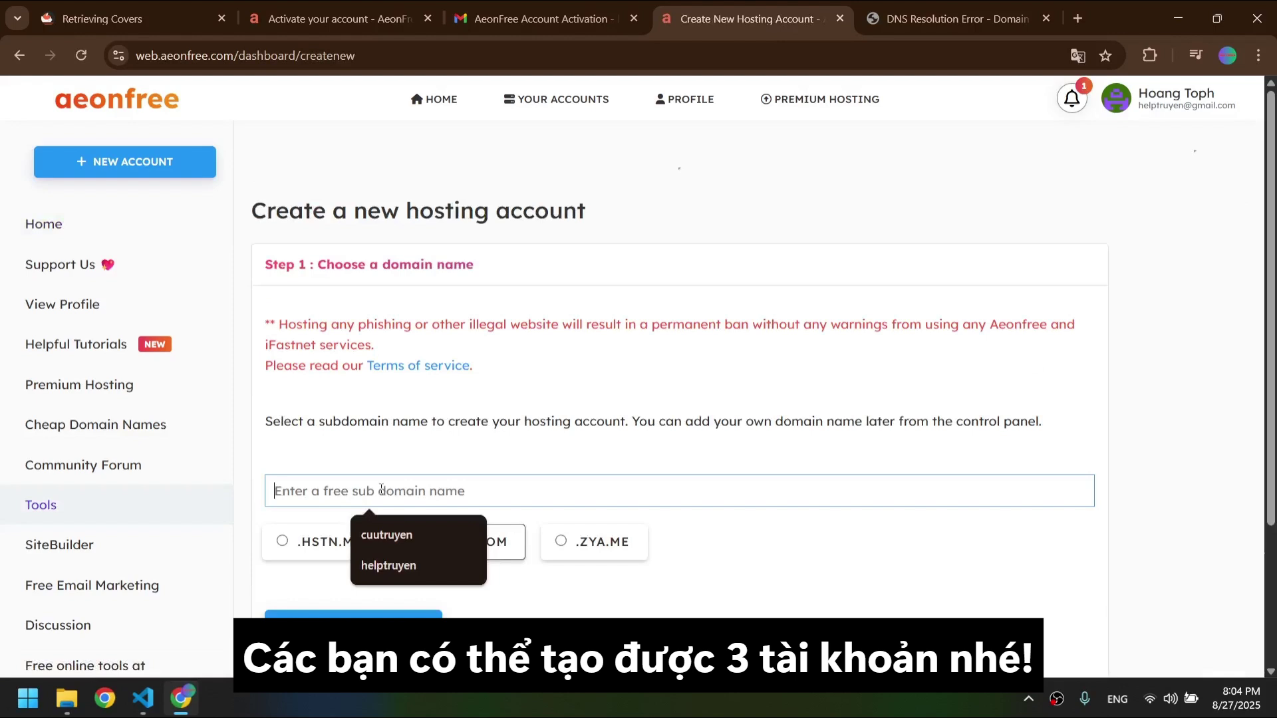
click(391, 531)
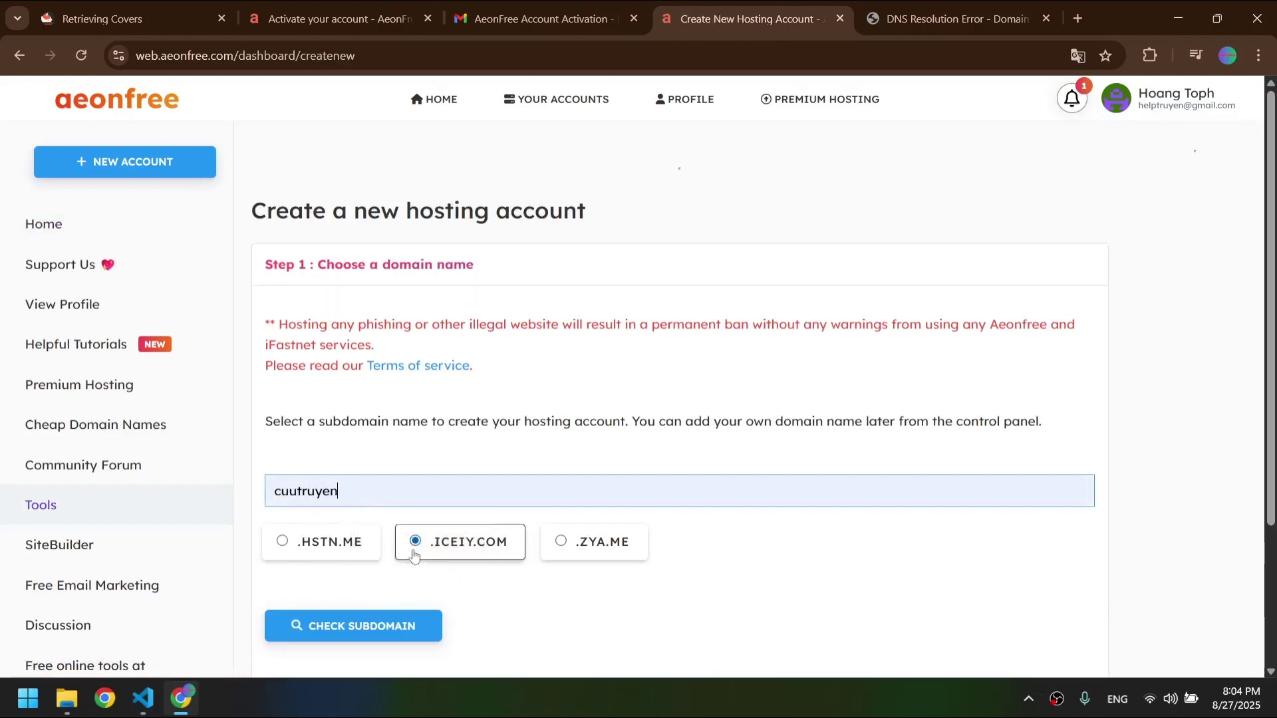
click(293, 554)
click(326, 617)
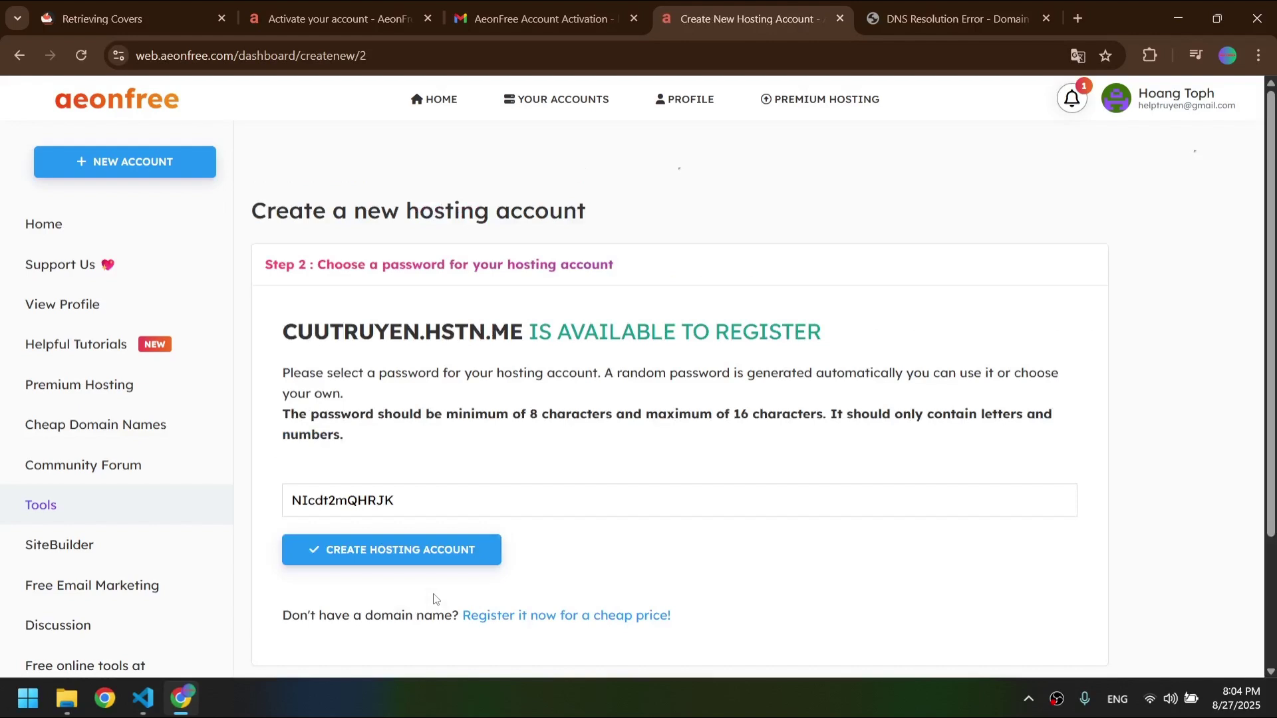
- Create the cuutruyen.hstn.me hosting account and confirm it appears on the dashboard
scroll(433, 599, down, 2)
click(394, 441)
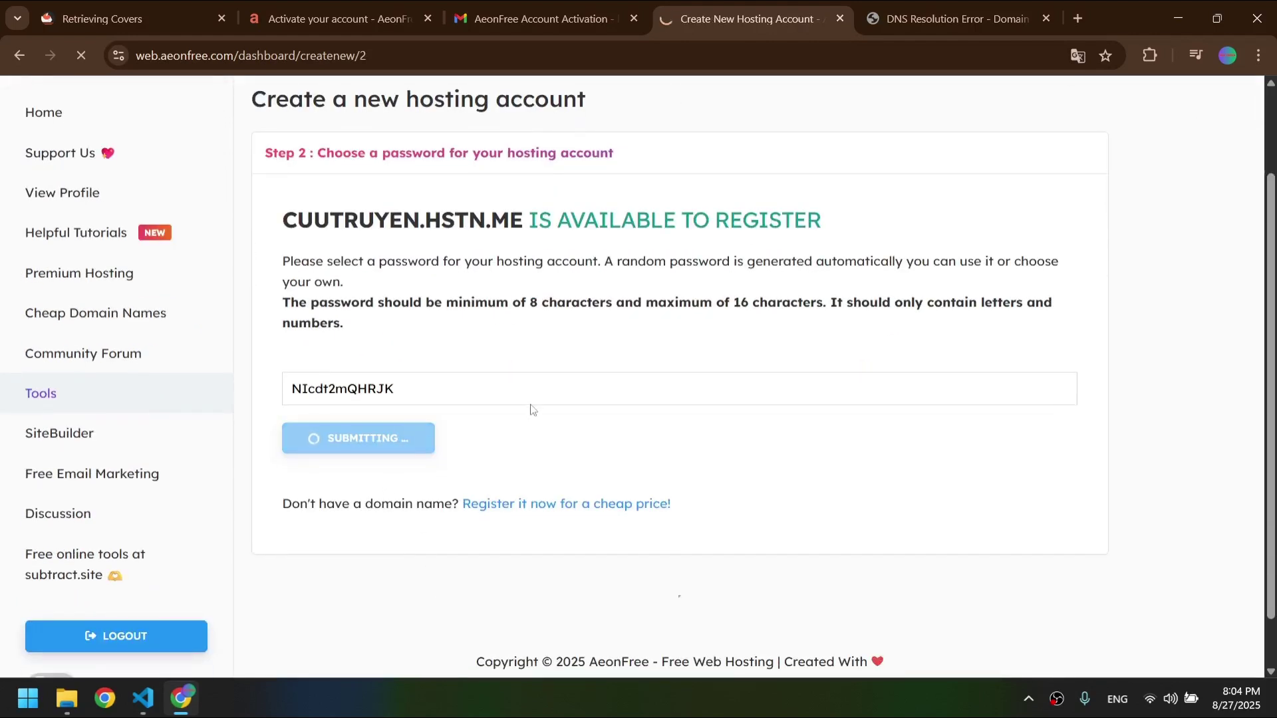
scroll(566, 423, up, 1)
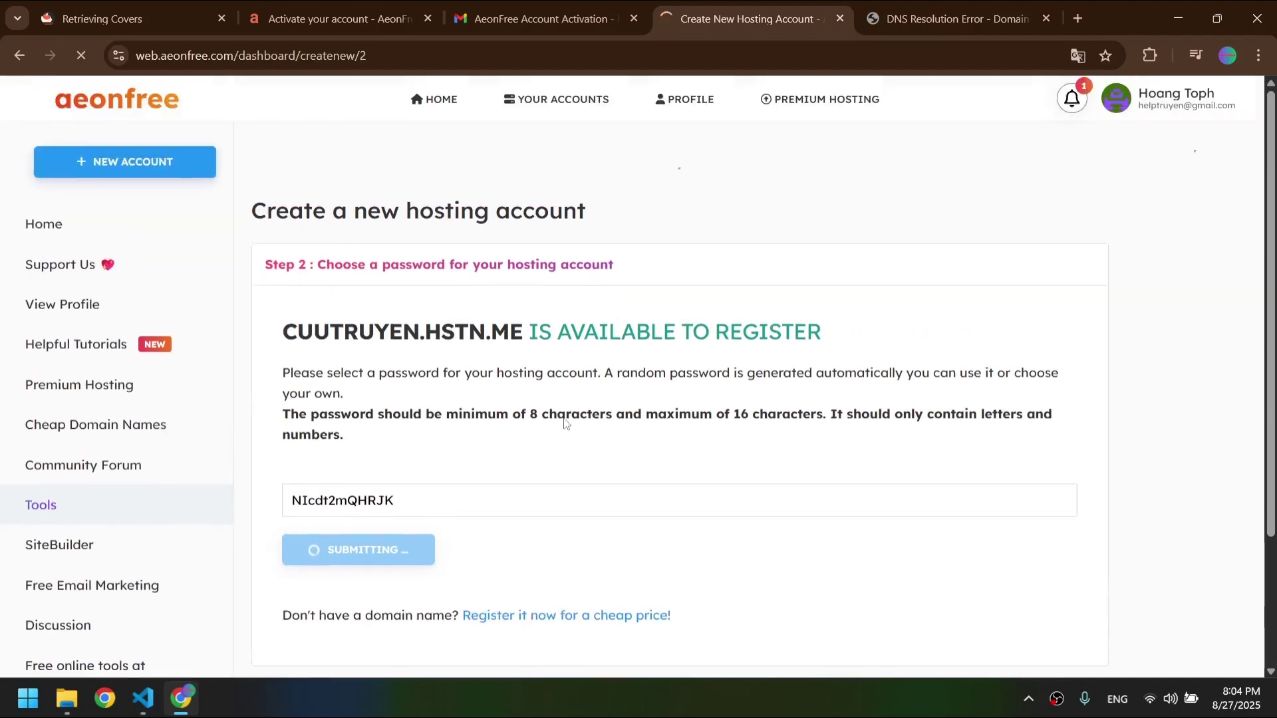
scroll(562, 429, down, 1)
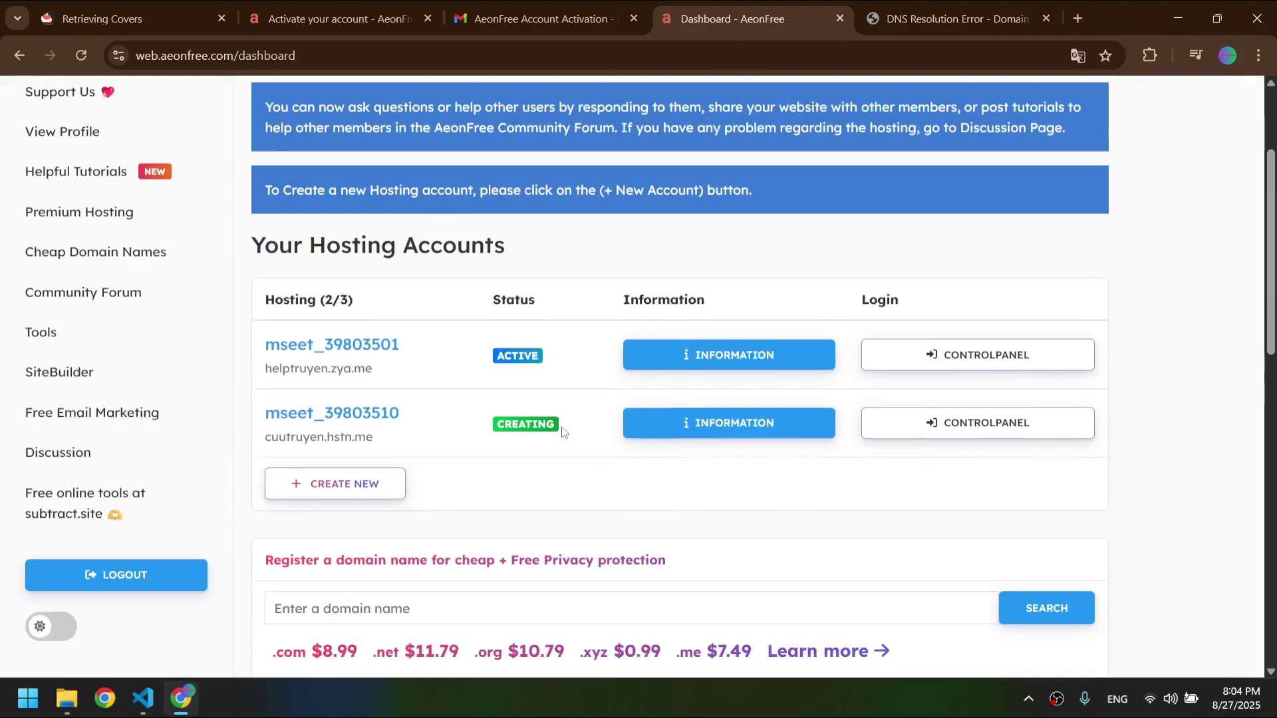
- Open the cuutruyen.hstn.me account details and note the DNS propagation warning
click(772, 424)
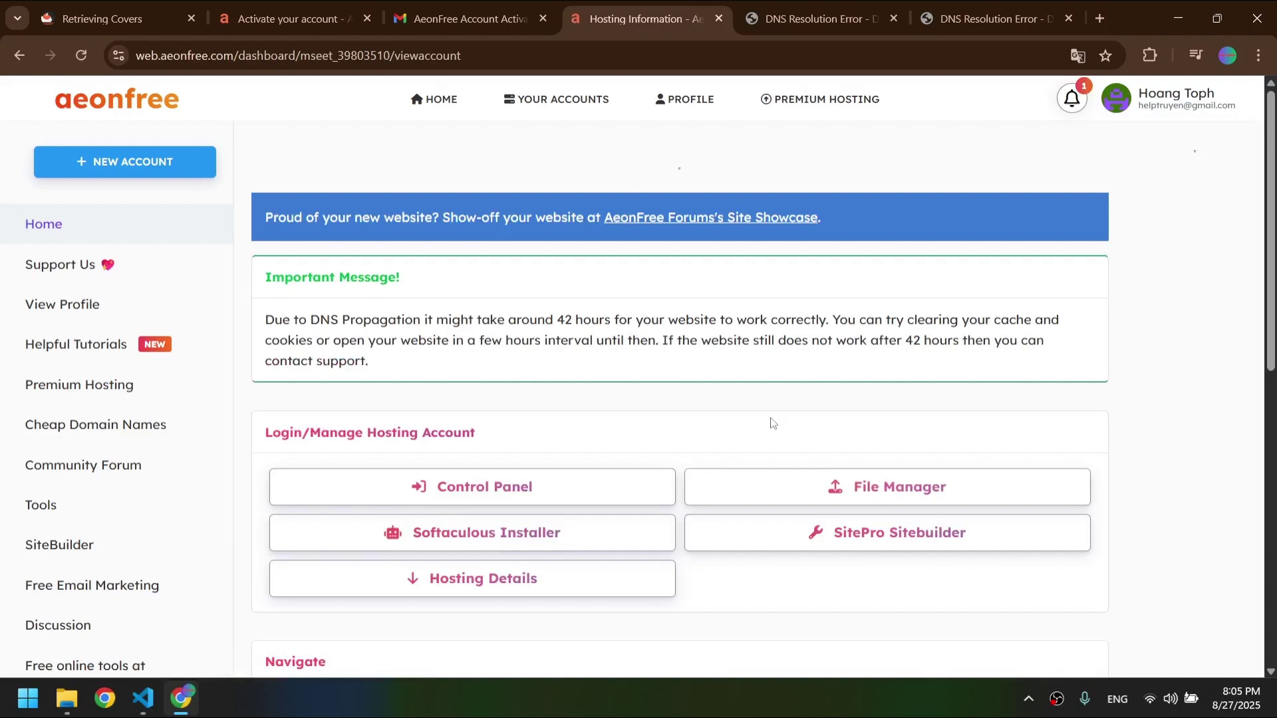
scroll(771, 423, down, 5)
scroll(771, 423, up, 5)
scroll(758, 426, up, 1)
drag(905, 338, 958, 338)
click(936, 376)
scroll(935, 376, down, 2)
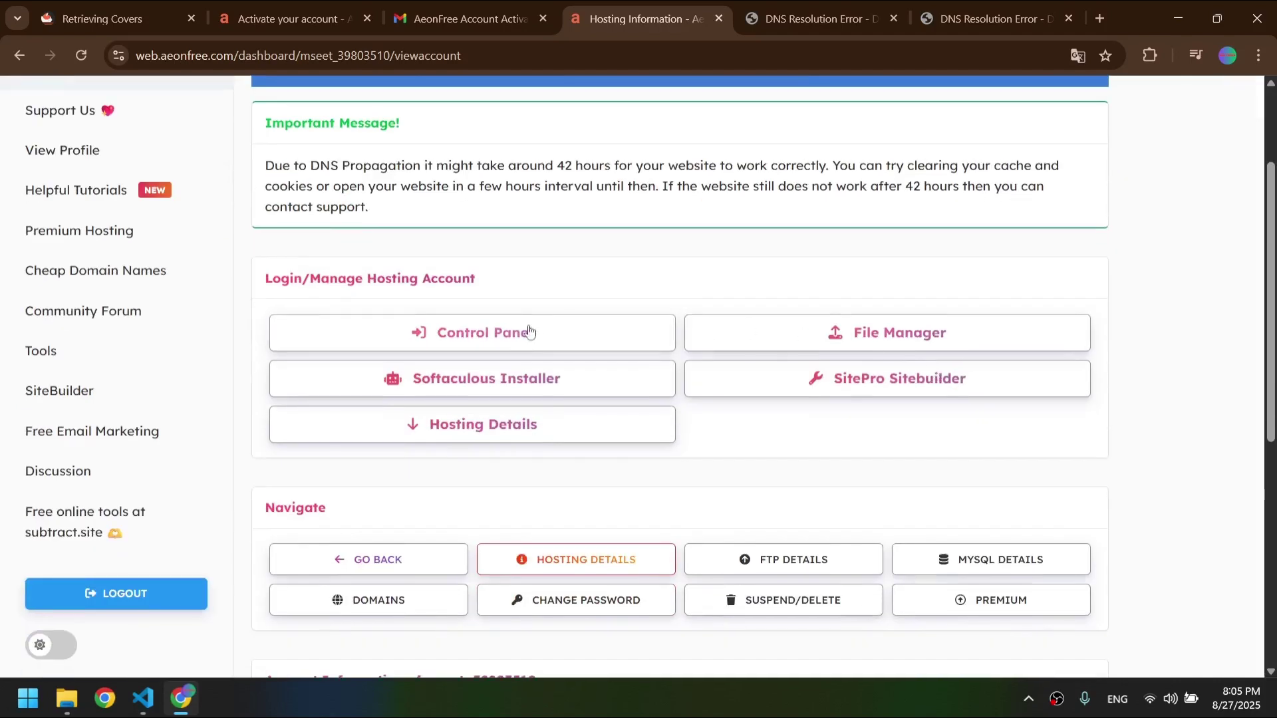
- Open the control panel, close the leftover DNS error tab and approve service e-mails
click(529, 331)
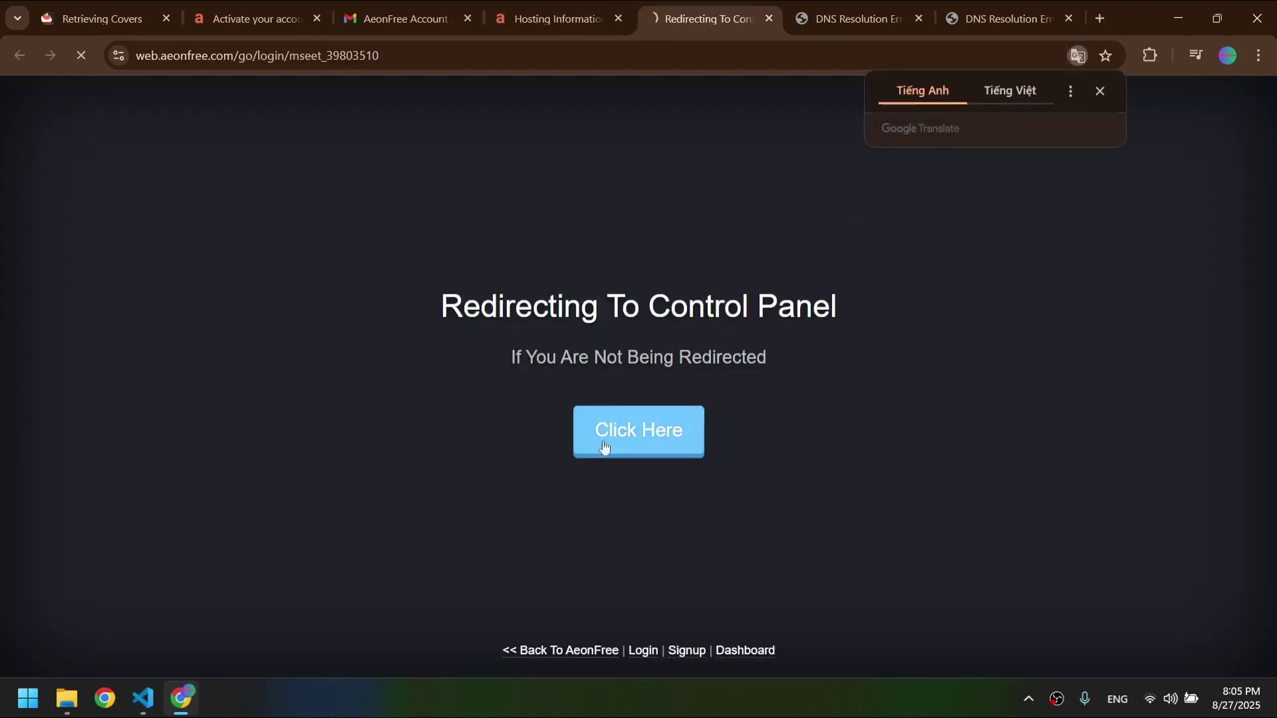
click(604, 447)
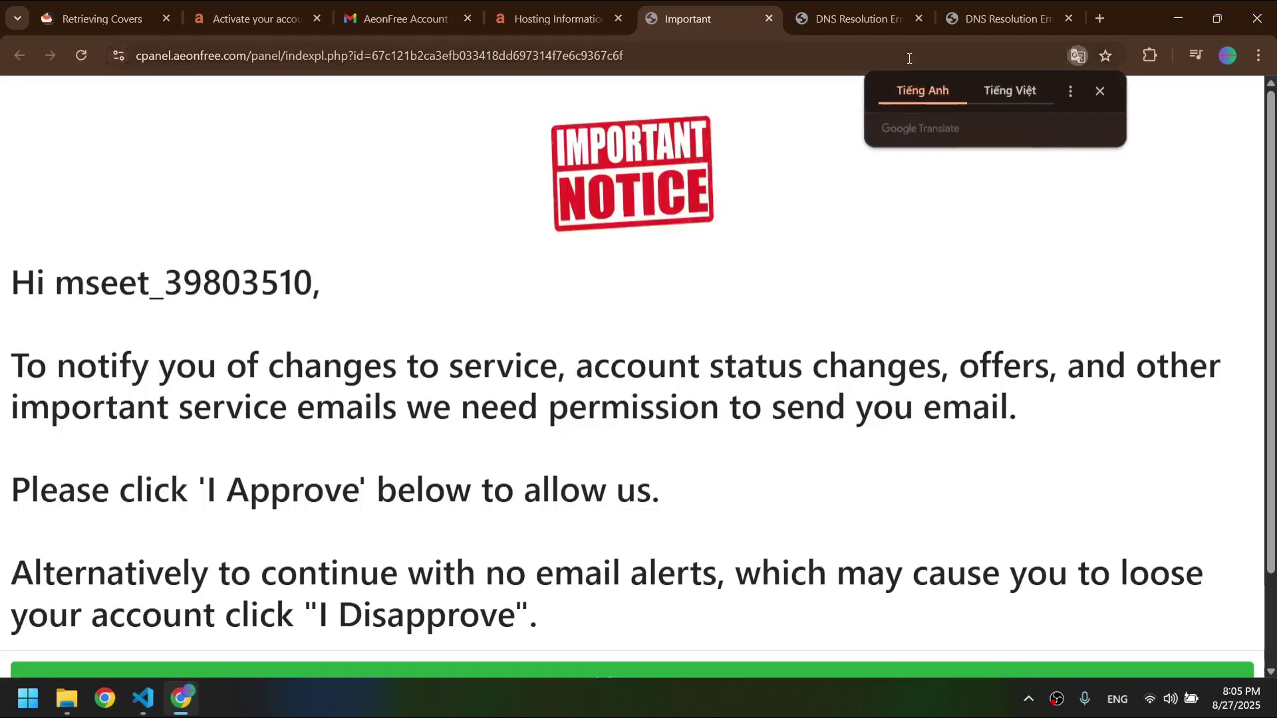
click(998, 19)
click(1069, 18)
click(803, 13)
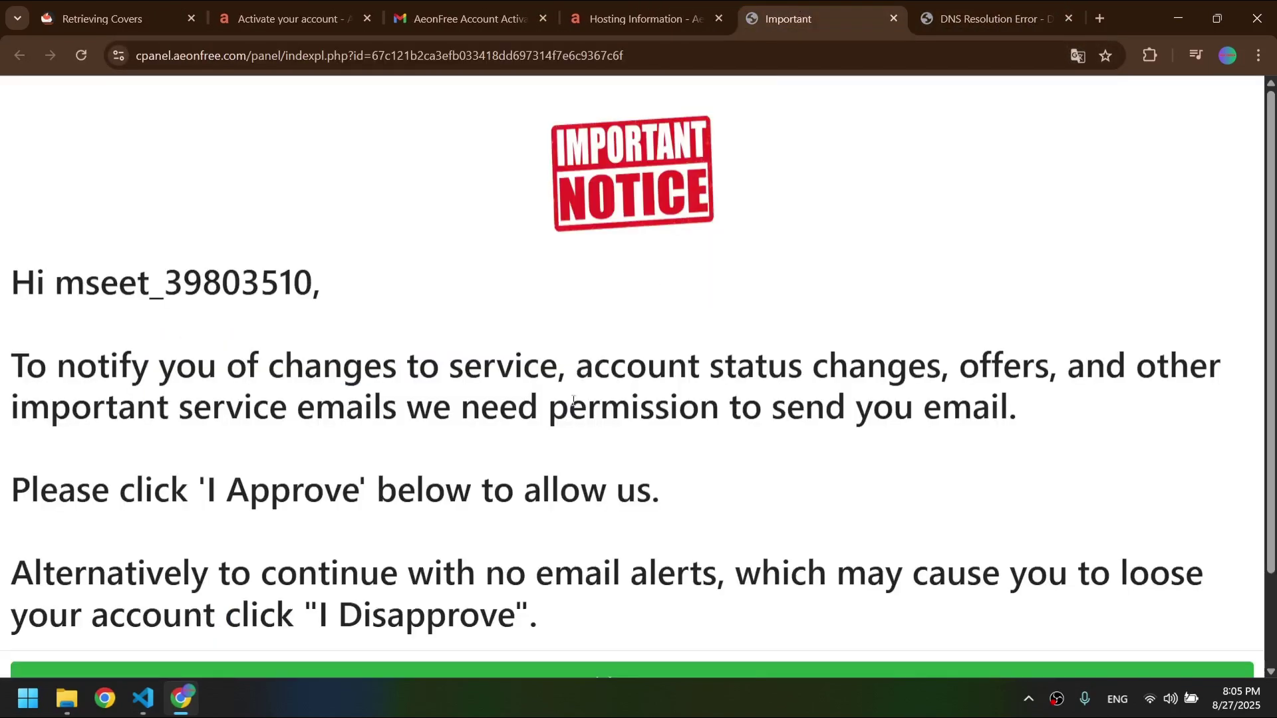
scroll(573, 399, down, 2)
click(539, 573)
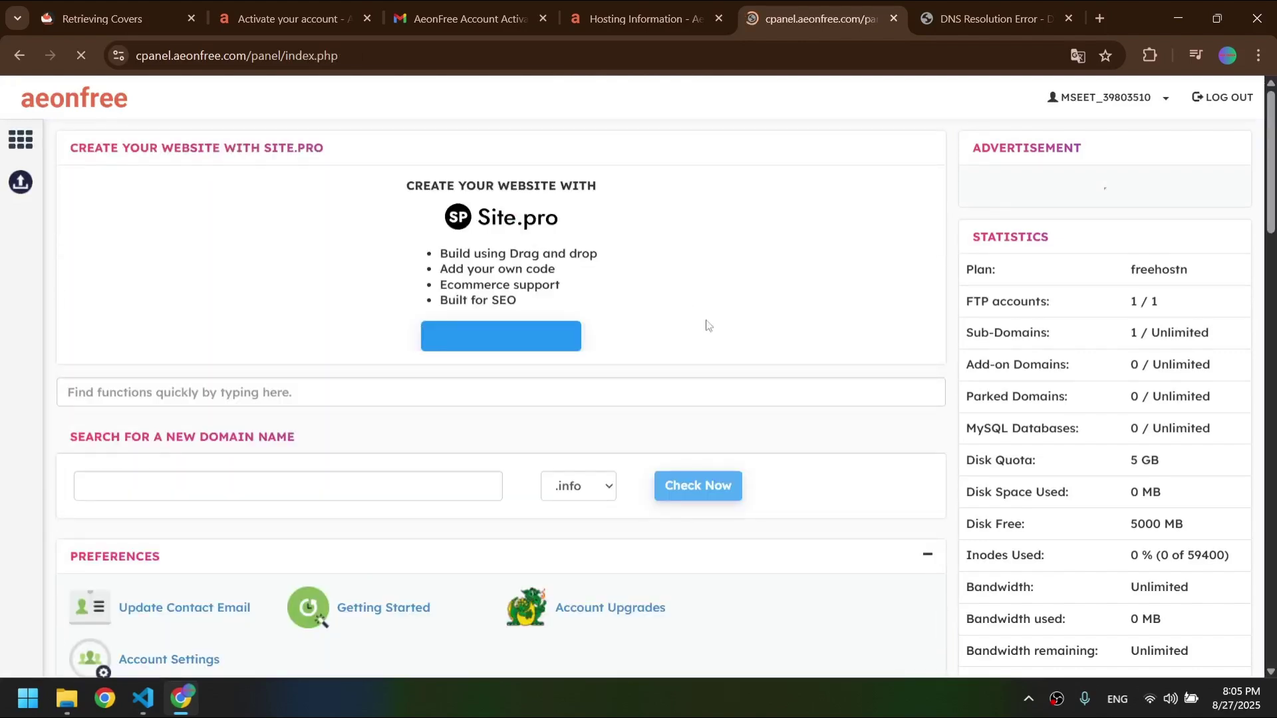
- Review the plan statistics and FTP account details such as hostname ftpupload.net
drag(969, 296, 1004, 336)
scroll(1043, 431, down, 2)
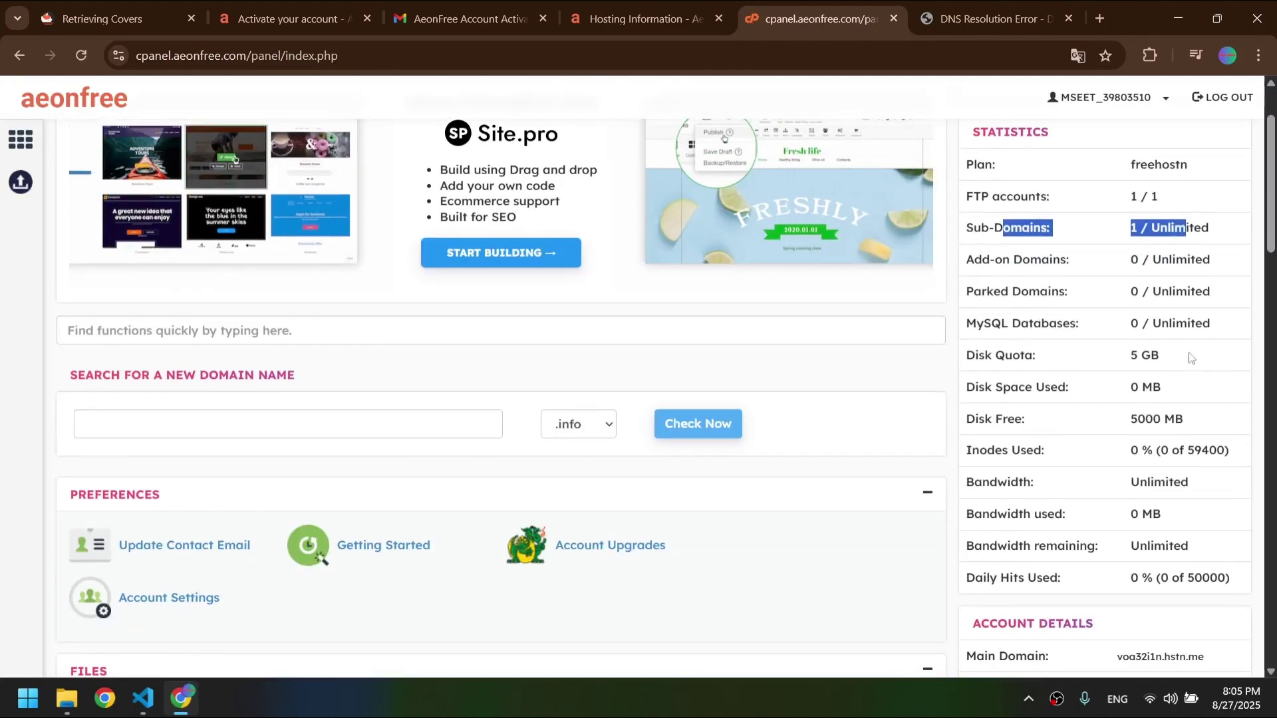
drag(1191, 357, 998, 352)
scroll(1110, 429, down, 2)
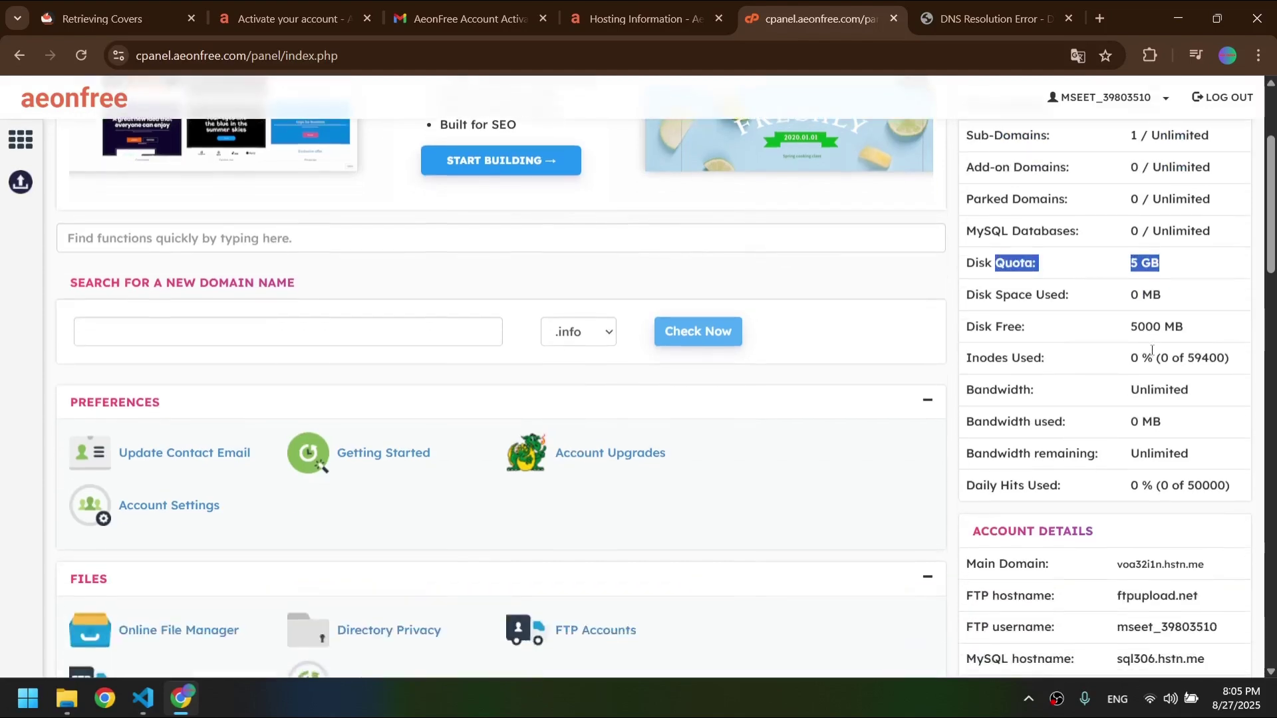
scroll(1152, 351, down, 5)
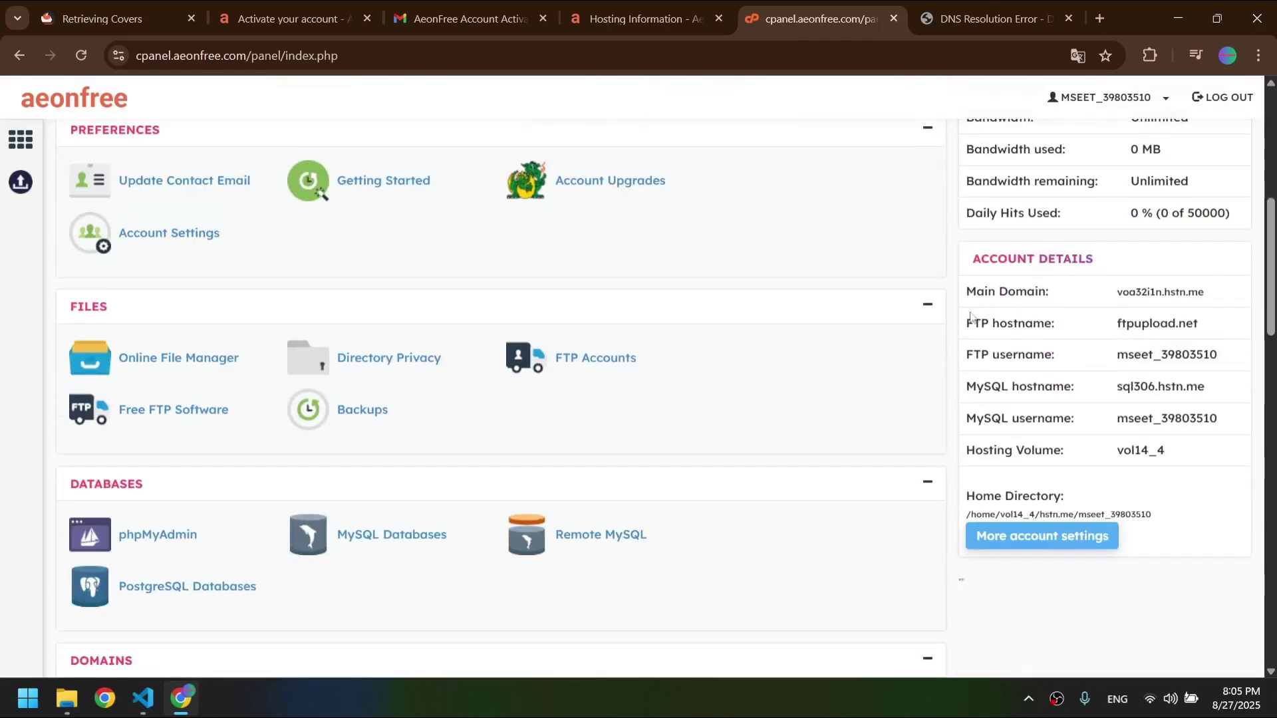
drag(970, 317, 1220, 356)
scroll(1217, 354, up, 2)
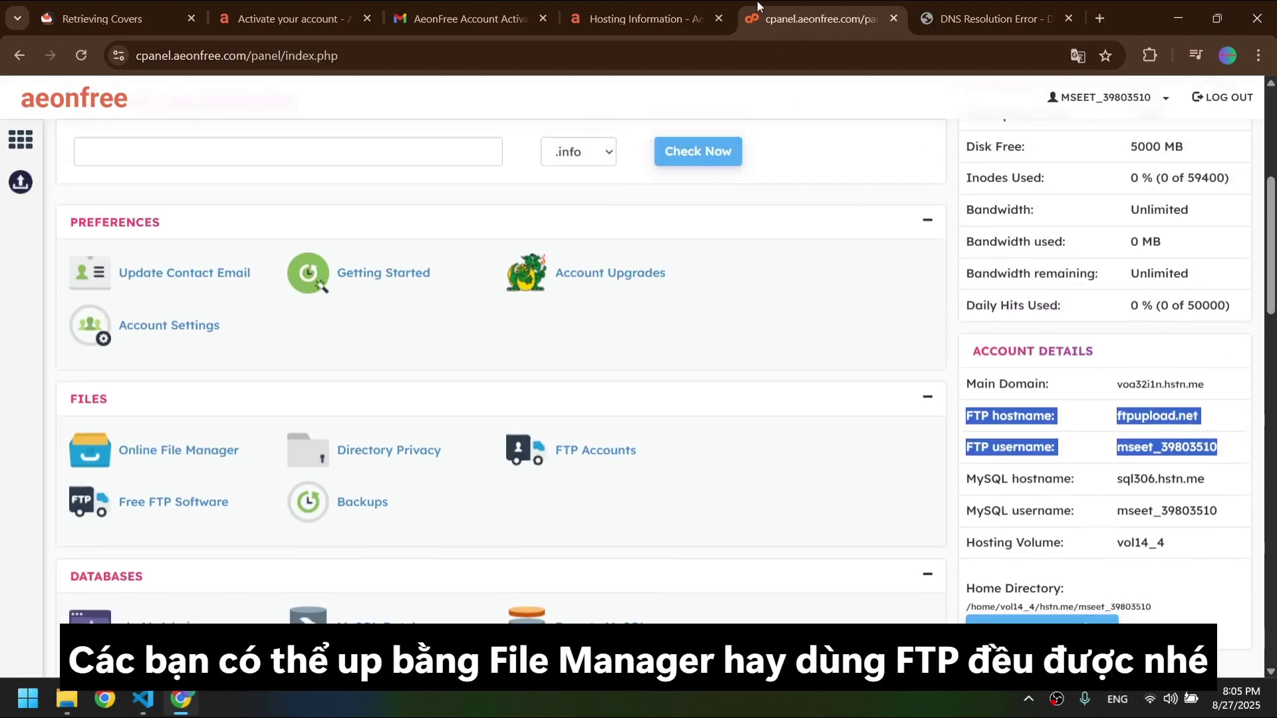
- Compare with the hosting information page, then bring up the Windows search
click(628, 7)
scroll(829, 344, down, 2)
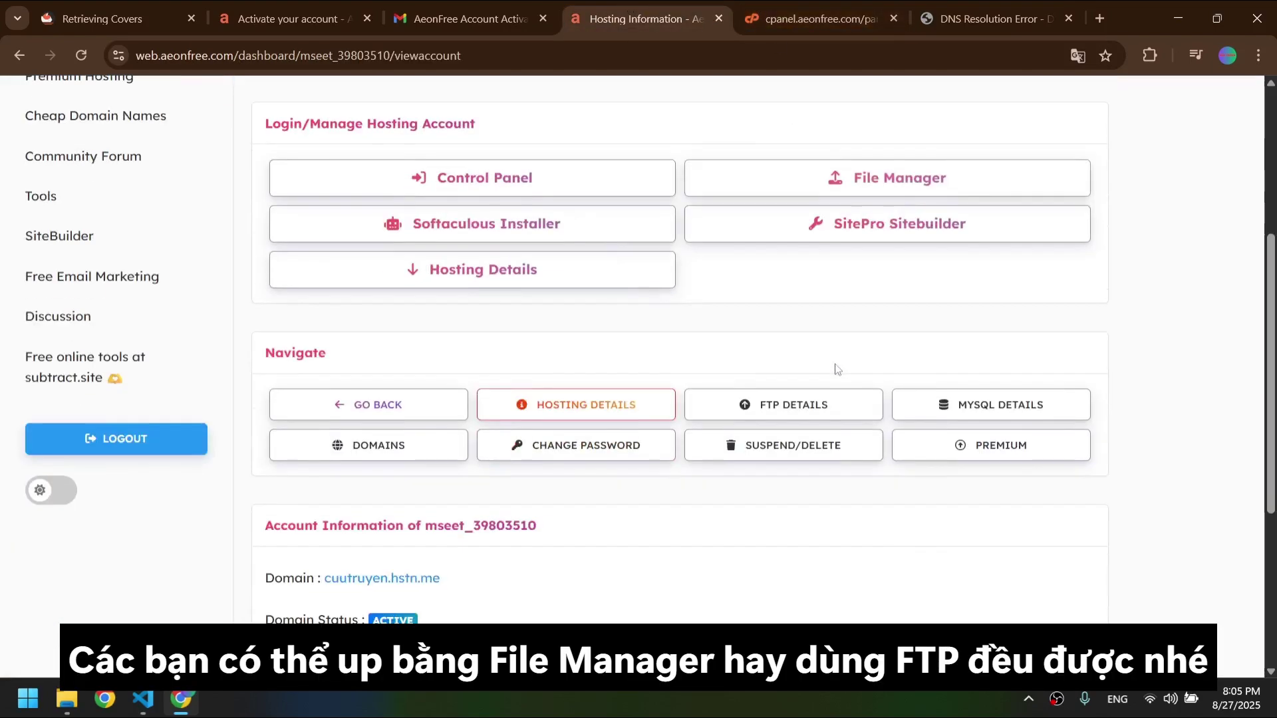
scroll(799, 266, up, 4)
click(762, 18)
key(super)
- Launch CuteFTP, dismiss the startup tip and clear old transfers from the queue
text(cute)
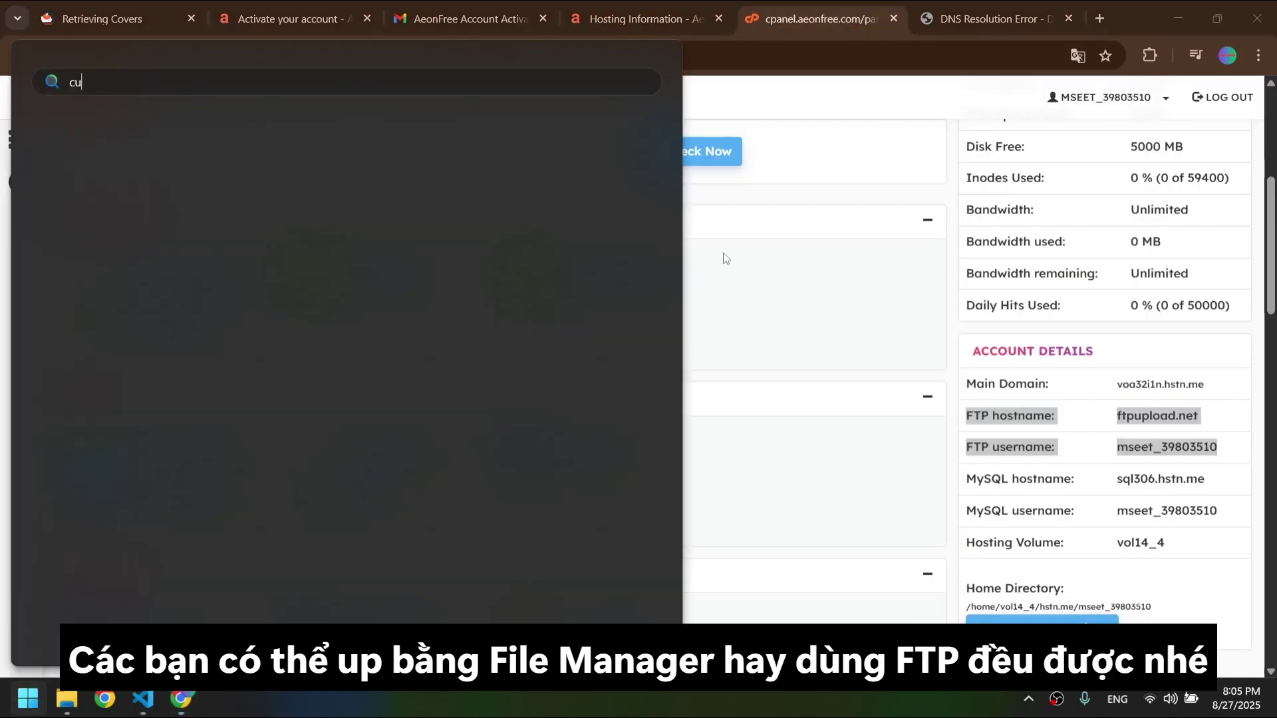
click(206, 216)
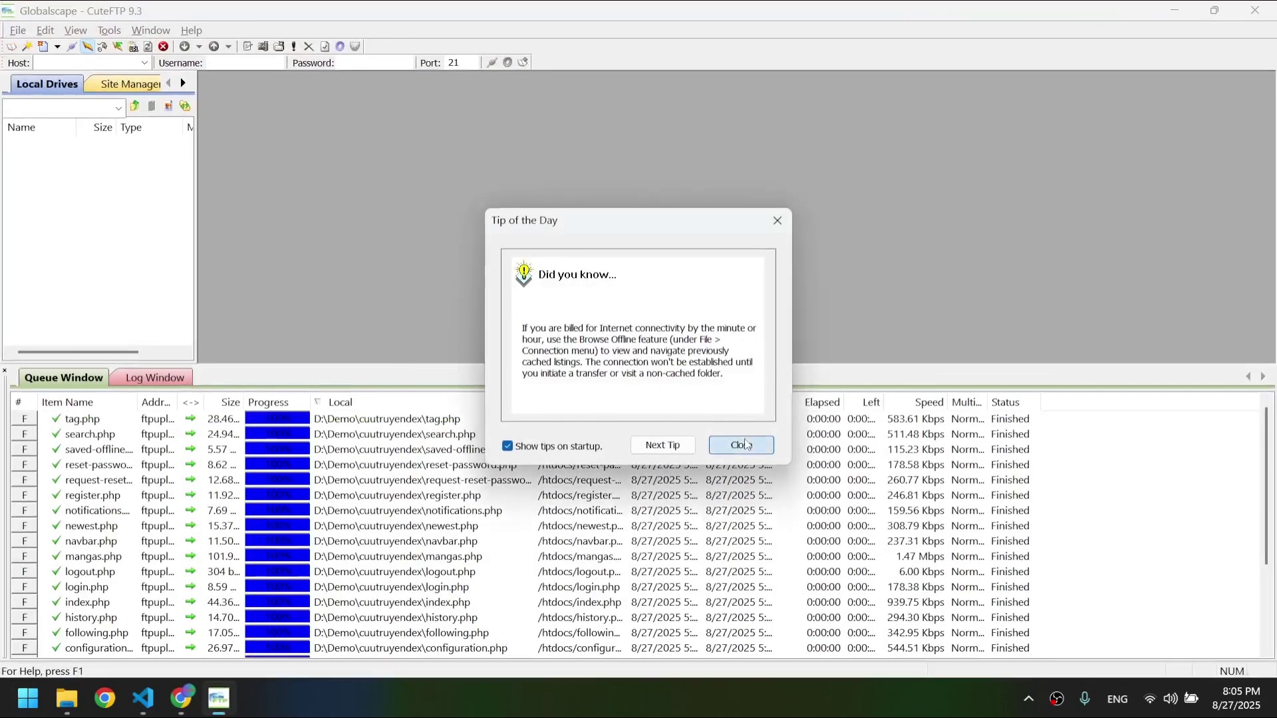
click(739, 444)
click(631, 518)
key(ctrl+a)
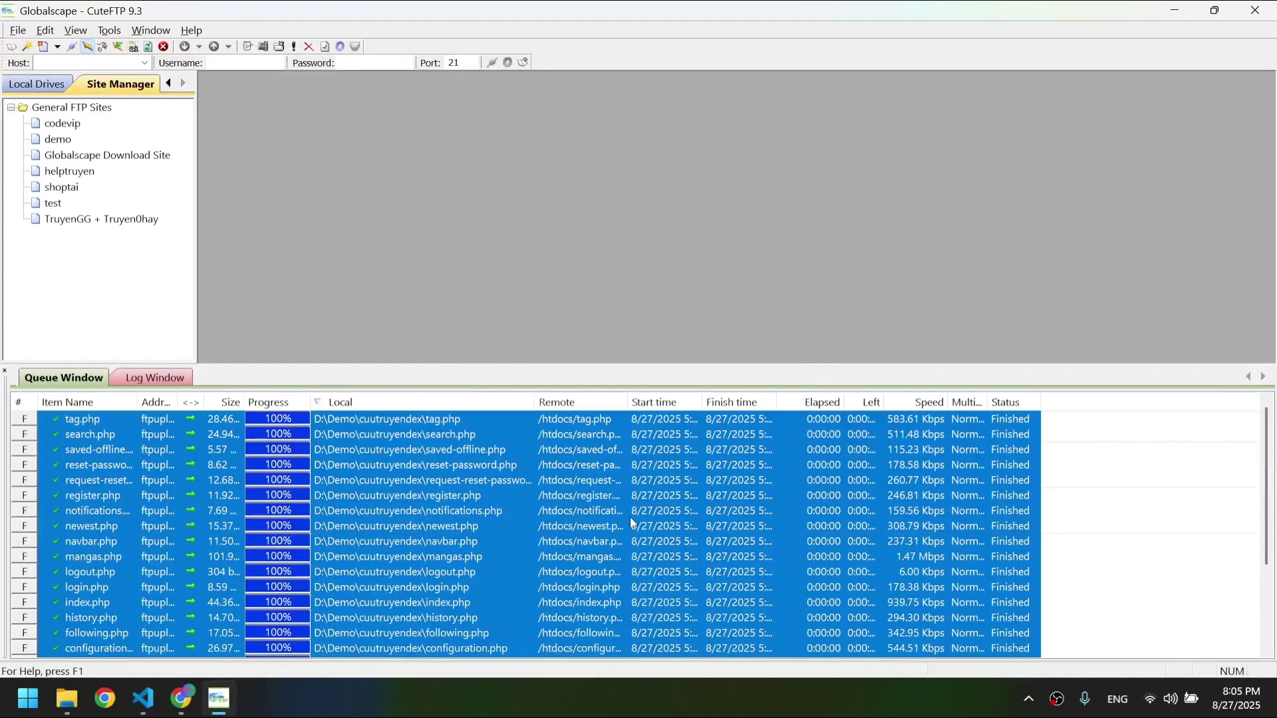
key(Delete)
- Create a new FTP site entry labelled cuutruyendex
click(46, 30)
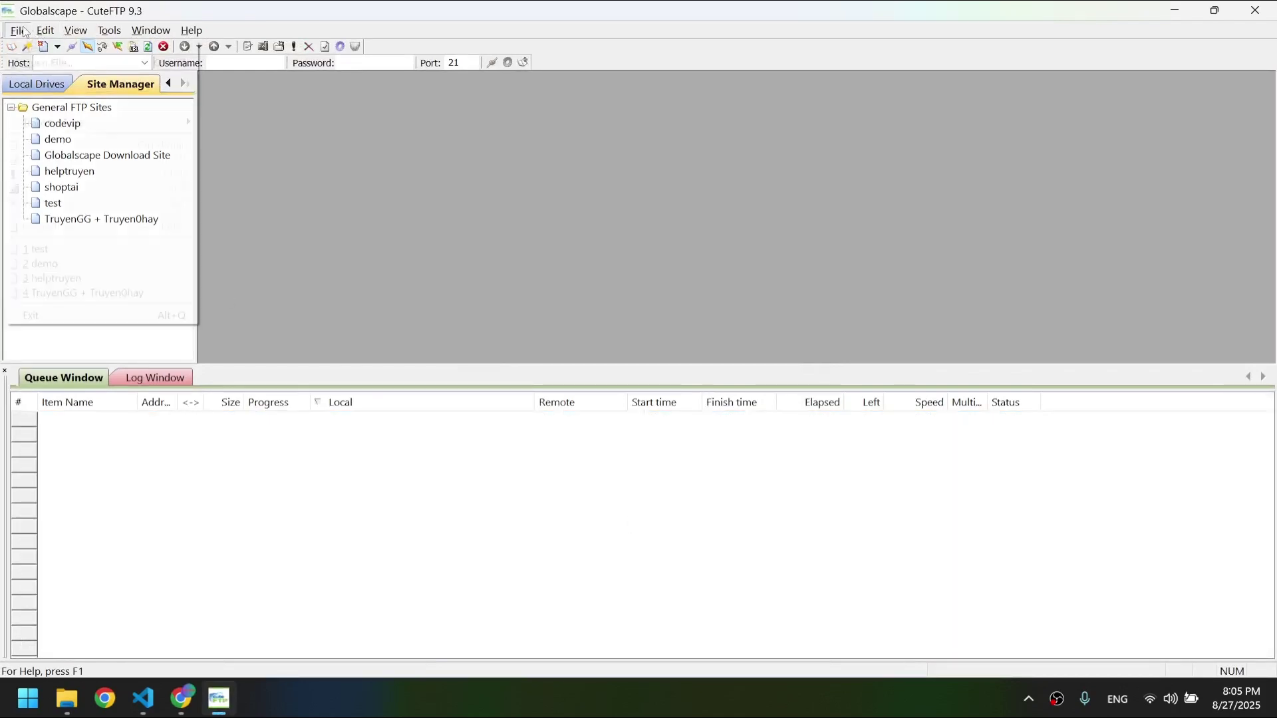
mouse_move(18, 30)
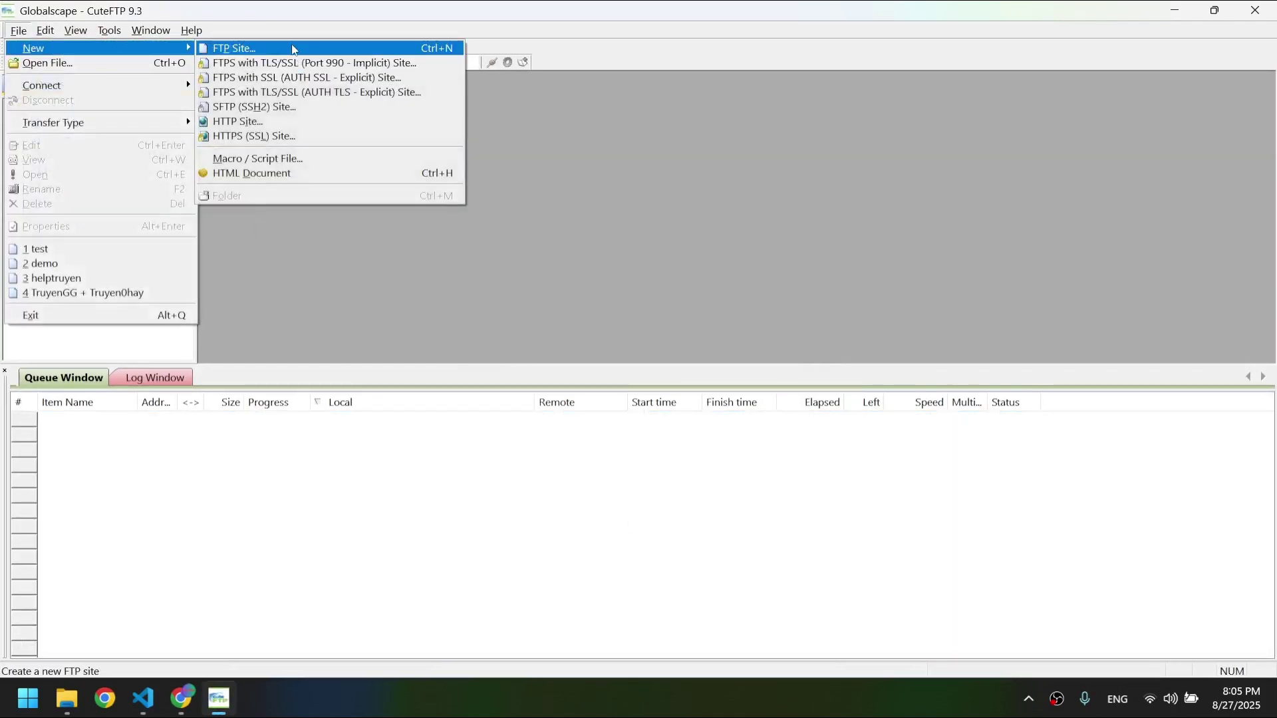
click(240, 47)
text(cute)
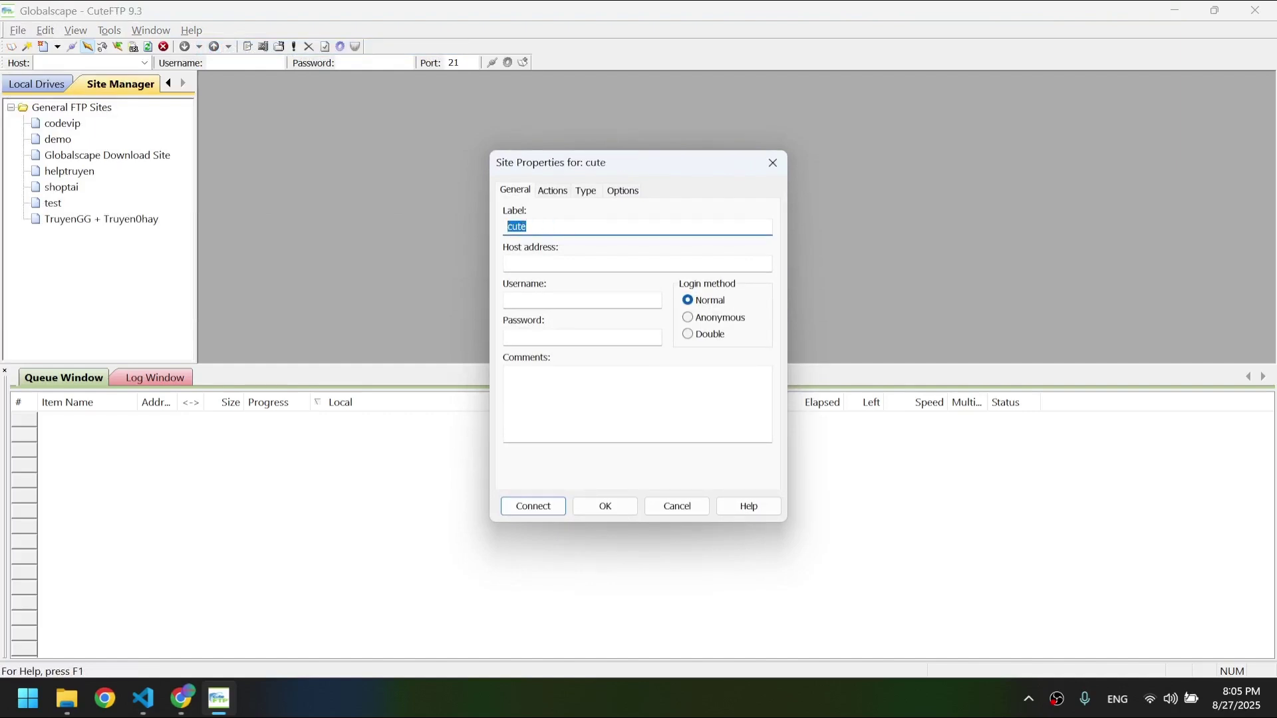
key(BackSpace)
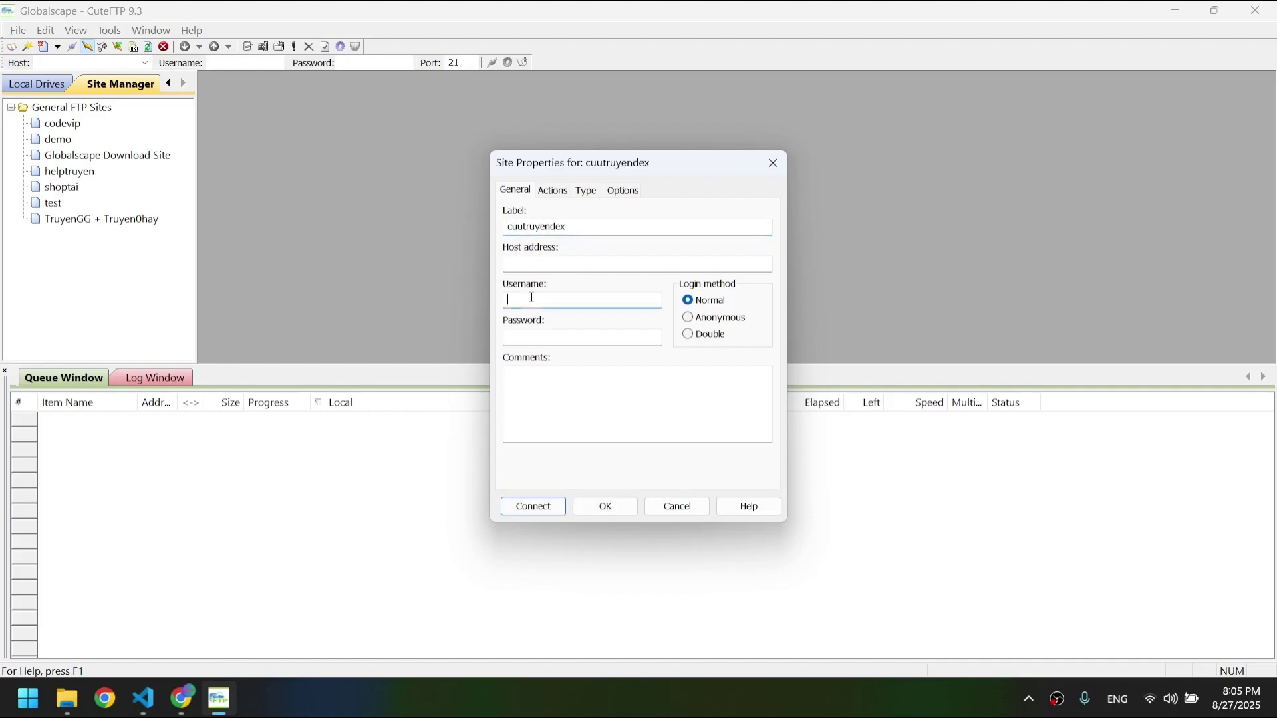
- Copy the FTP host ftpupload.net from the control panel into the Host field
key(alt+Tab)
click(1138, 417)
double_click(1163, 417)
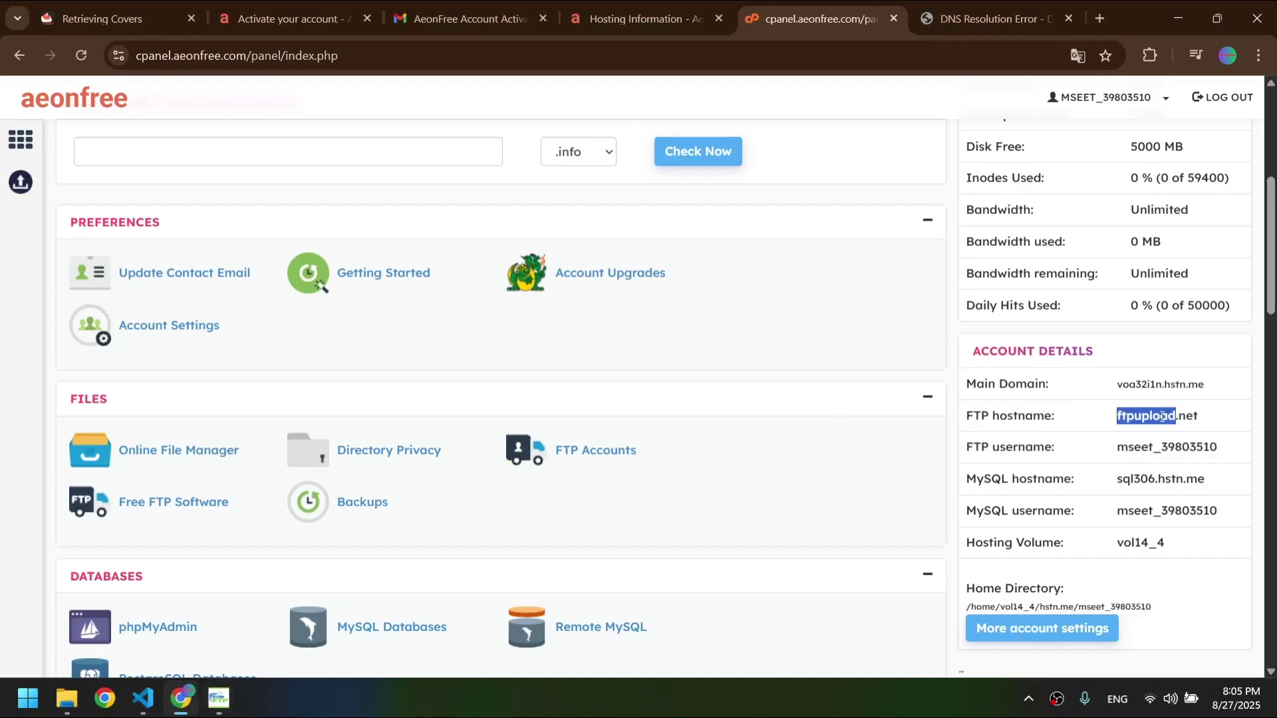
key(alt+Tab)
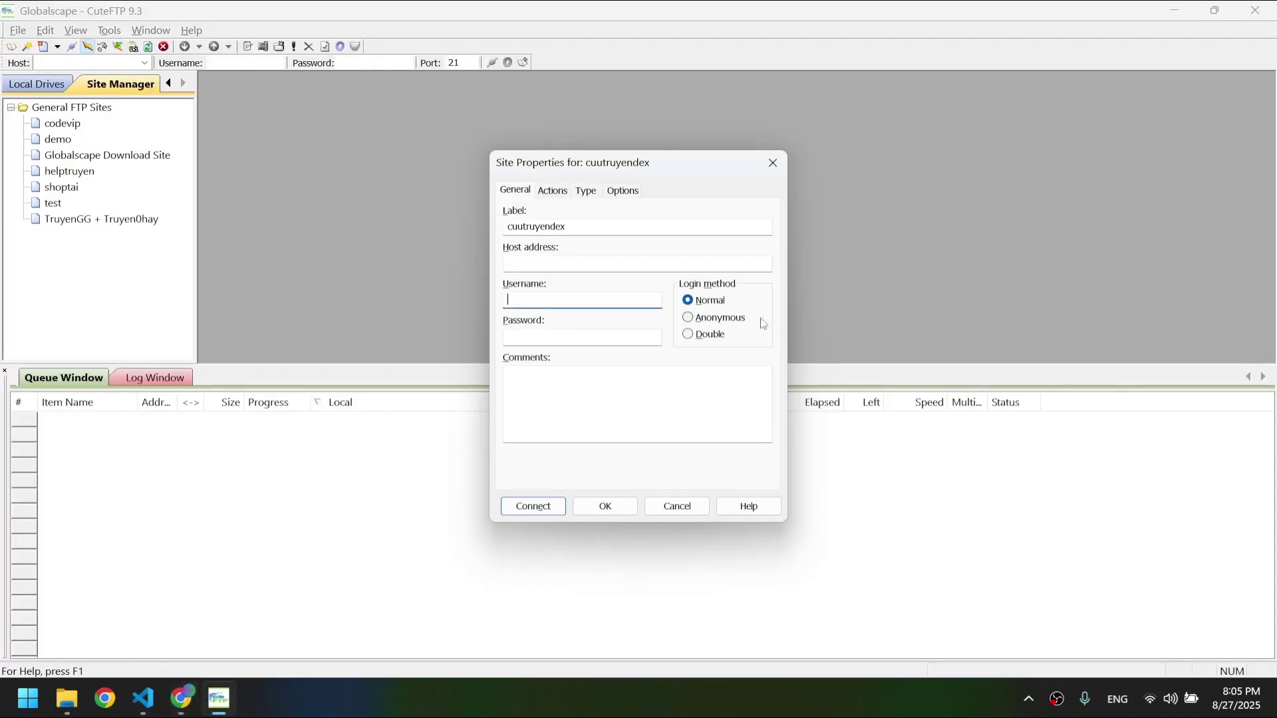
click(560, 265)
text(ftpupload.net)
- Copy the FTP username from the control panel into the Username field
key(alt+Tab)
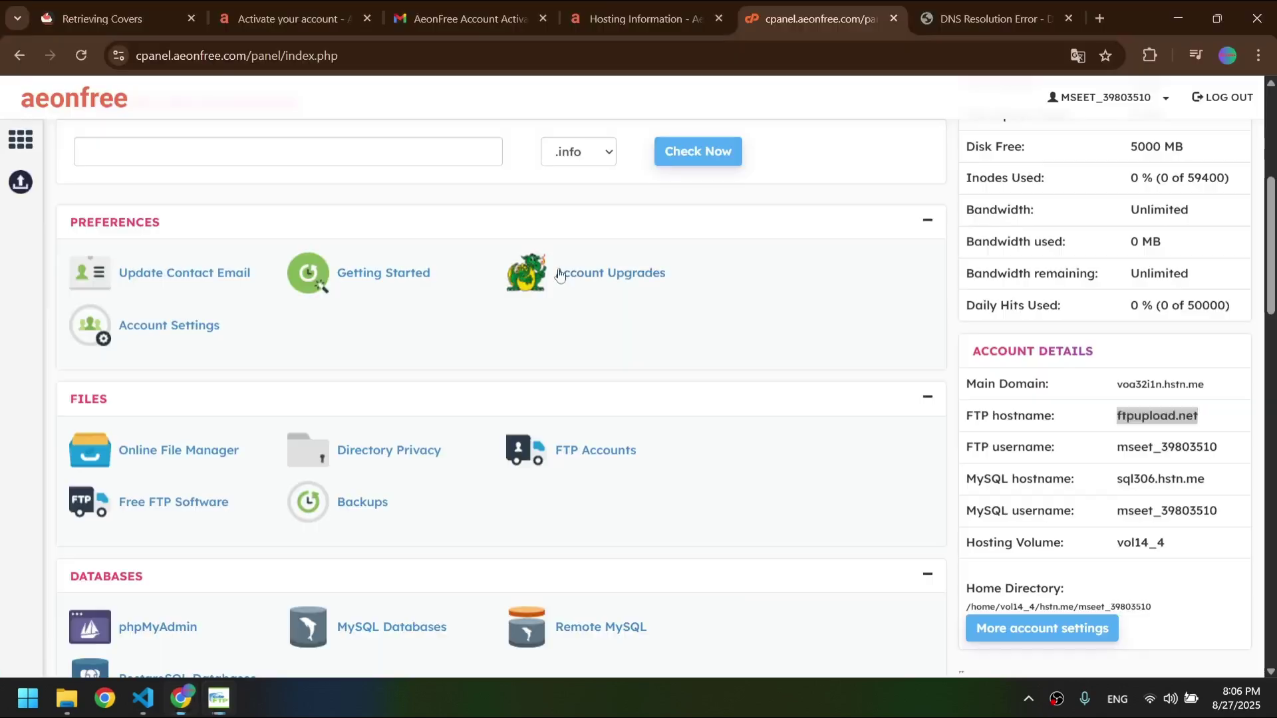
double_click(1140, 442)
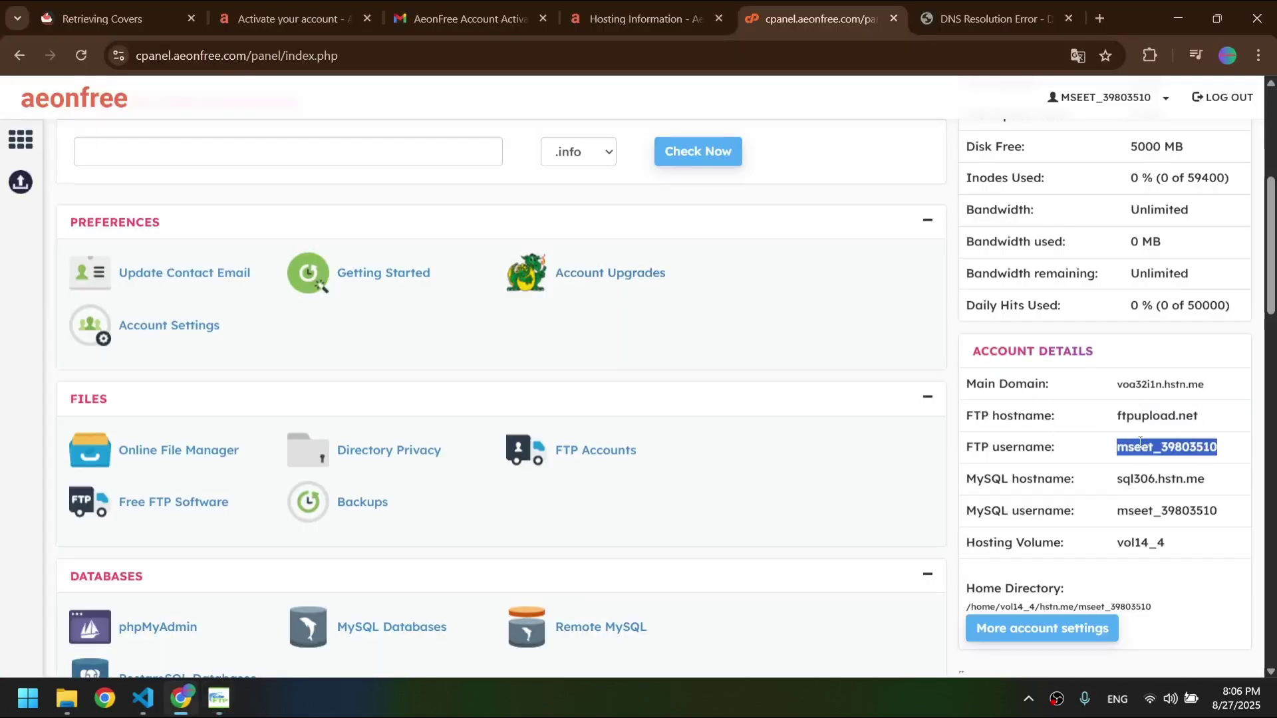
key(ctrl+c)
key(alt+Tab)
click(550, 300)
key(ctrl+v)
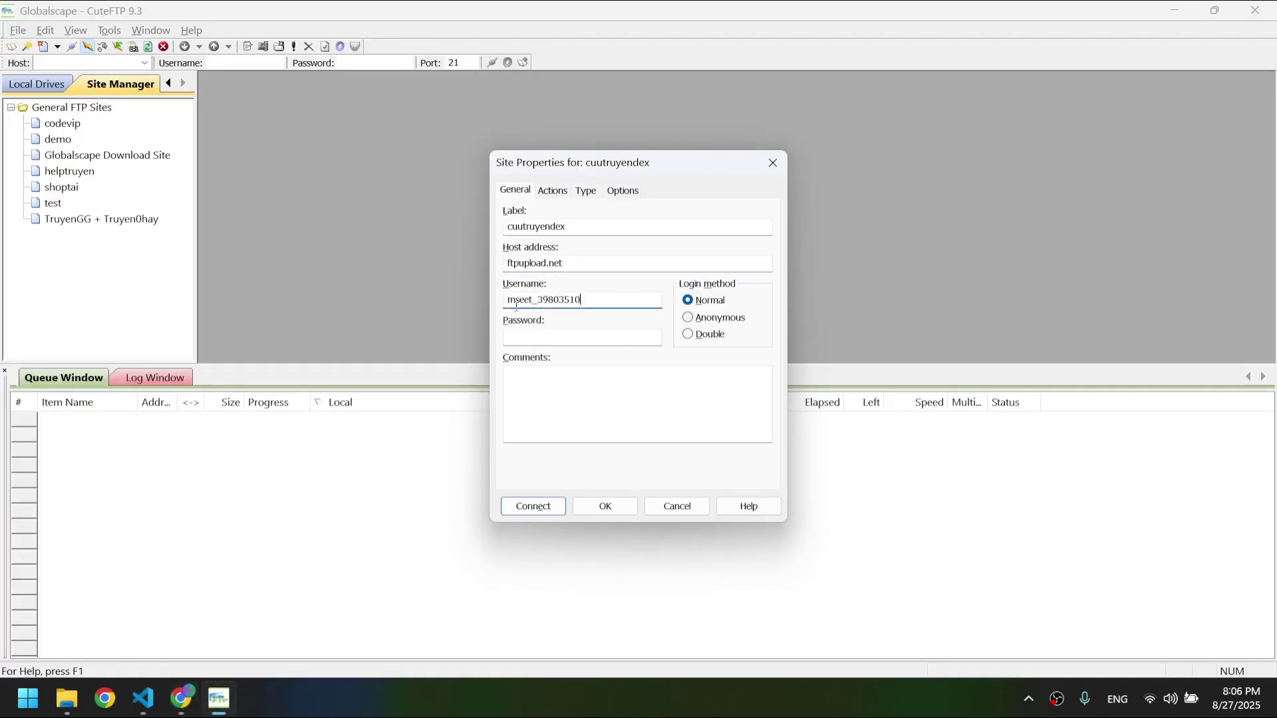
- Copy the hosting account password into the Password field and connect to the site
key(alt+Tab)
click(587, 4)
scroll(515, 357, down, 5)
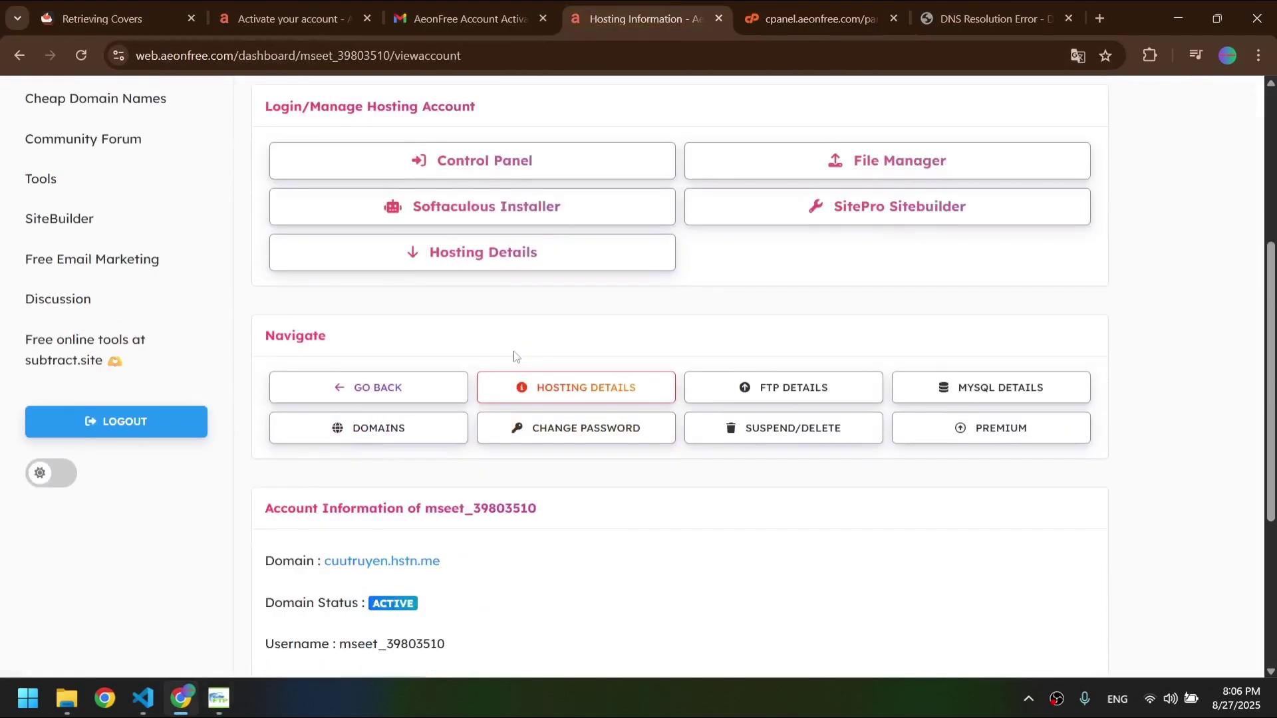
scroll(514, 357, down, 4)
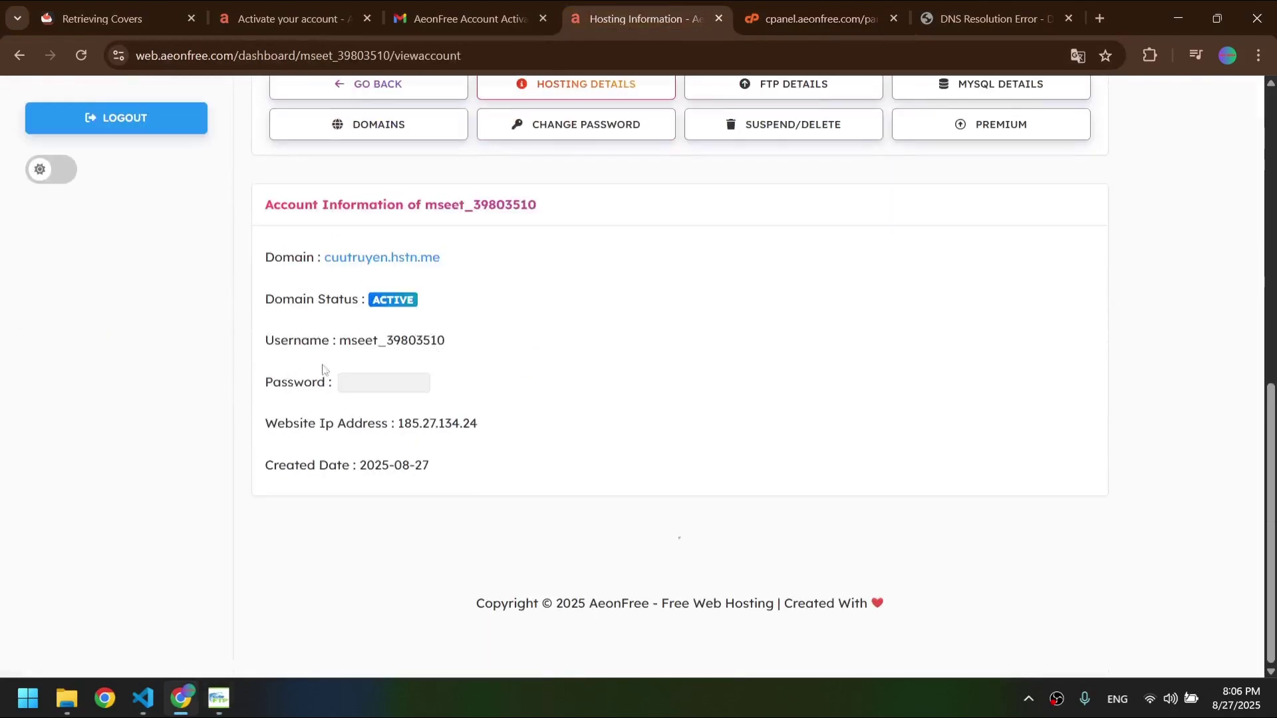
mouse_move(404, 385)
drag(421, 384, 353, 384)
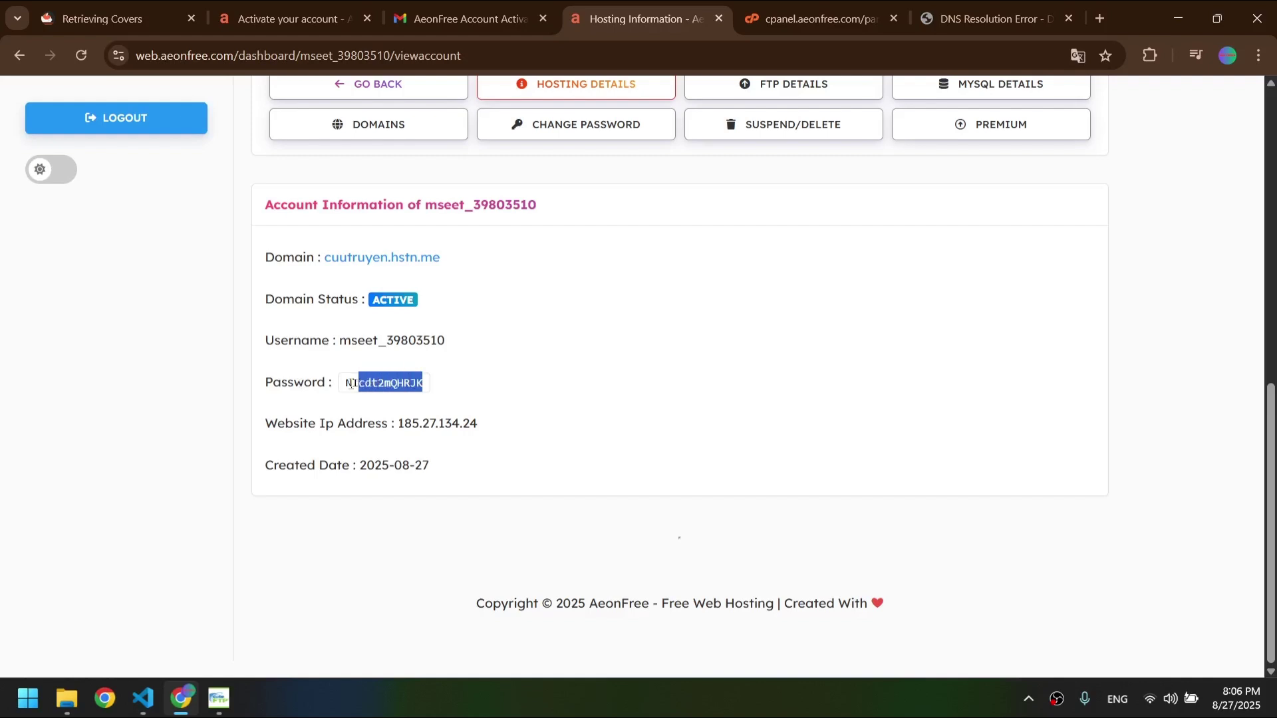
key(alt+Tab)
click(566, 338)
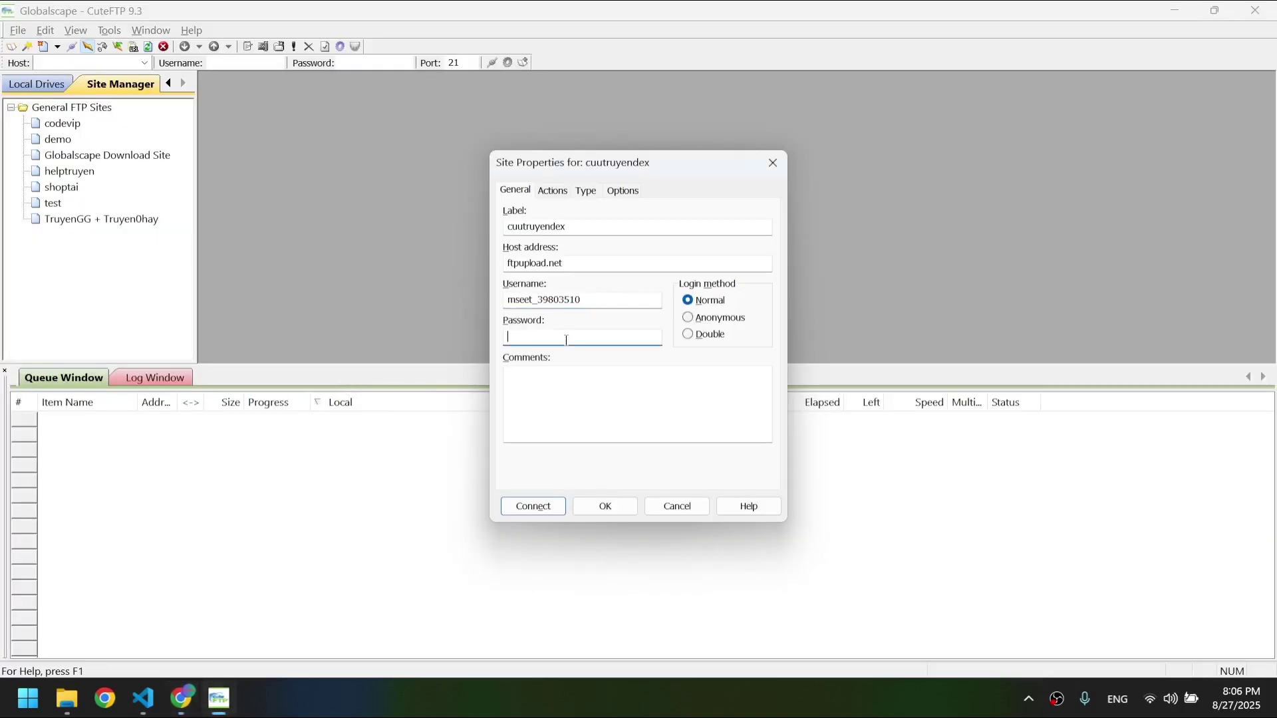
key(alt+Tab)
scroll(566, 344, up, 3)
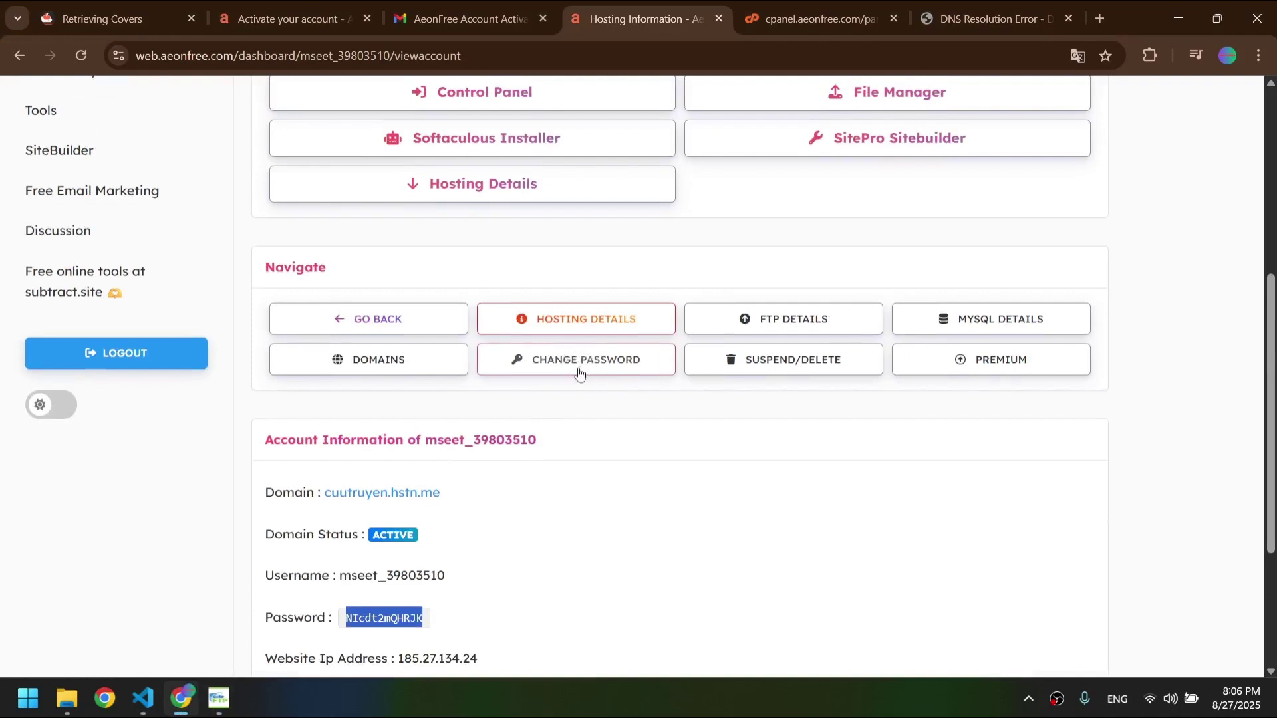
key(alt+Tab)
click(530, 505)
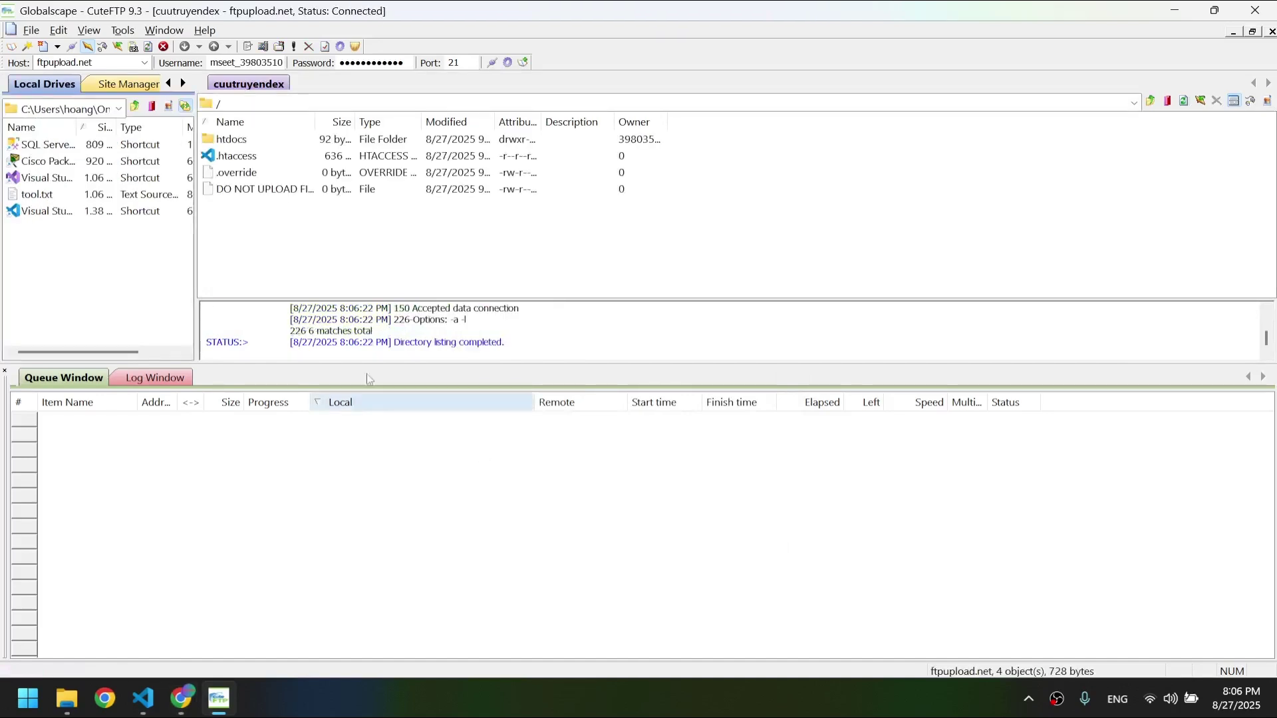
- Open the remote htdocs folder and the local D:\Demo\cuutruyendex folder, checking its properties
double_click(236, 144)
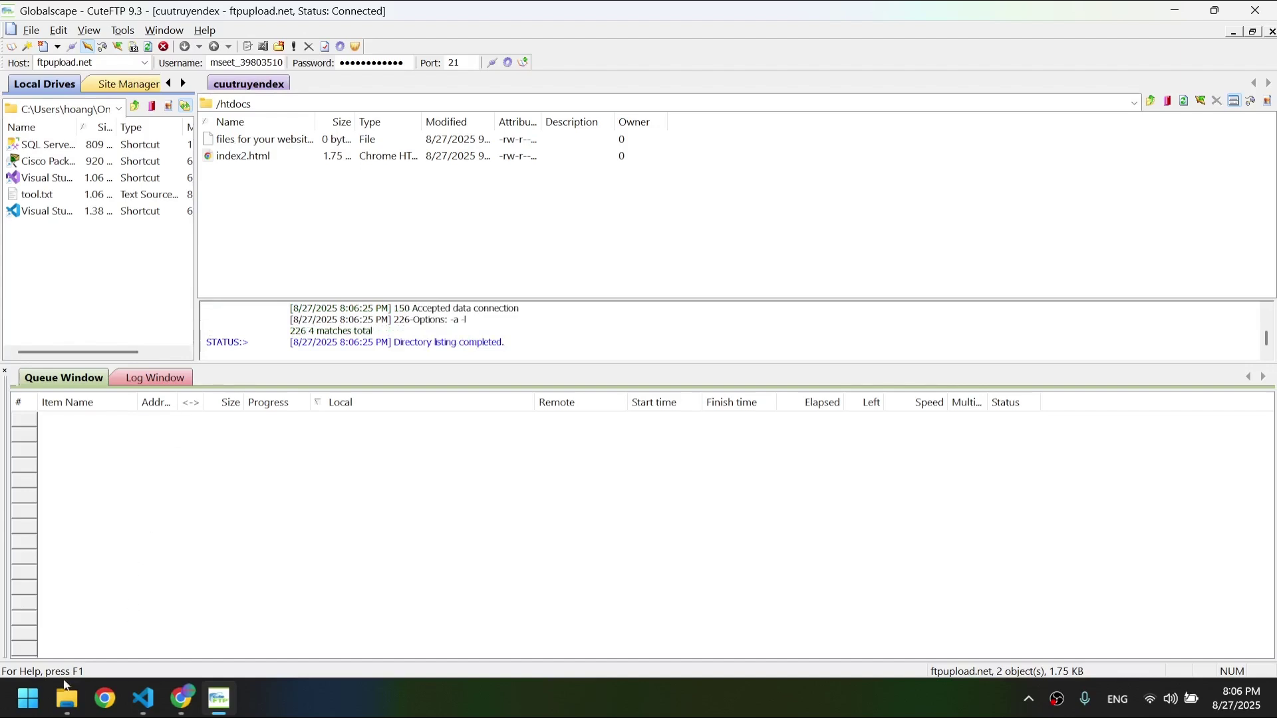
click(67, 699)
double_click(527, 291)
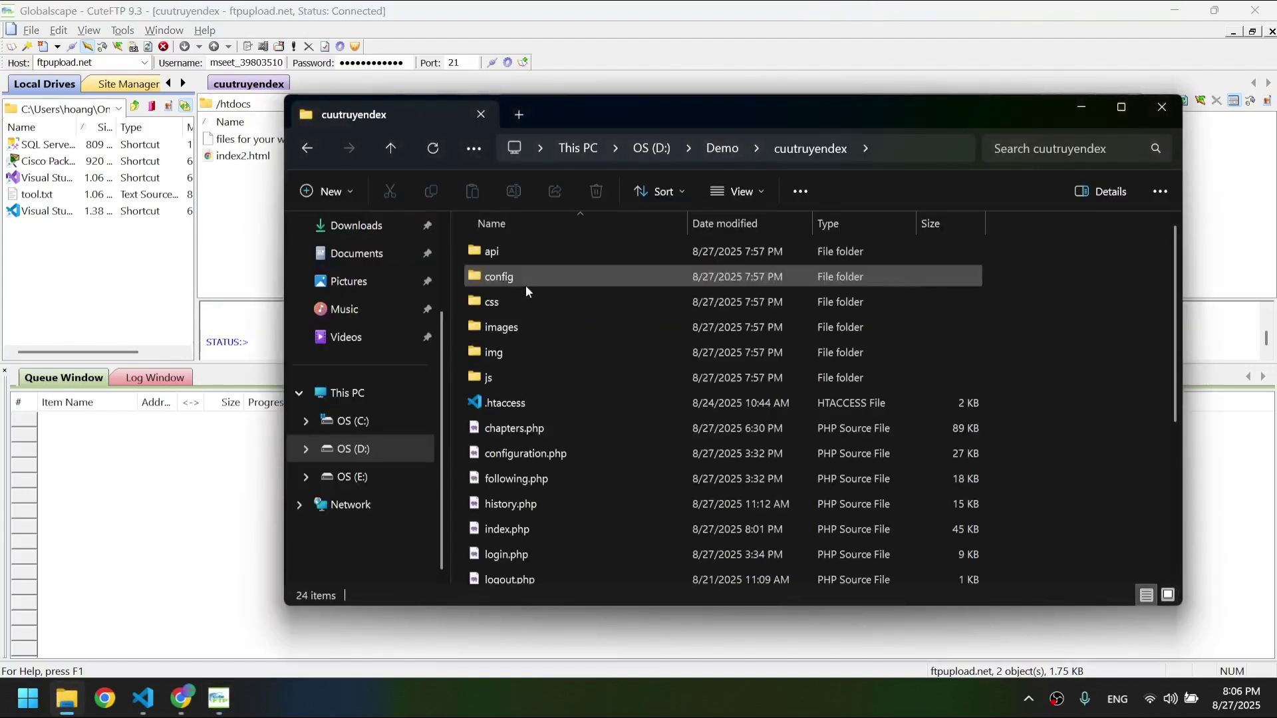
key(ctrl+a)
right_click(604, 338)
click(659, 651)
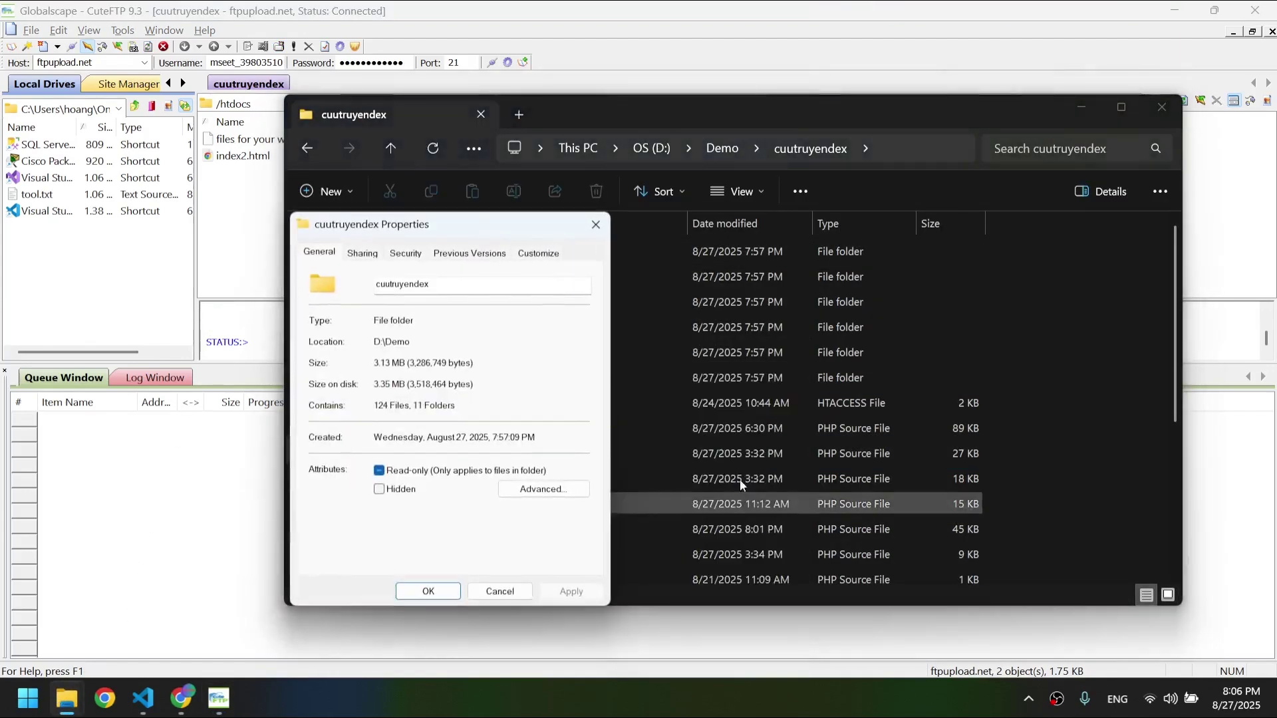
click(596, 225)
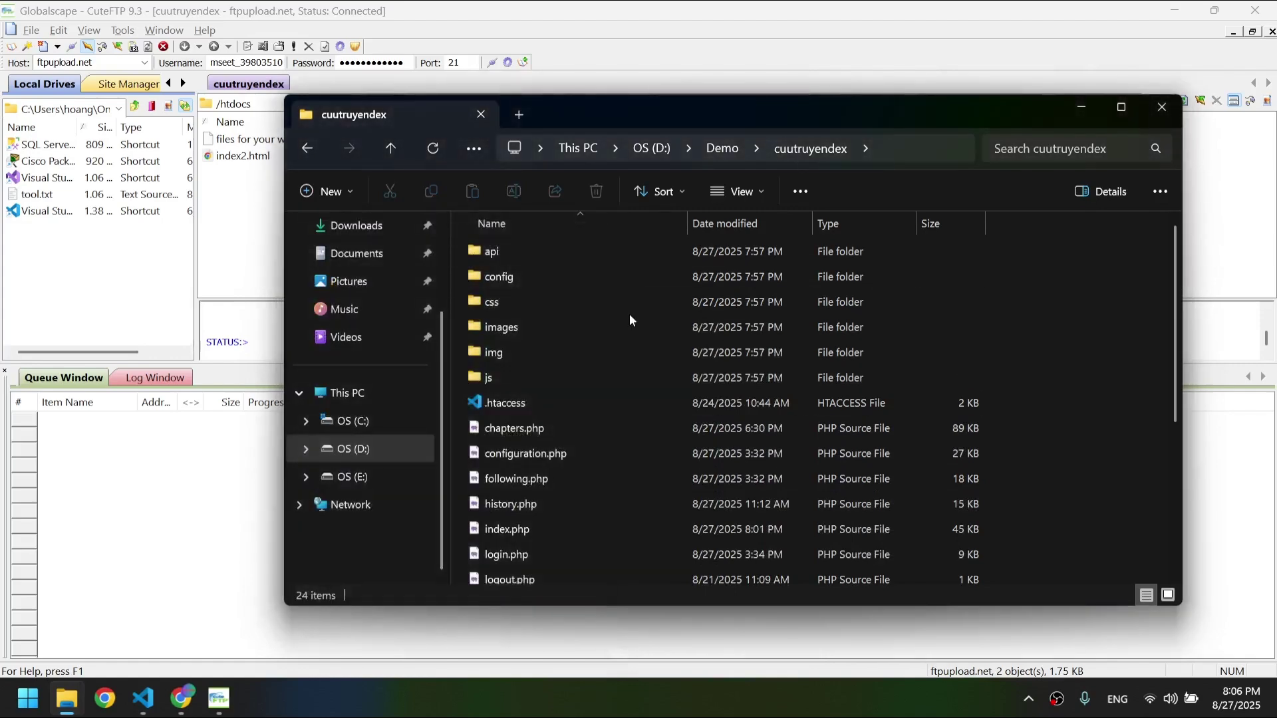
- Upload all 24 project files and folders into /htdocs, then minimize File Explorer
key(ctrl+a)
drag(244, 250, 243, 251)
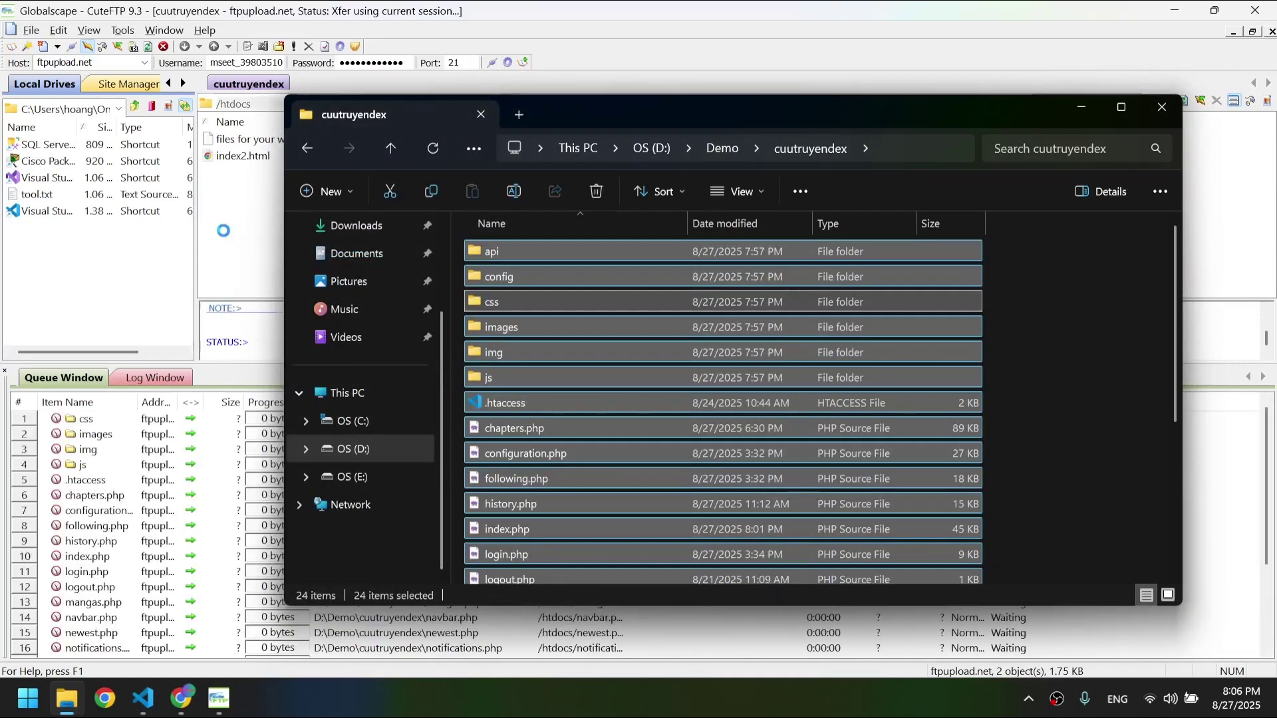
click(723, 147)
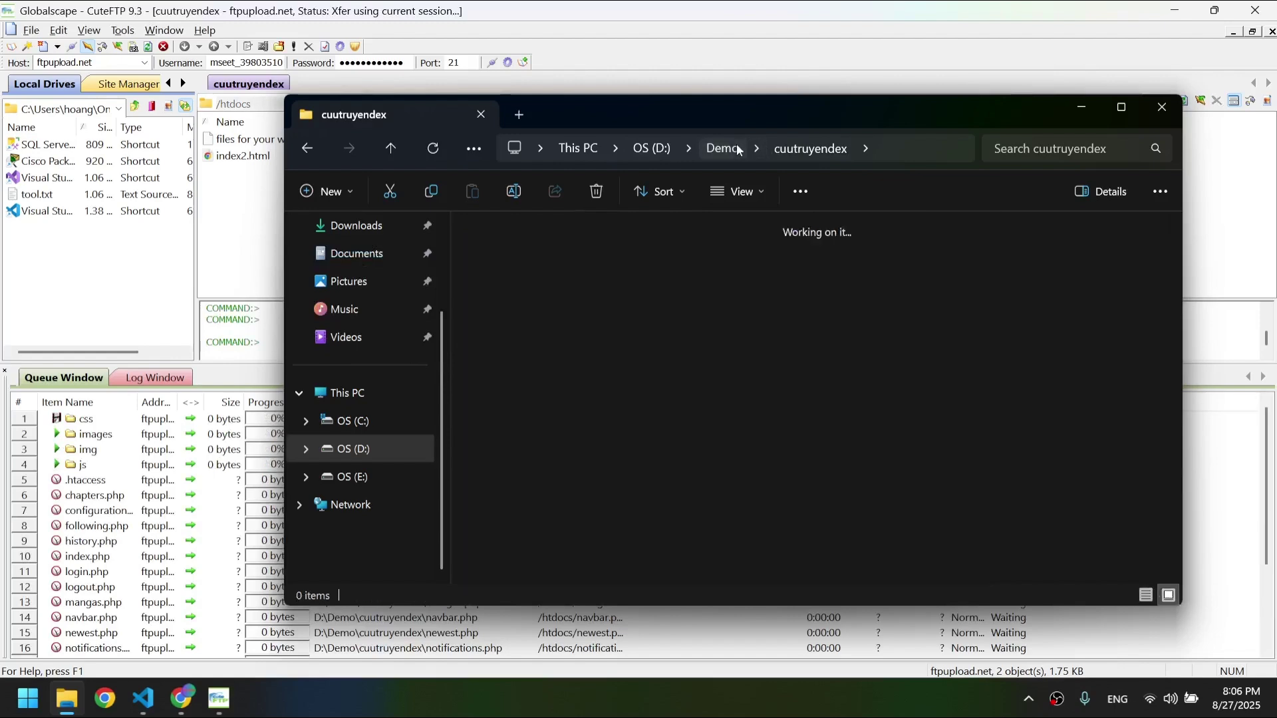
click(618, 285)
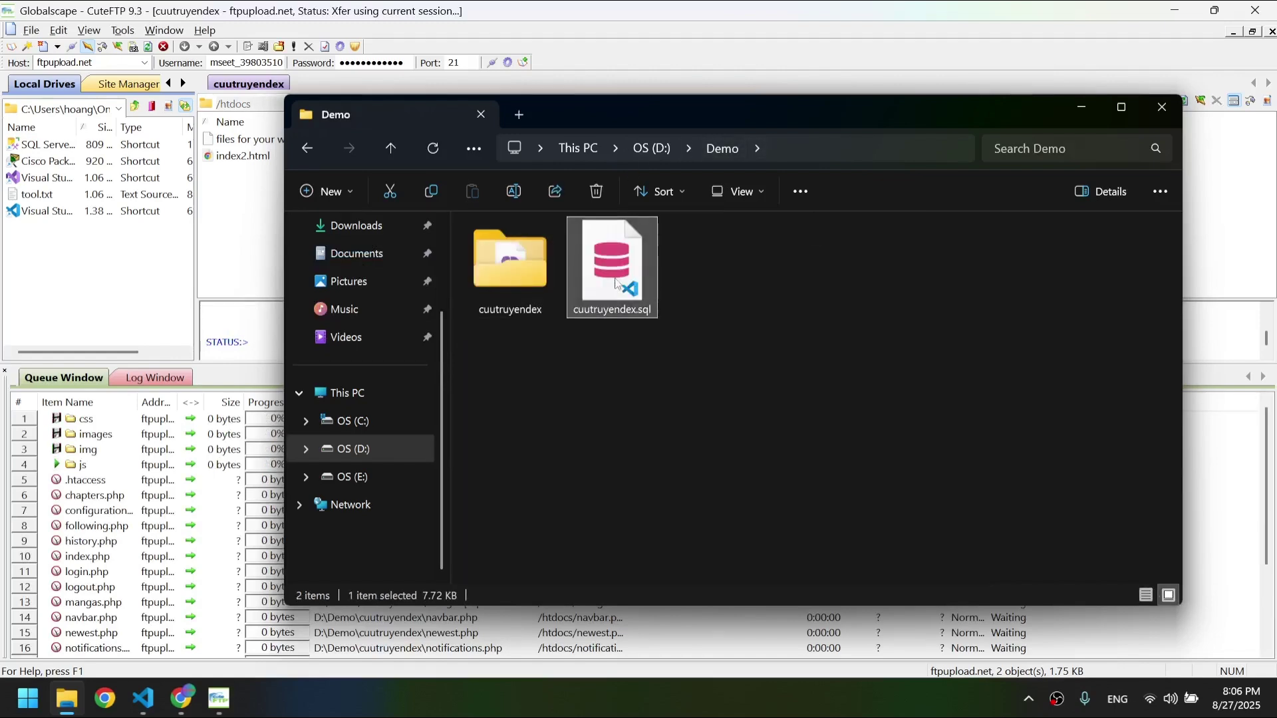
click(1081, 101)
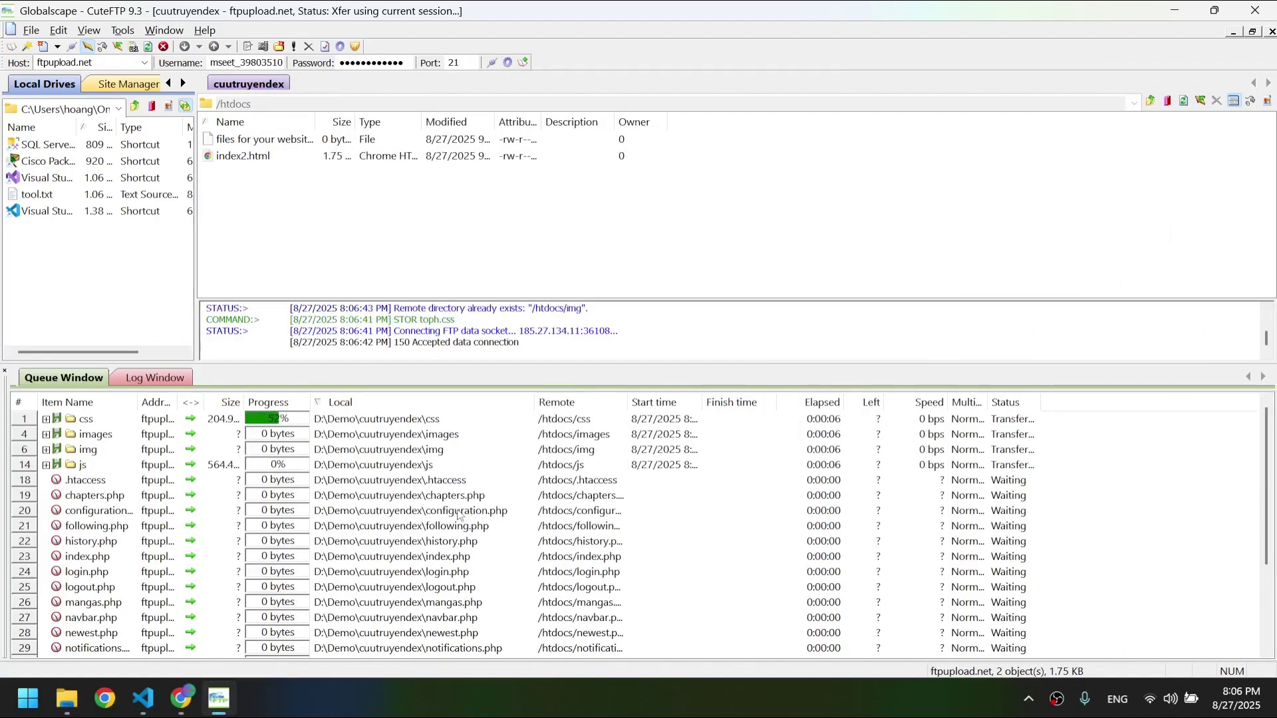
- Open the MySQL Databases page in the AeonFree control panel
click(172, 707)
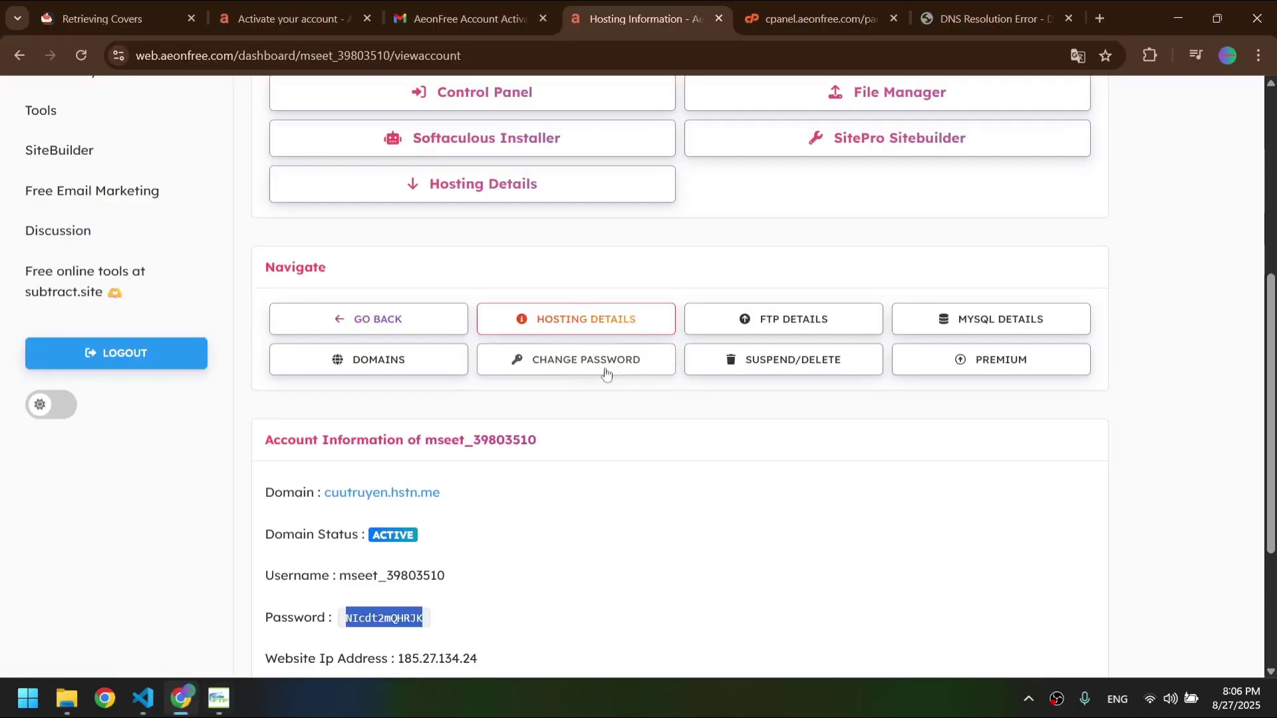
scroll(603, 370, up, 3)
click(834, 5)
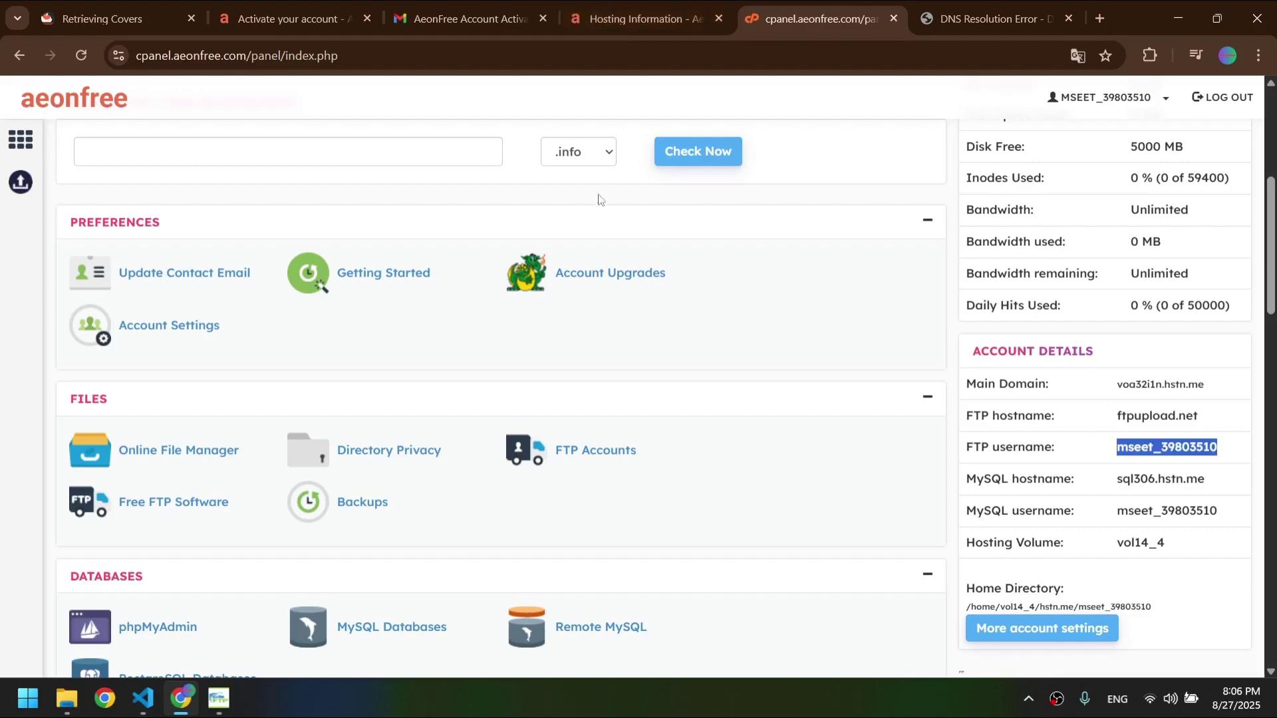
key(ctrl+shift+Tab)
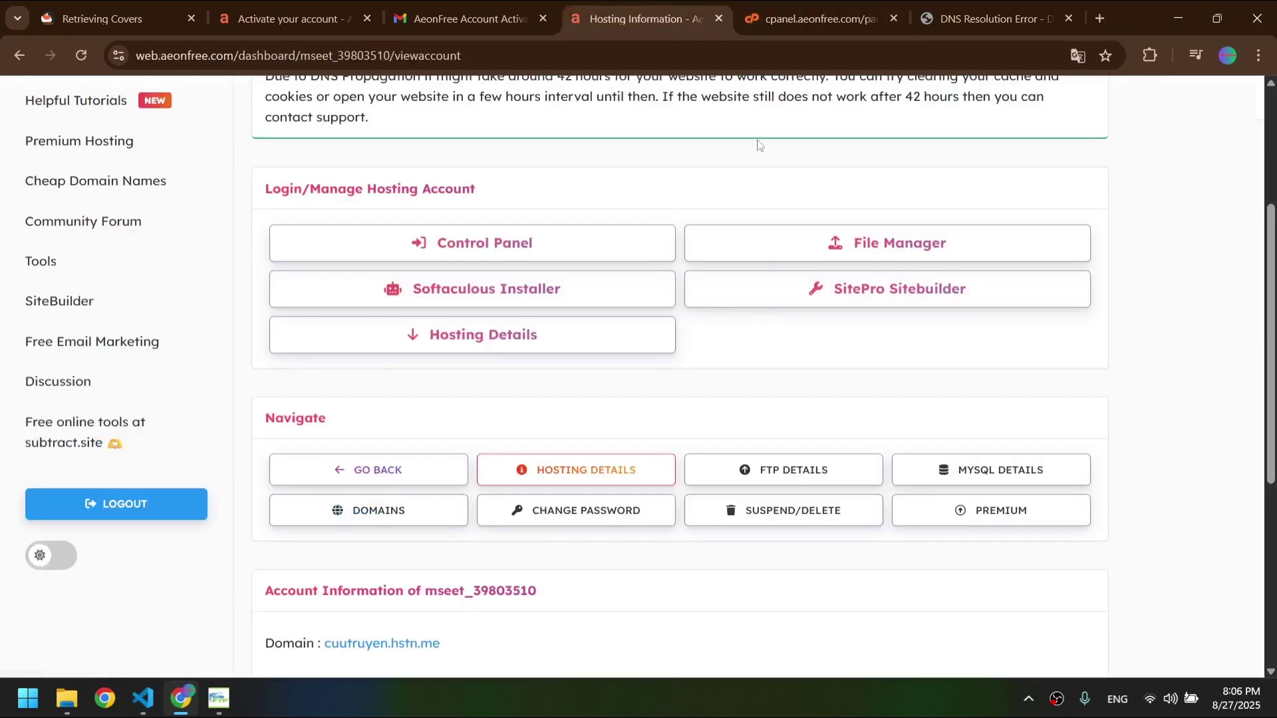
key(ctrl+Tab)
scroll(237, 368, down, 3)
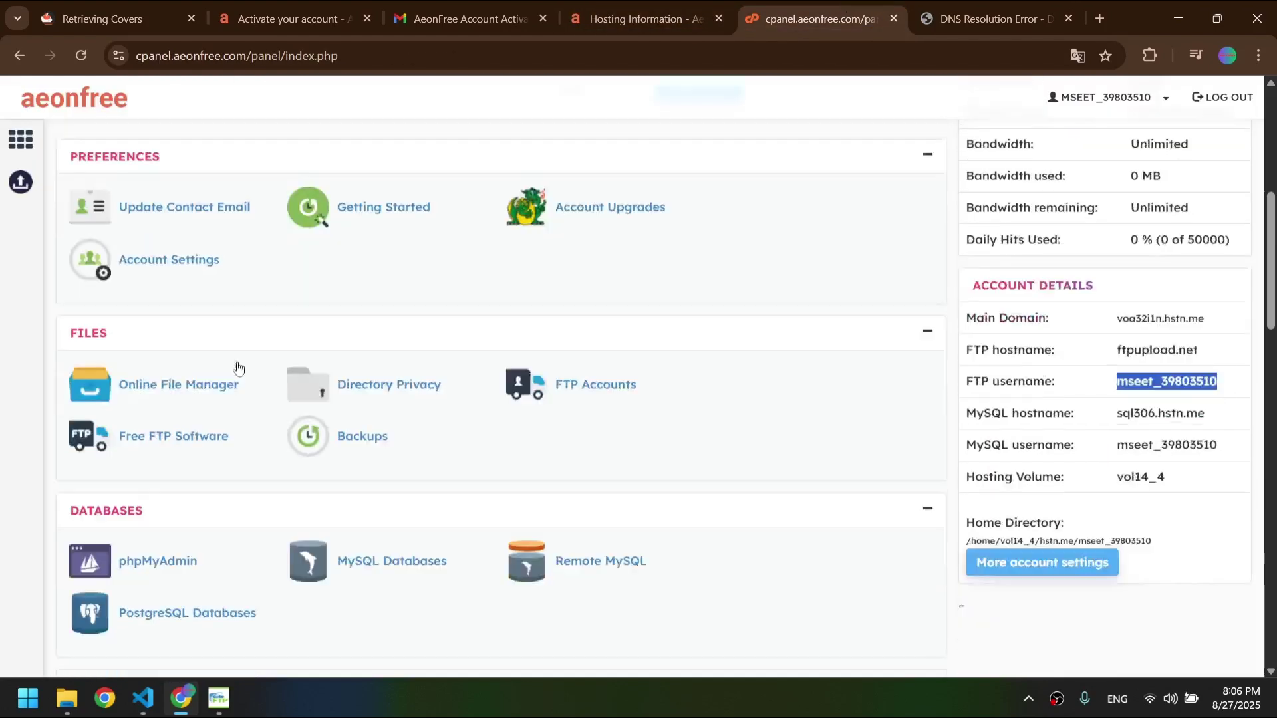
click(379, 451)
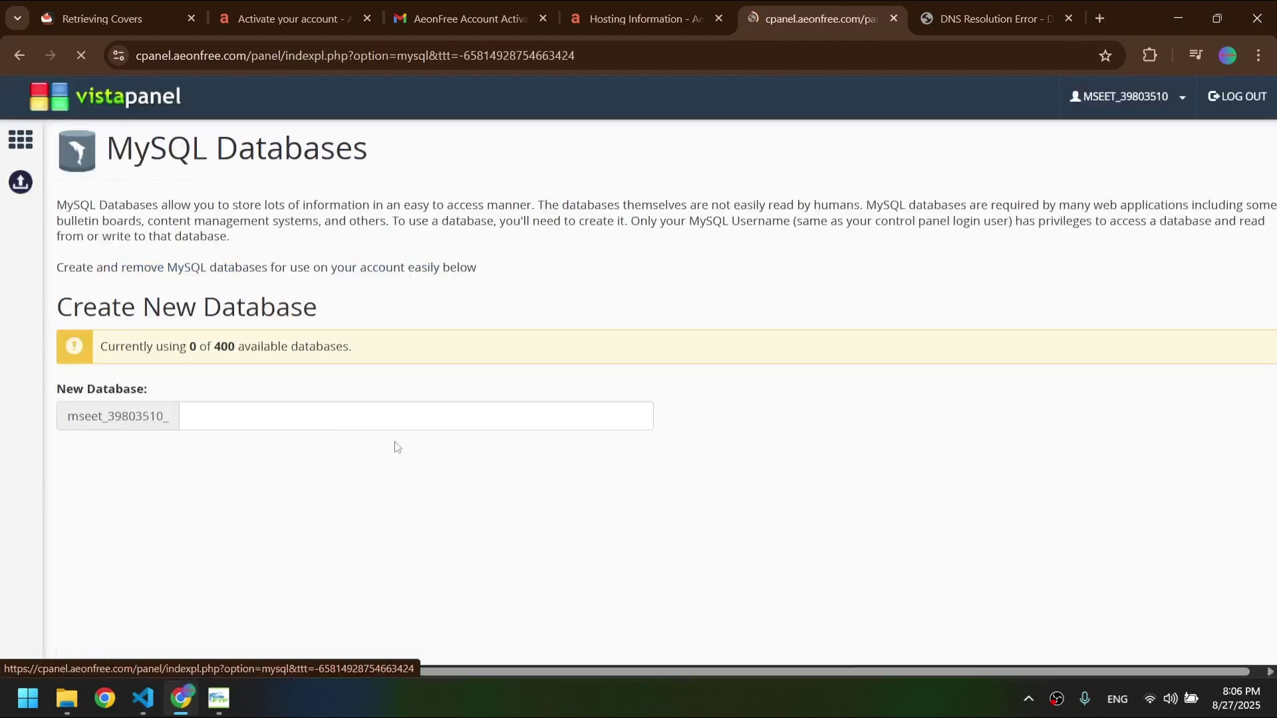
- Create a new MySQL database named cuutruyen
scroll(333, 399, down, 3)
click(310, 302)
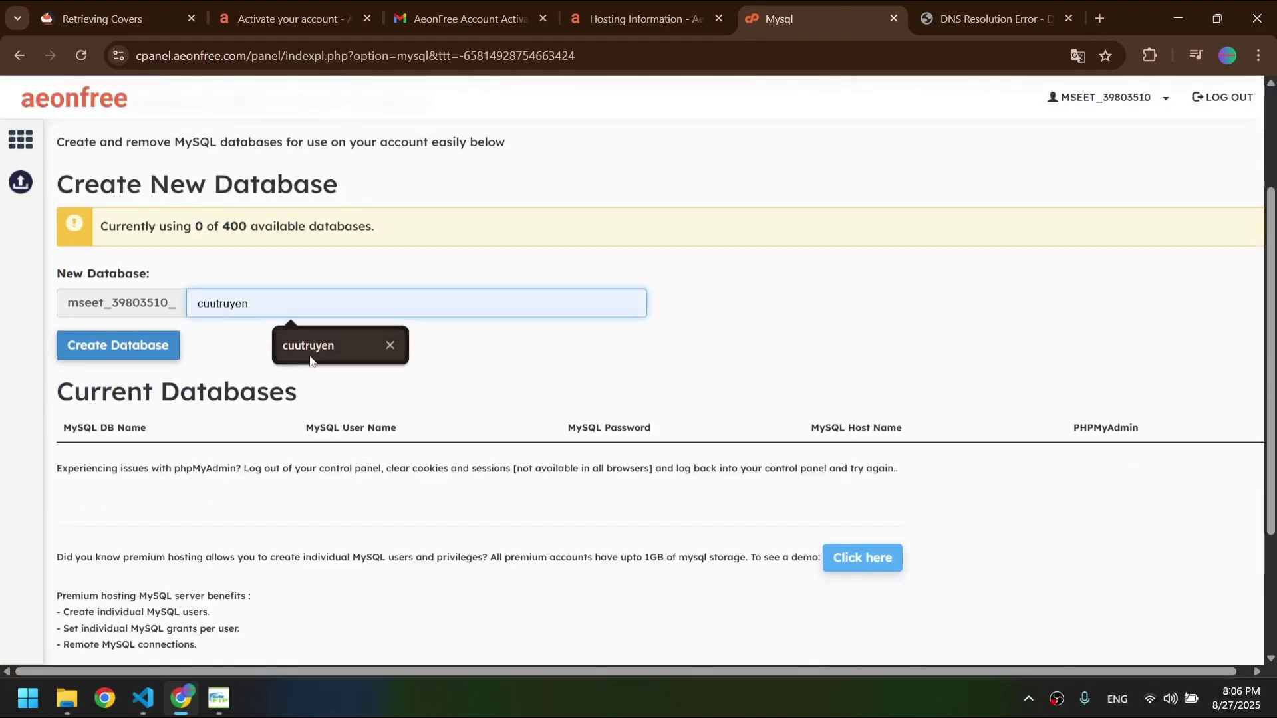
click(332, 346)
scroll(379, 345, down, 3)
scroll(379, 345, up, 3)
click(178, 348)
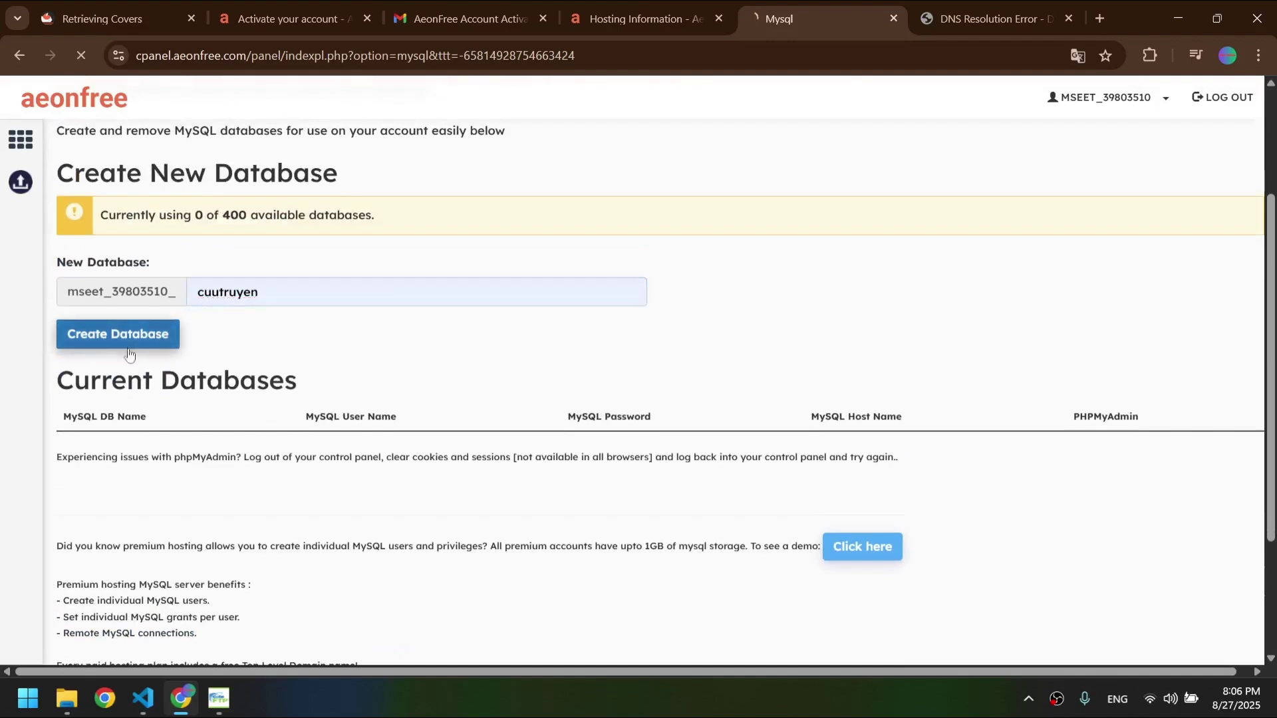
- Open the cuutruyen database in phpMyAdmin and check the cuutruyen.hstn.me page
scroll(140, 386, down, 5)
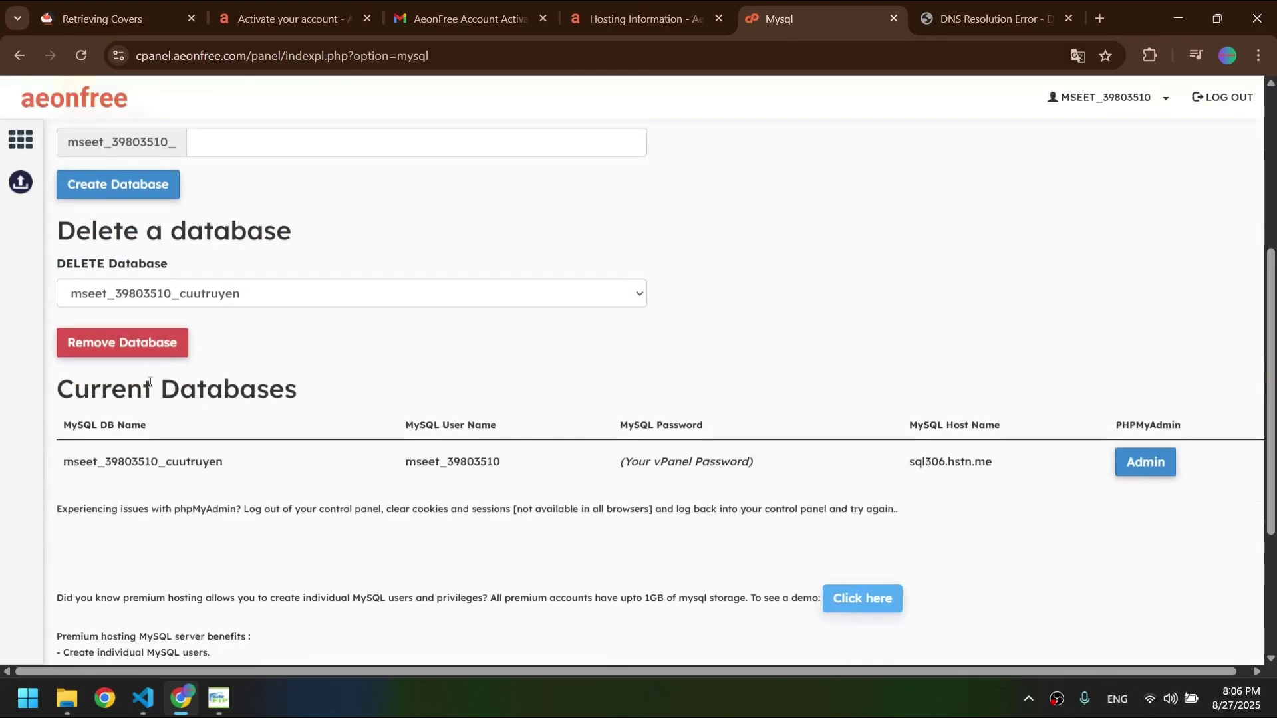
scroll(153, 373, up, 3)
scroll(173, 352, down, 3)
scroll(206, 313, up, 4)
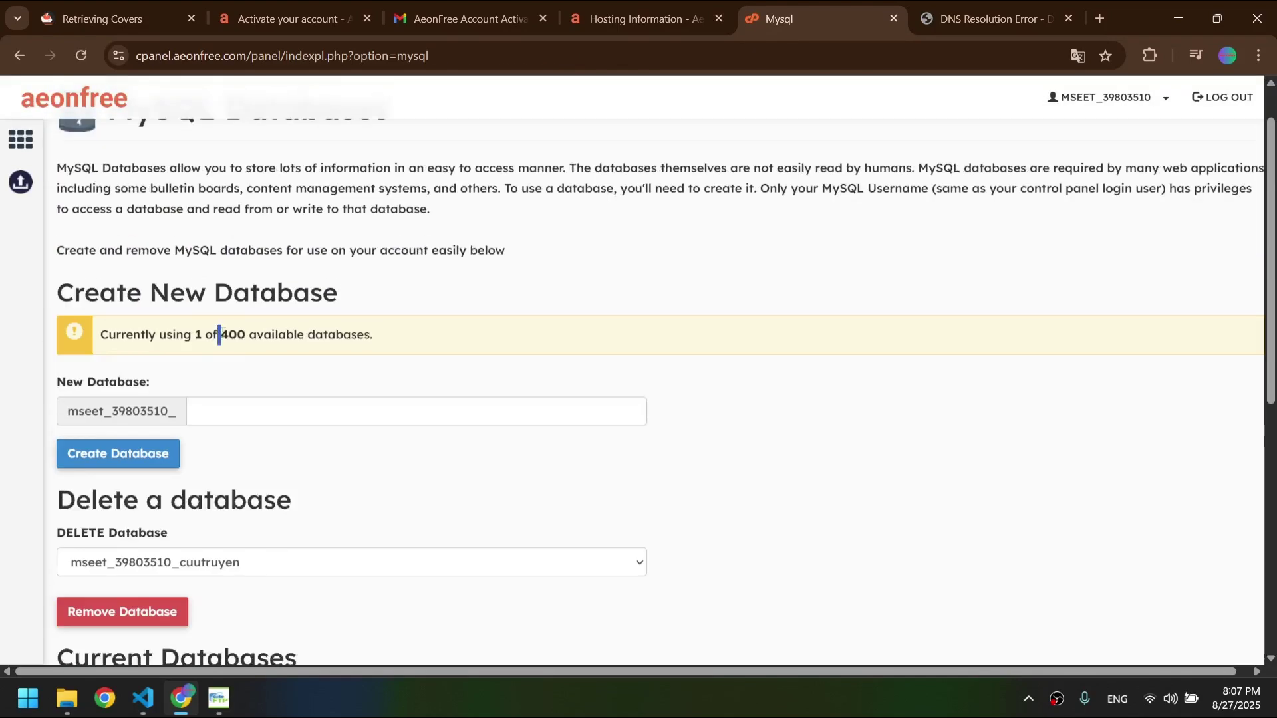
scroll(221, 335, down, 6)
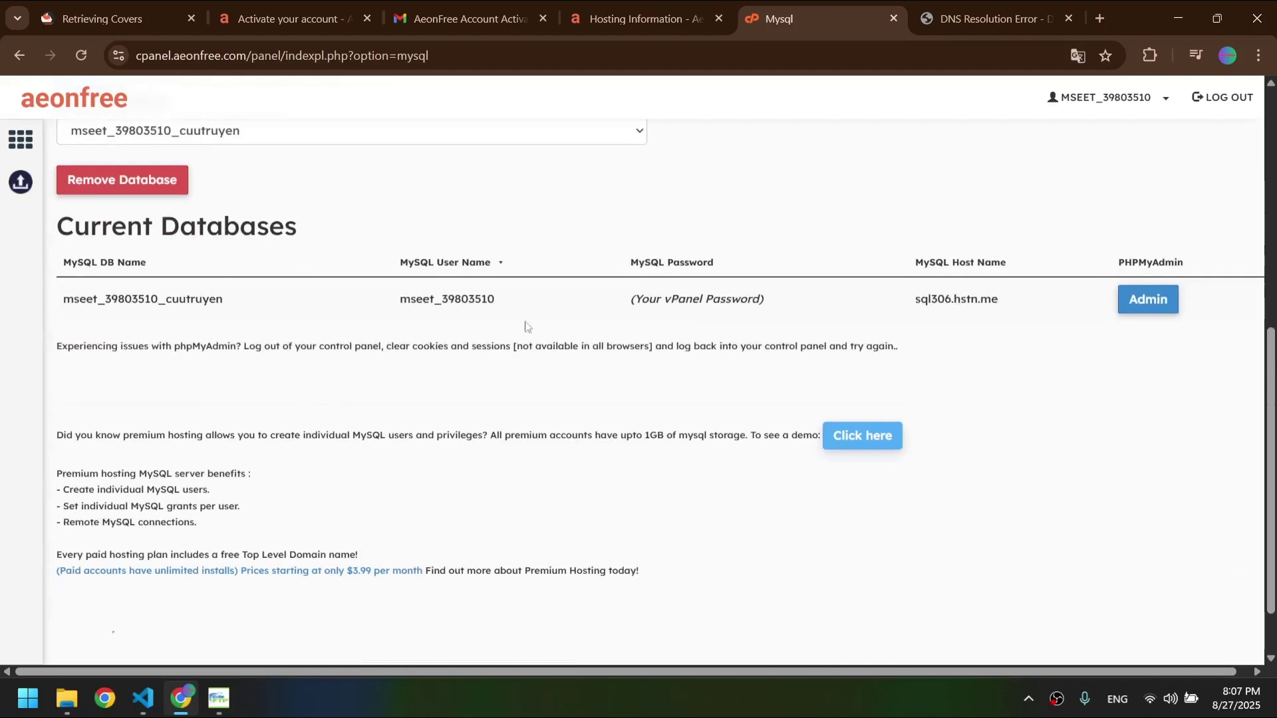
click(1148, 299)
click(995, 16)
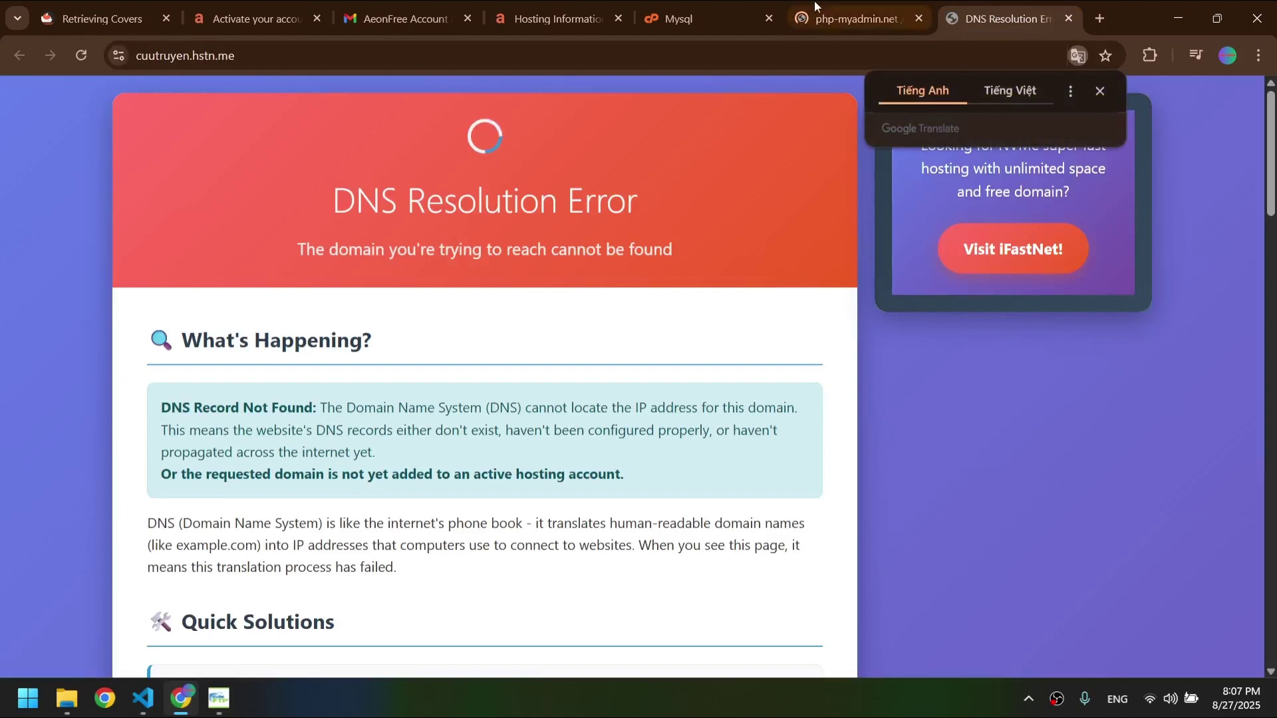
- Import D:\Demo\cuutruyendex.sql into the cuutruyen database
click(855, 18)
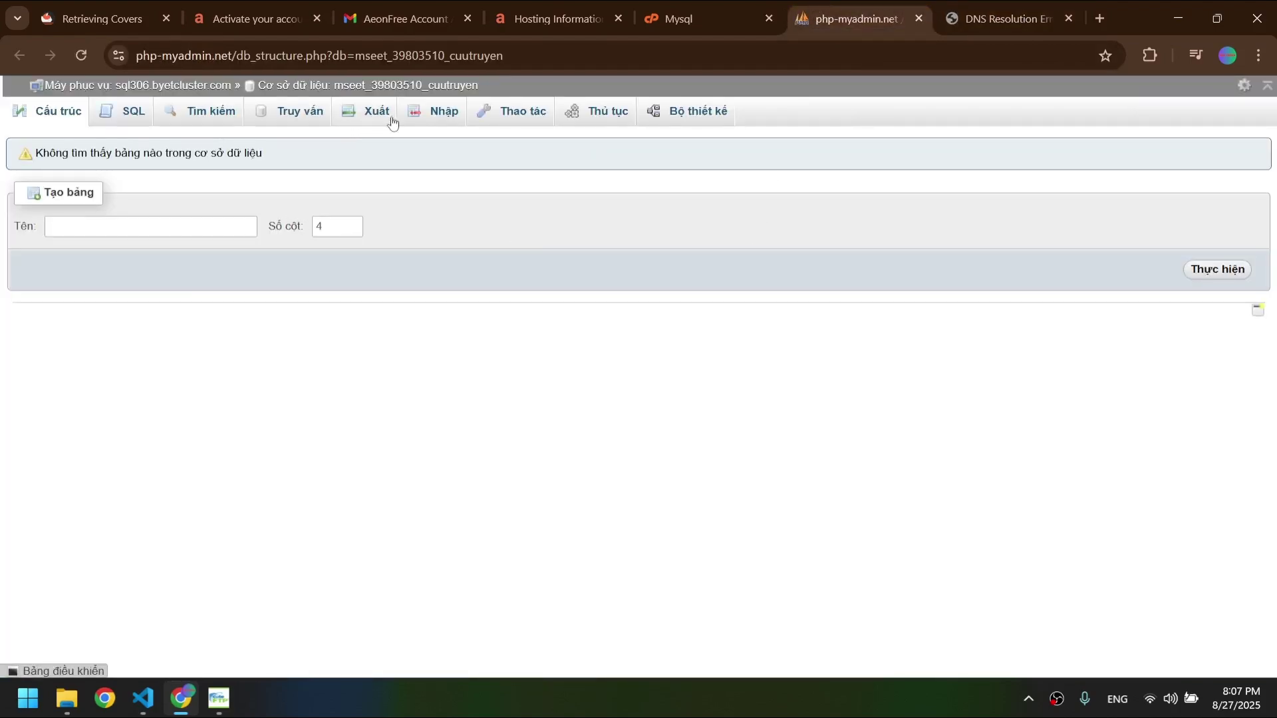
click(414, 115)
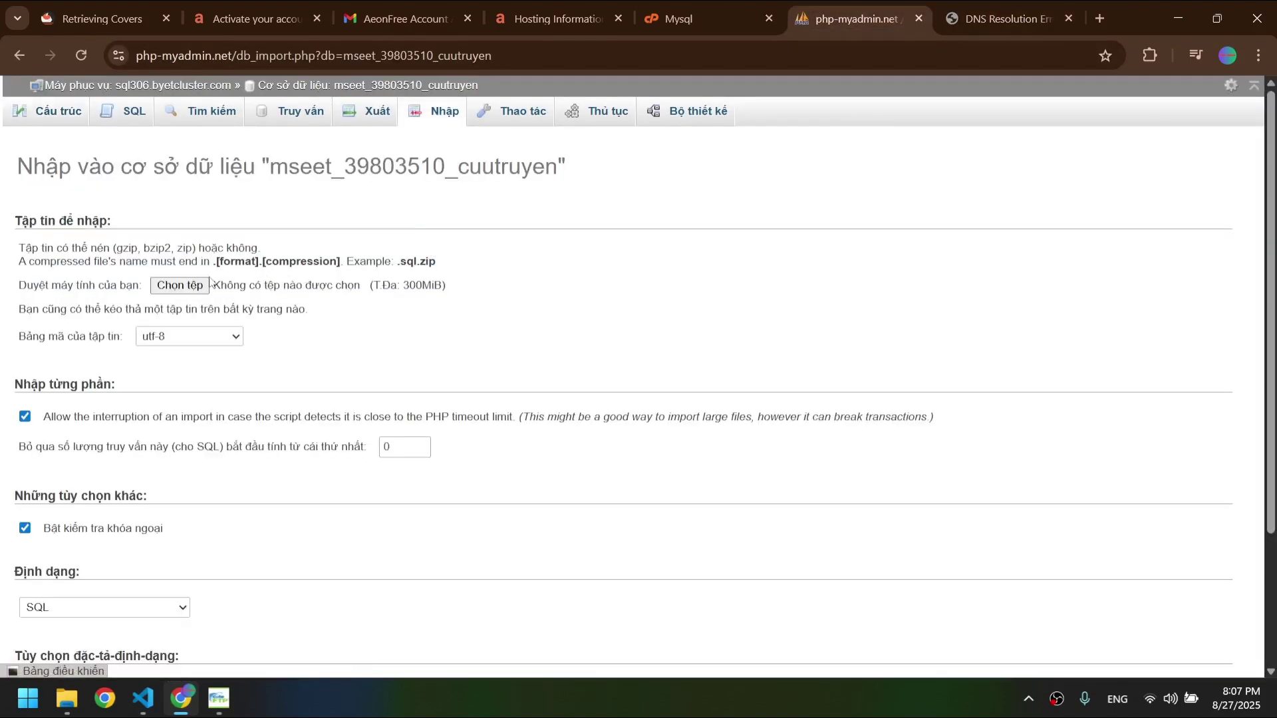
click(180, 286)
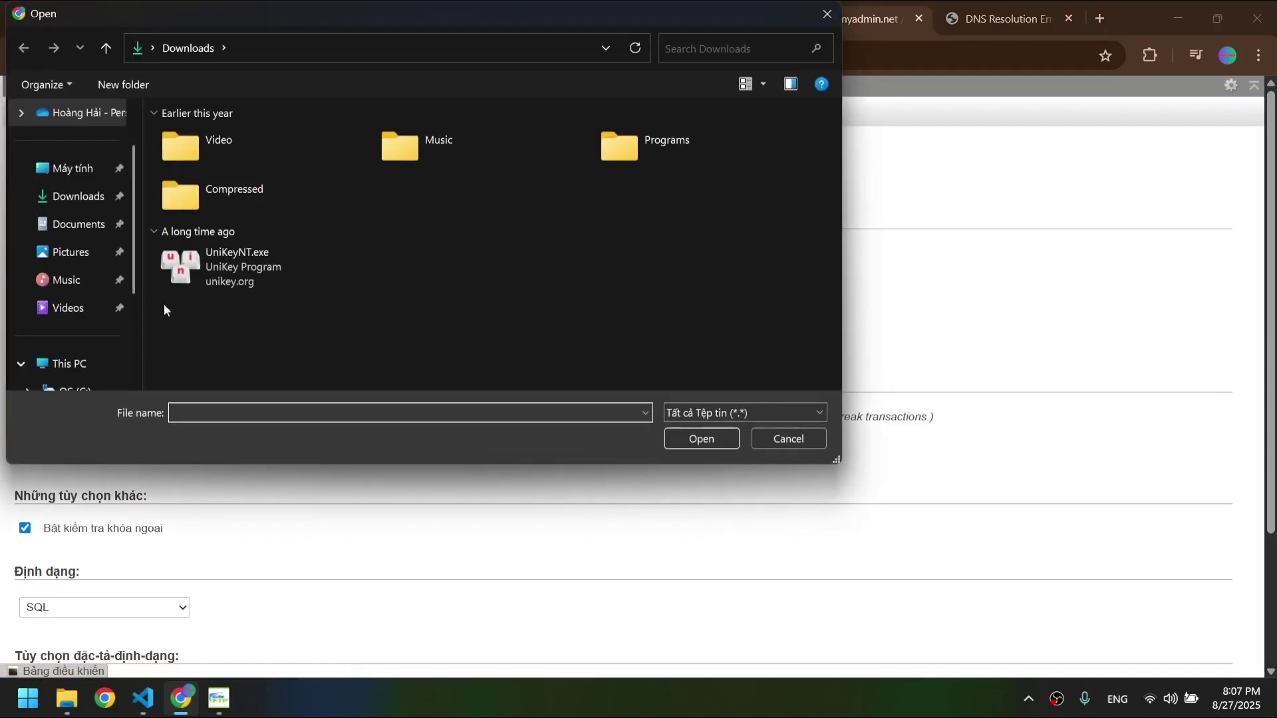
scroll(85, 336, down, 2)
click(77, 280)
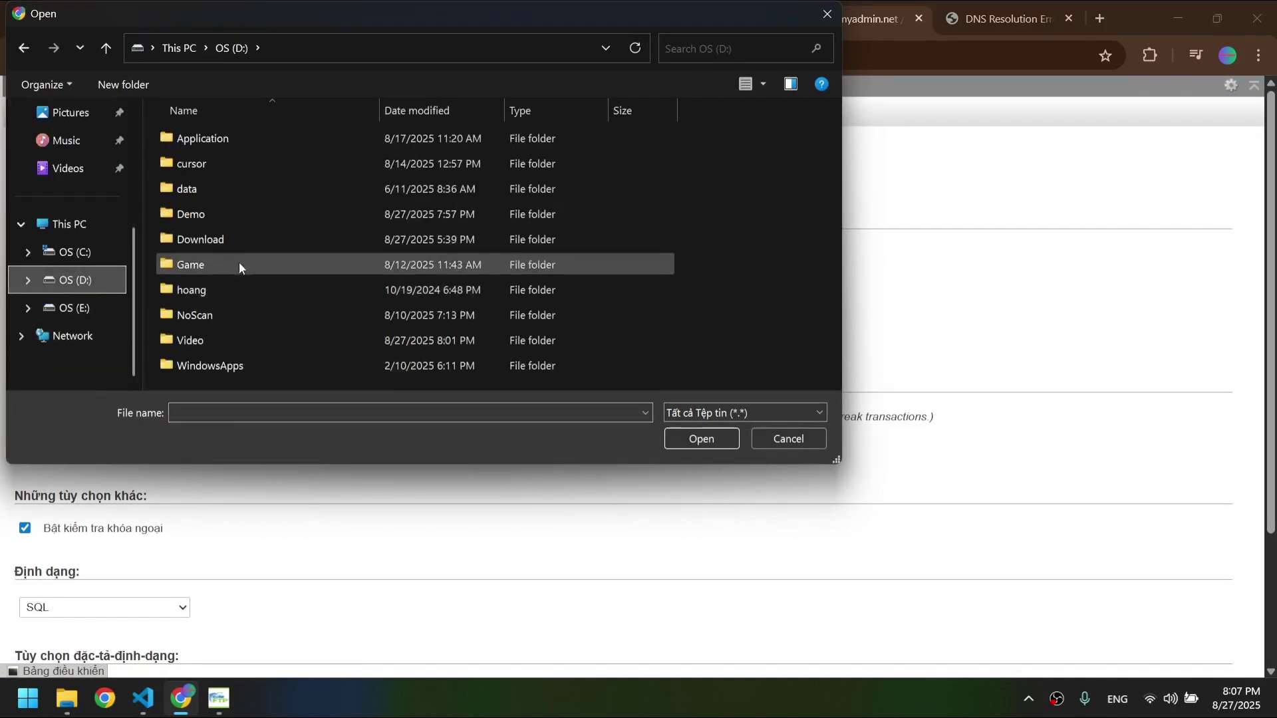
double_click(225, 221)
double_click(236, 163)
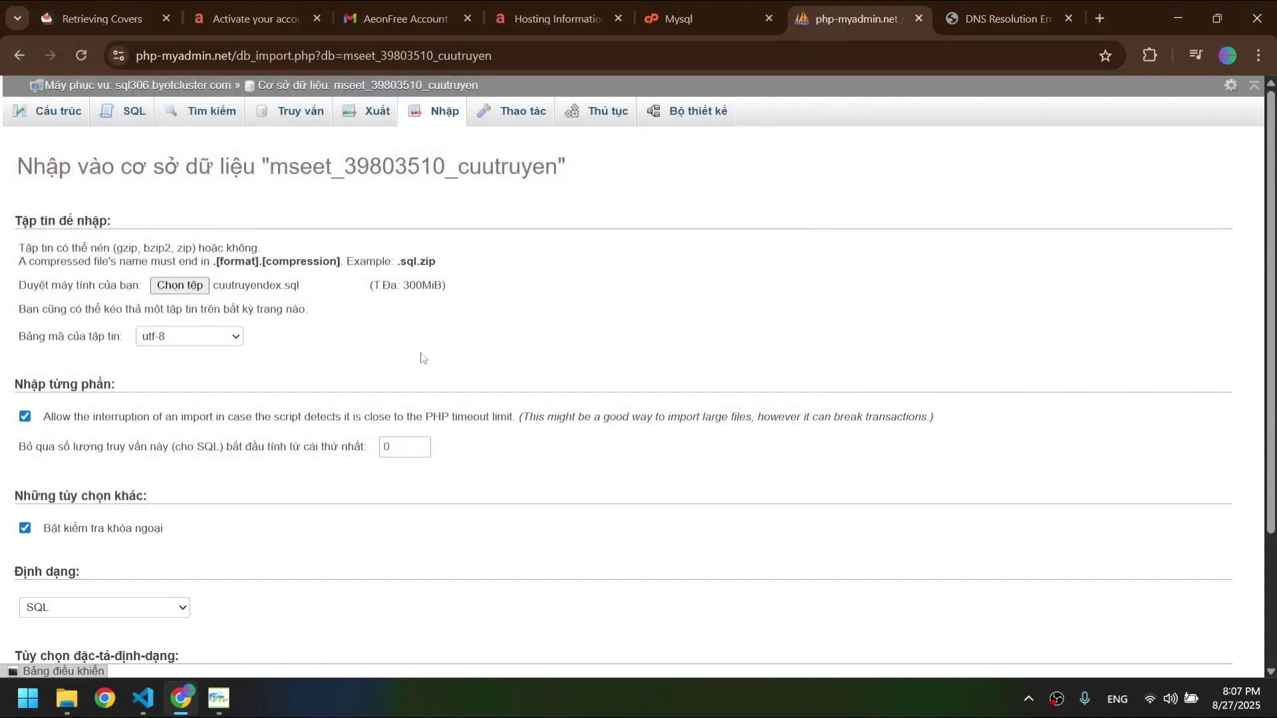
scroll(423, 361, down, 3)
click(65, 607)
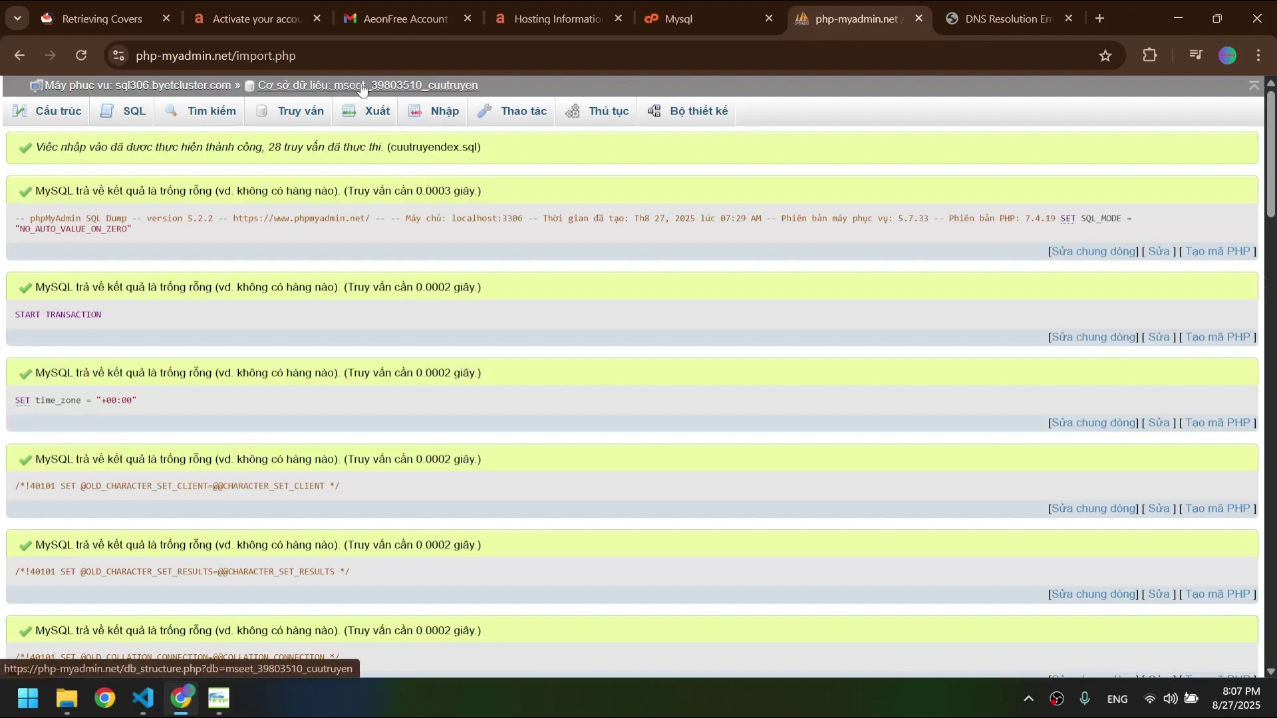
- Check the imported table list, then return to the MySQL databases page
click(361, 86)
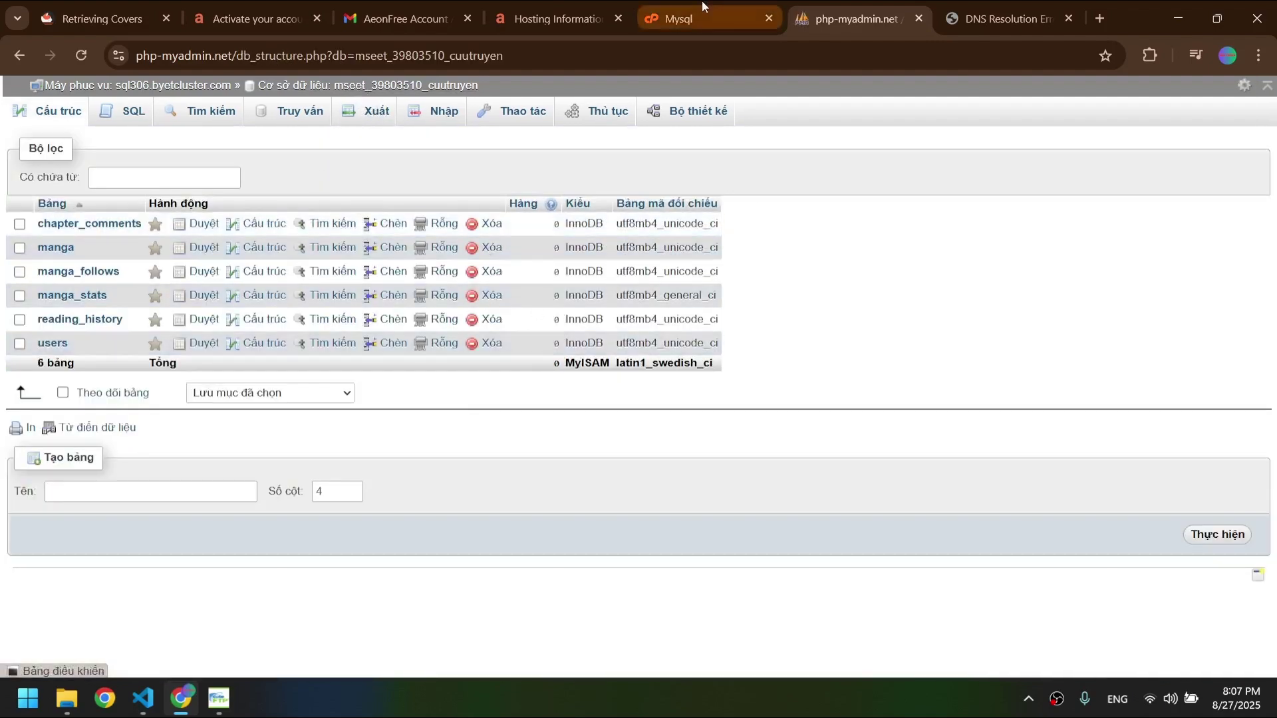
click(701, 1)
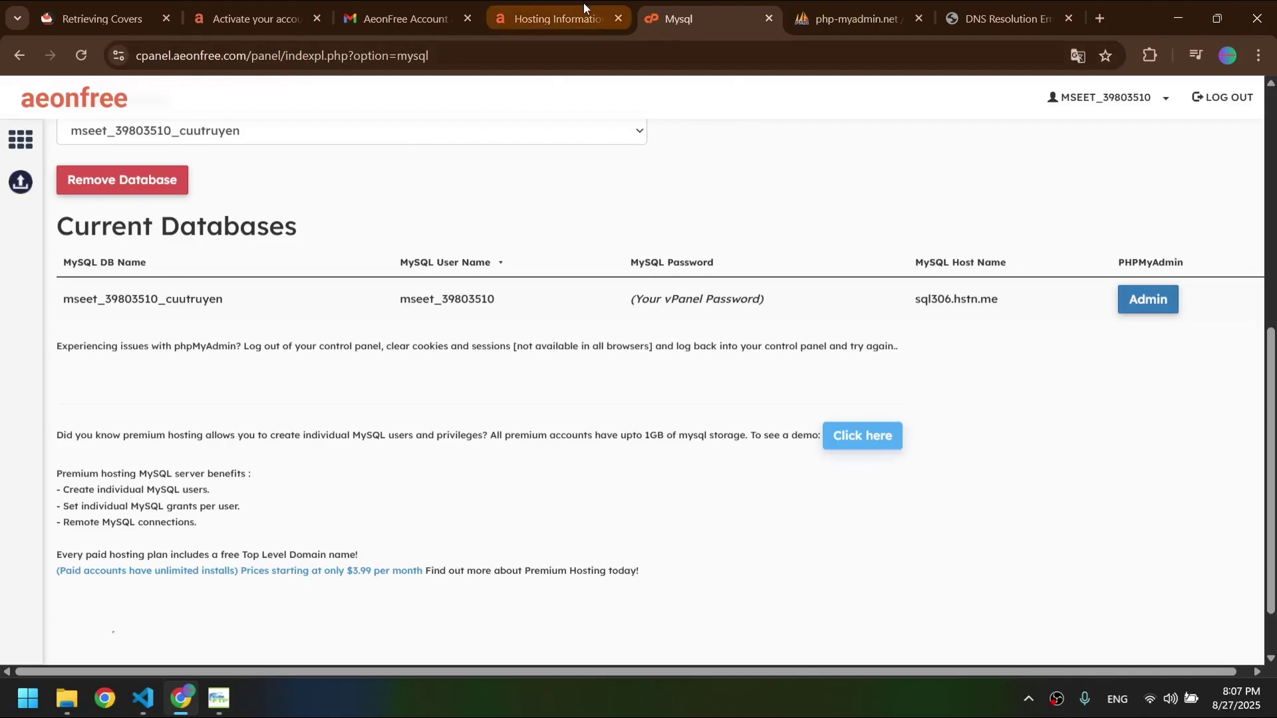
click(557, 19)
click(692, 18)
- Inspect the config, api, mail.php and PHPMailer entries in CuteFTP's transfer queue
click(218, 699)
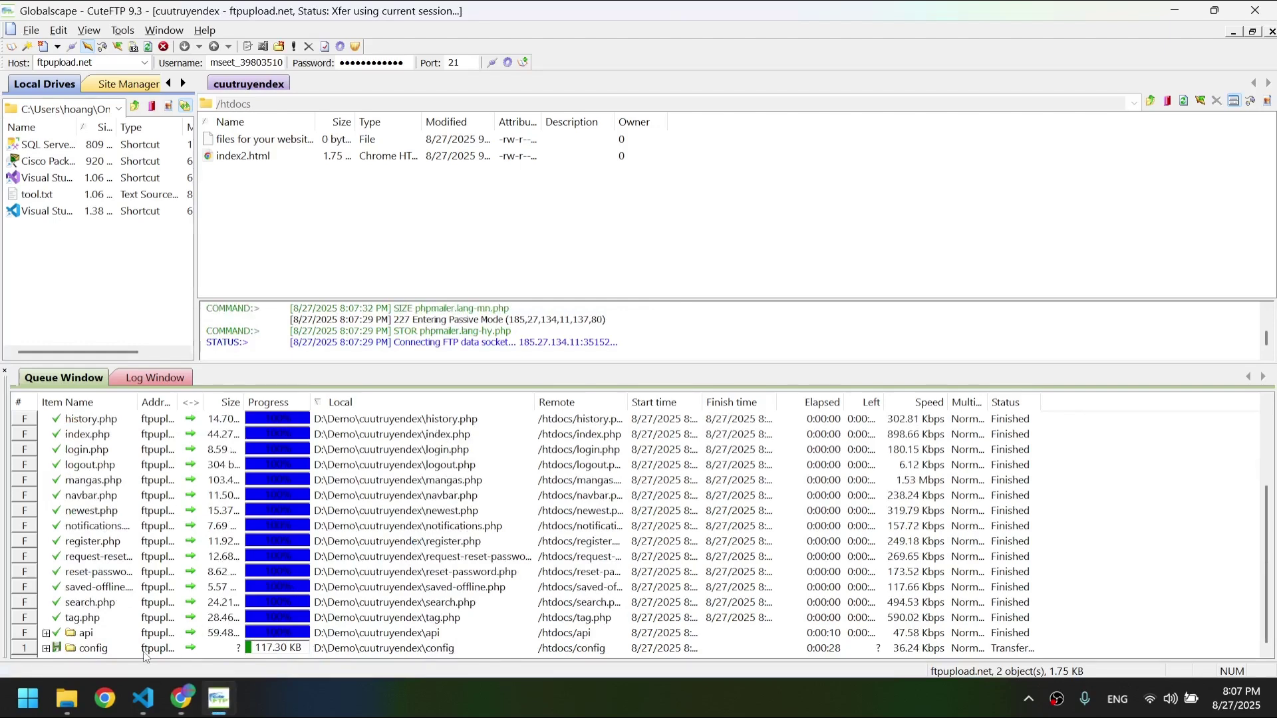
click(123, 649)
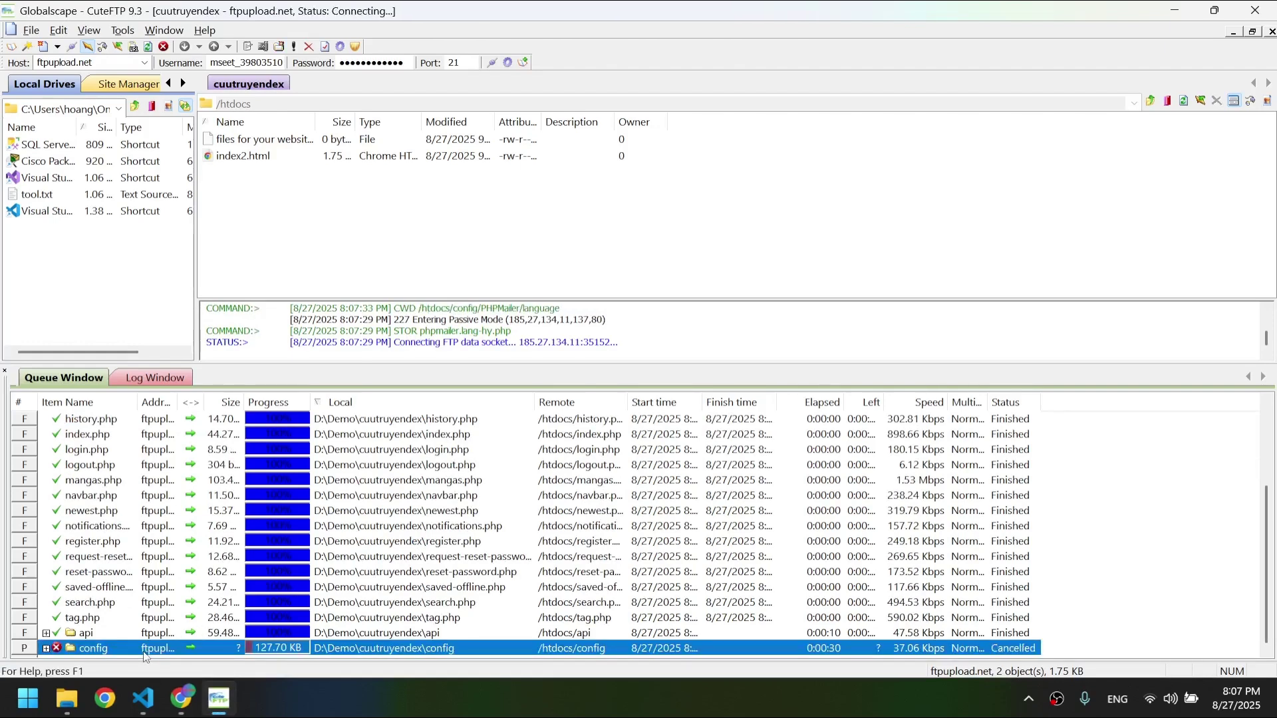
click(45, 649)
click(542, 571)
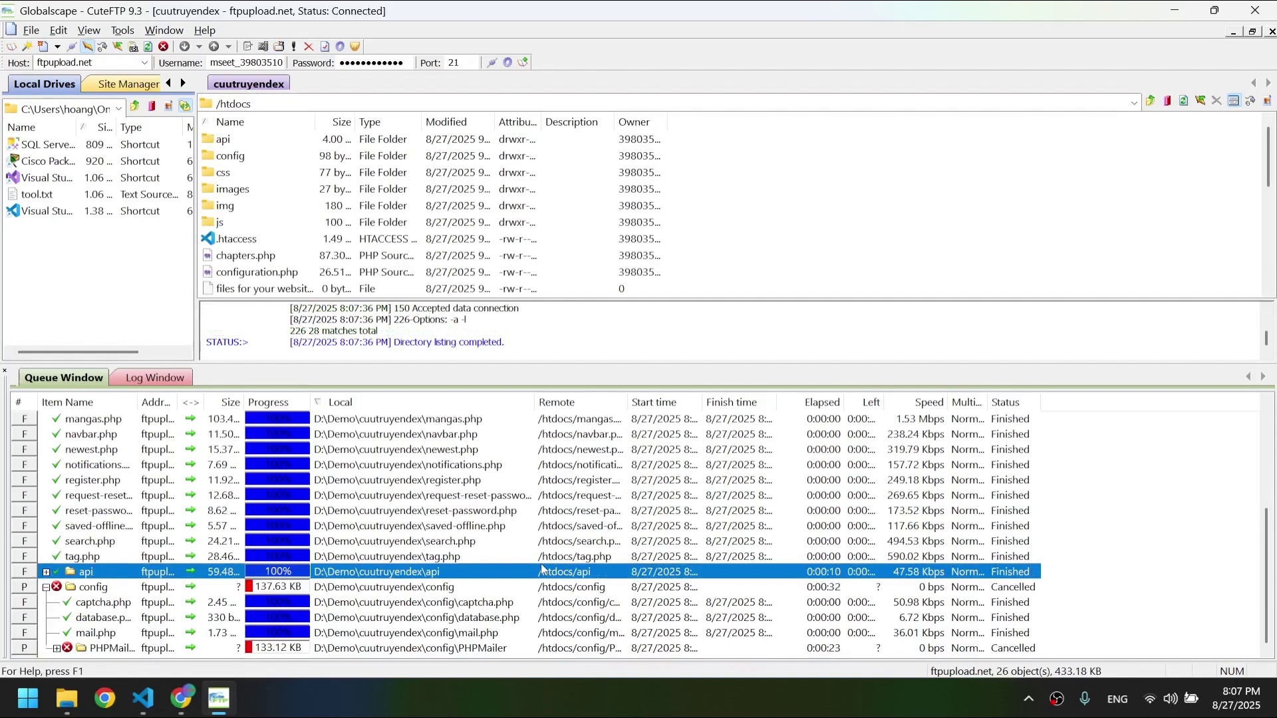
click(527, 632)
click(525, 648)
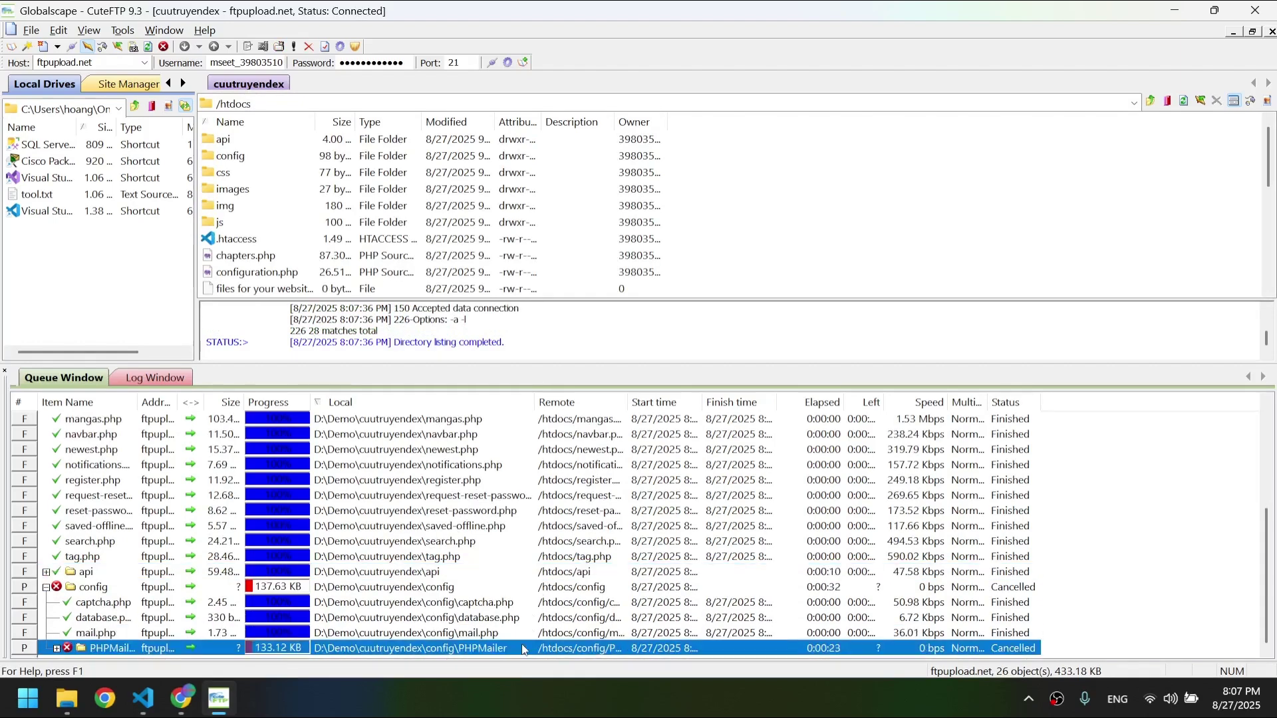
- Check the cancelled PHPMailer transfer's properties, then restart the PHPMailer and config uploads
right_click(357, 655)
click(370, 647)
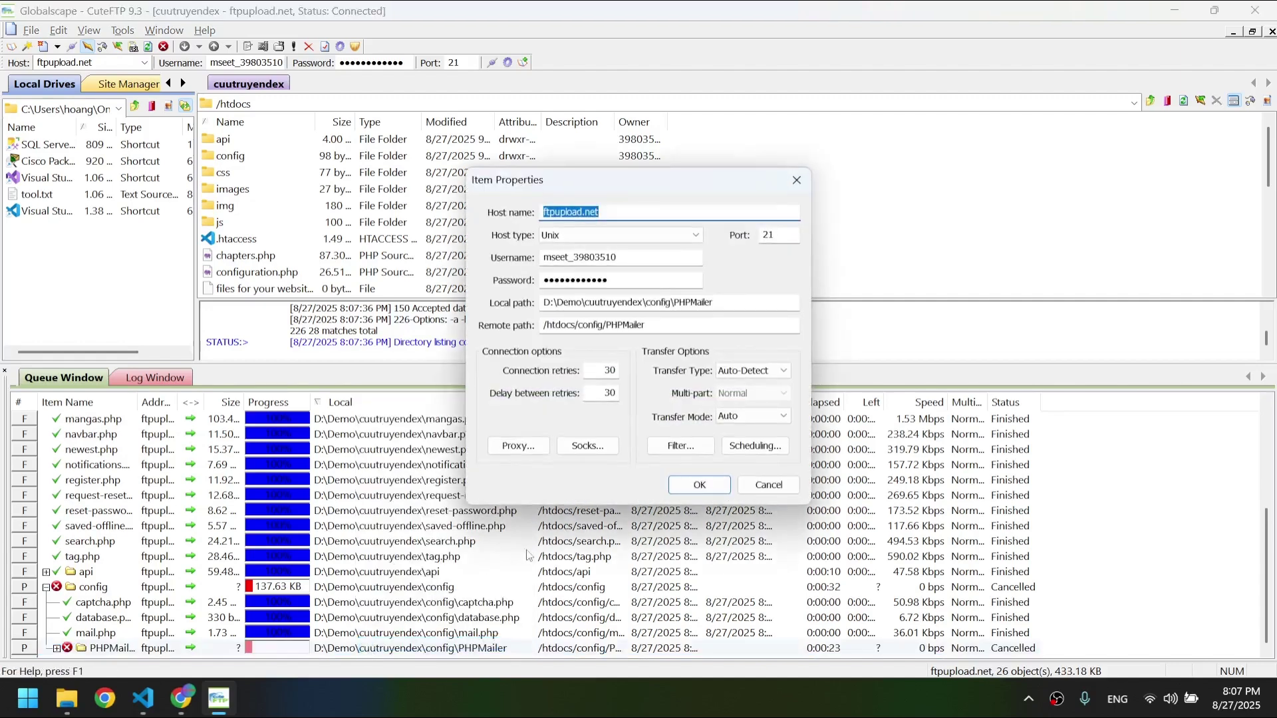
click(769, 484)
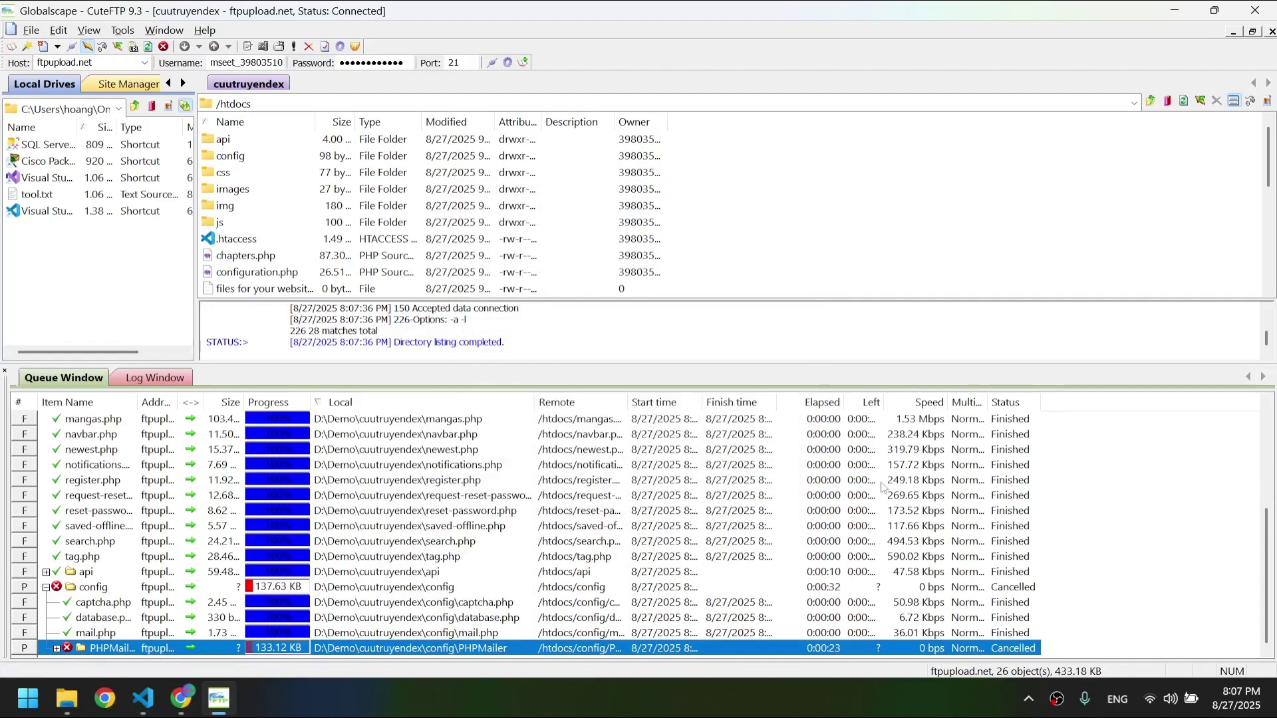
click(923, 470)
double_click(430, 652)
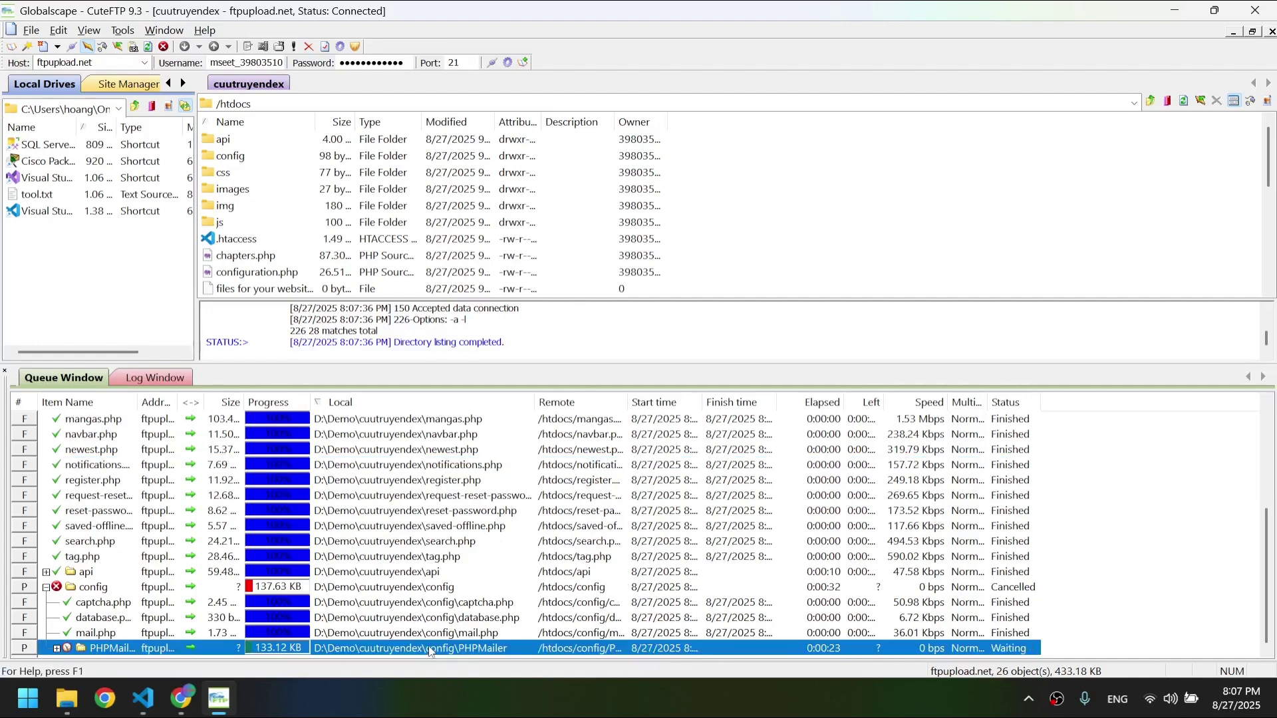
click(770, 559)
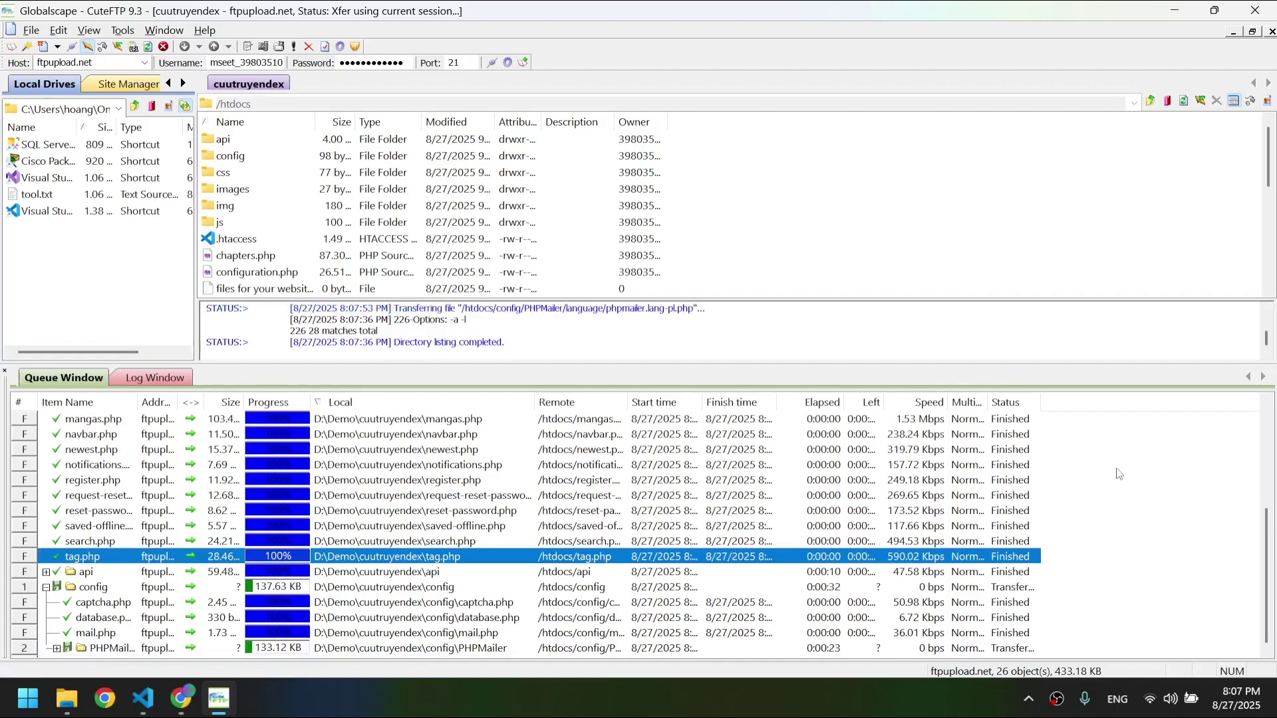
- Check the cuutruyen tables in phpMyAdmin and the AeonFree Account Activation email in Gmail
key(alt+Tab)
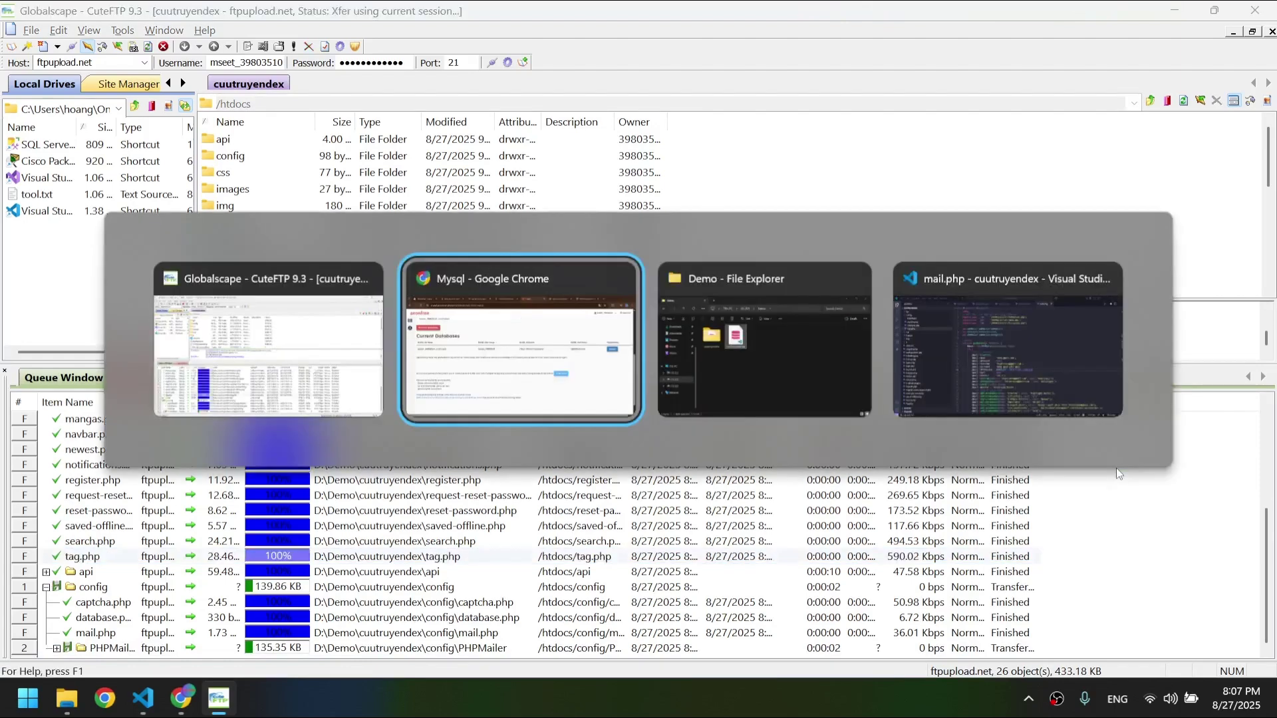
click(610, 340)
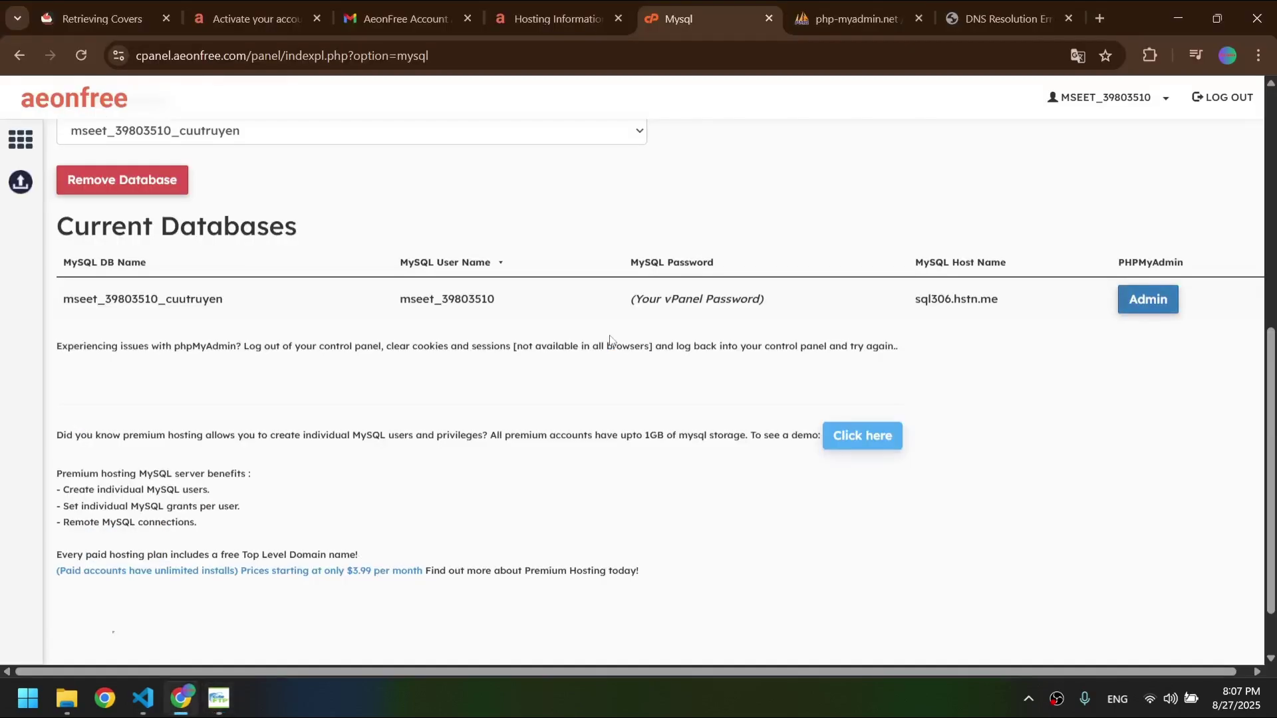
click(825, 9)
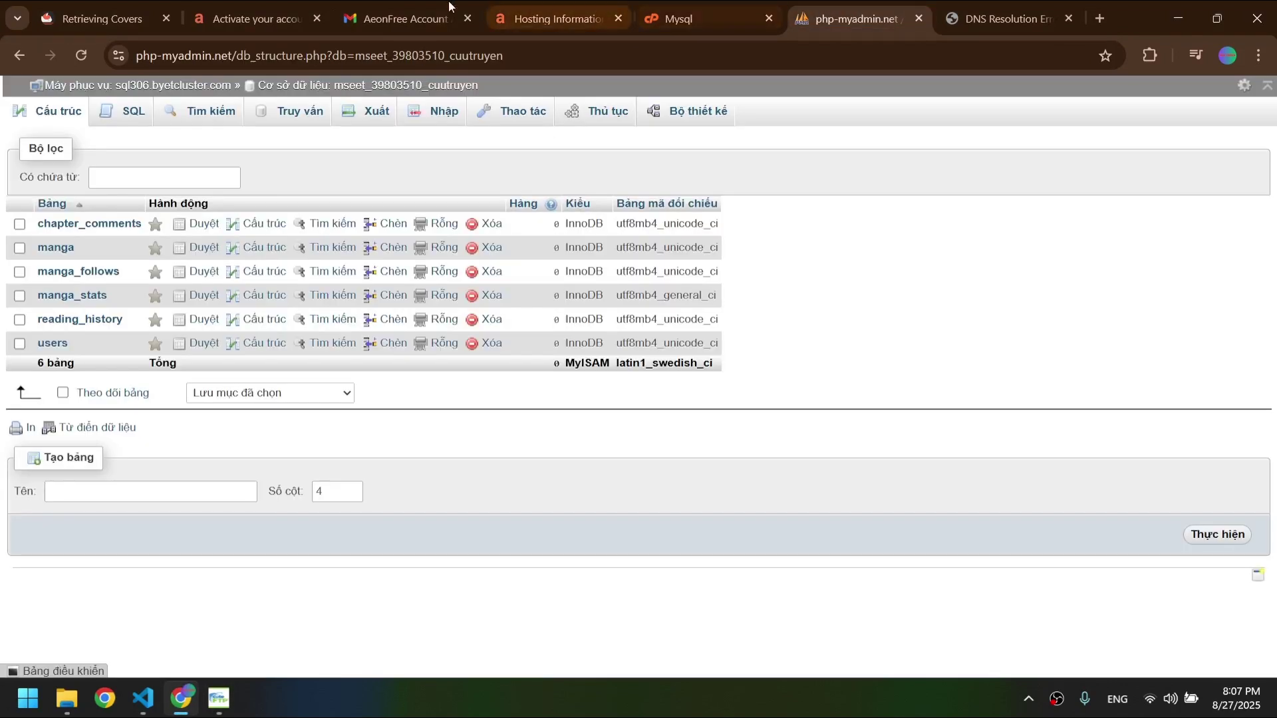
click(449, 7)
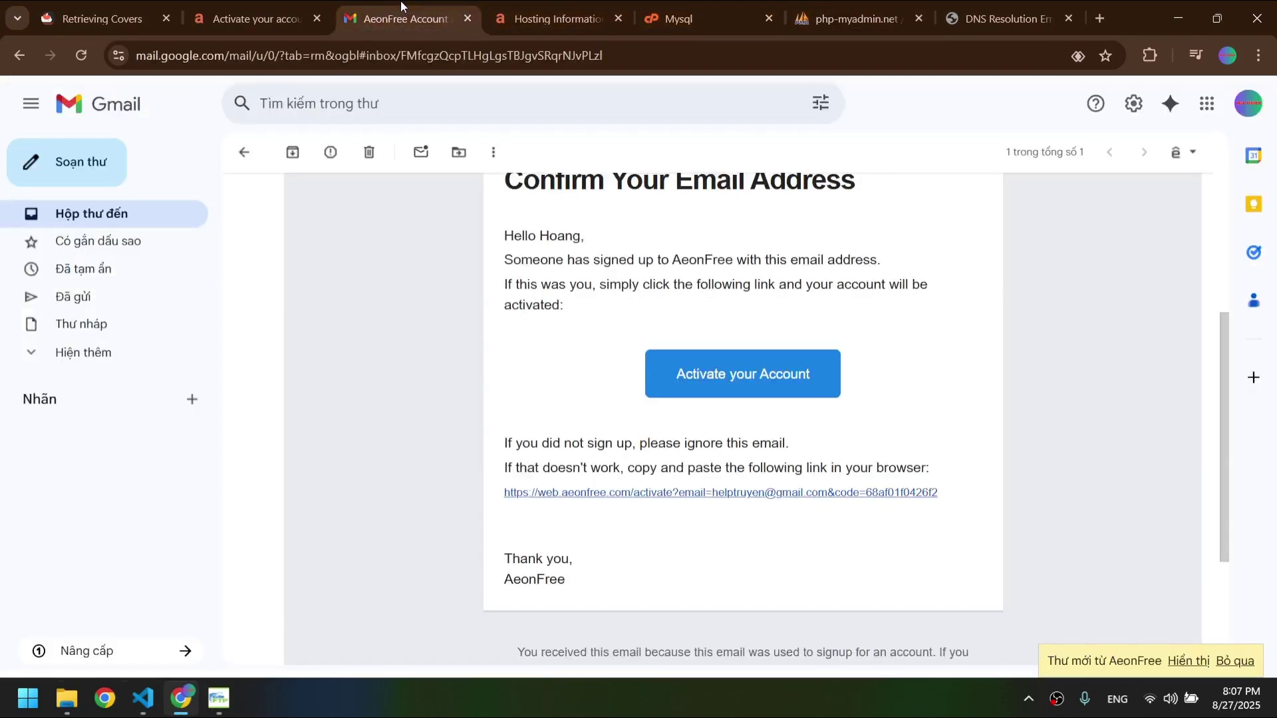
click(246, 152)
drag(556, 240, 544, 284)
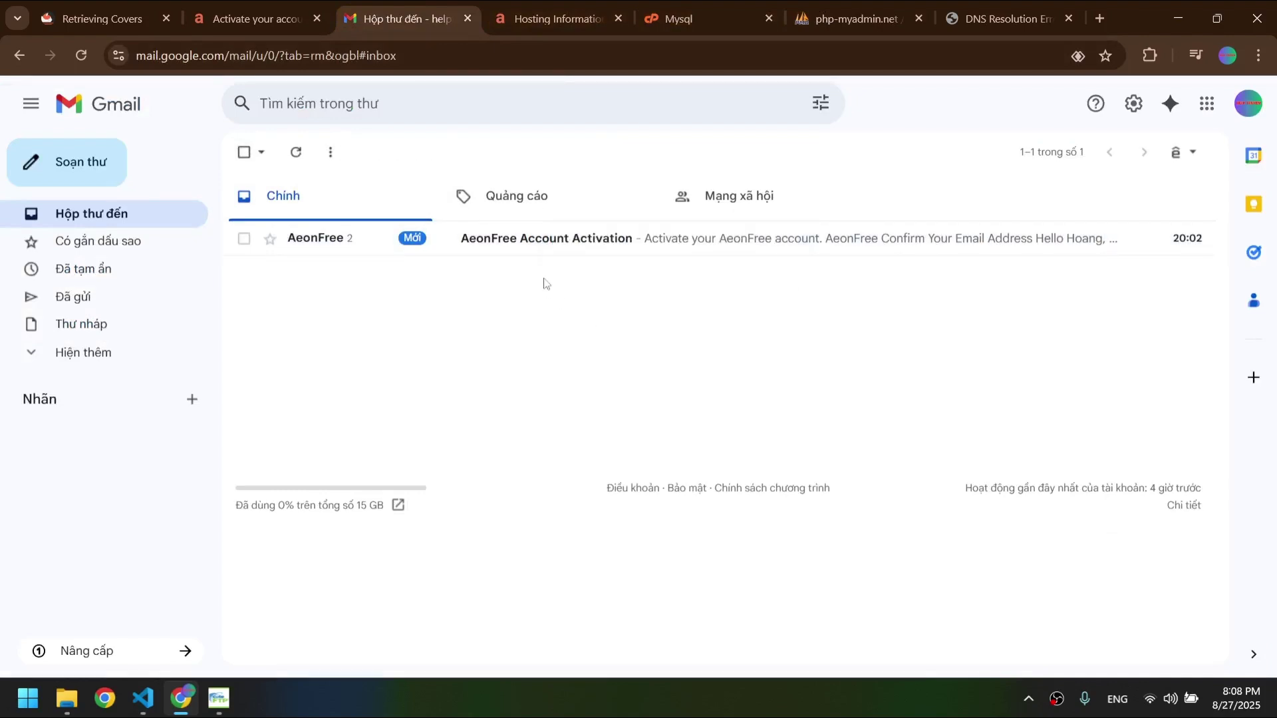
click(510, 247)
click(252, 160)
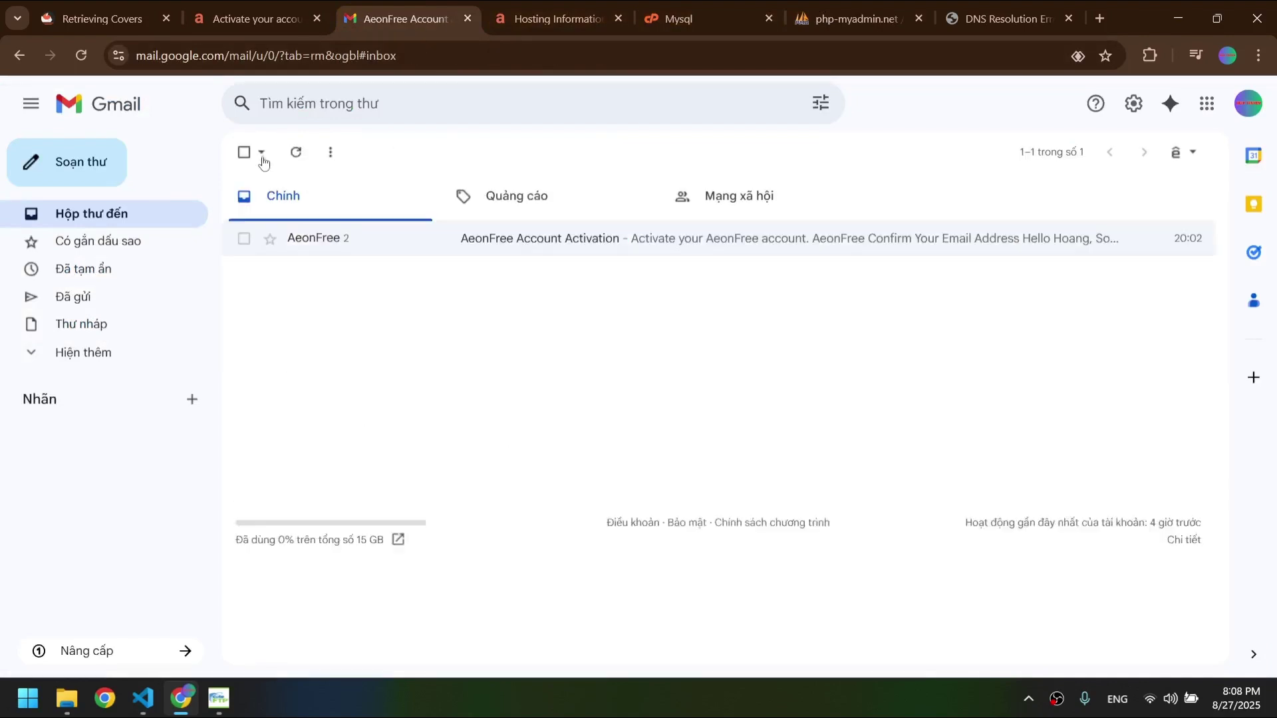
- Switch through the Hosting Information and MySQL tabs to the hosting account dashboard
click(555, 18)
scroll(666, 155, up, 4)
key(ctrl+Tab)
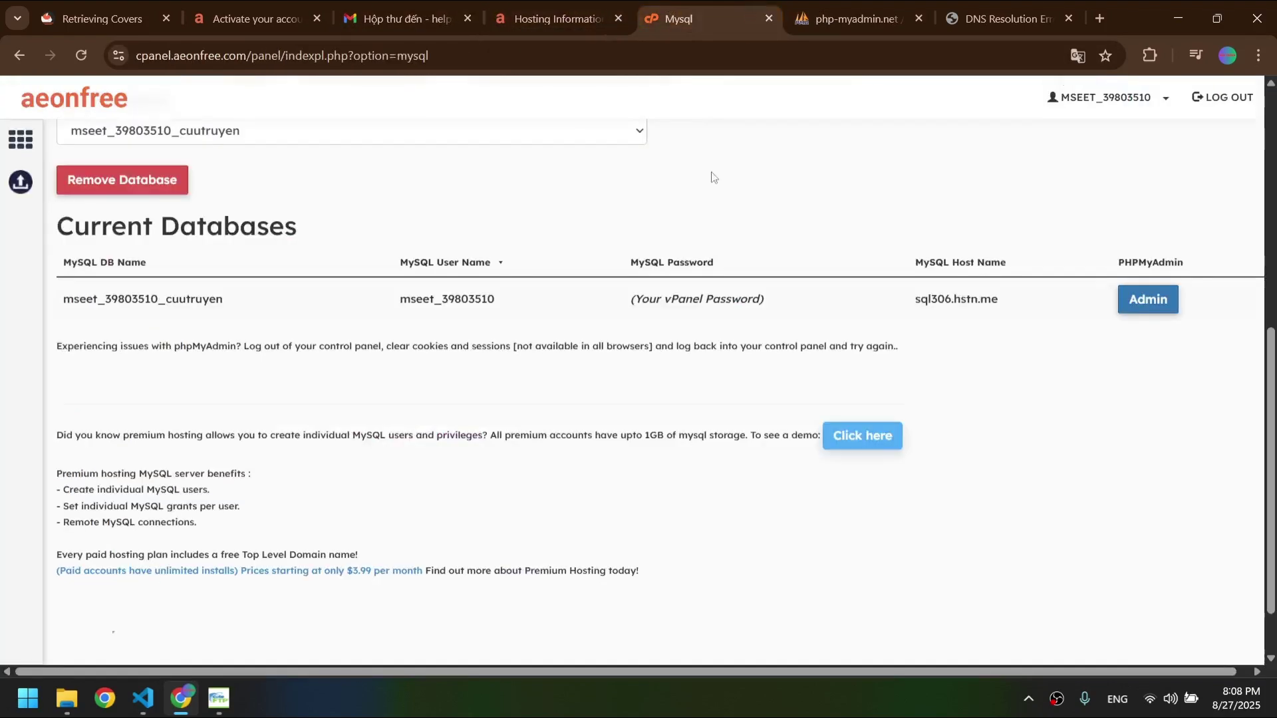
scroll(705, 174, up, 7)
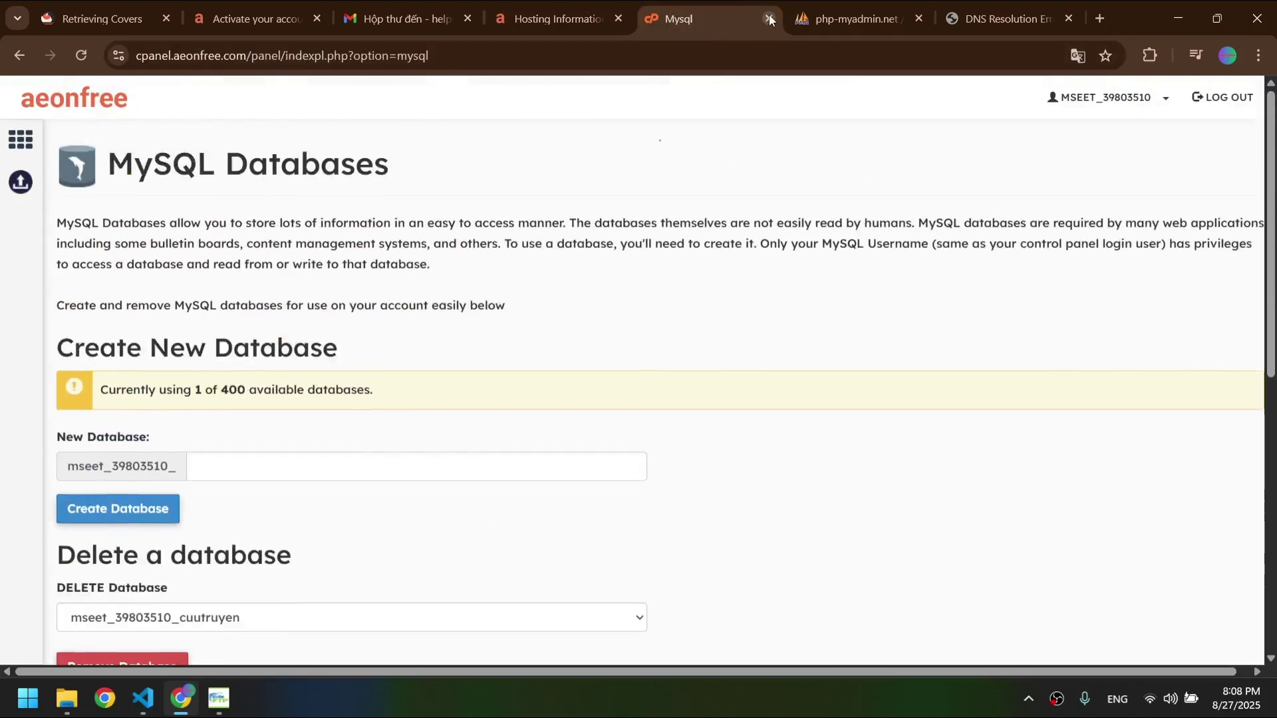
click(563, 8)
scroll(582, 321, down, 1)
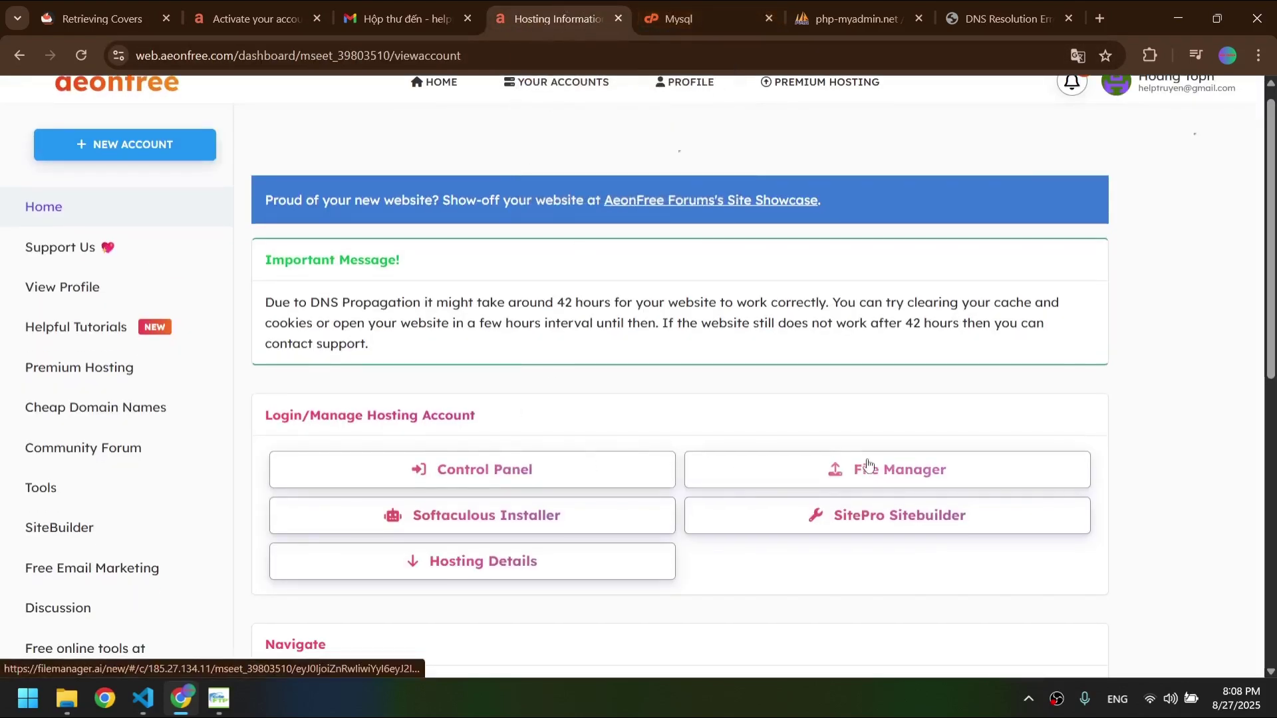
- Open the online file manager, browse to /htdocs/config and edit database.php
click(744, 483)
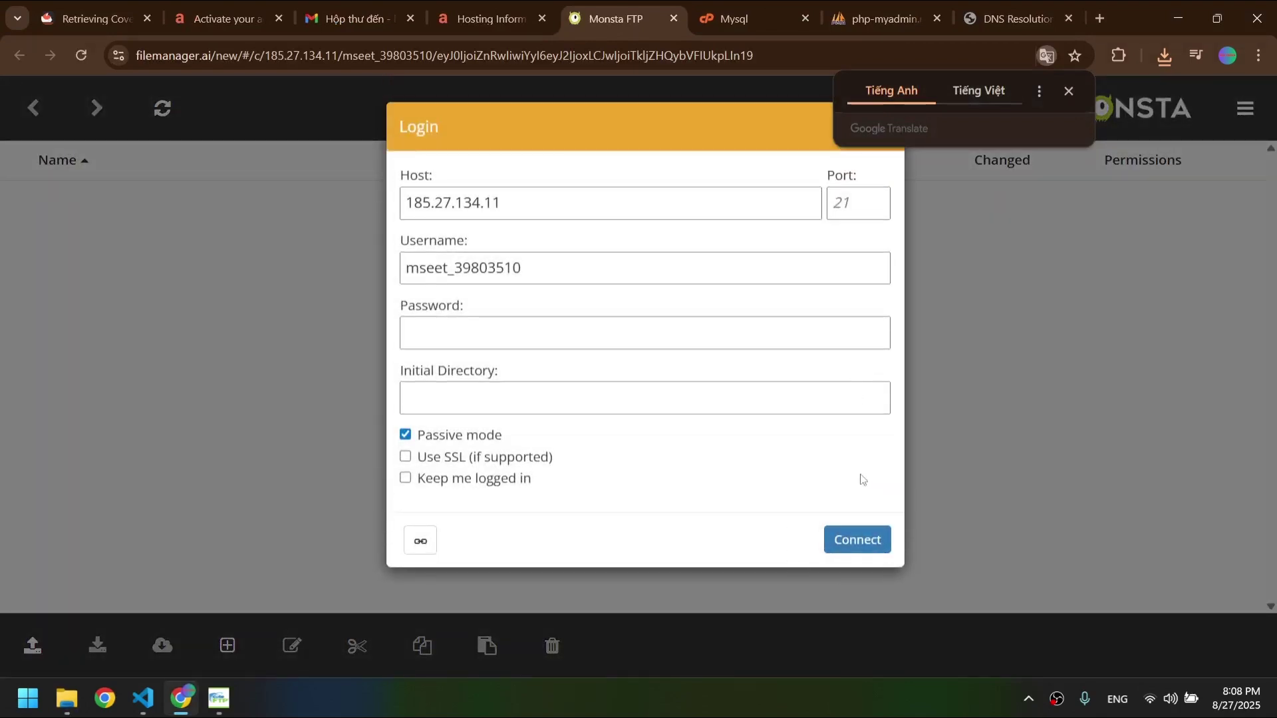
key(ctrl+shift+Tab)
click(858, 451)
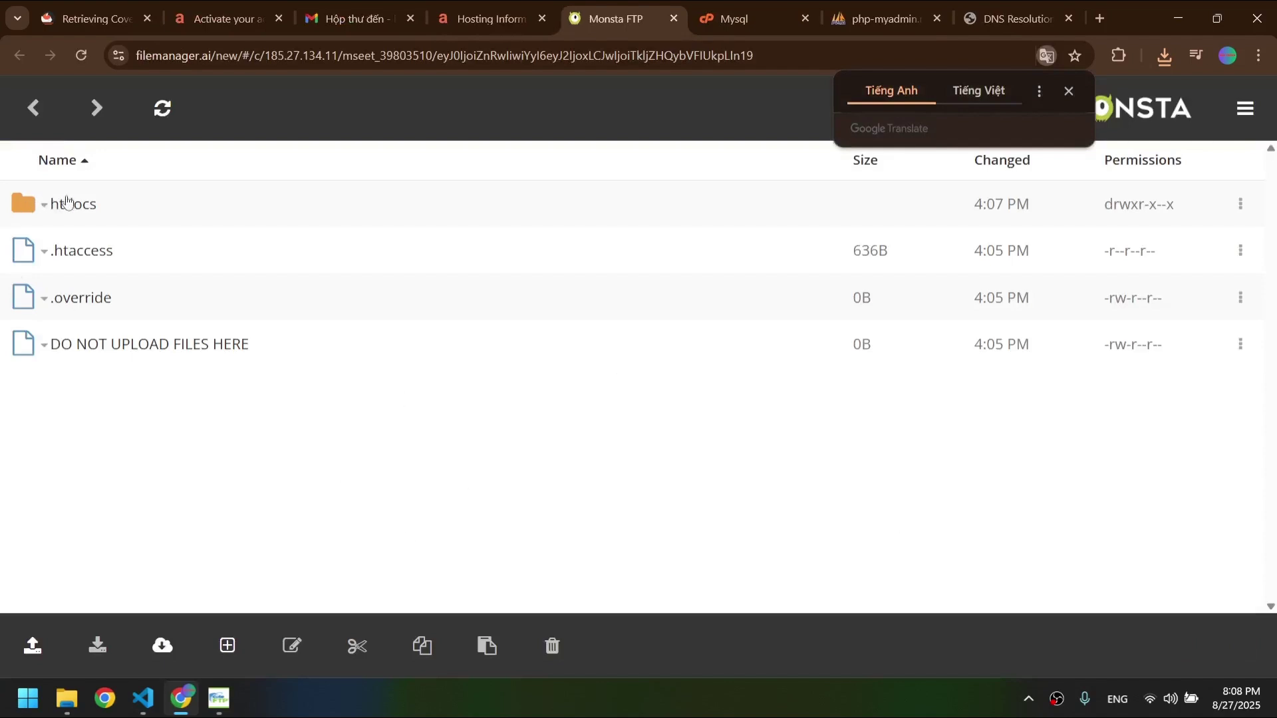
click(66, 201)
scroll(100, 343, down, 1)
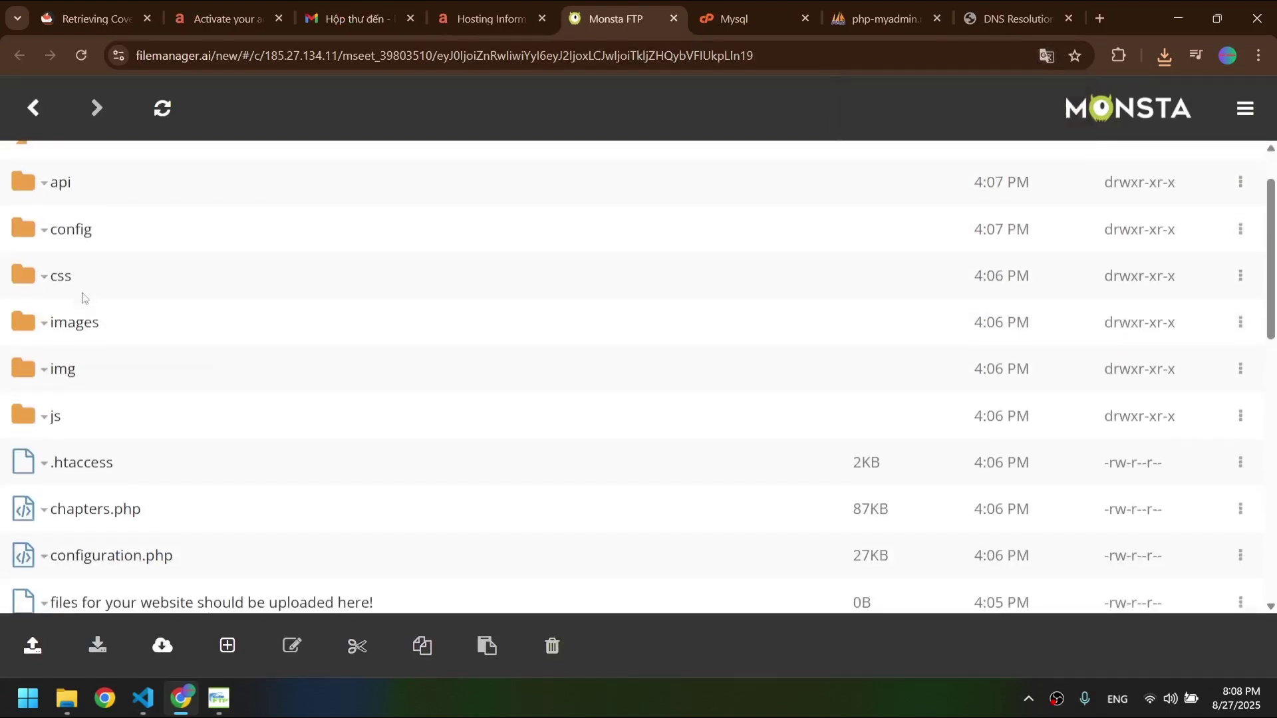
click(73, 234)
right_click(97, 344)
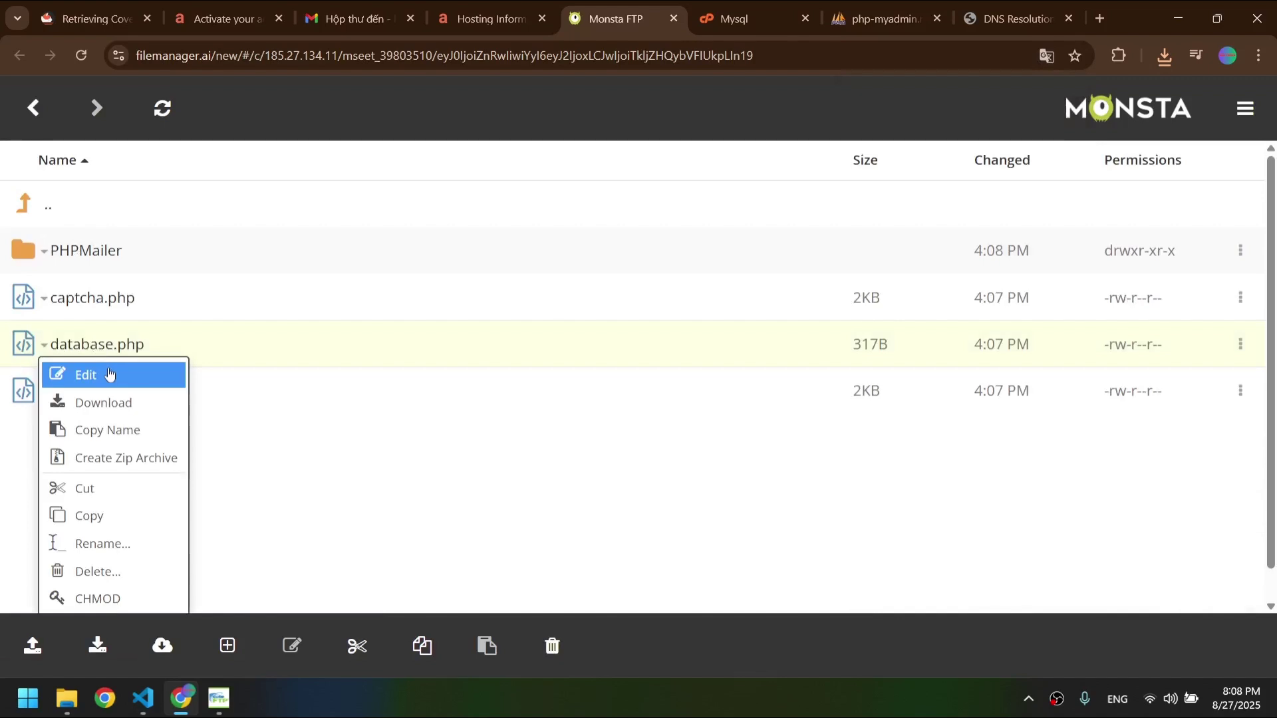
click(161, 377)
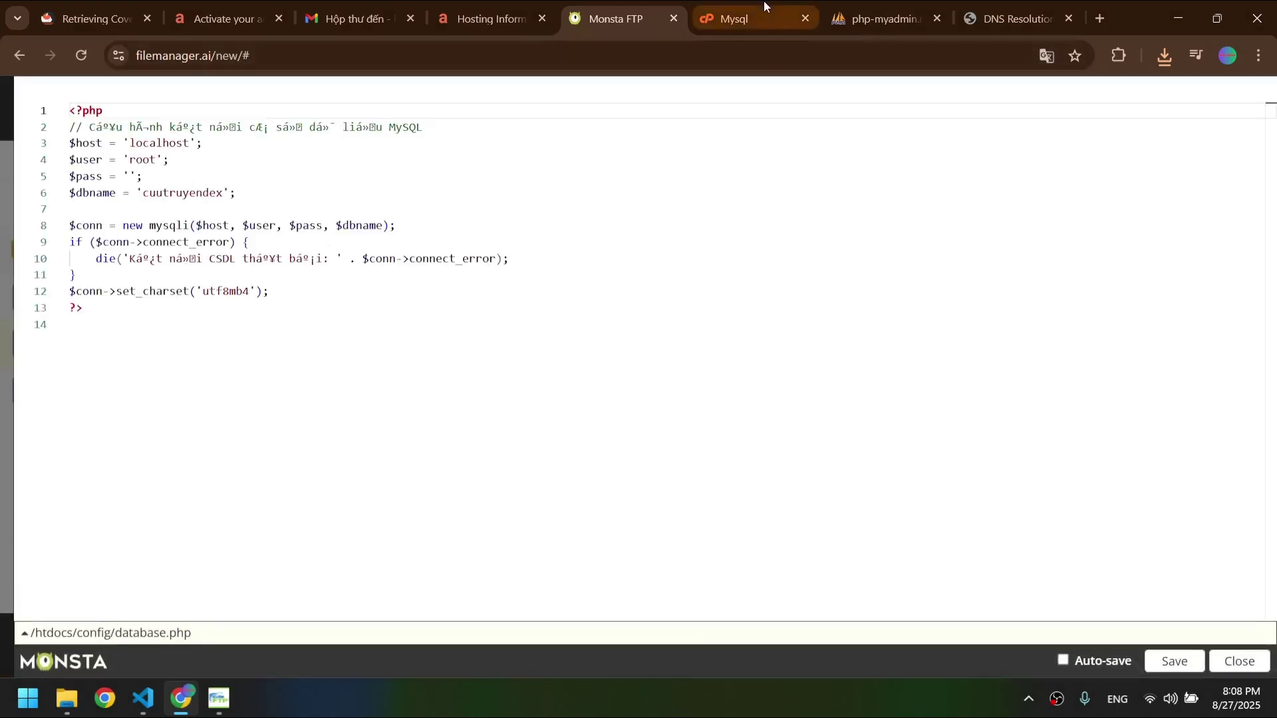
- Copy the hosting database name into line 6 of database.php, replacing cuutruyendex
click(763, 7)
scroll(279, 399, down, 5)
drag(266, 431, 59, 436)
key(ctrl+c)
click(672, 7)
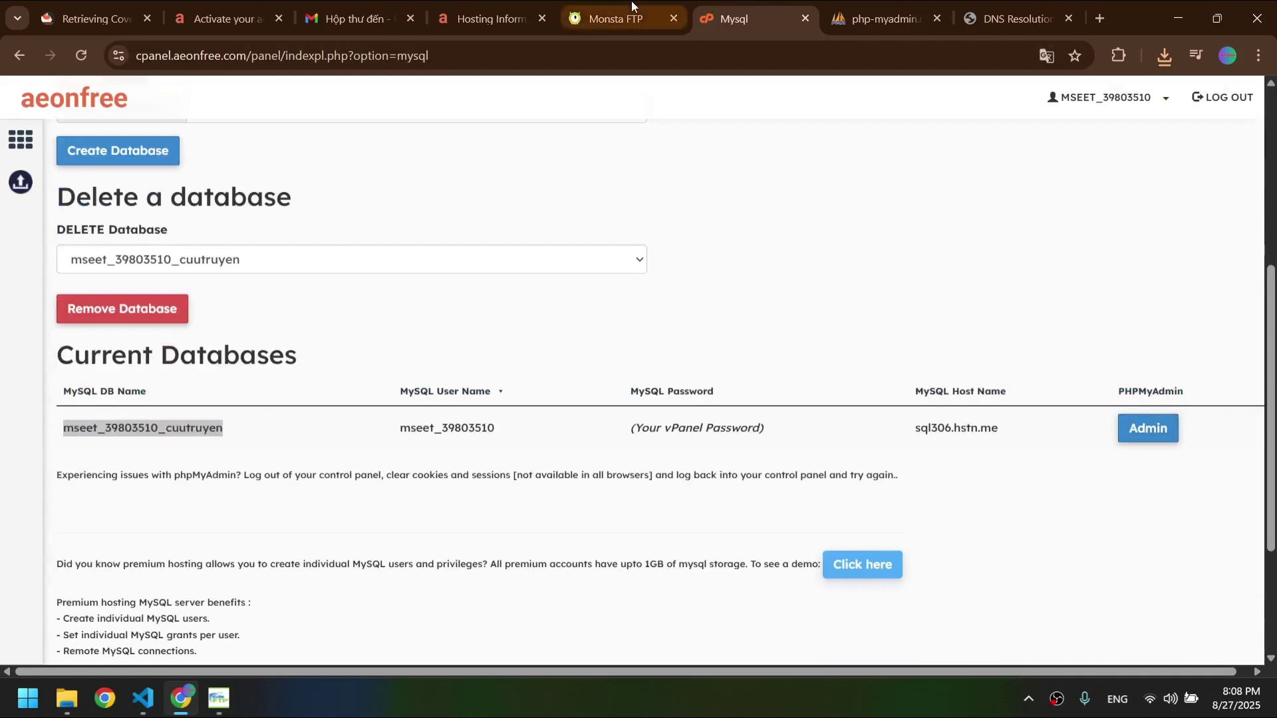
double_click(157, 143)
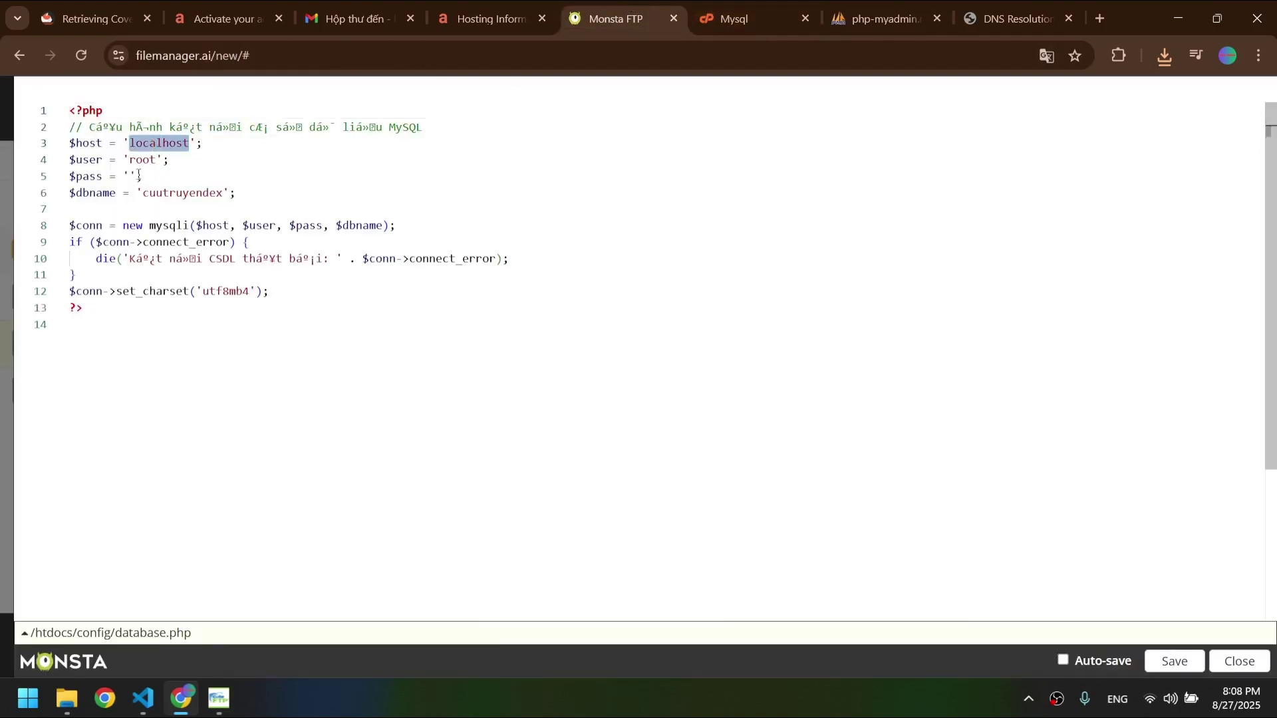
click(160, 199)
key(ctrl+v)
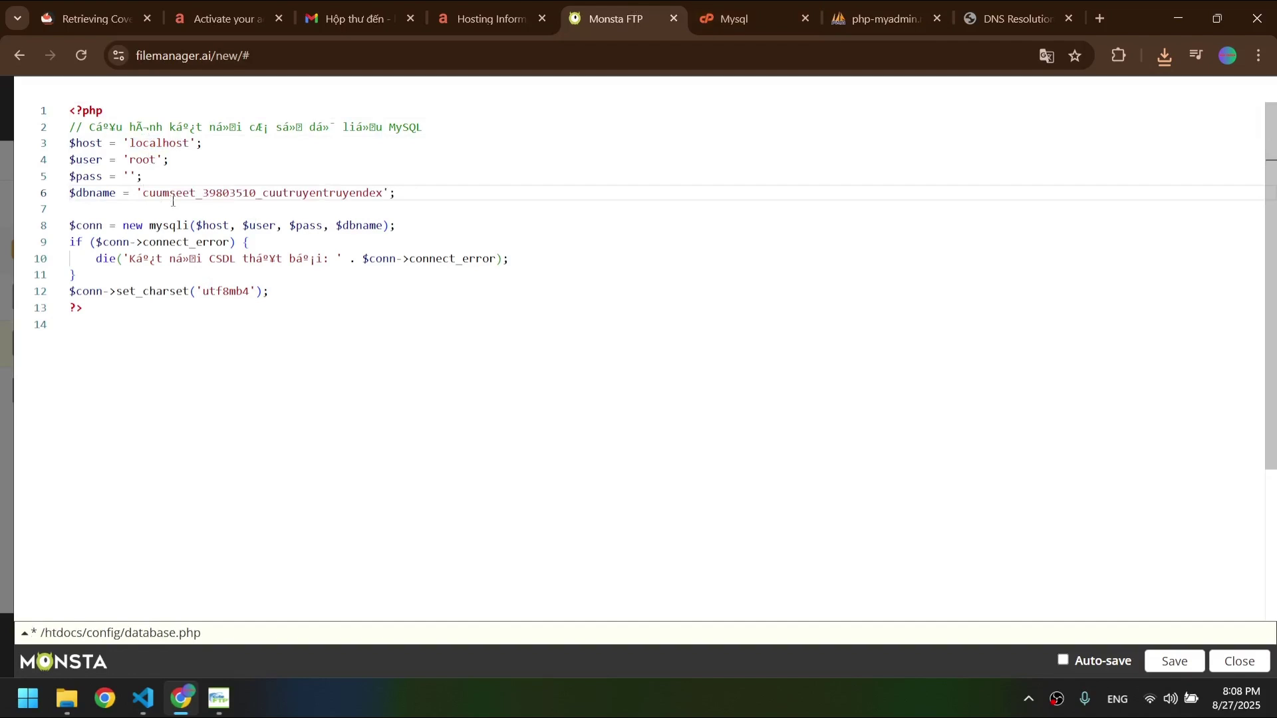
key(ctrl+z)
double_click(190, 199)
key(ctrl+v)
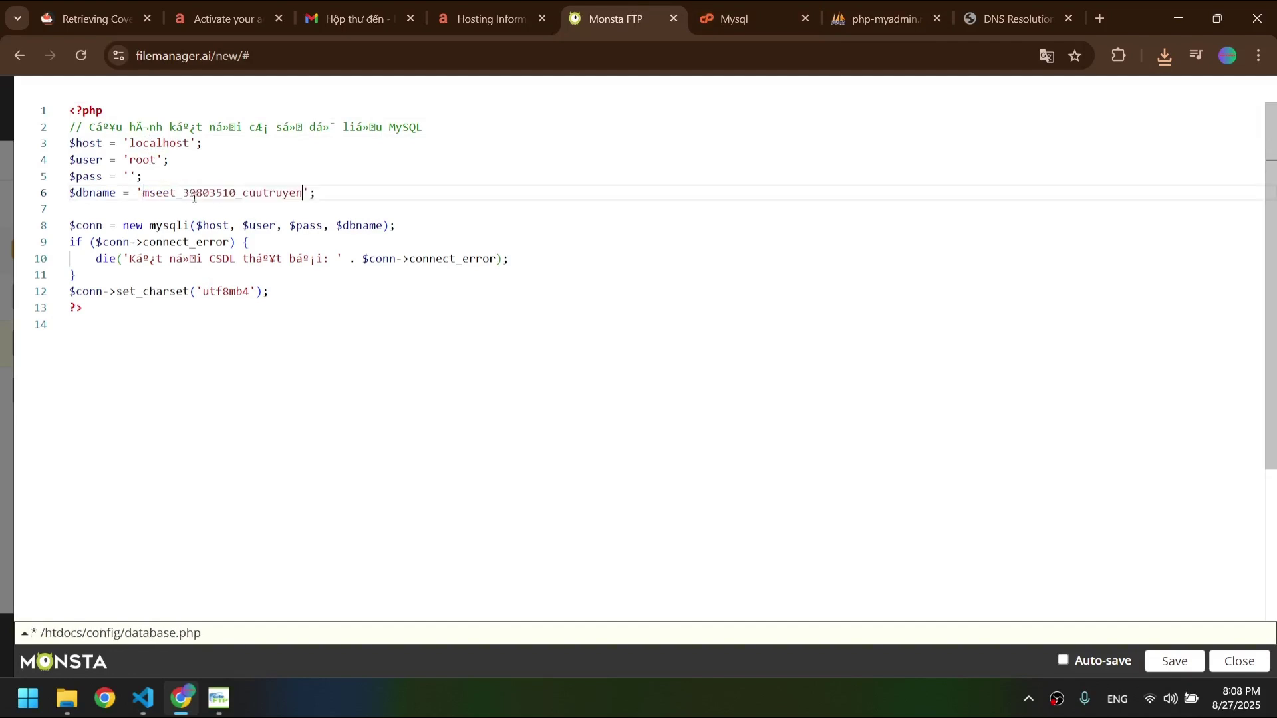
- Replace the root user on line 4 with the hosting MySQL user name
click(722, 10)
drag(513, 421, 412, 428)
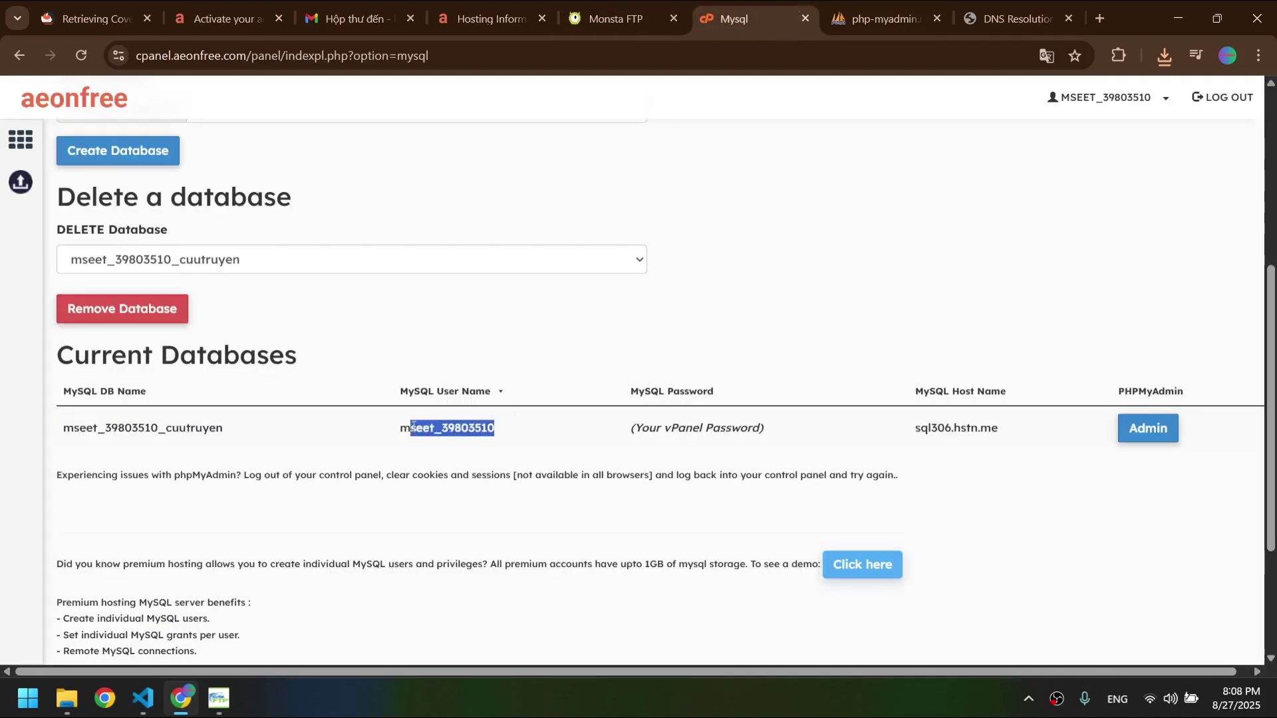
click(616, 18)
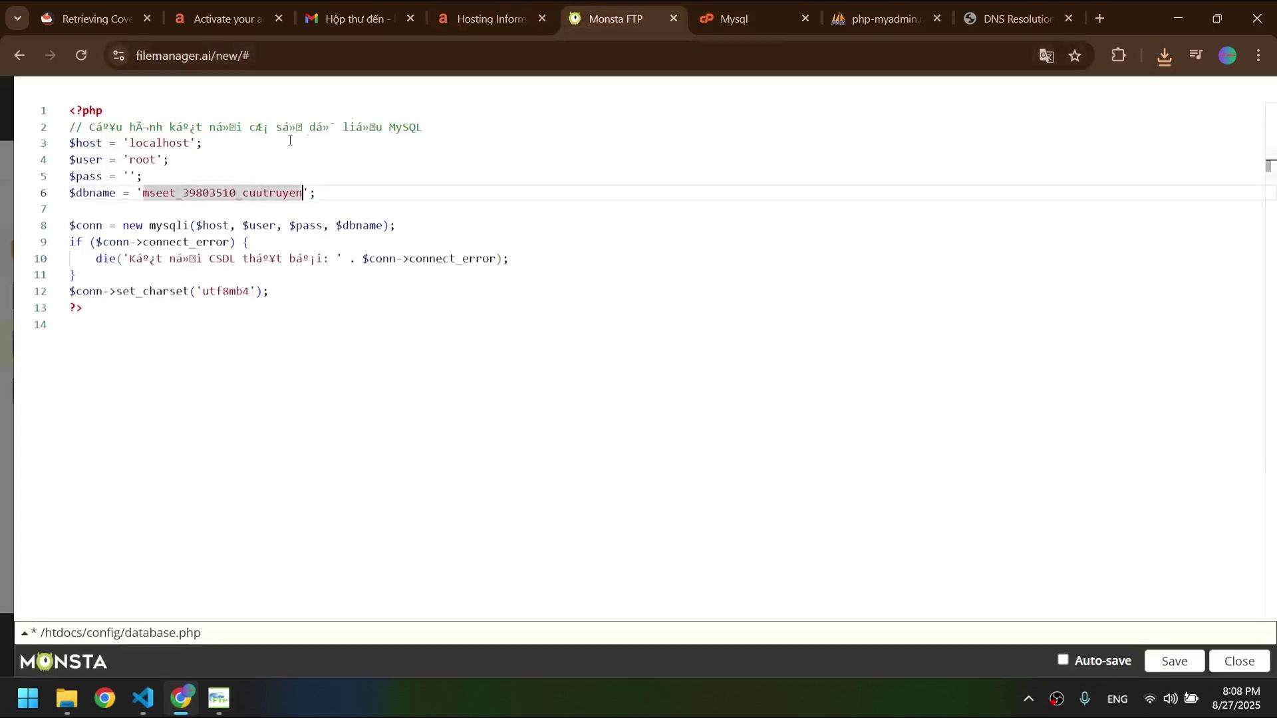
click(143, 160)
double_click(143, 159)
text(mseet_39803510)
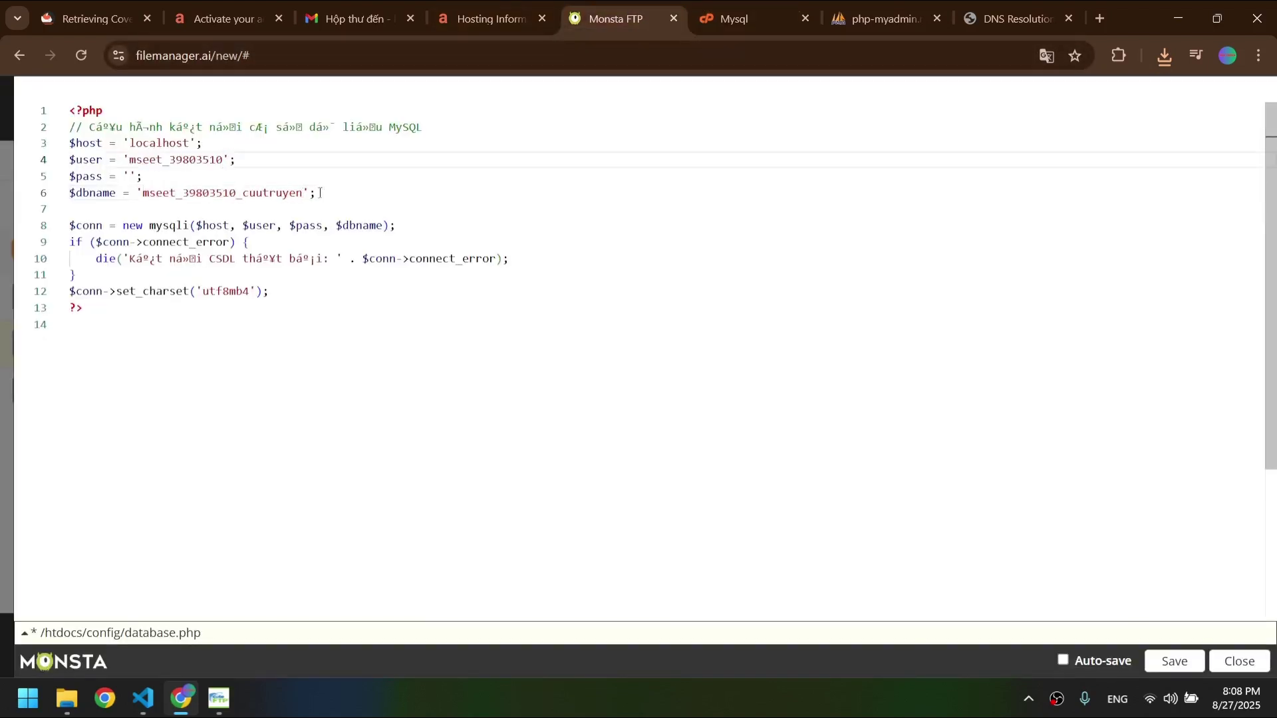
- Replace localhost on line 3 with the MySQL host sql306.hstn.me
click(765, 4)
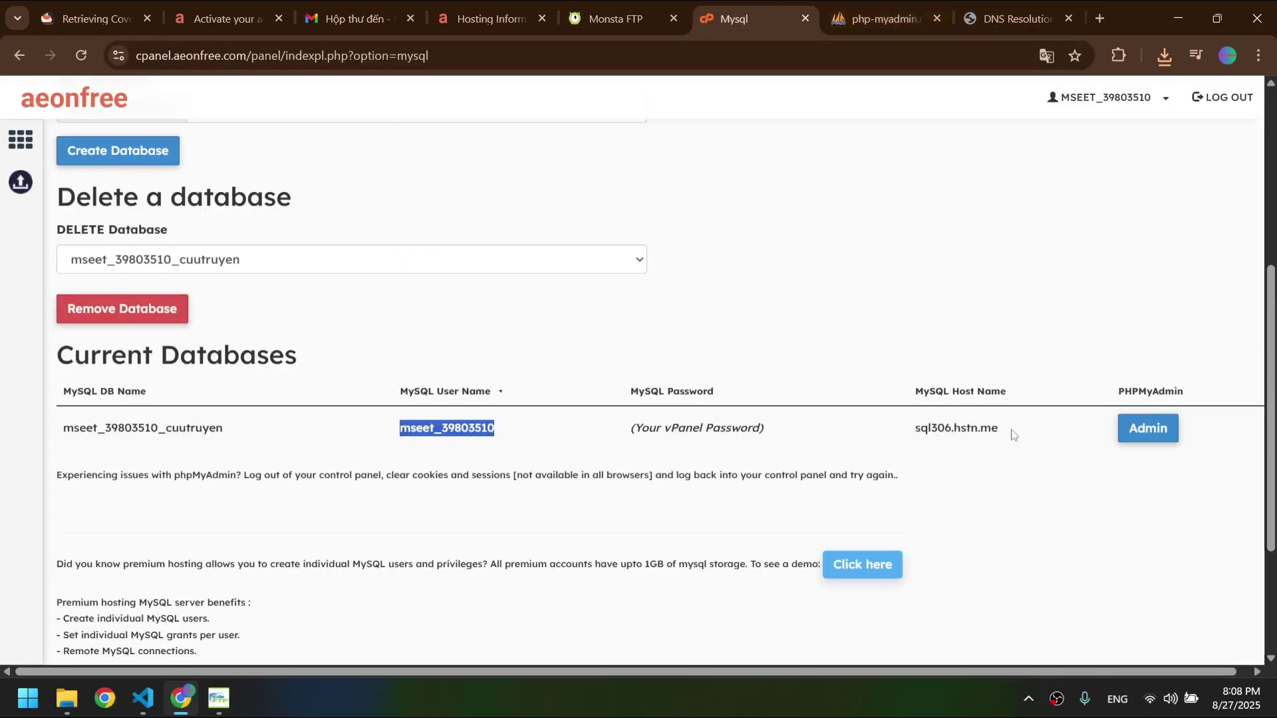
drag(1012, 435, 917, 429)
key(ctrl+c)
click(615, 19)
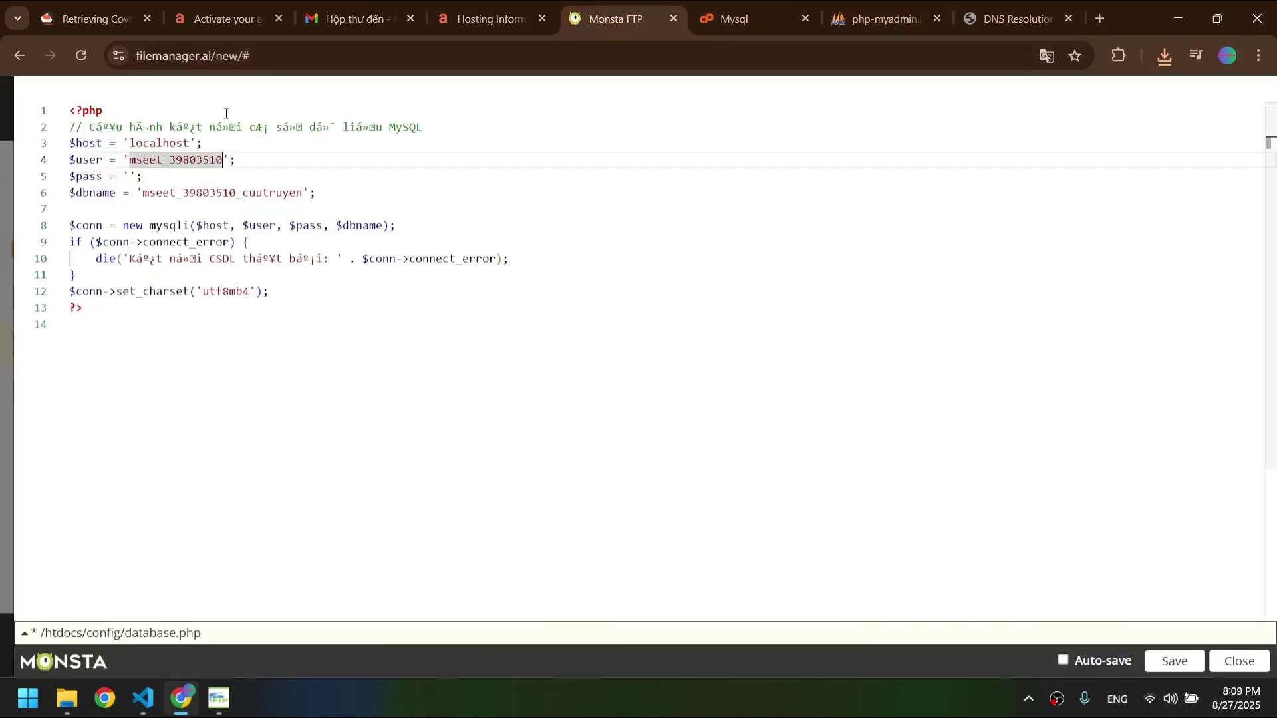
click(163, 144)
double_click(163, 144)
key(ctrl+v)
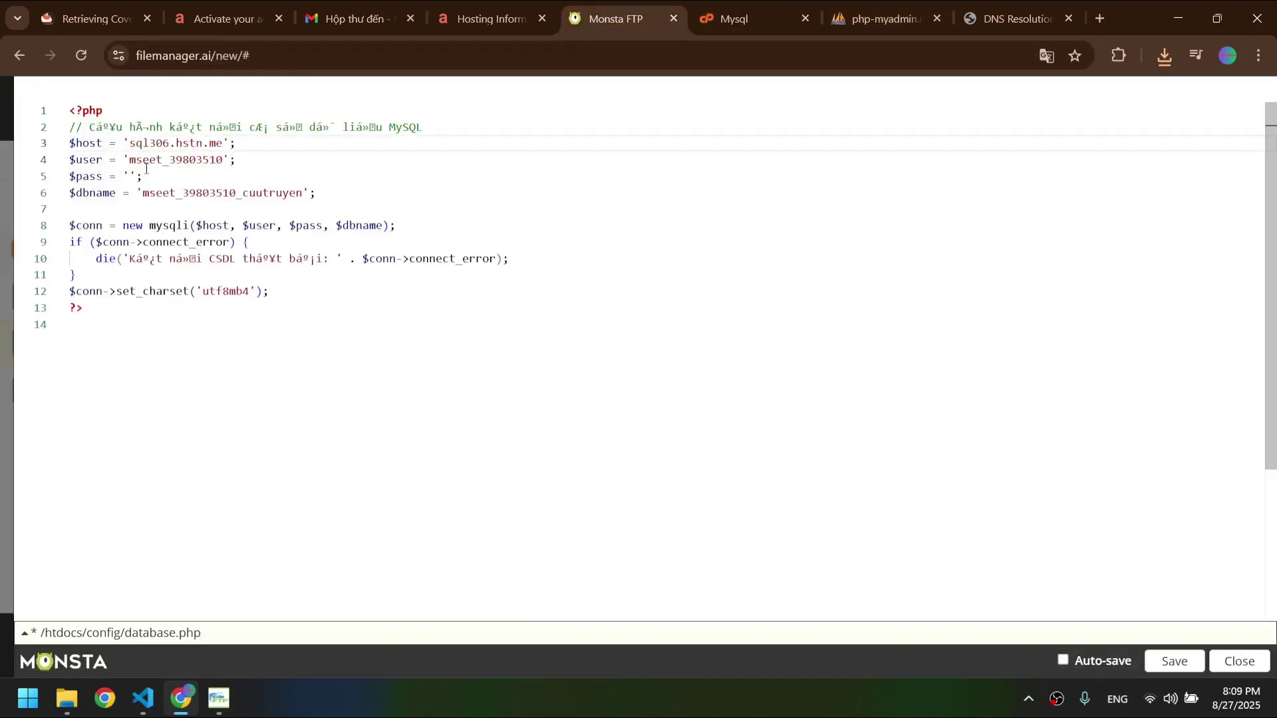
- Look up the account password on the hosting information page, then save database.php
click(129, 176)
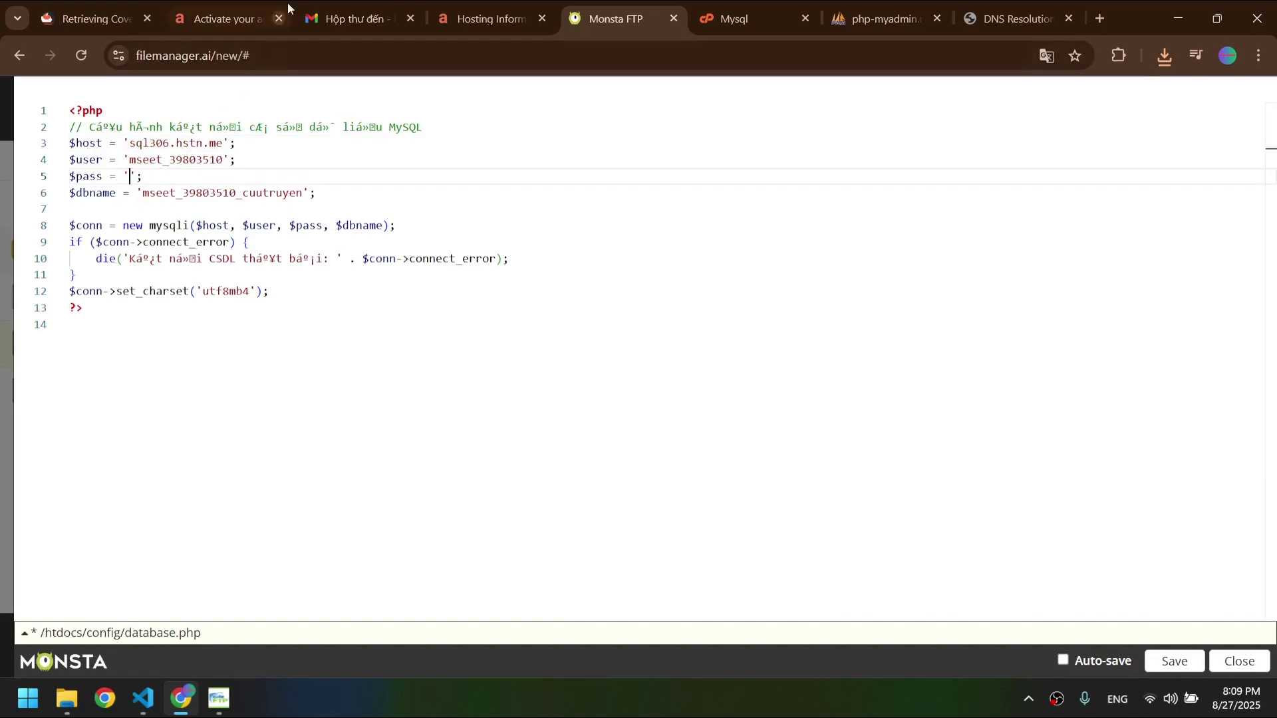
click(465, 19)
scroll(490, 433, down, 8)
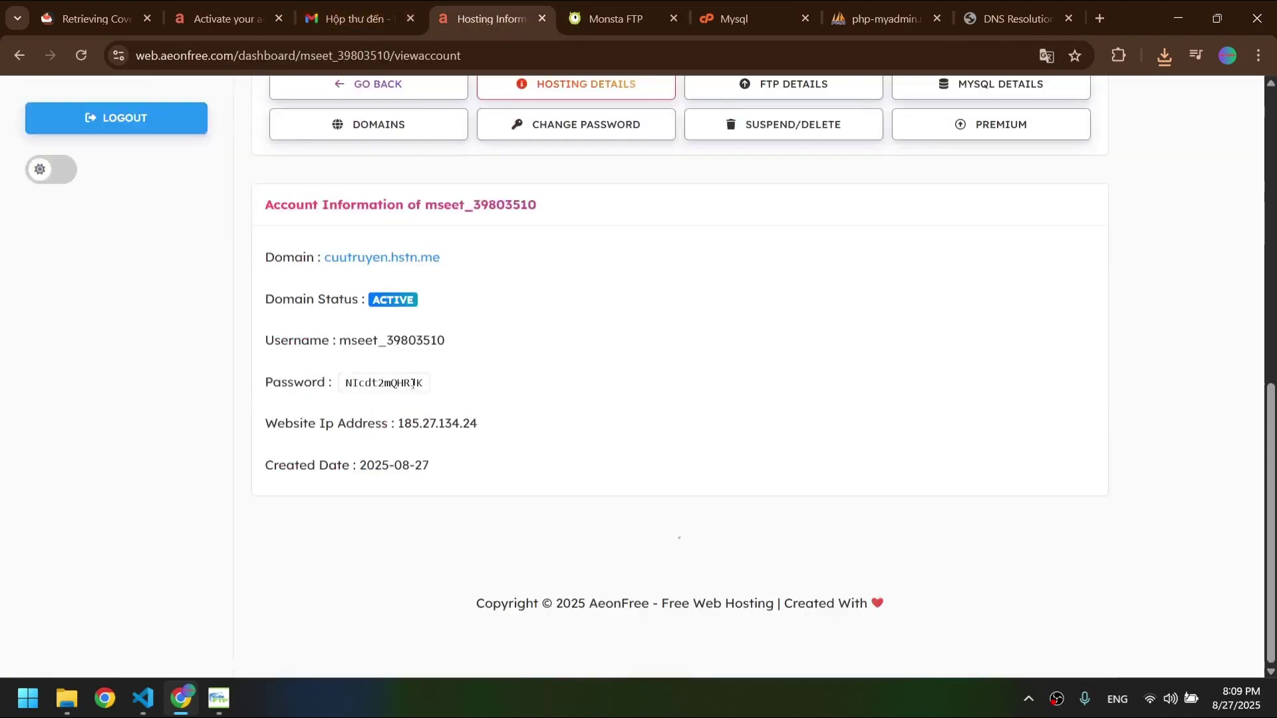
click(602, 20)
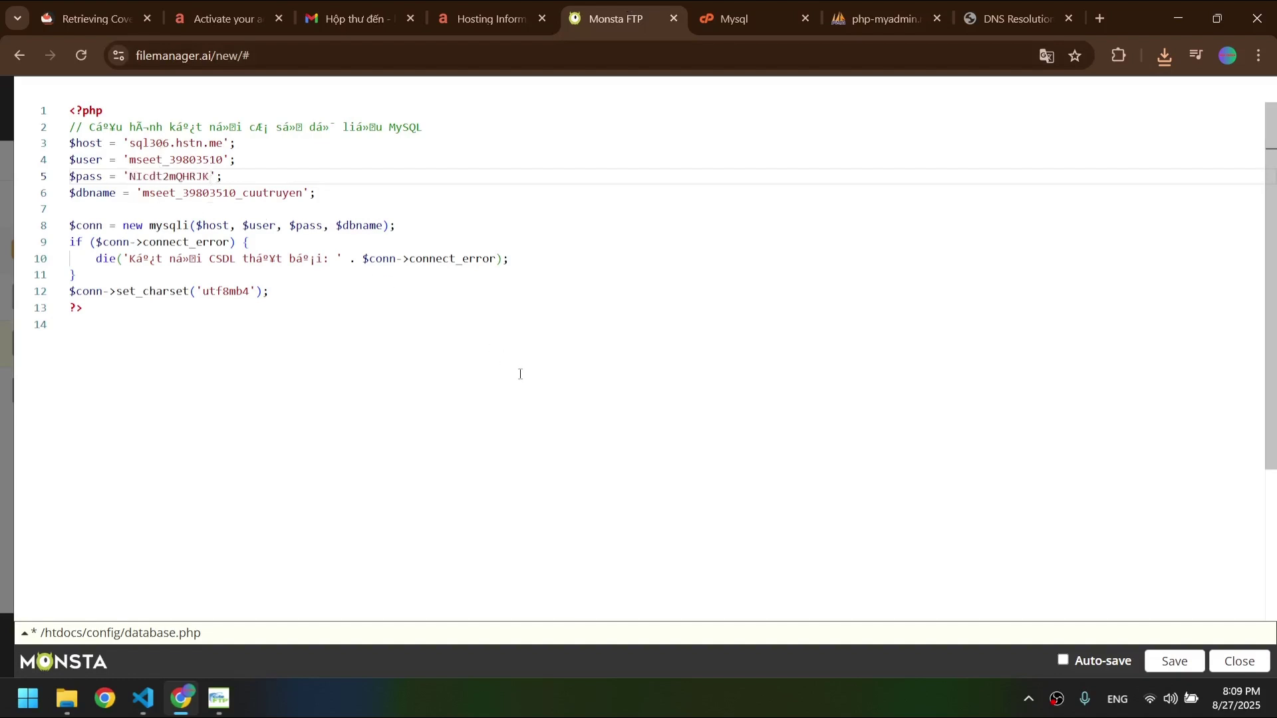
click(1187, 660)
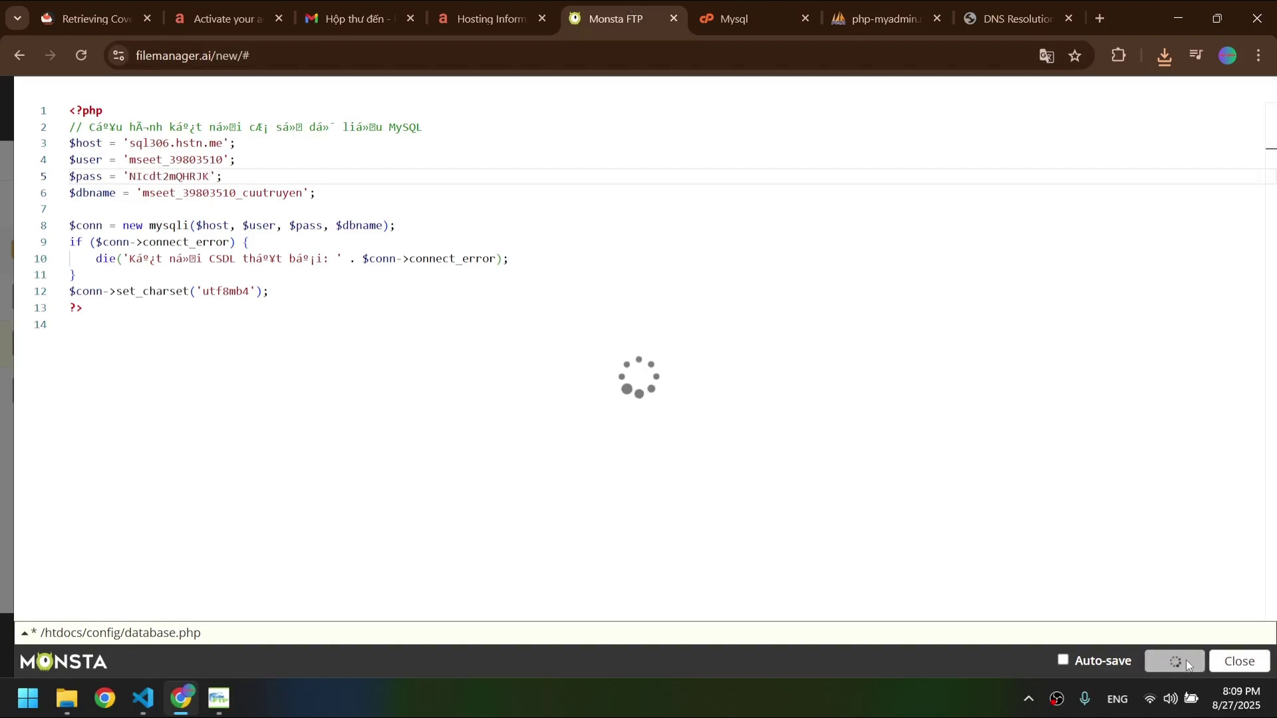
- Close database.php, open mail.php for editing at its SMTP password, and open the Gmail account menu
click(1229, 660)
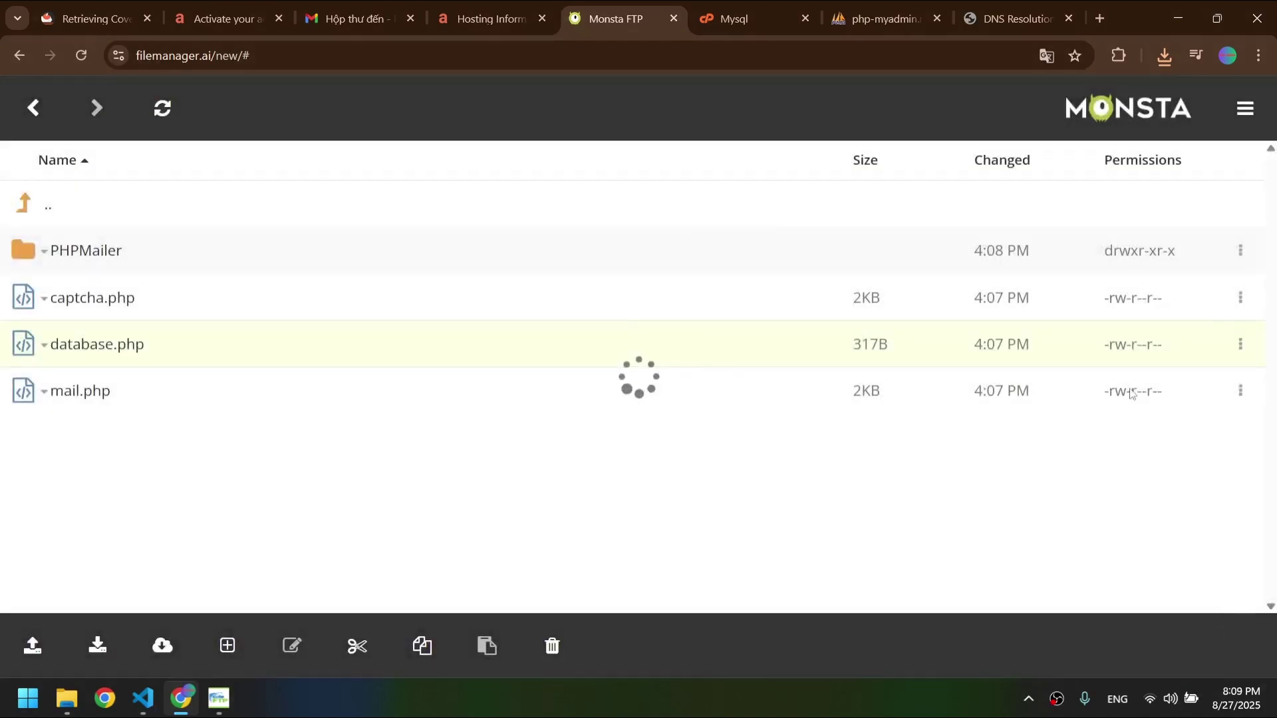
click(78, 394)
click(79, 422)
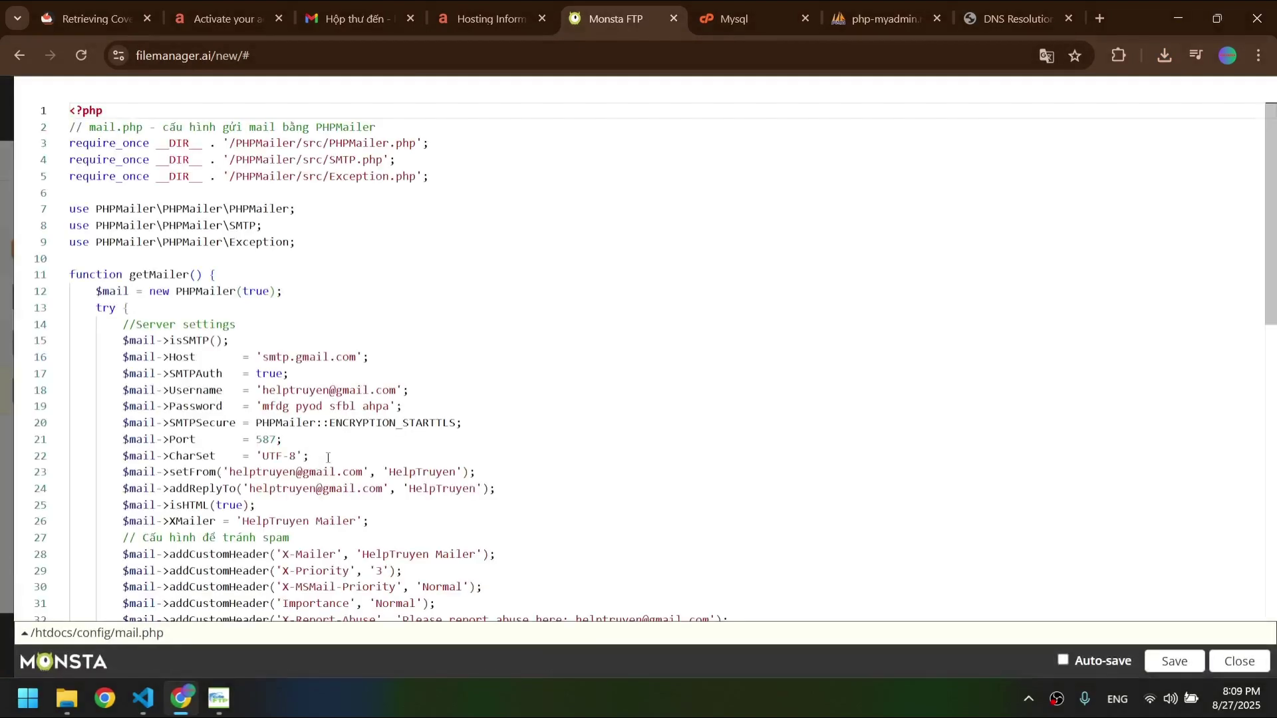
double_click(342, 406)
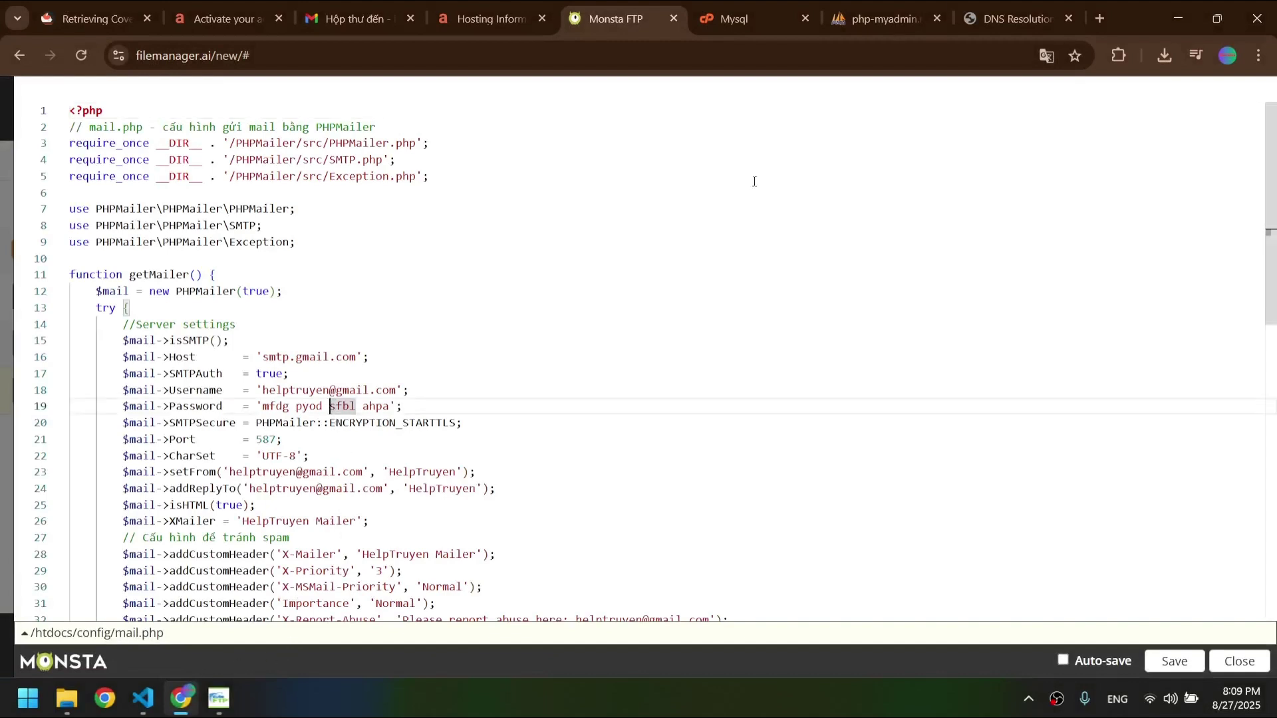
click(351, 19)
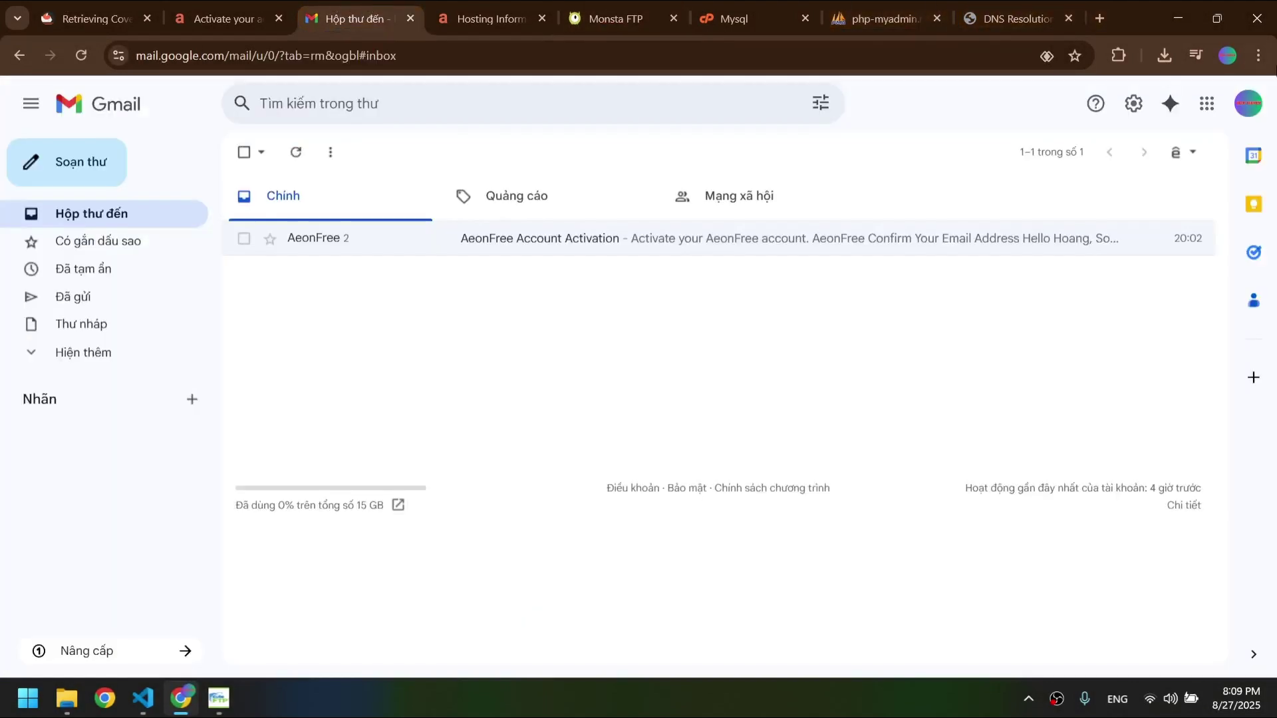
click(1253, 102)
- Search Google Account for 'mật khẩu ứng dụng' and verify the account password to reach app passwords
click(1065, 320)
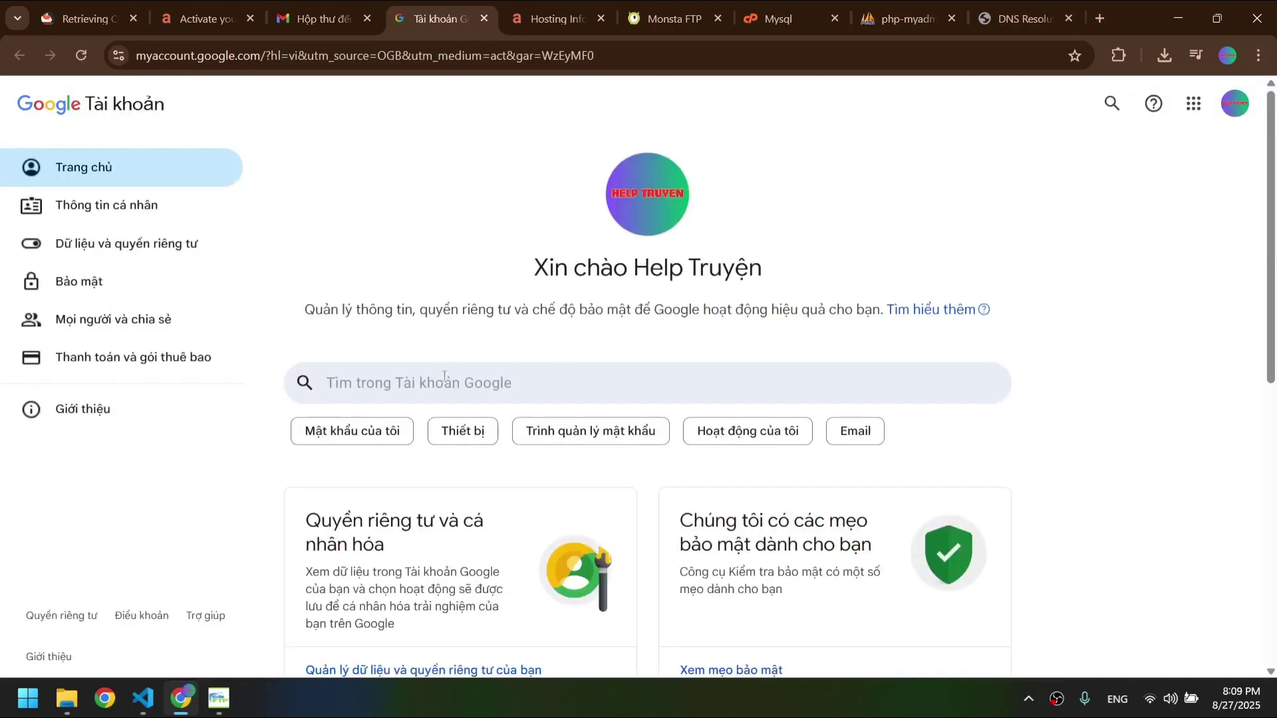
click(444, 382)
text(mật kh)
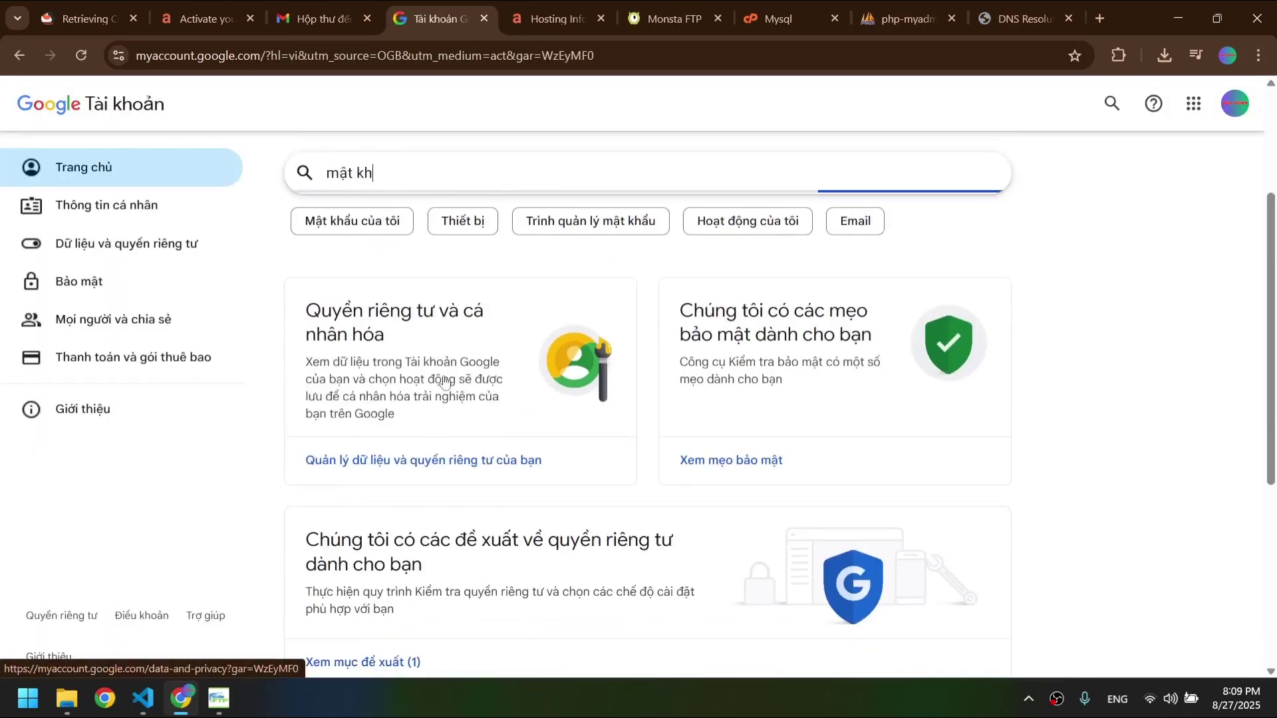
text(ẩu ứng dunụng)
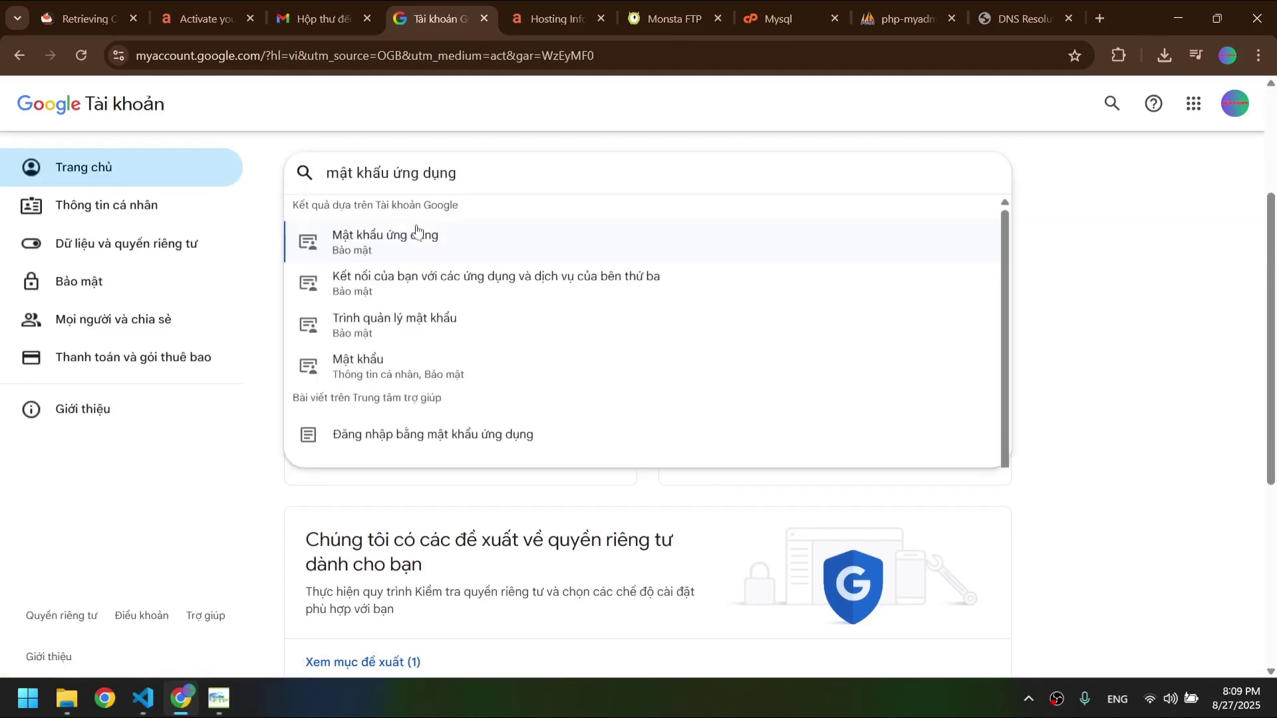
click(419, 240)
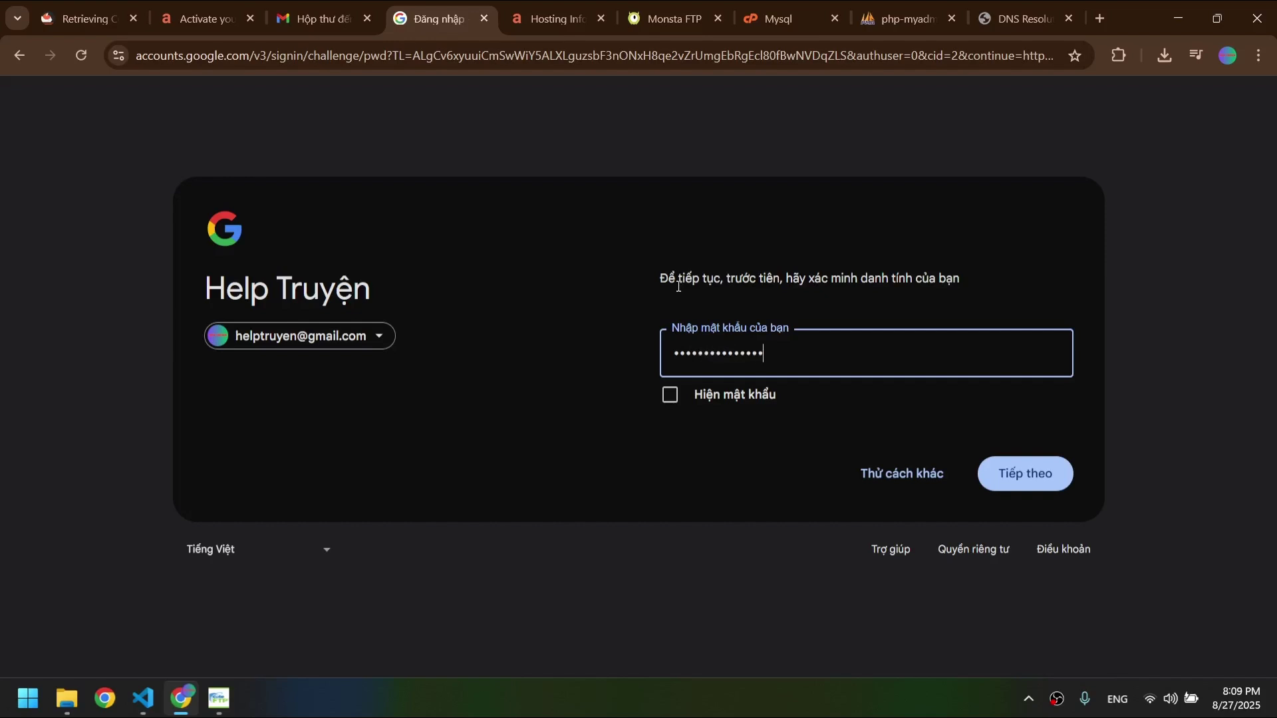
key(Return)
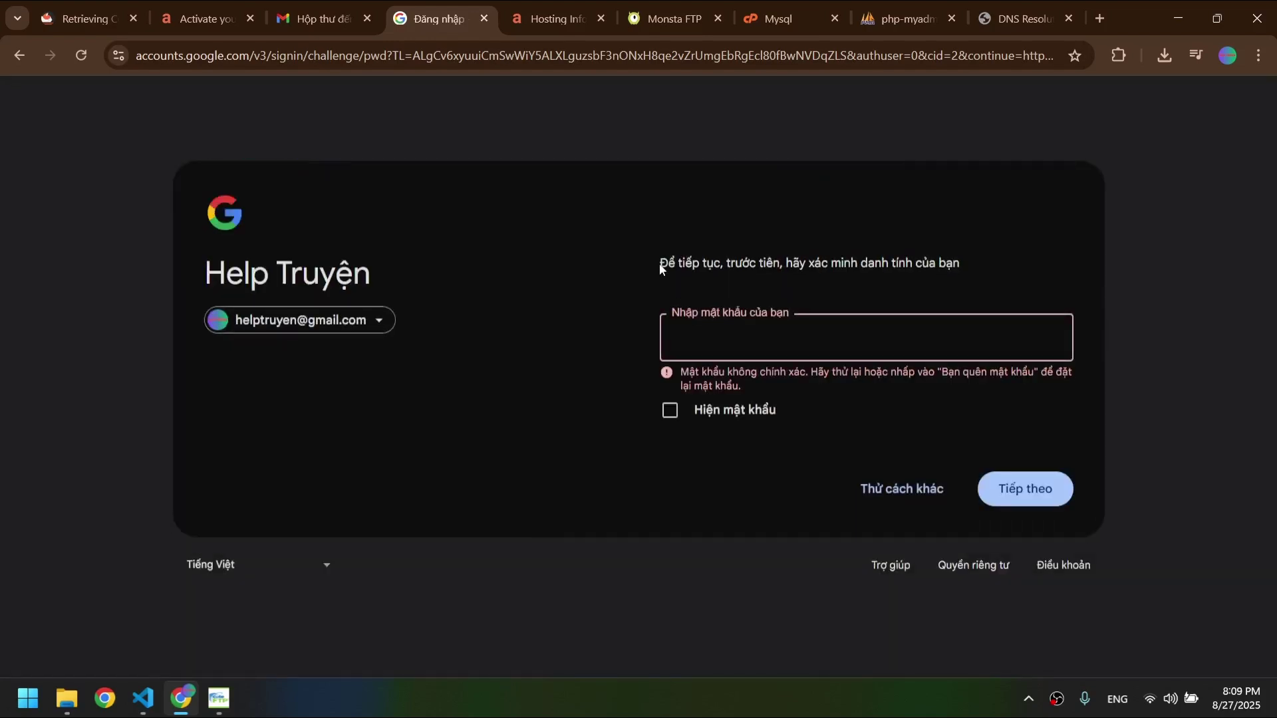
text(••••••••••••••••)
key(Return)
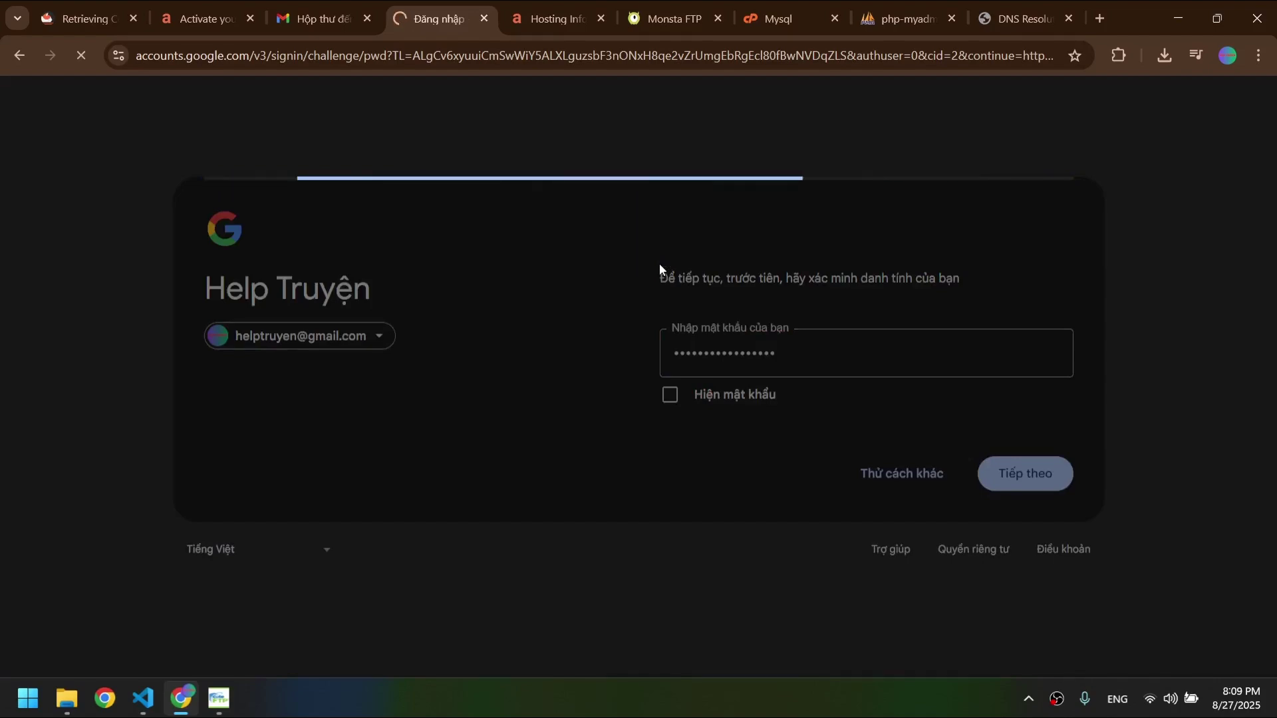
- Create an app password named cuutruyendex and copy the generated password
scroll(666, 372, down, 3)
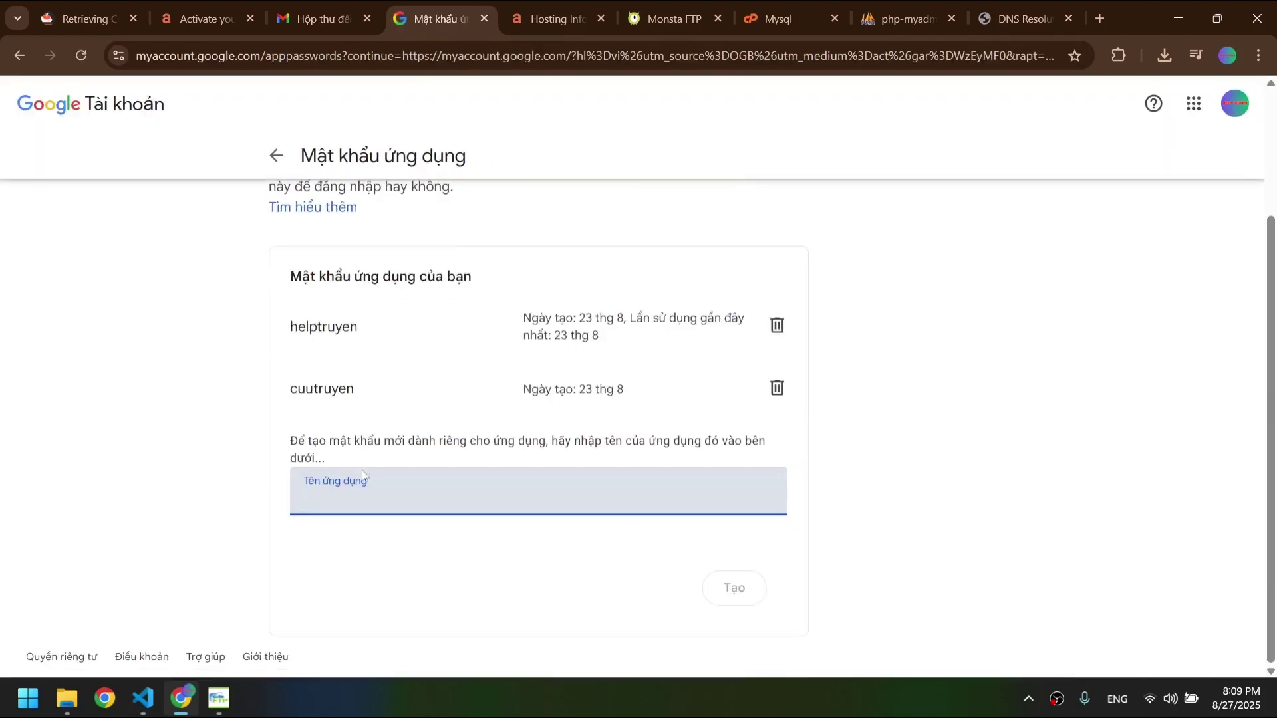
text(cuutruyendex)
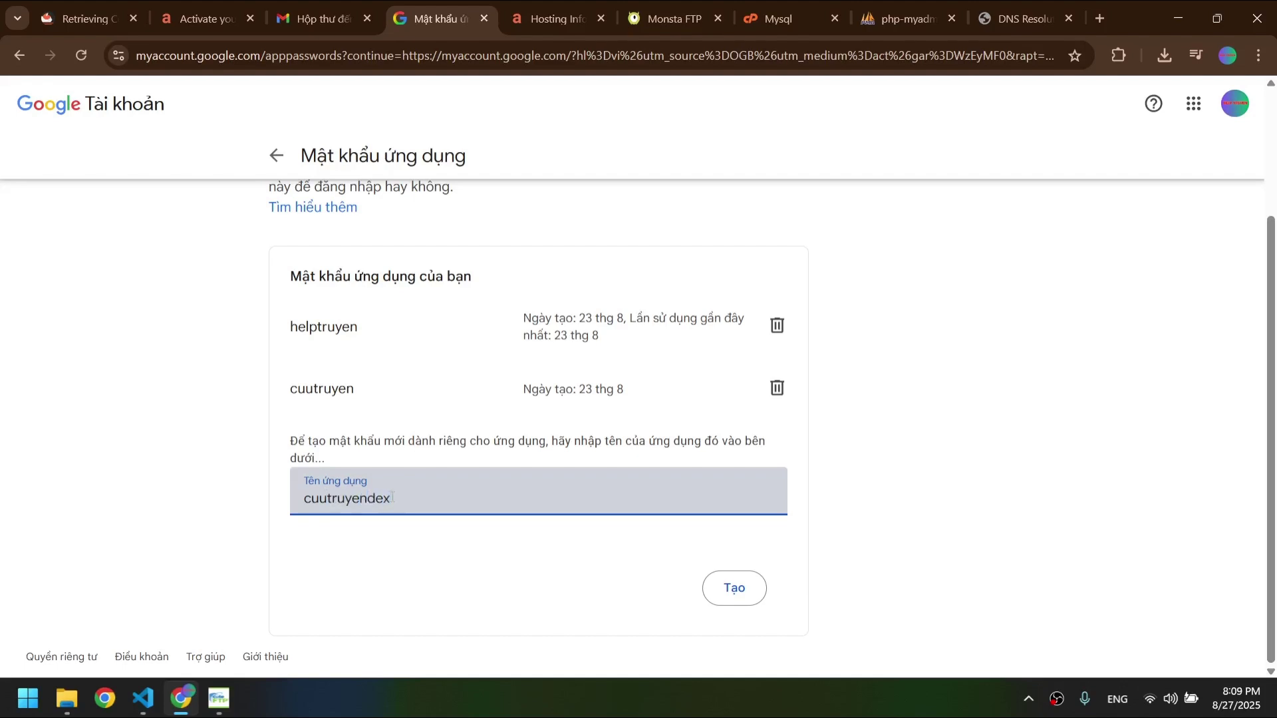
click(729, 596)
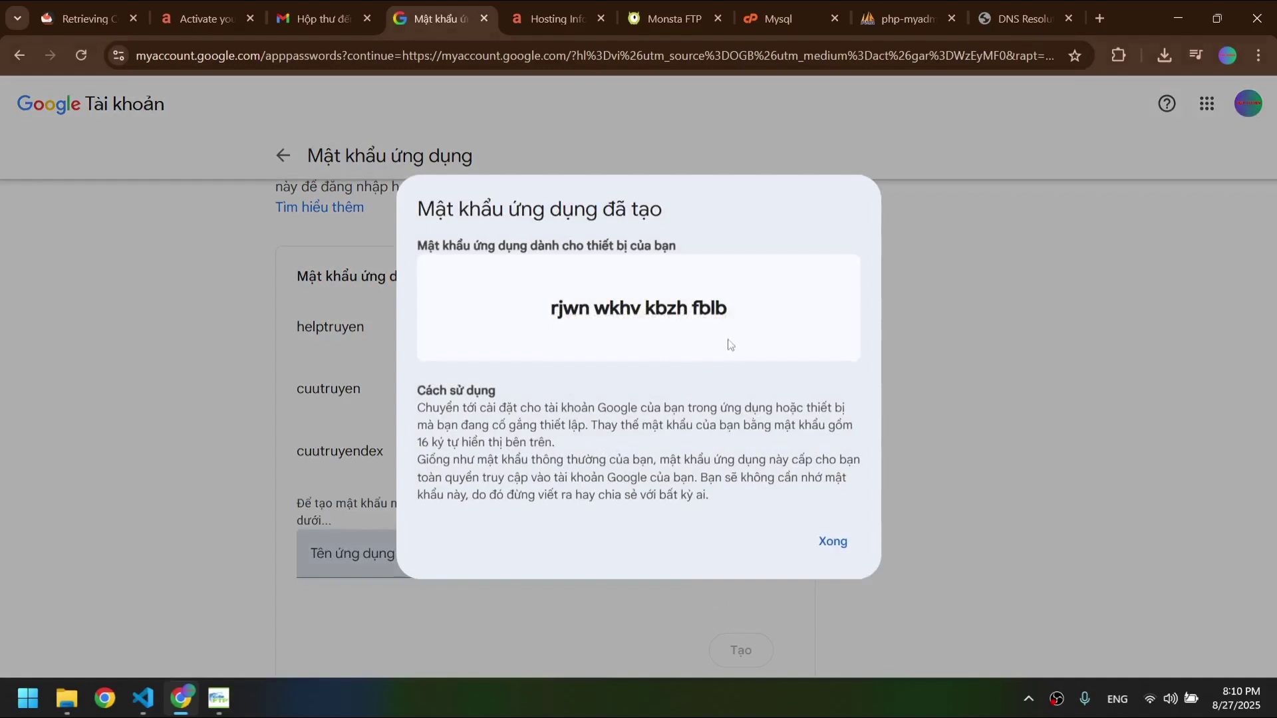
drag(732, 326, 588, 297)
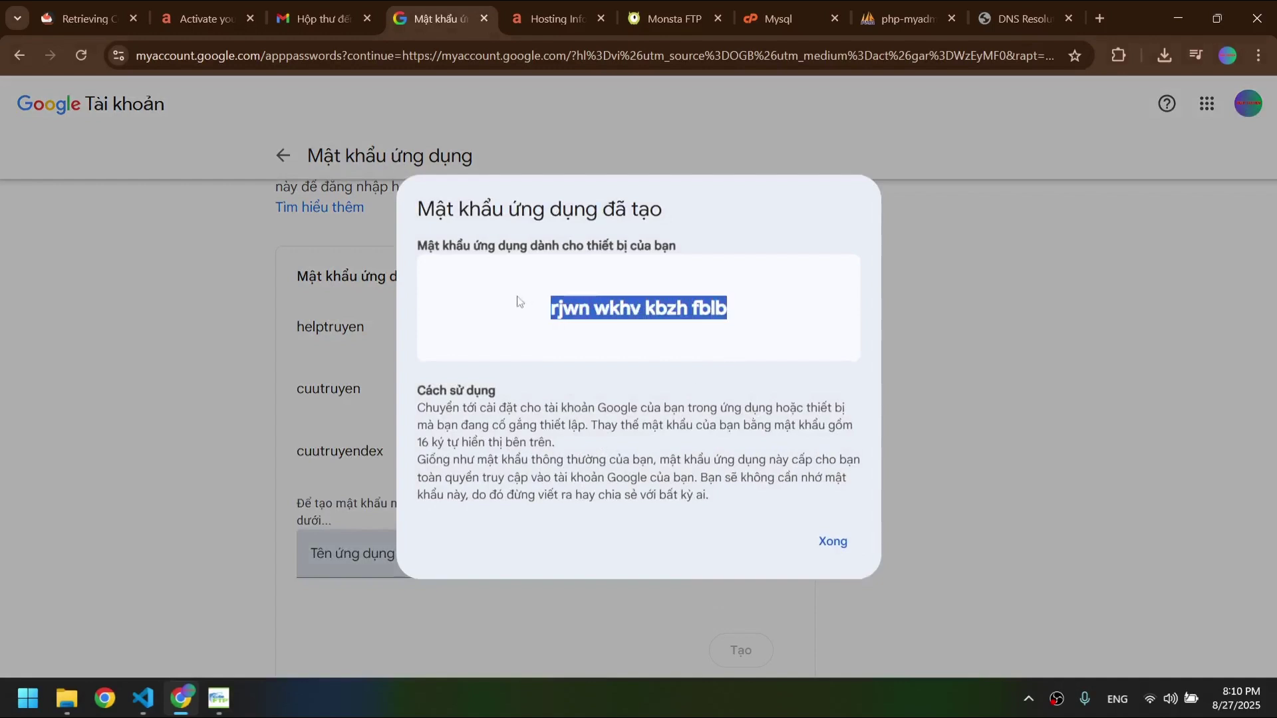
click(669, 18)
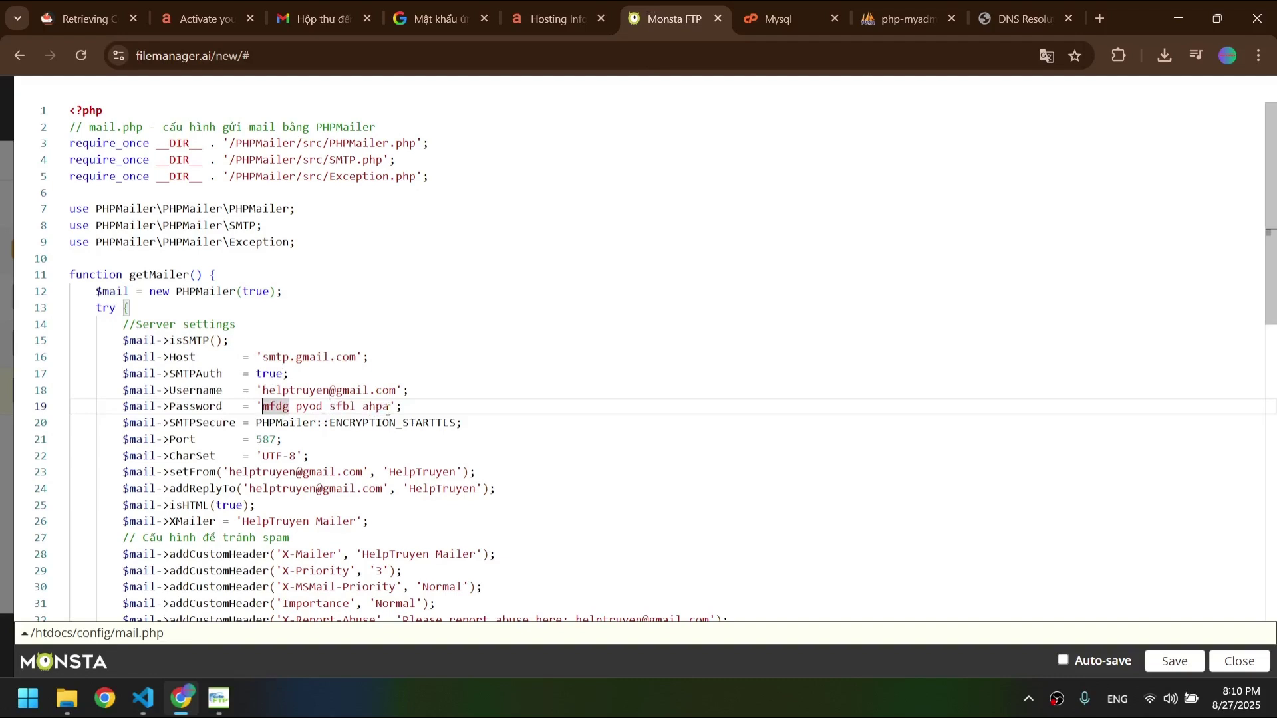
- Paste the new app password over the old SMTP password on line 19 and select the sender address
drag(388, 411, 389, 409)
key(ctrl+v)
double_click(353, 391)
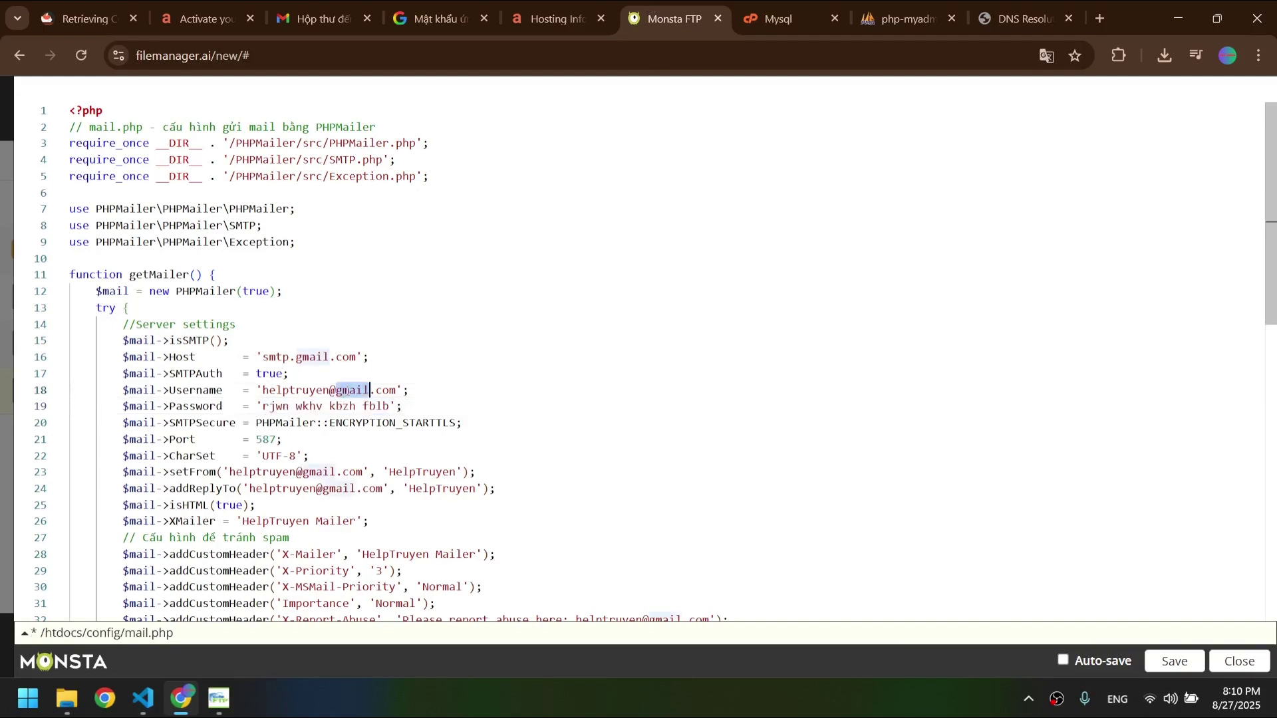
drag(263, 391, 398, 391)
- Dismiss the generated-password dialog, confirm the signed-in account, then save and close mail.php
click(439, 18)
click(833, 541)
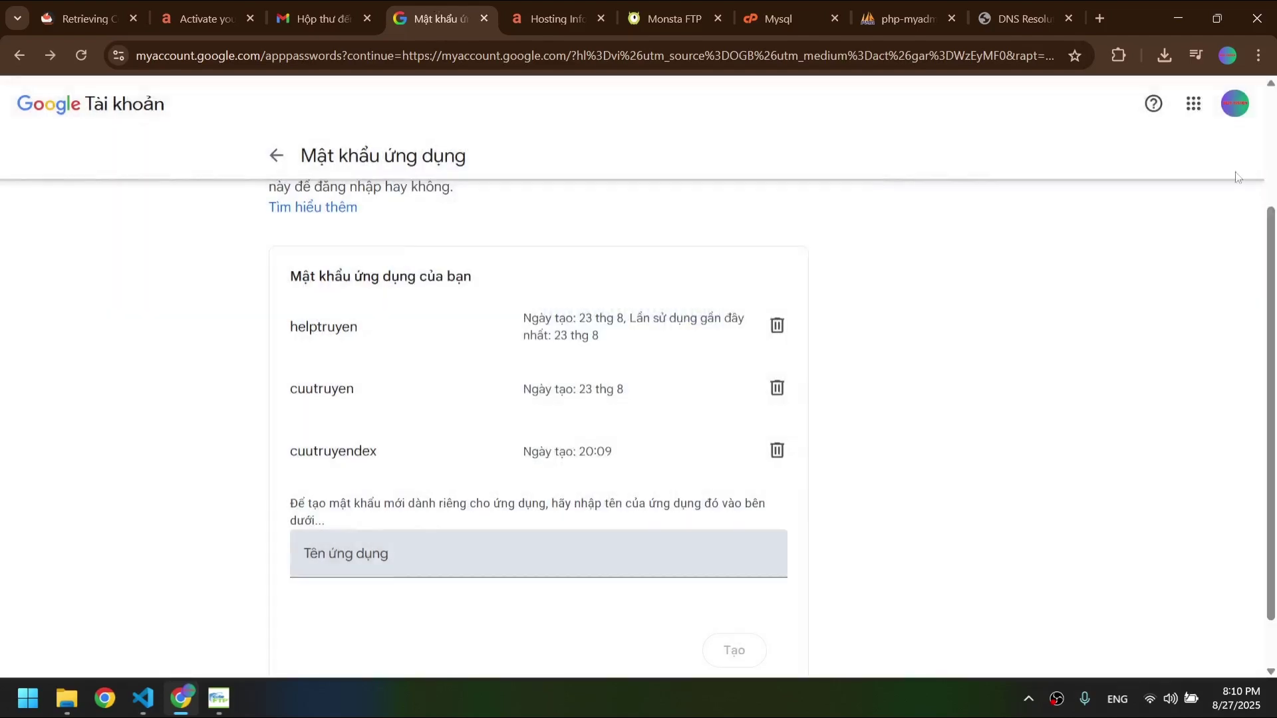
click(1232, 110)
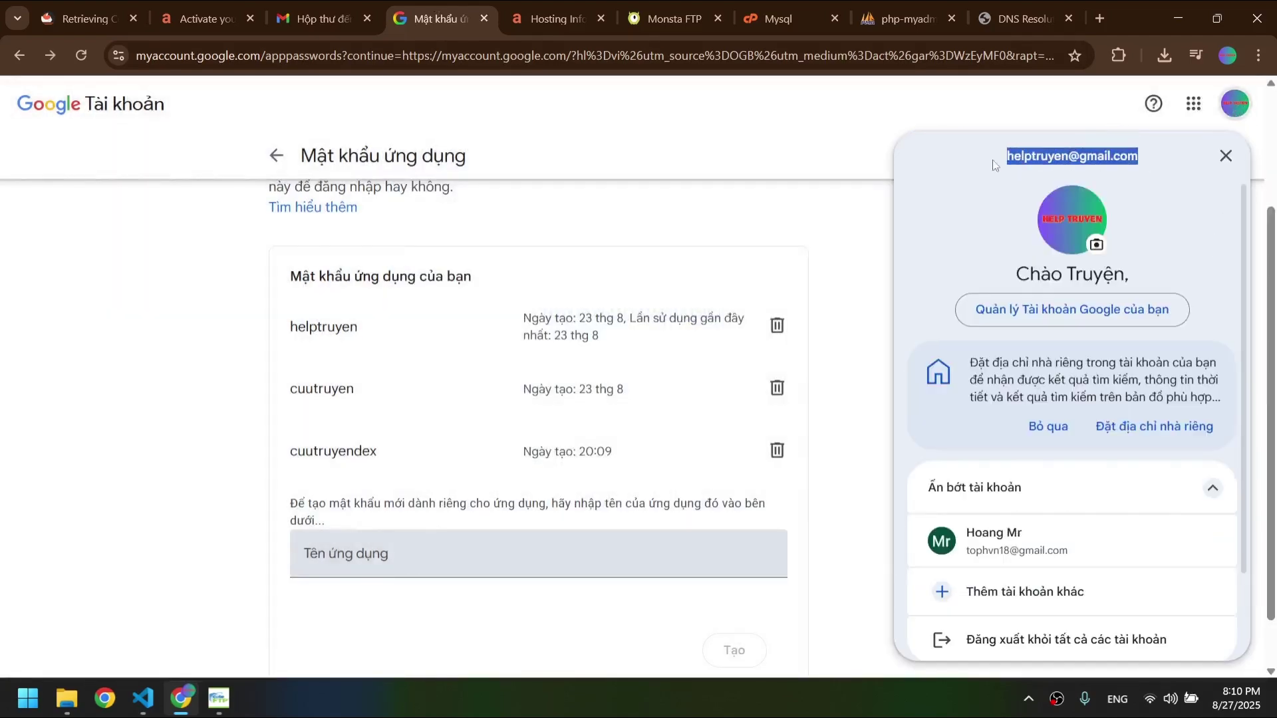
key(ctrl+Tab)
key(ctrl+Tab)
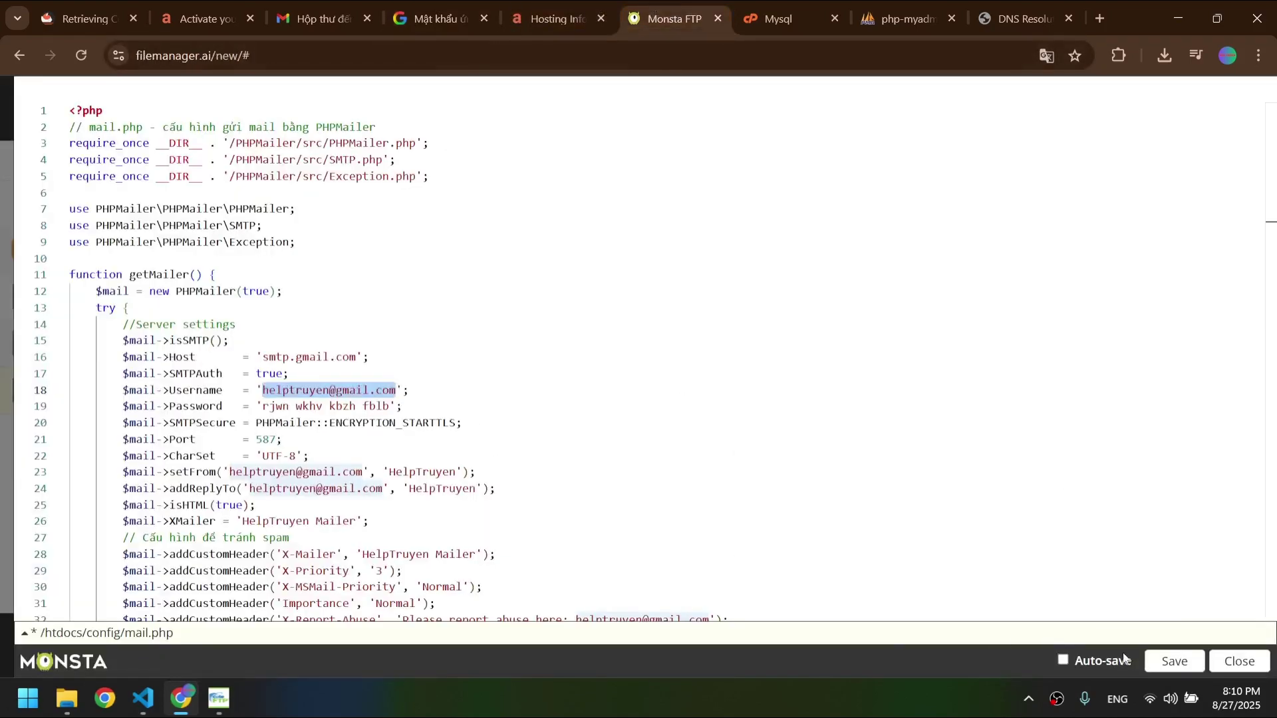
click(1163, 668)
click(1215, 665)
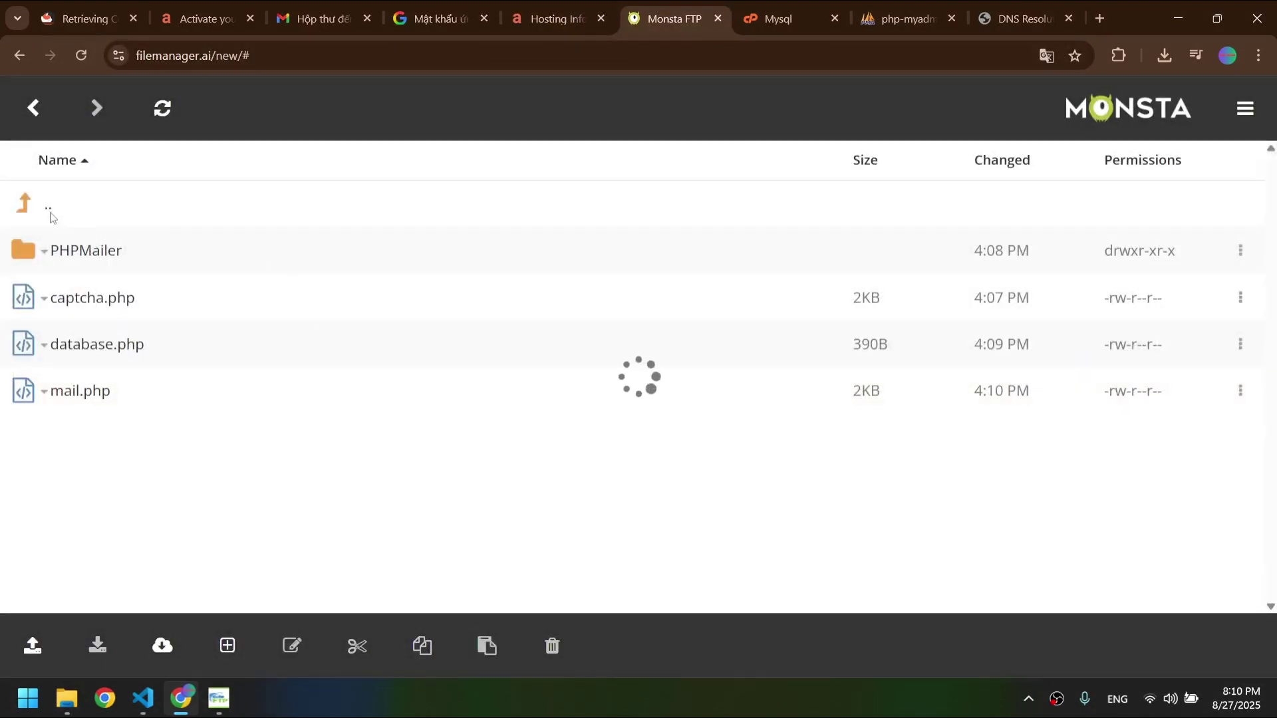
- Move through the hosting, FTP, MySQL and phpMyAdmin tabs to the site's DNS error tab
scroll(242, 342, down, 5)
scroll(242, 379, up, 5)
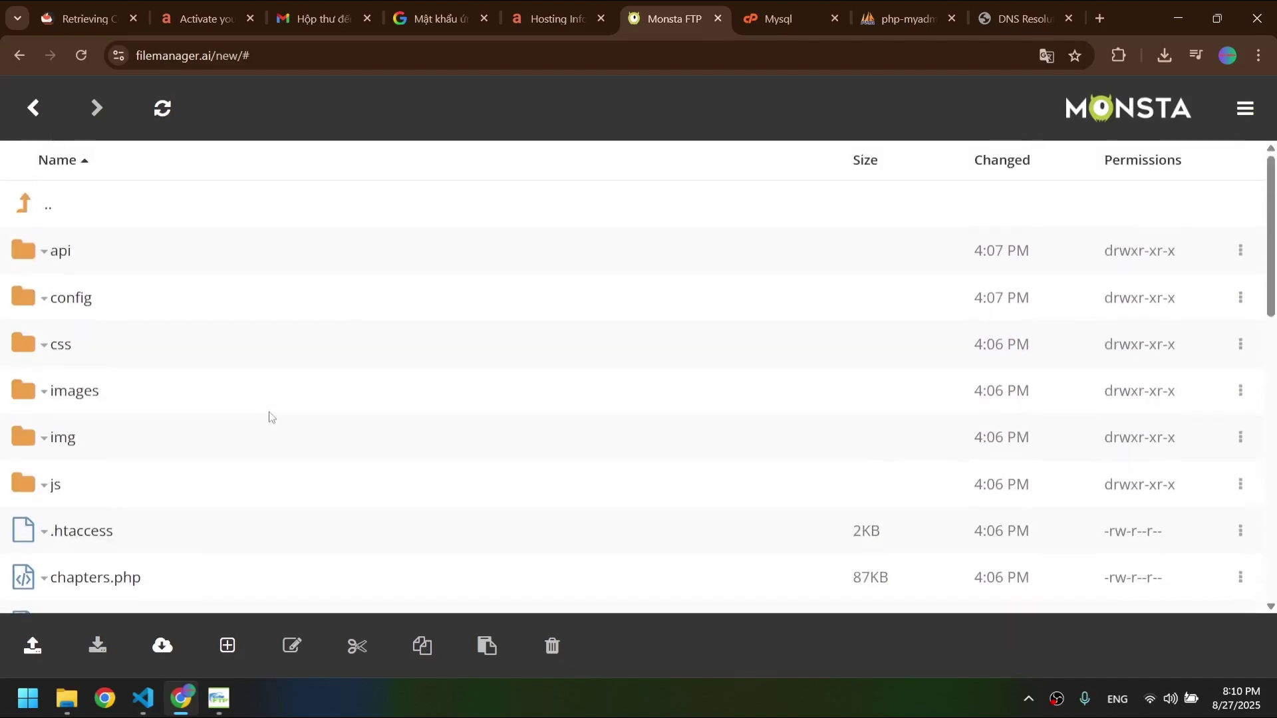
click(564, 7)
scroll(599, 490, up, 8)
click(653, 8)
click(777, 18)
click(905, 18)
click(1007, 14)
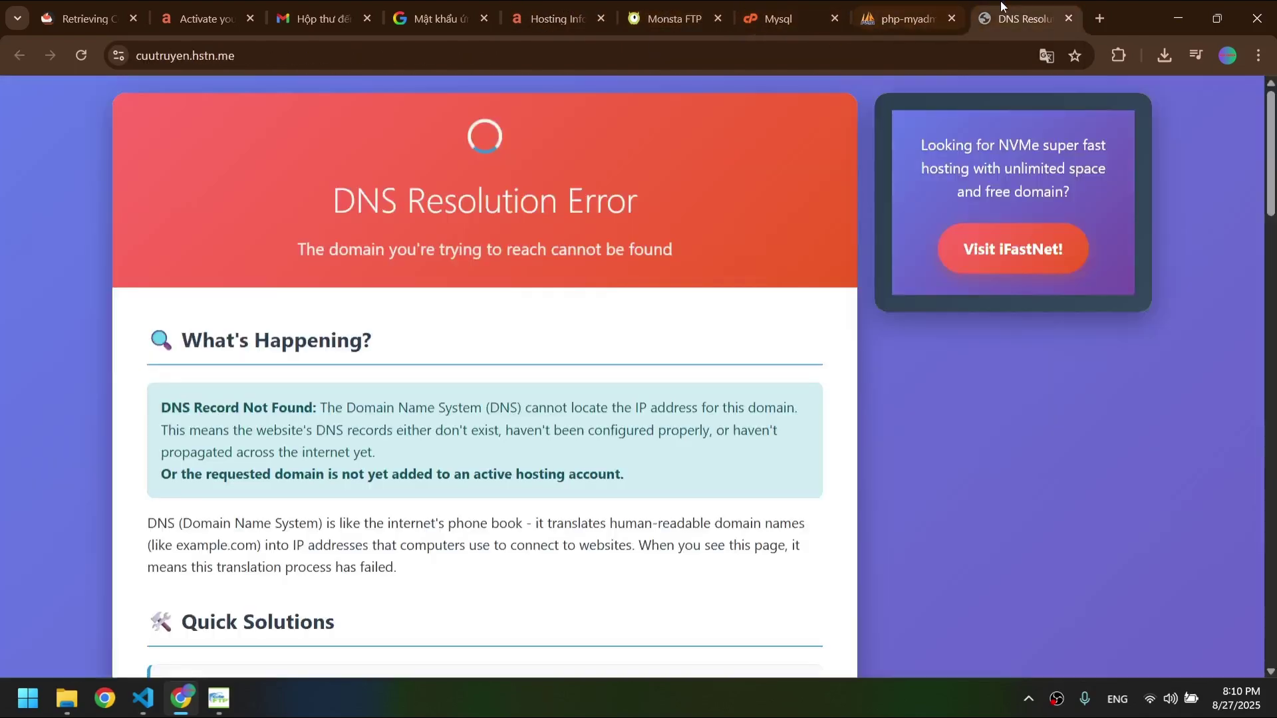
- Reload cuutruyen.hstn.me, retry it in a new tab, and close the duplicate DNS error tab
click(247, 48)
key(ctrl+c)
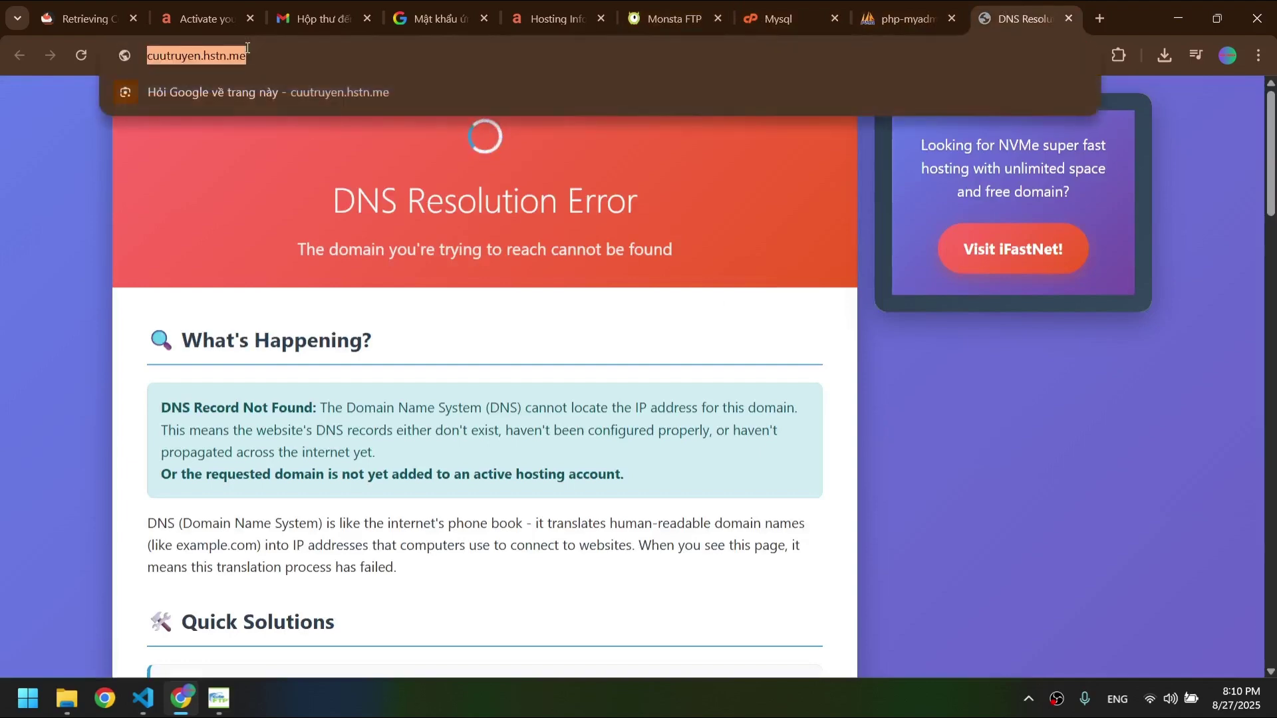
key(Return)
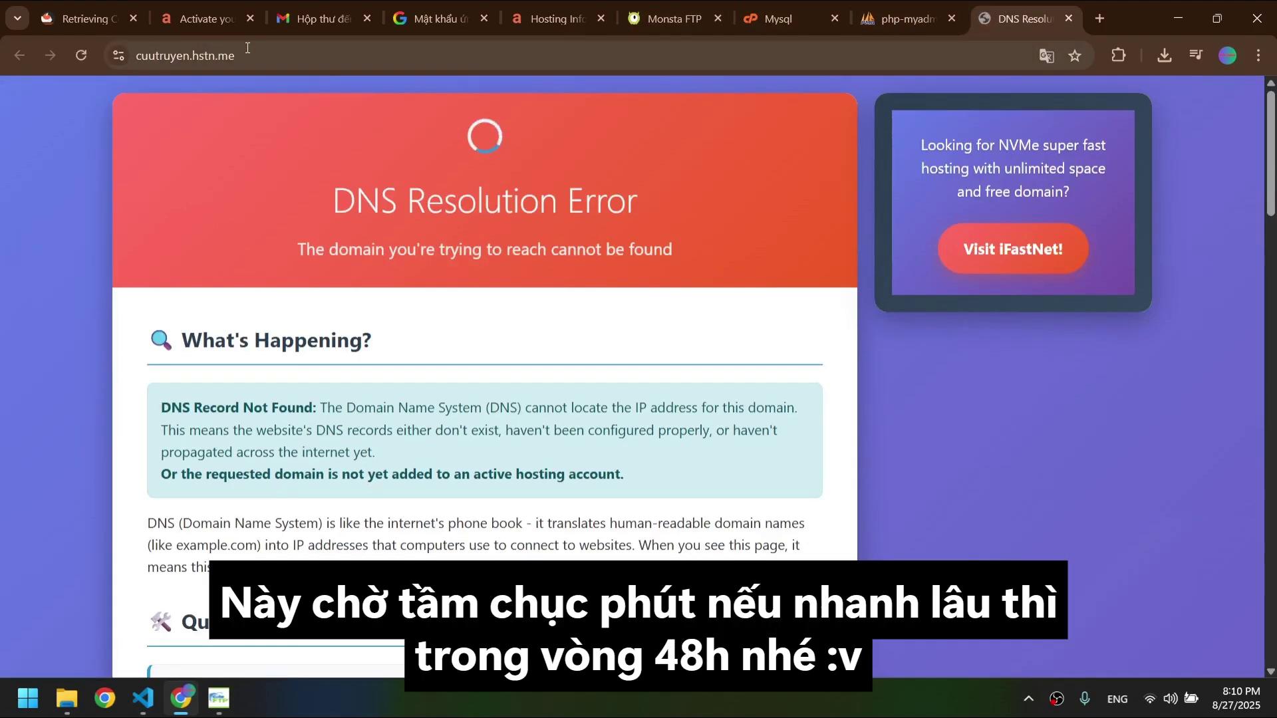
scroll(395, 229, down, 7)
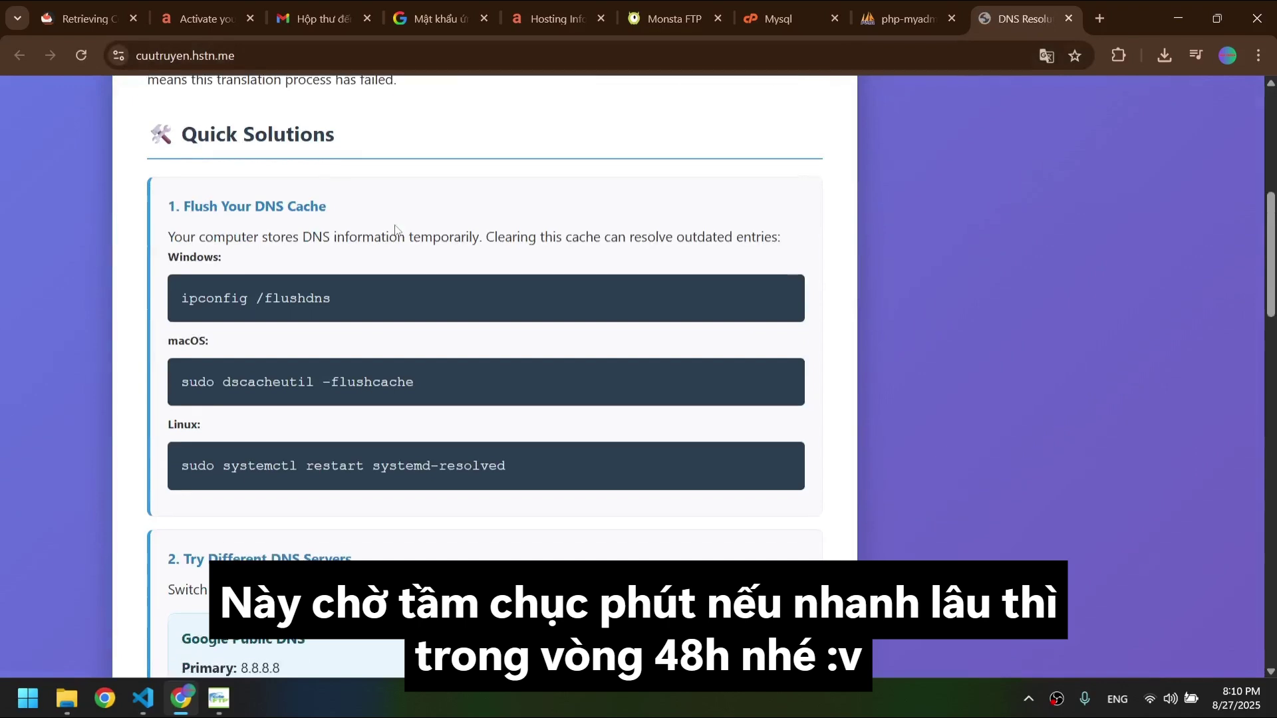
scroll(395, 230, down, 5)
scroll(395, 229, down, 2)
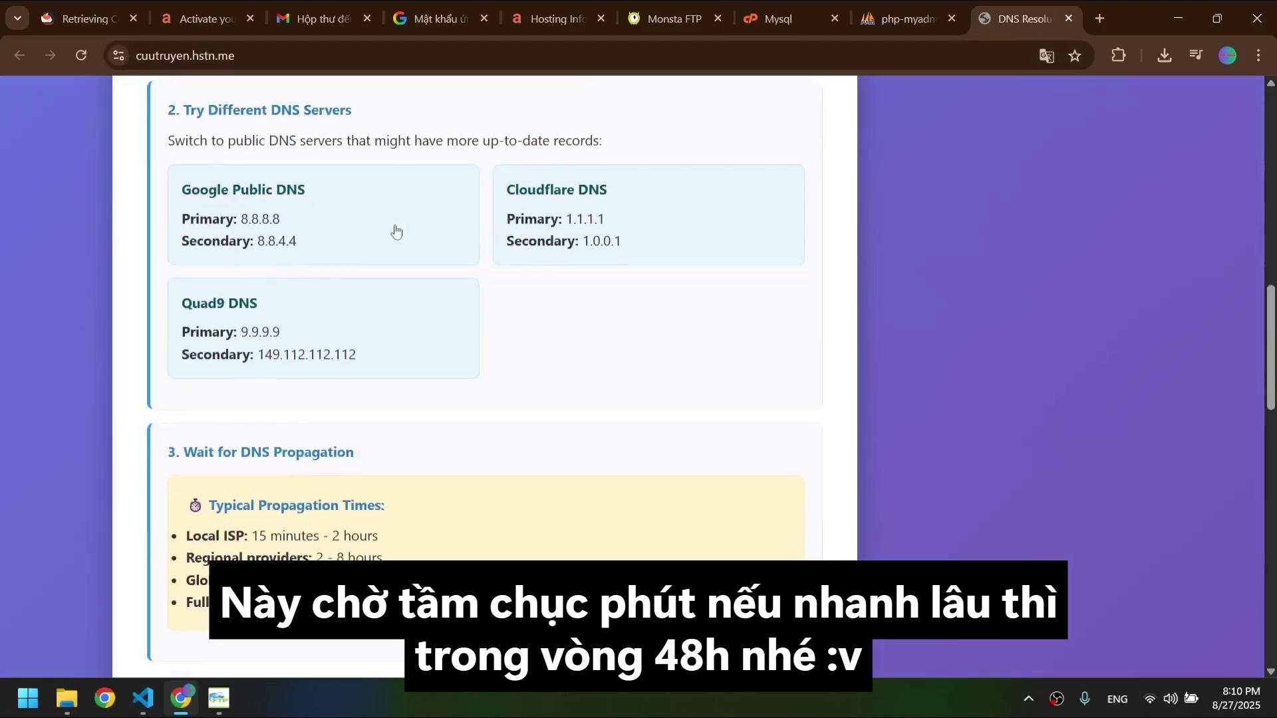
key(ctrl+t)
key(ctrl+v)
key(Return)
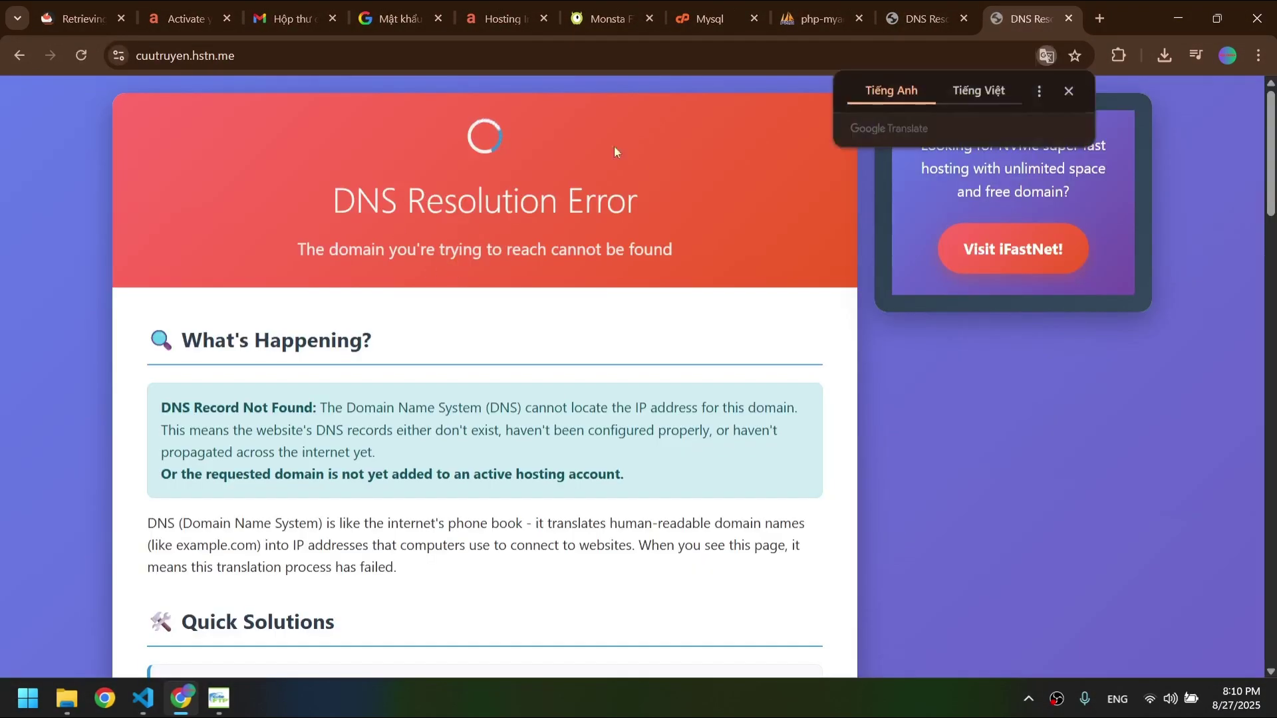
click(886, 1)
key(ctrl+w)
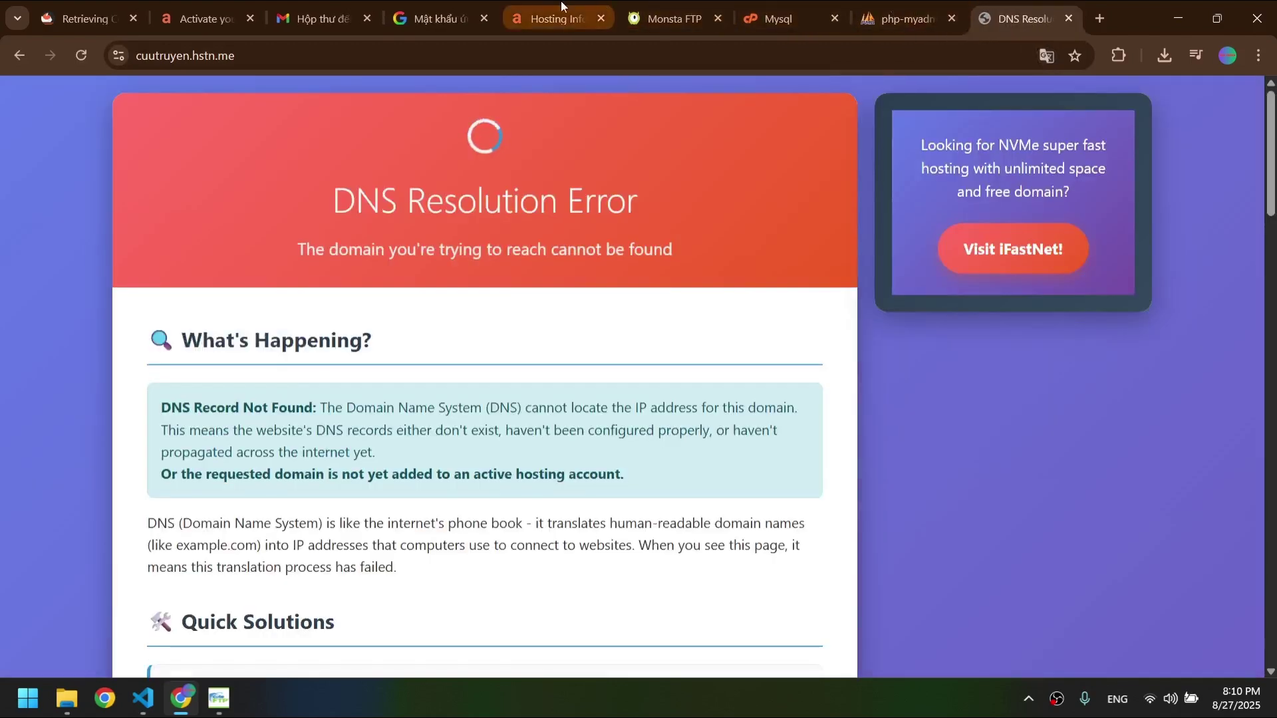
- Open cuutruyen.hstn.me from the site link on the AeonFree dashboard
click(561, 2)
scroll(509, 376, up, 2)
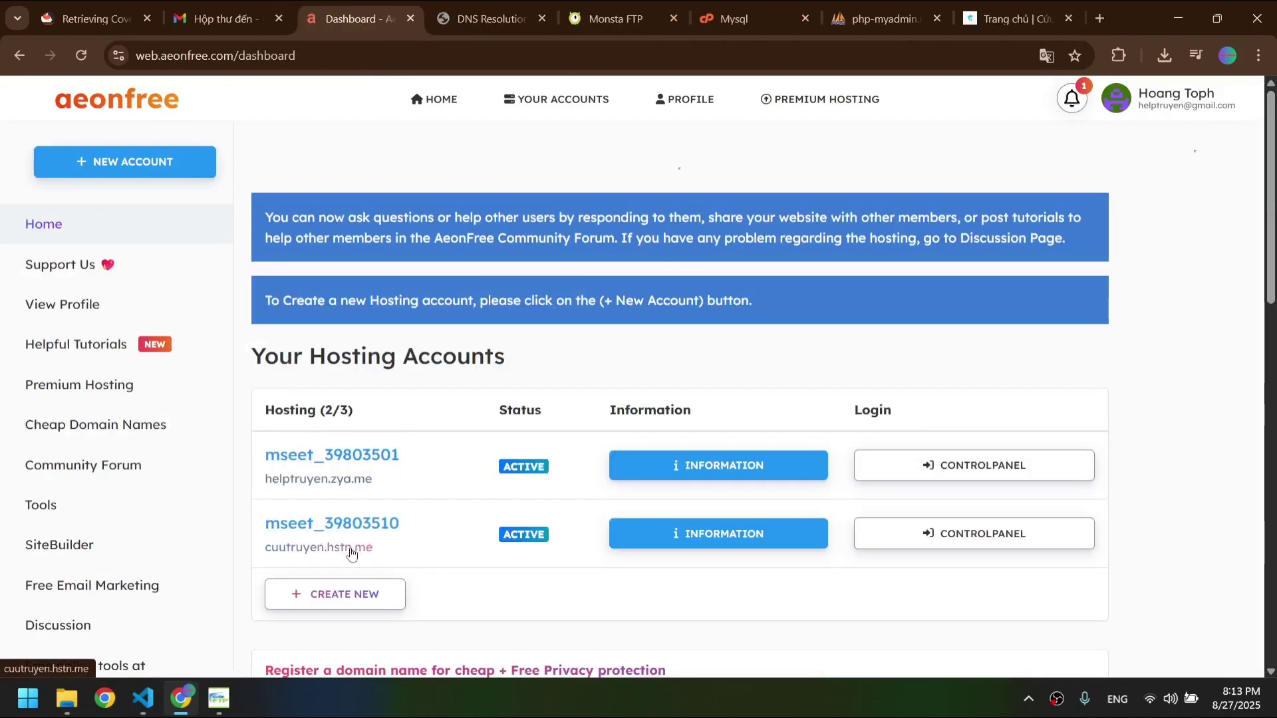
click(351, 553)
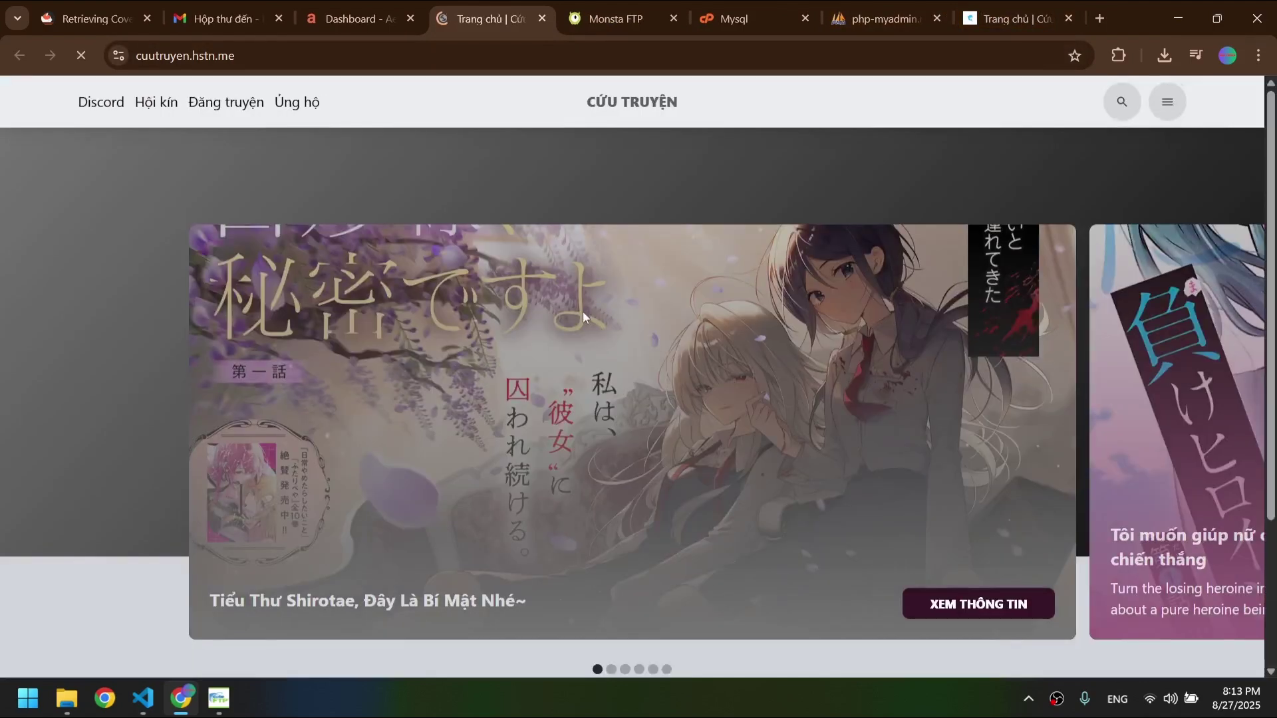
- Close the duplicate homepage, MySQL panel and Monsta FTP tabs, keeping the Cứu Truyện homepage
click(265, 57)
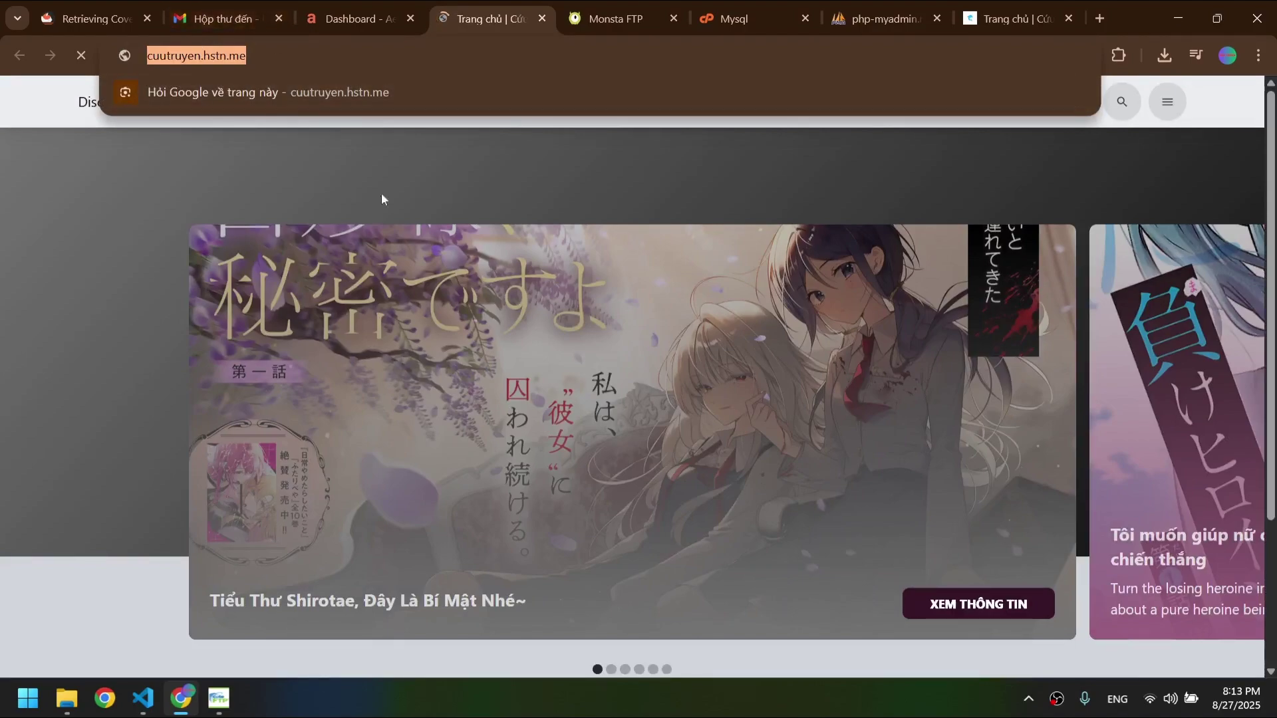
click(399, 212)
scroll(506, 312, down, 3)
scroll(552, 342, down, 10)
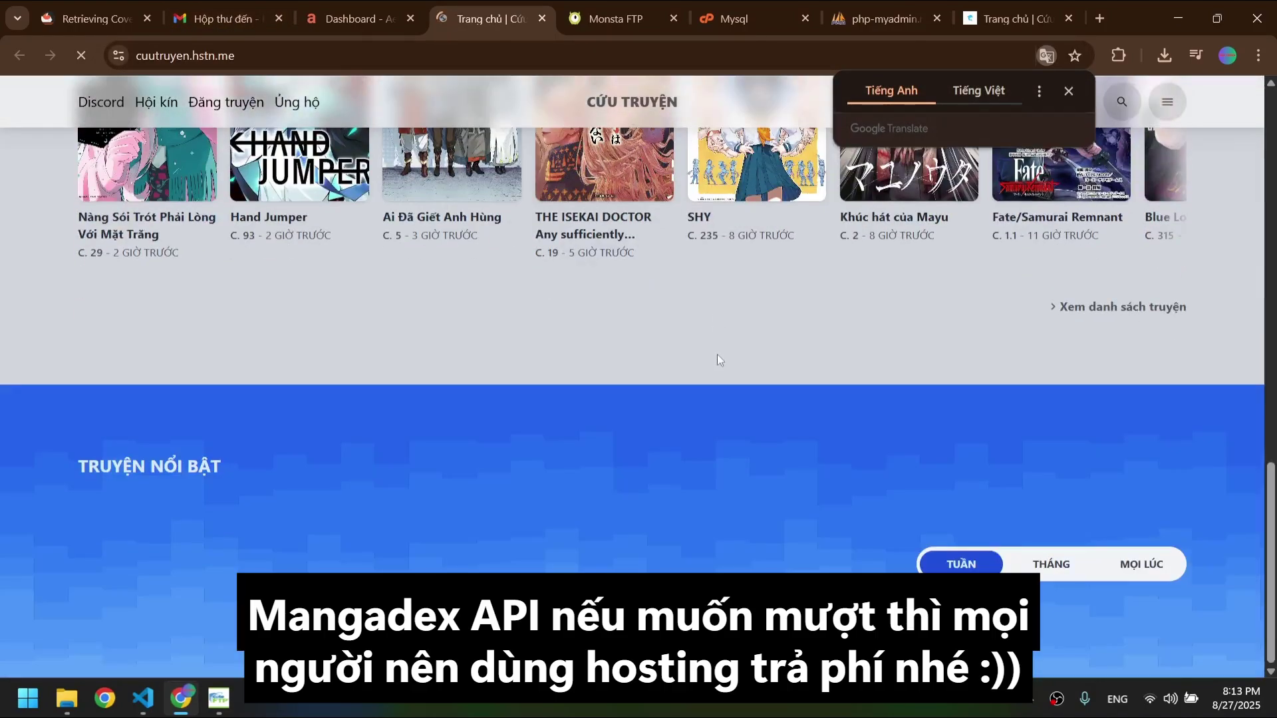
click(1069, 18)
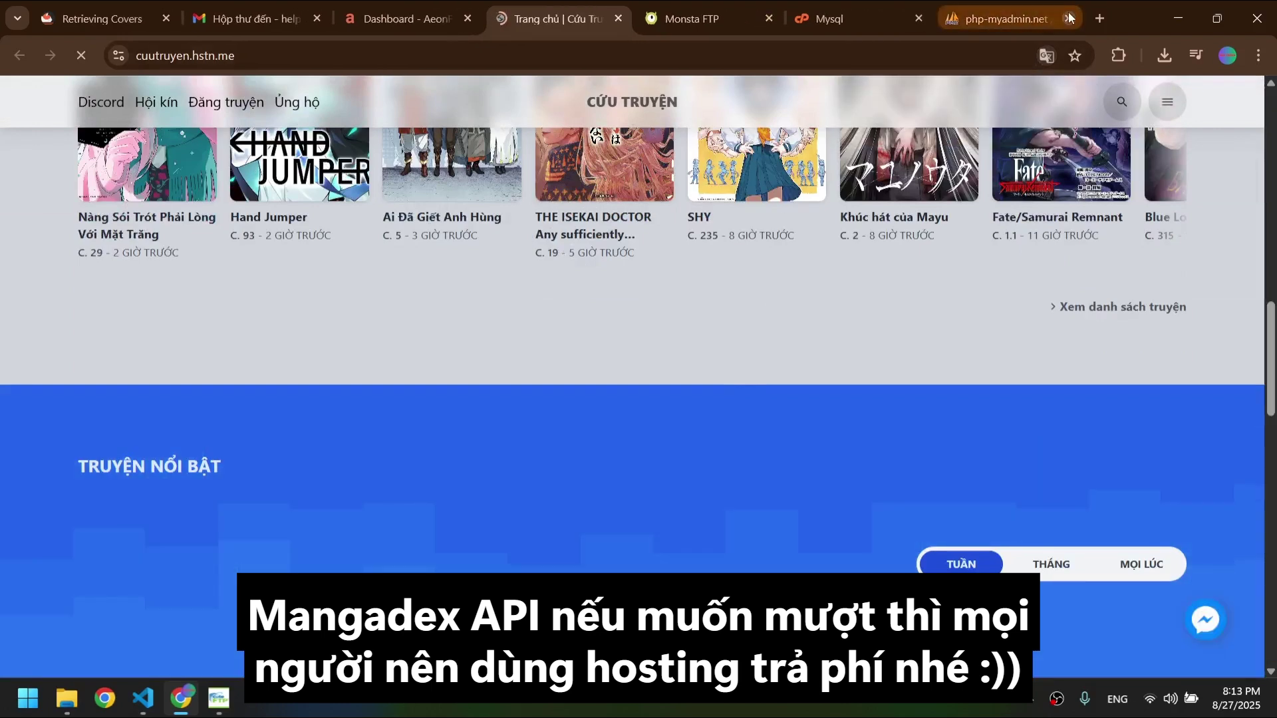
click(1048, 18)
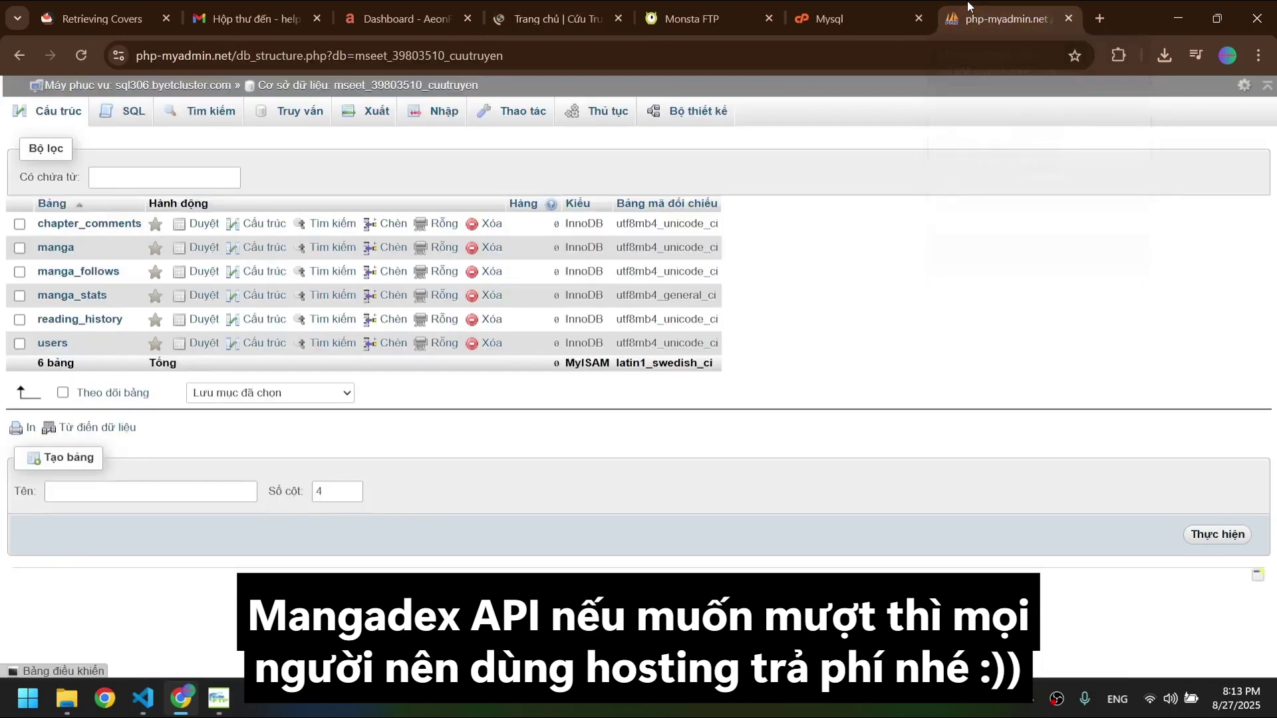
click(904, 11)
click(919, 19)
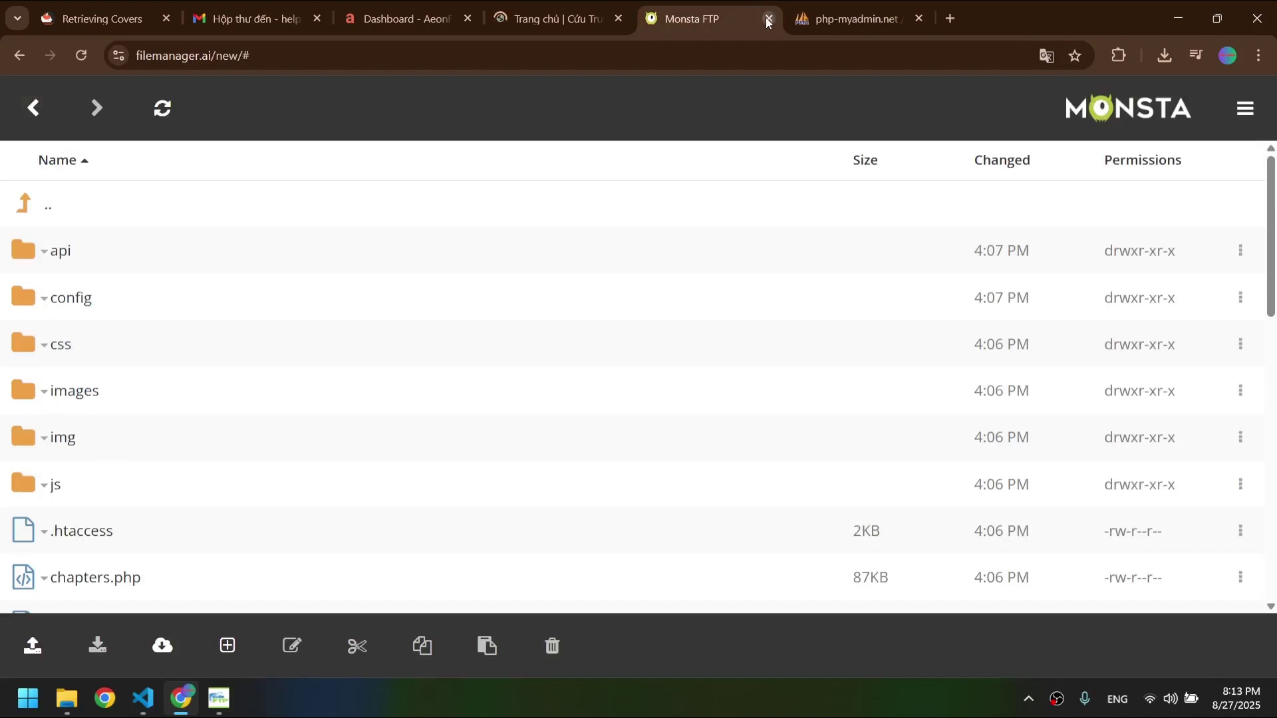
click(768, 19)
click(553, 18)
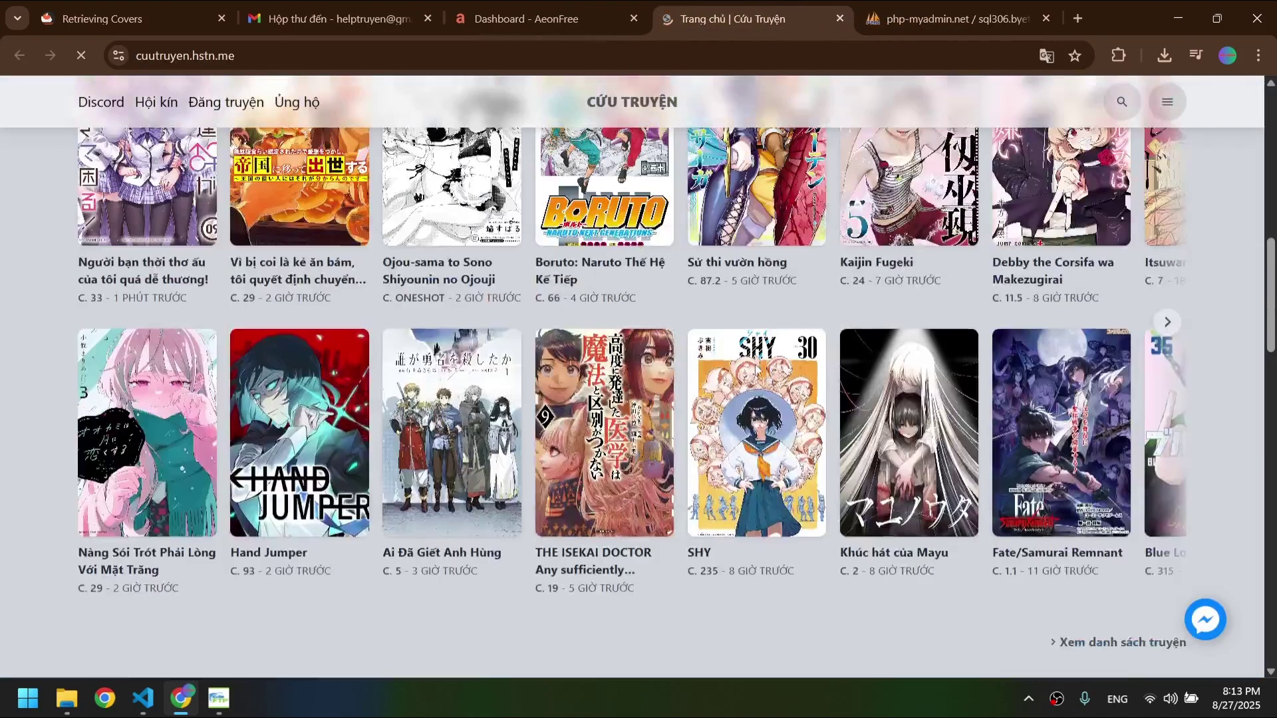
- Browse the homepage and open the 'Nàng Sói Trót Phải Lòng Với Mặt Trăng' detail page
scroll(755, 364, down, 12)
scroll(756, 364, up, 11)
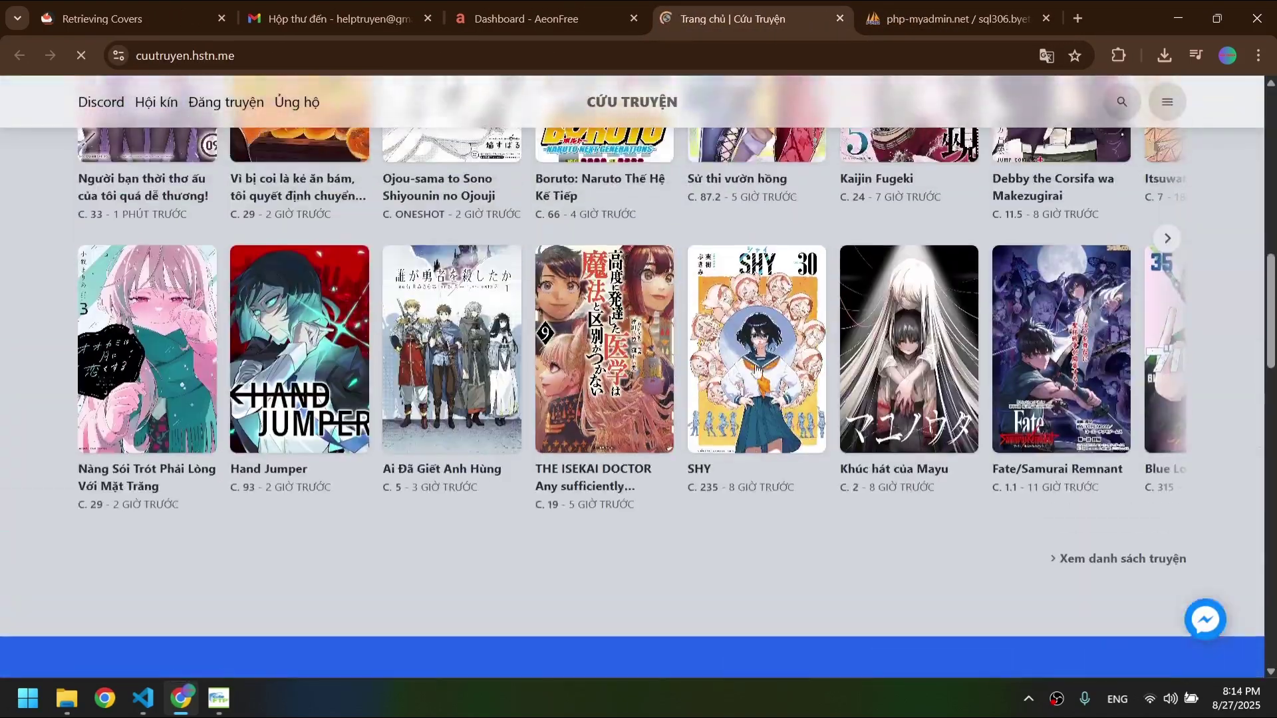
scroll(796, 421, up, 4)
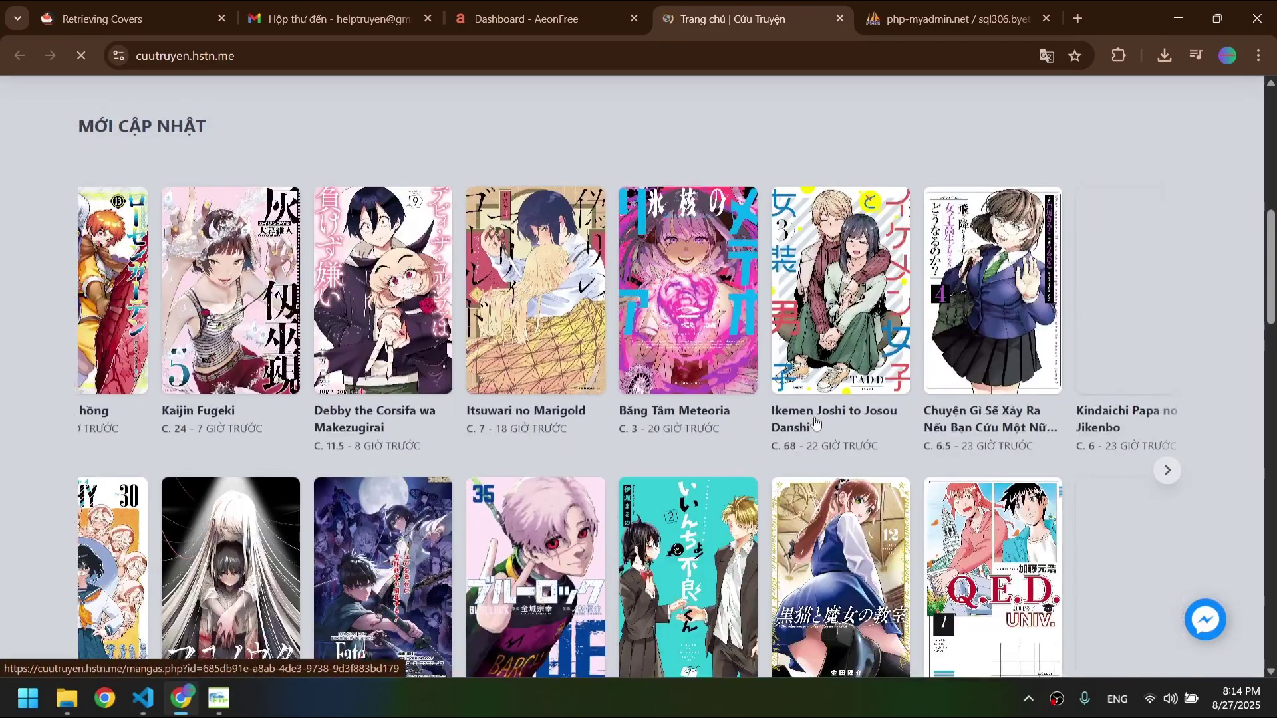
scroll(817, 424, up, 6)
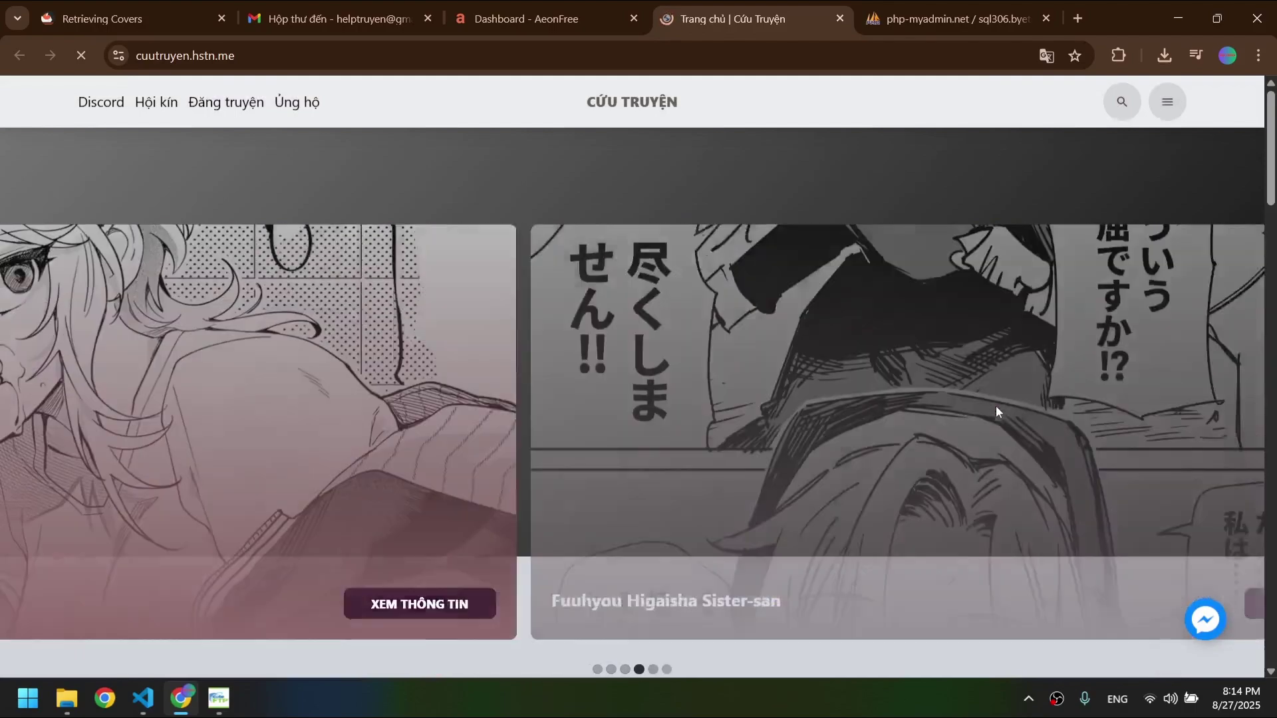
scroll(975, 425, down, 7)
scroll(934, 436, up, 7)
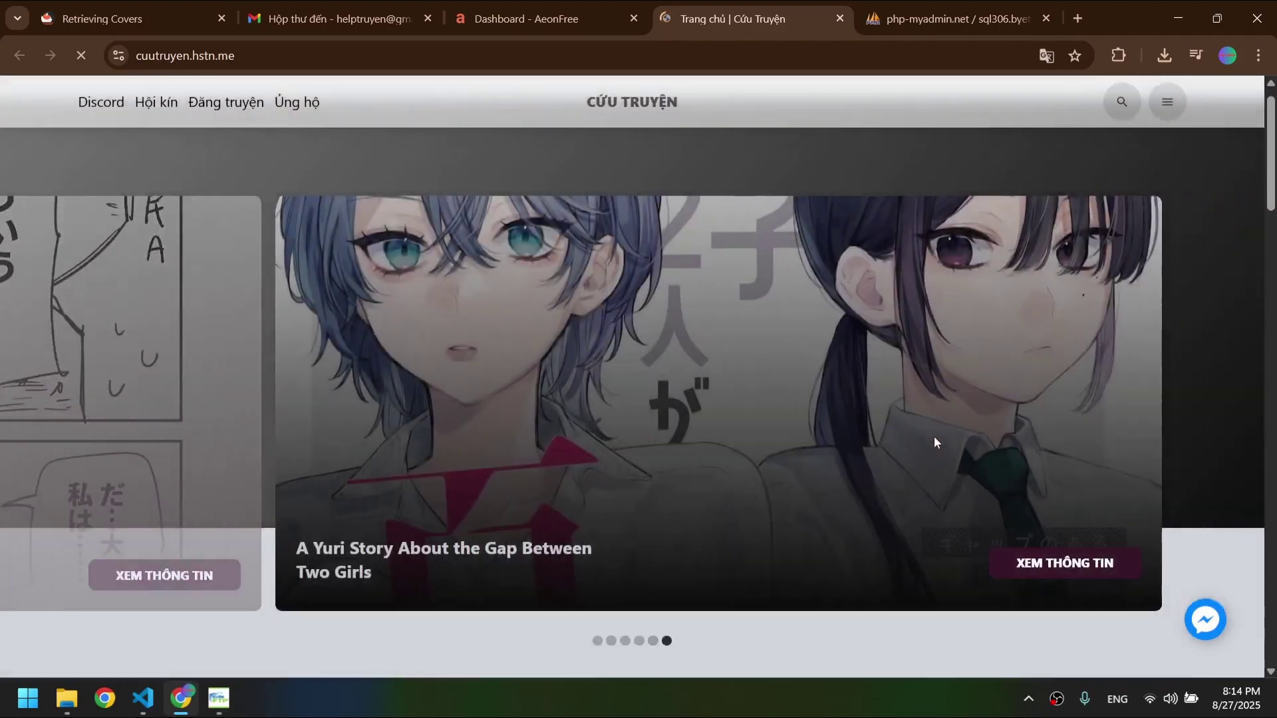
scroll(934, 436, down, 5)
scroll(386, 373, left, 5)
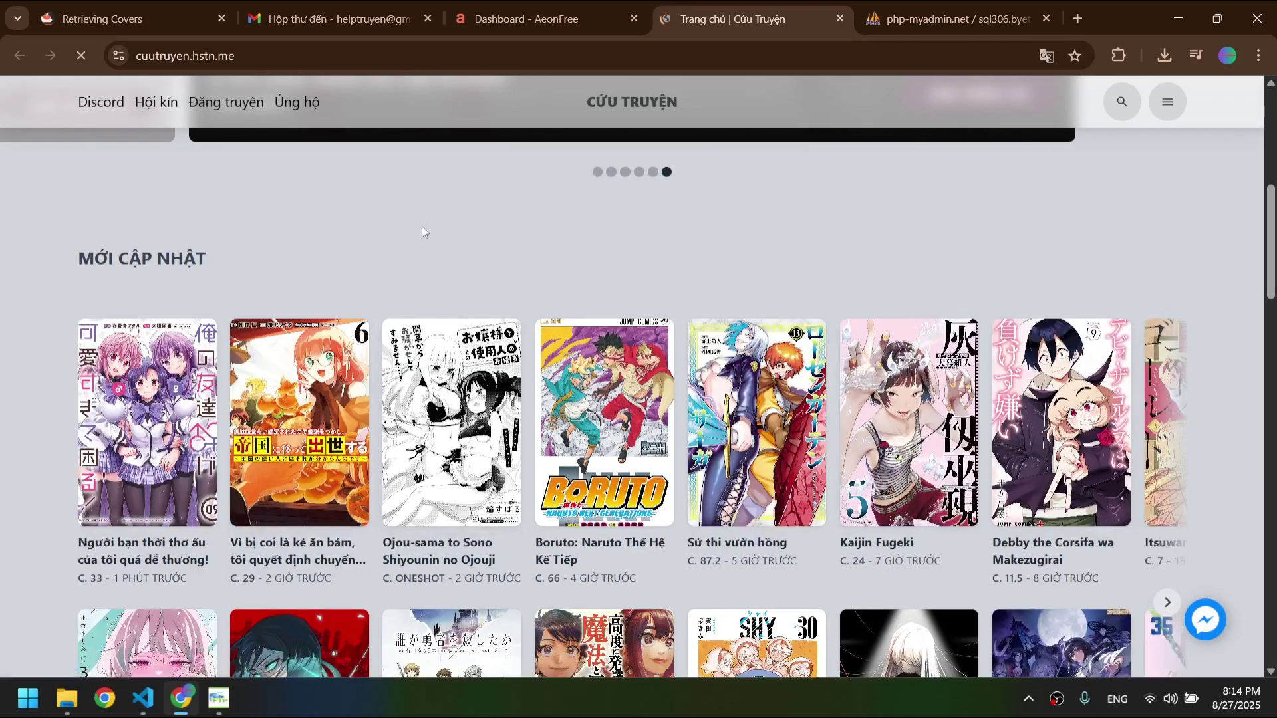
scroll(421, 228, down, 4)
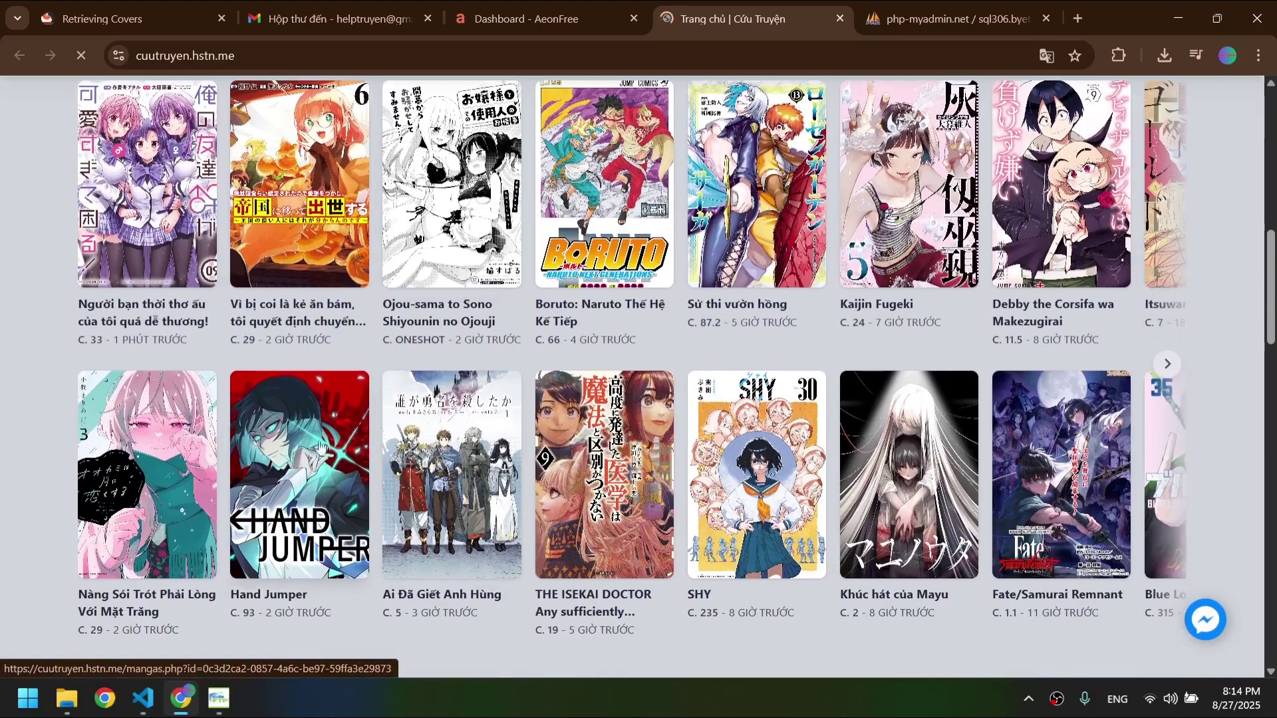
click(136, 473)
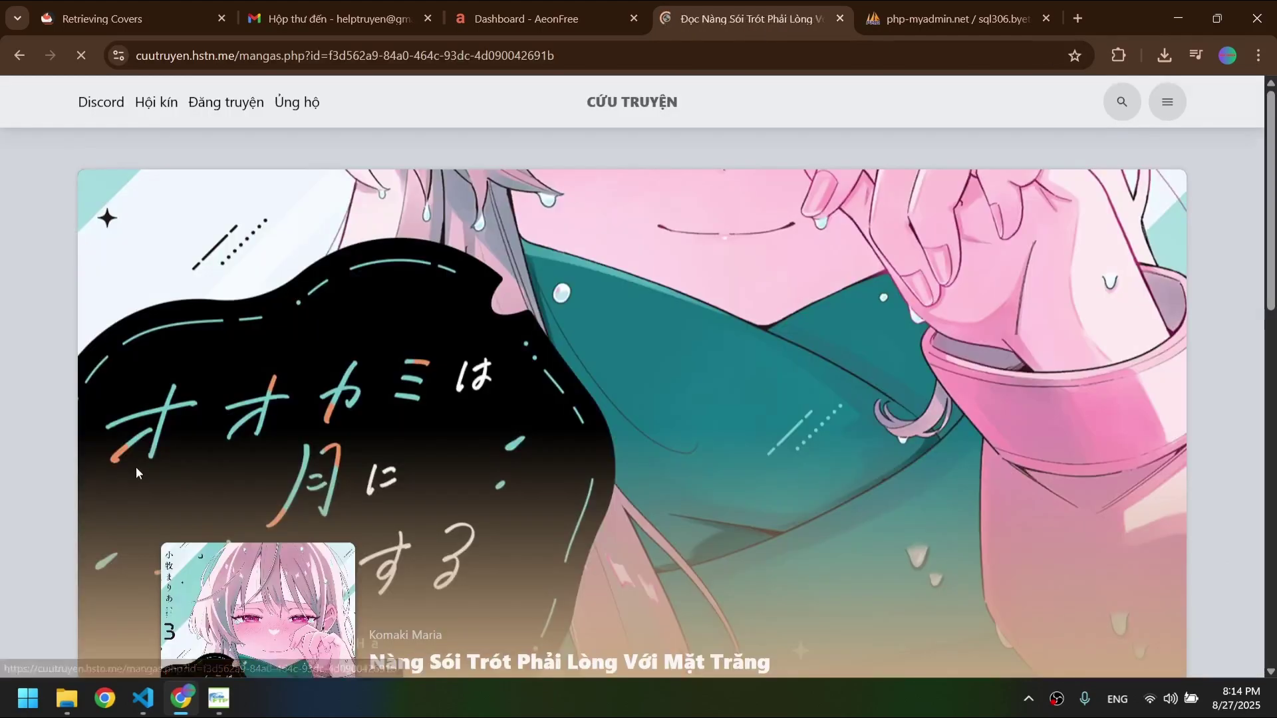
- Open the Cứu Truyện homepage from the site logo in a new tab and compare it with the Nàng Sói page
scroll(325, 501, down, 4)
scroll(325, 501, down, 7)
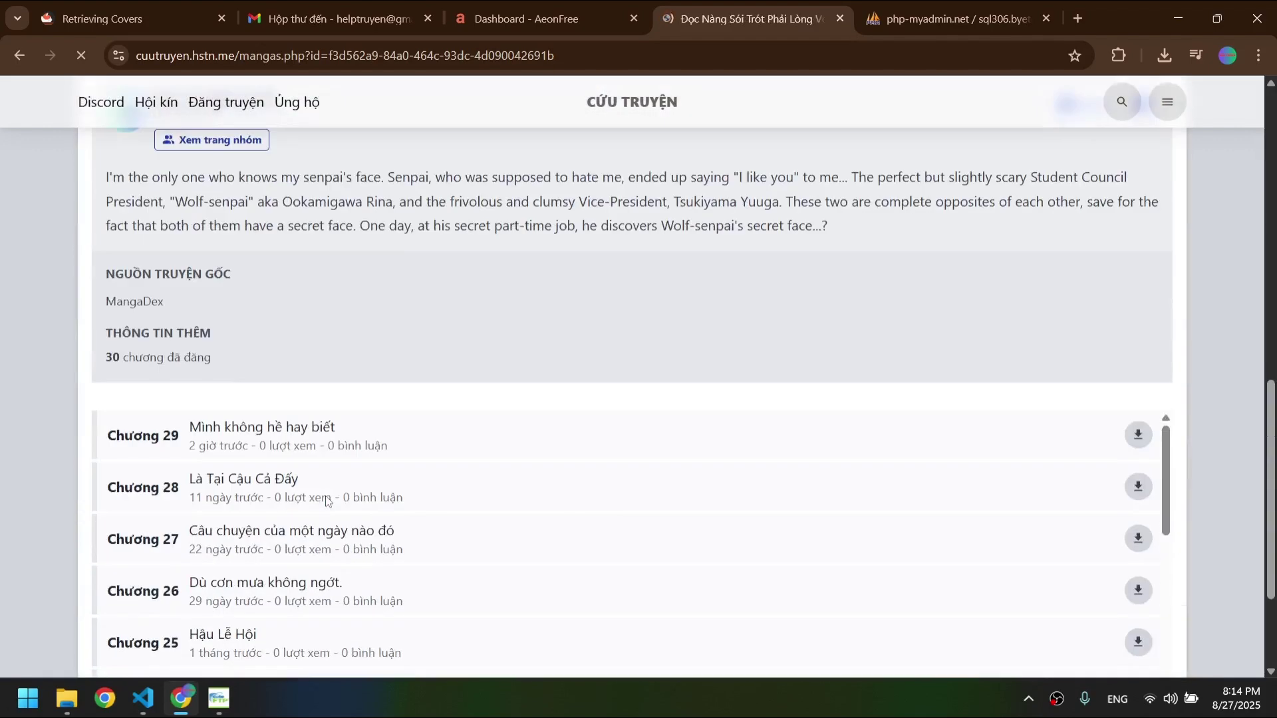
scroll(535, 225, up, 5)
middle_click(624, 88)
click(775, 5)
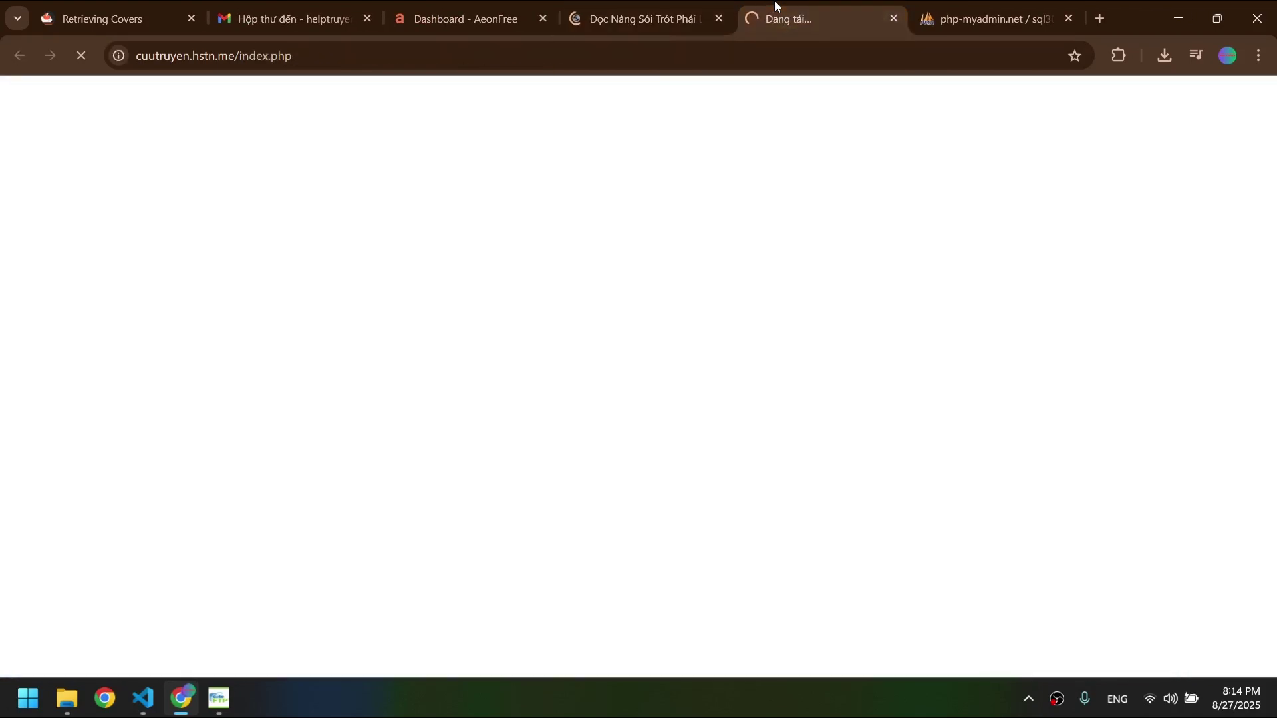
key(ctrl+shift+Tab)
key(ctrl+l)
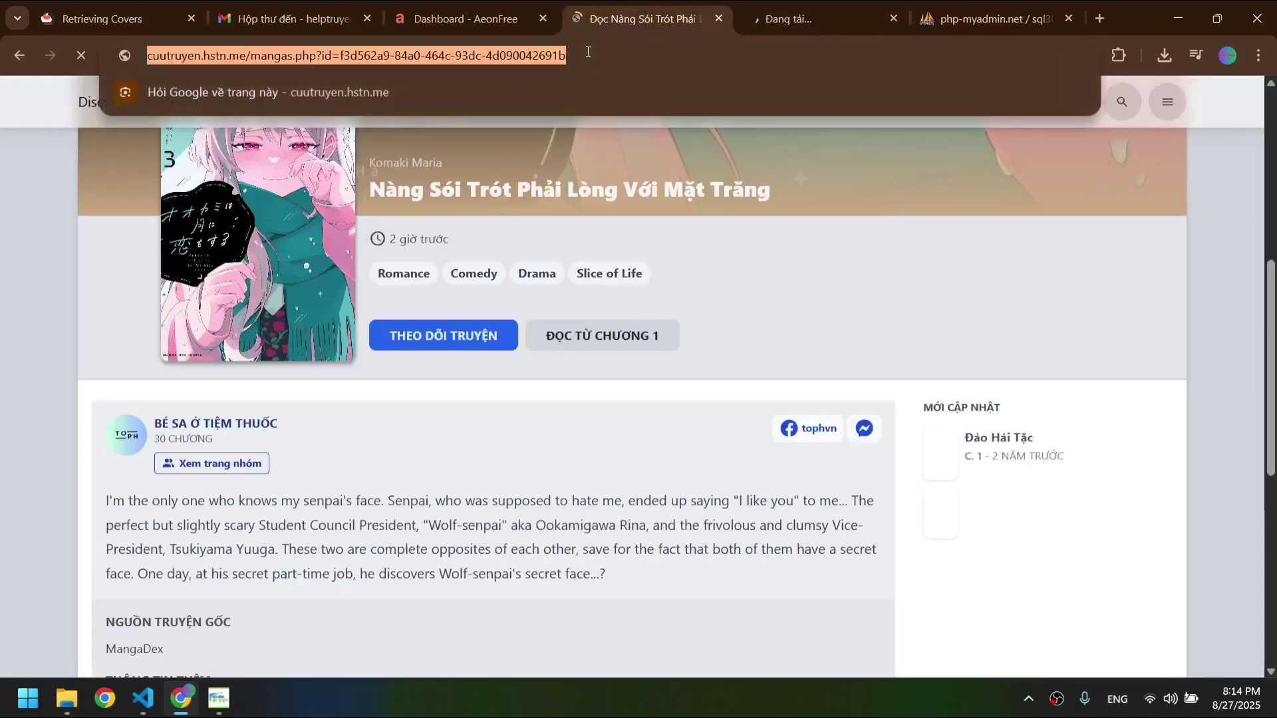
key(End)
click(838, 6)
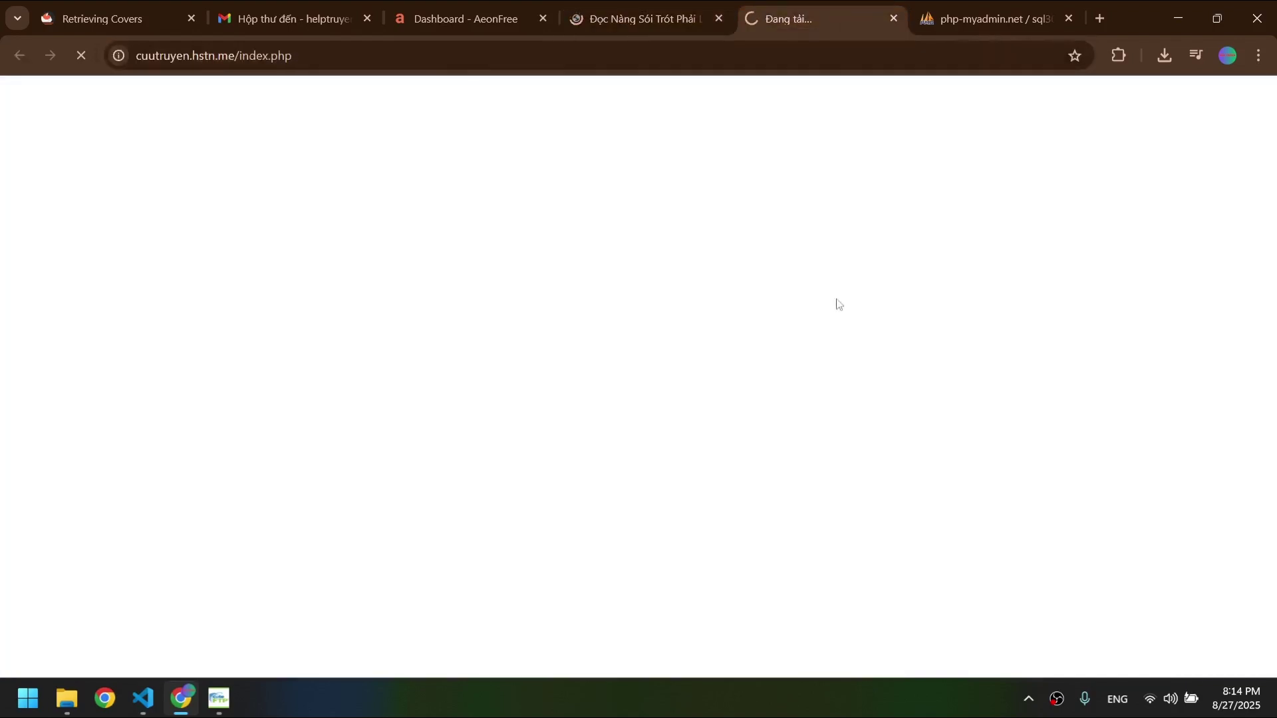
key(ctrl+shift+Tab)
scroll(693, 394, down, 4)
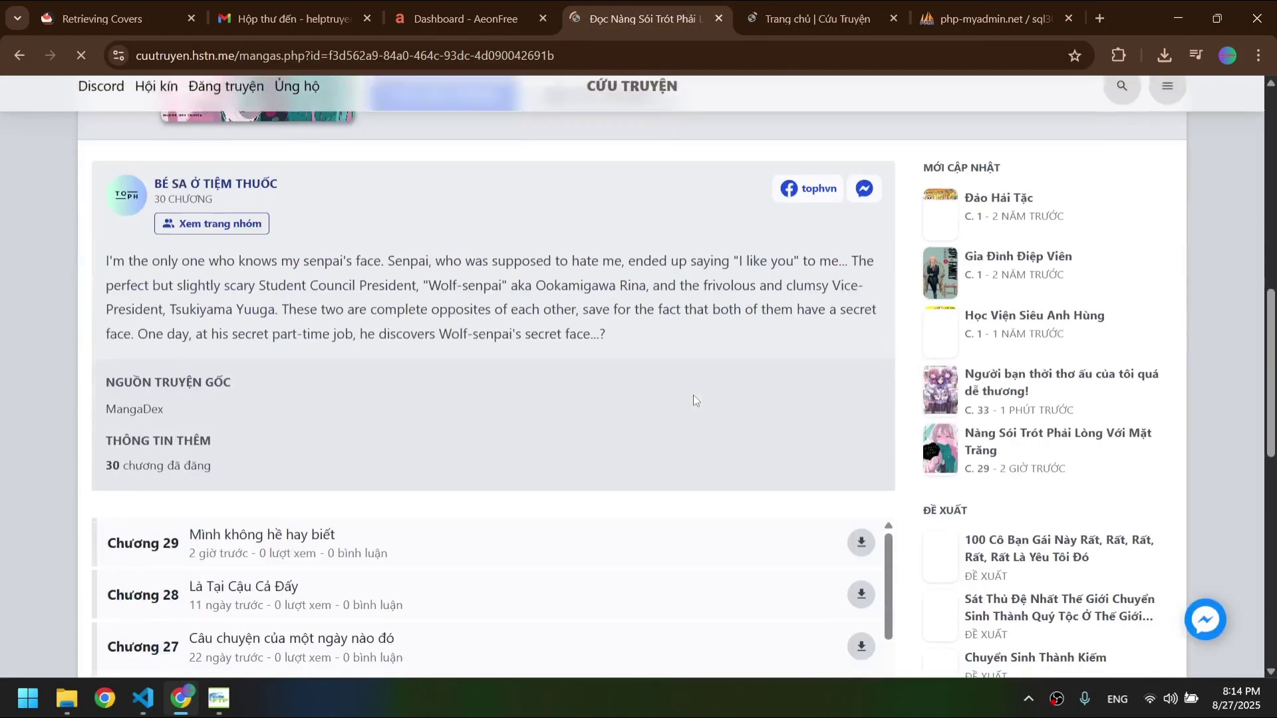
key(ctrl+Tab)
scroll(865, 364, down, 3)
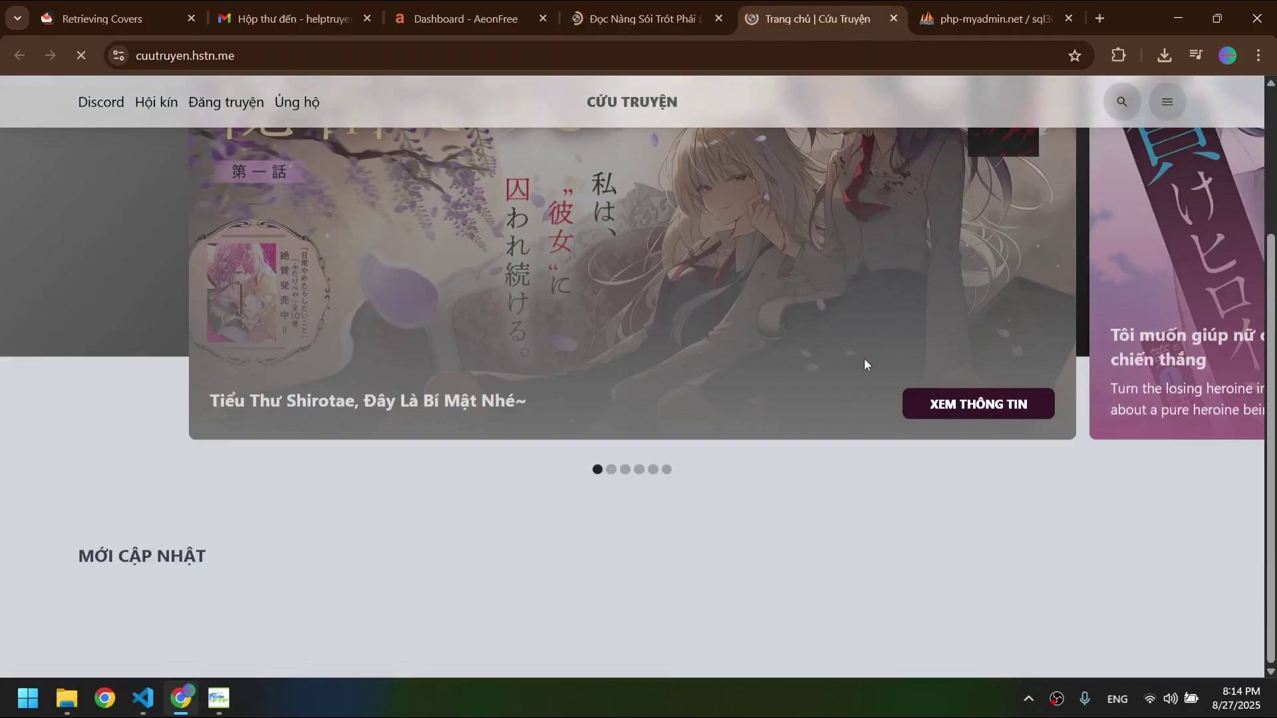
- Confirm Nàng Sói shows 10 views under Truyện nổi bật, then switch to phpMyAdmin
scroll(838, 364, down, 10)
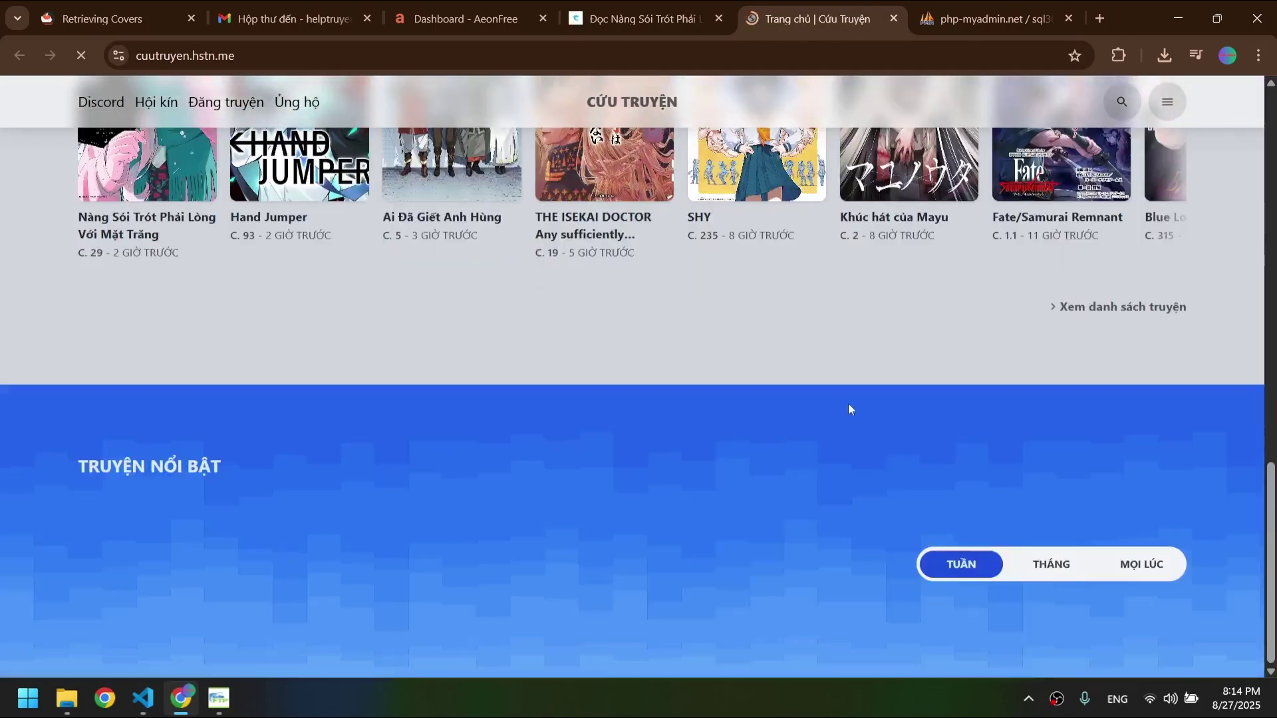
scroll(848, 426, down, 4)
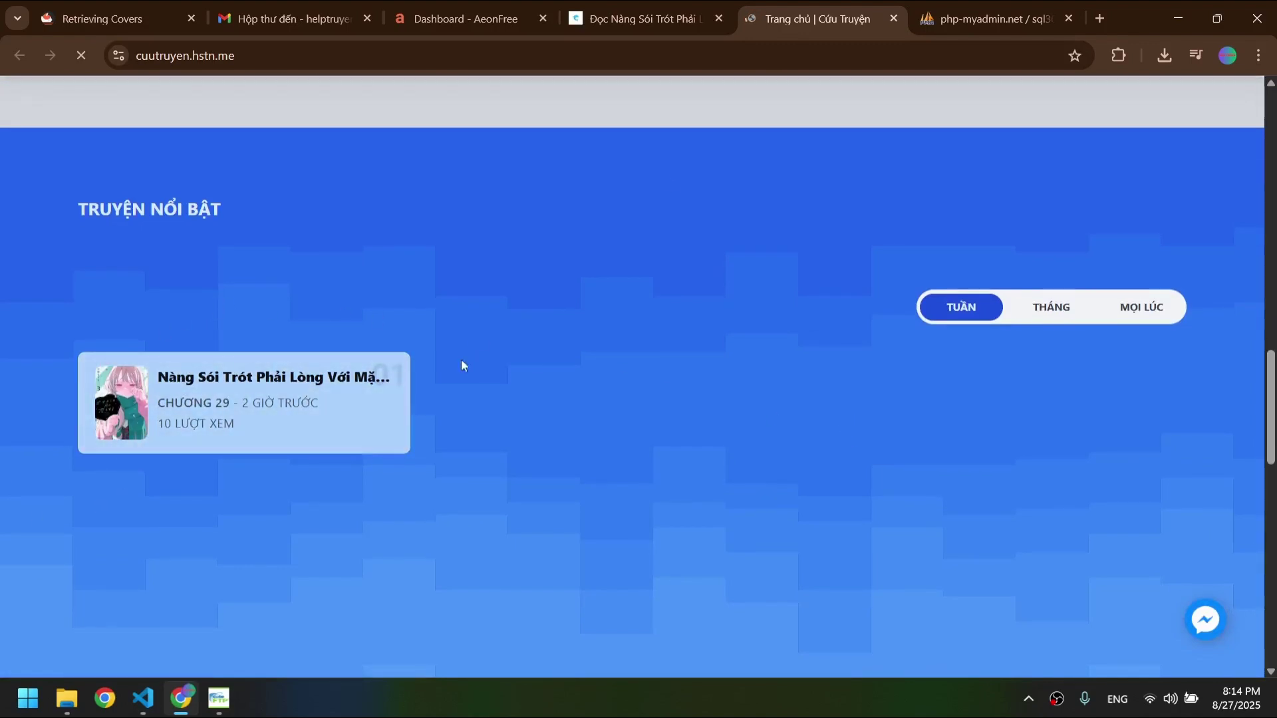
click(985, 18)
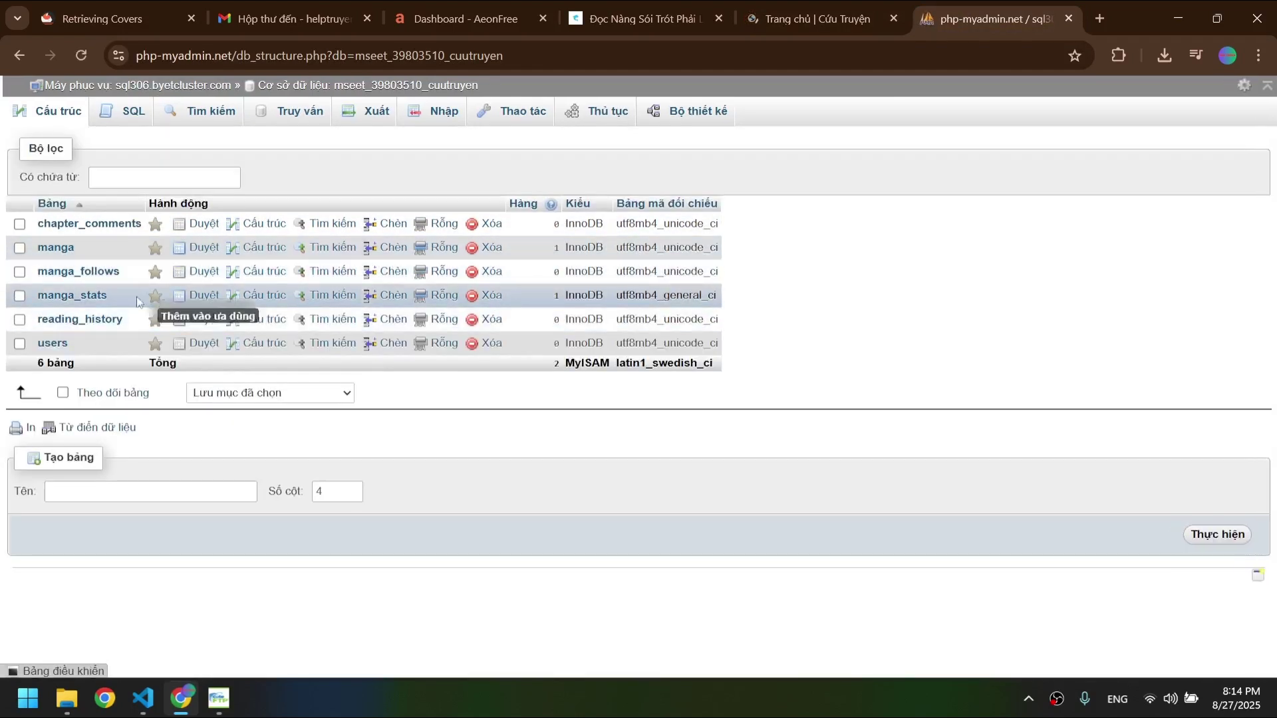
- Browse manga_stats showing 10 total views, then browse the manga table's single row
click(69, 297)
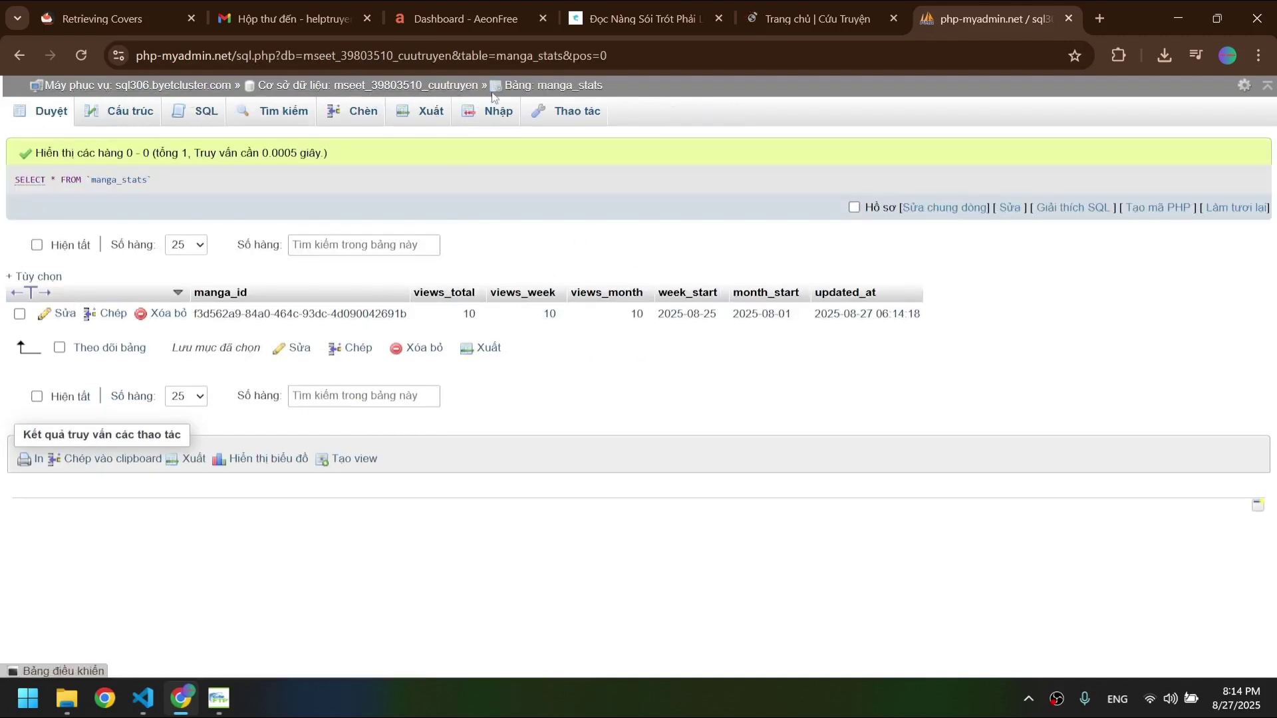
click(429, 93)
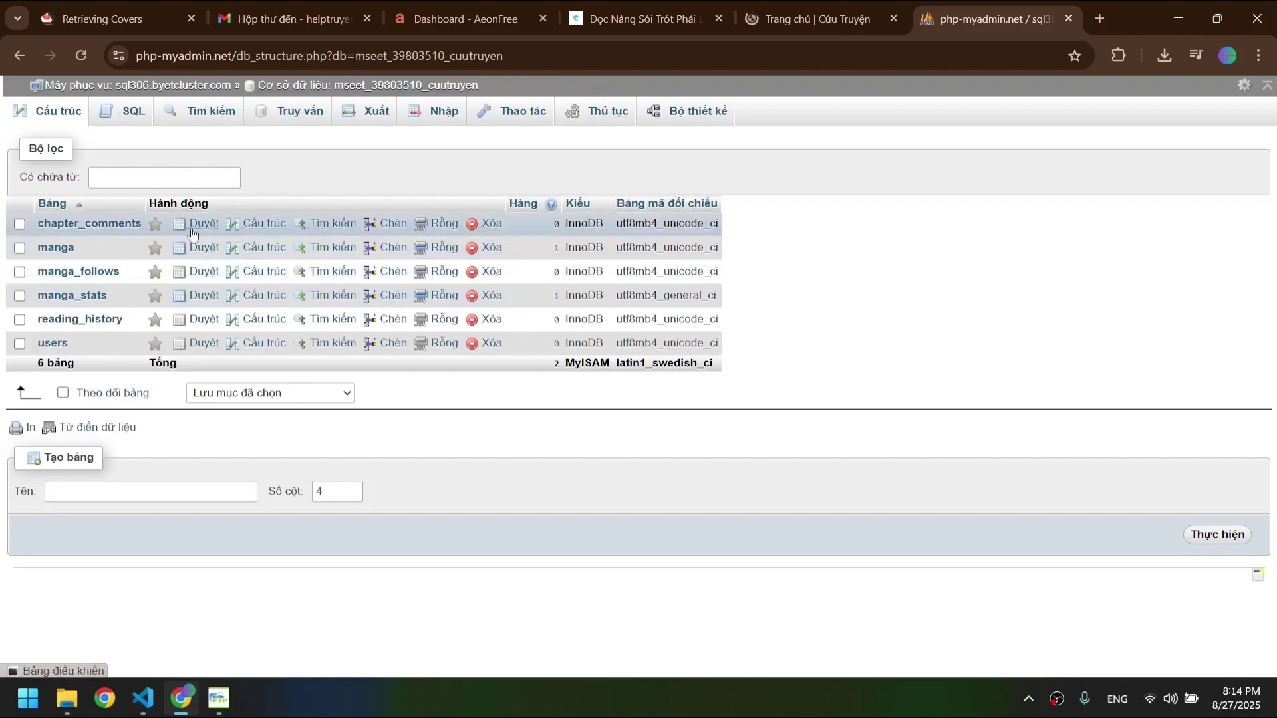
click(200, 248)
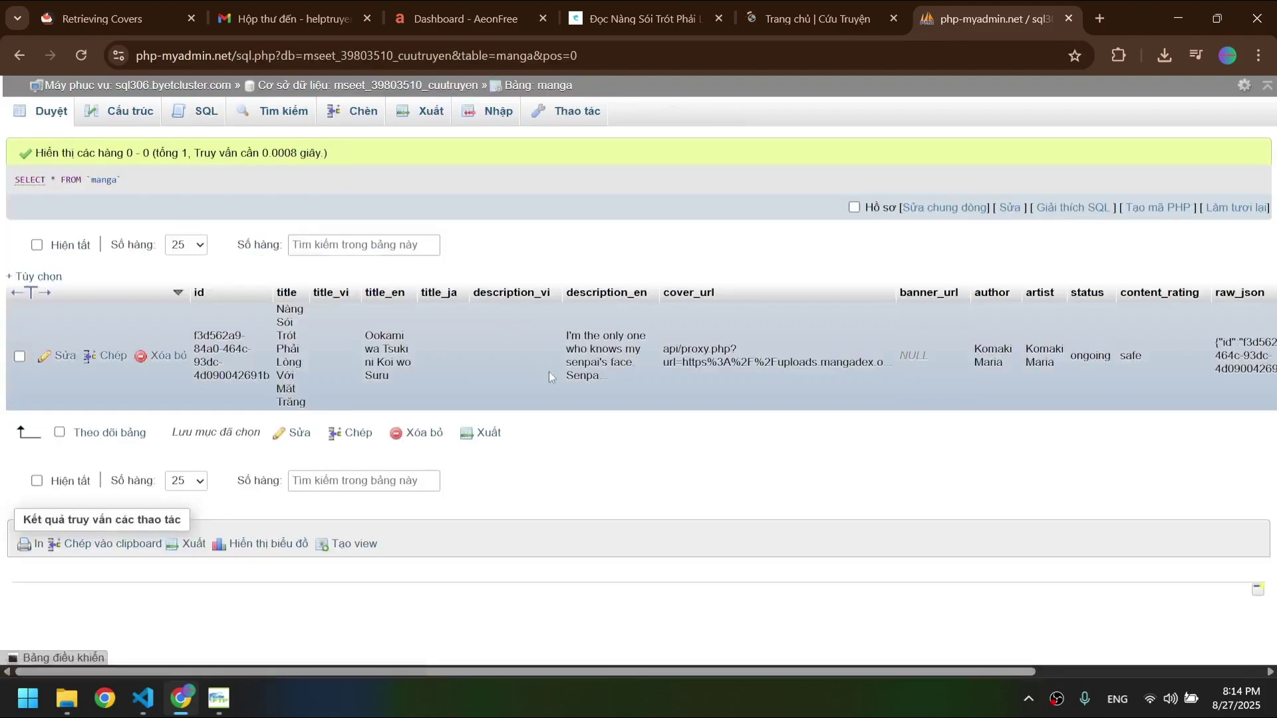
scroll(551, 377, right, 4)
scroll(649, 324, left, 4)
- Open api/proxy.php in VS Code and look through the MangaDex image proxy code
click(143, 699)
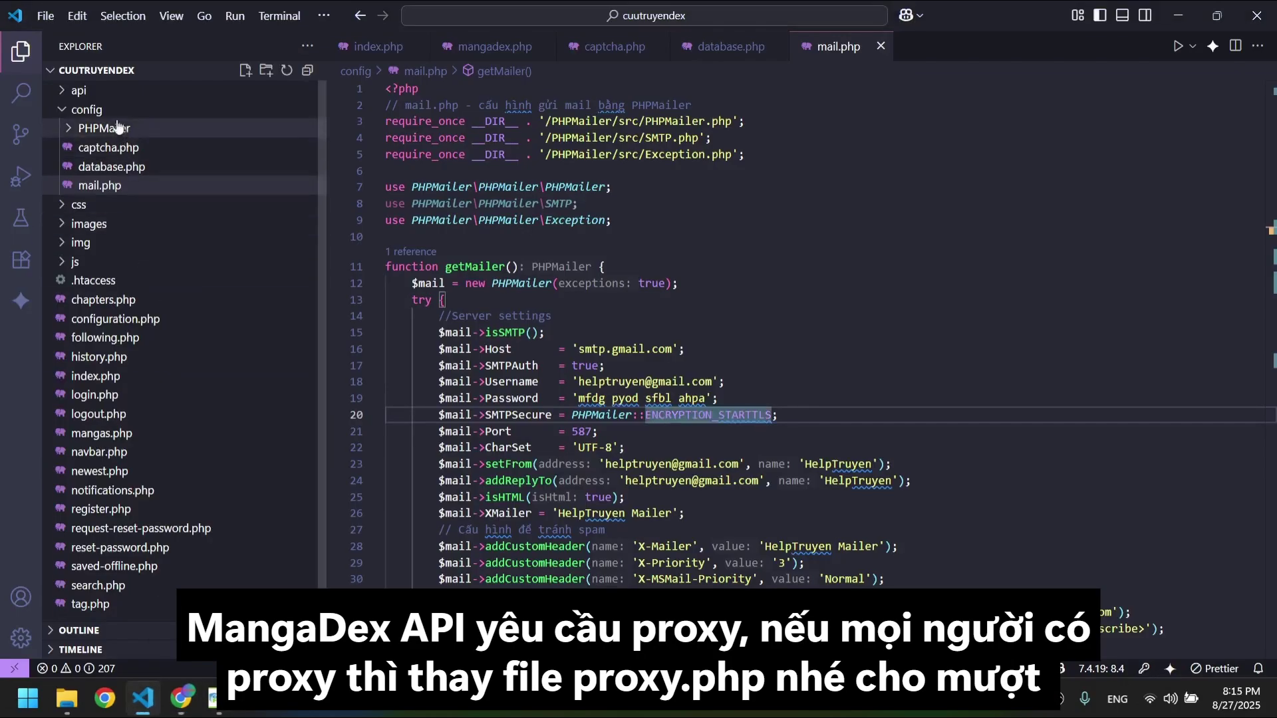
click(93, 109)
click(100, 91)
click(103, 262)
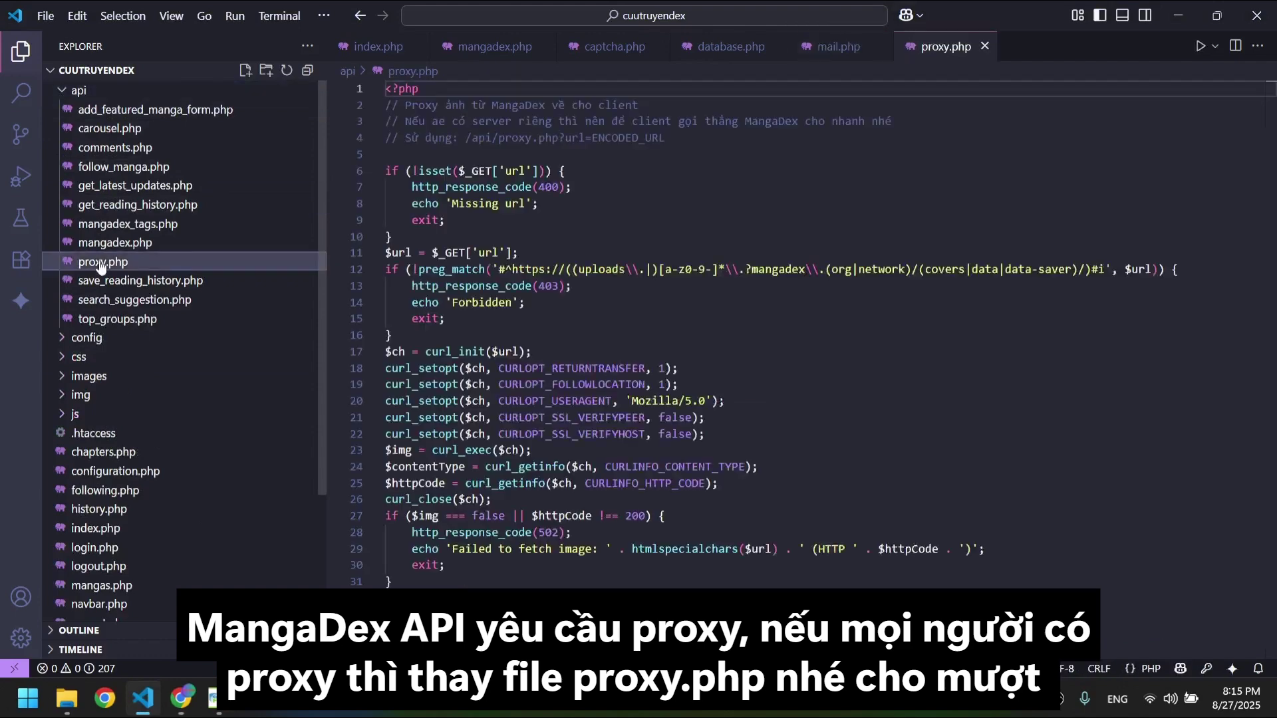
click(783, 253)
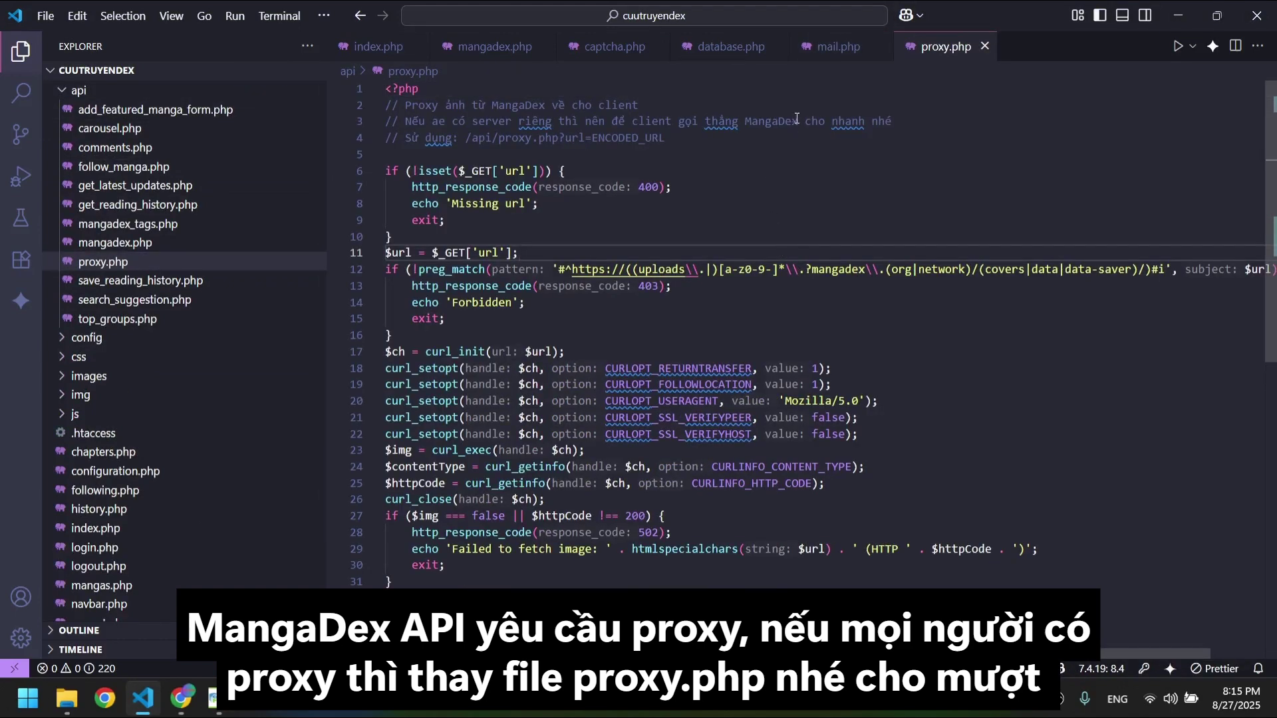
scroll(805, 193, down, 10)
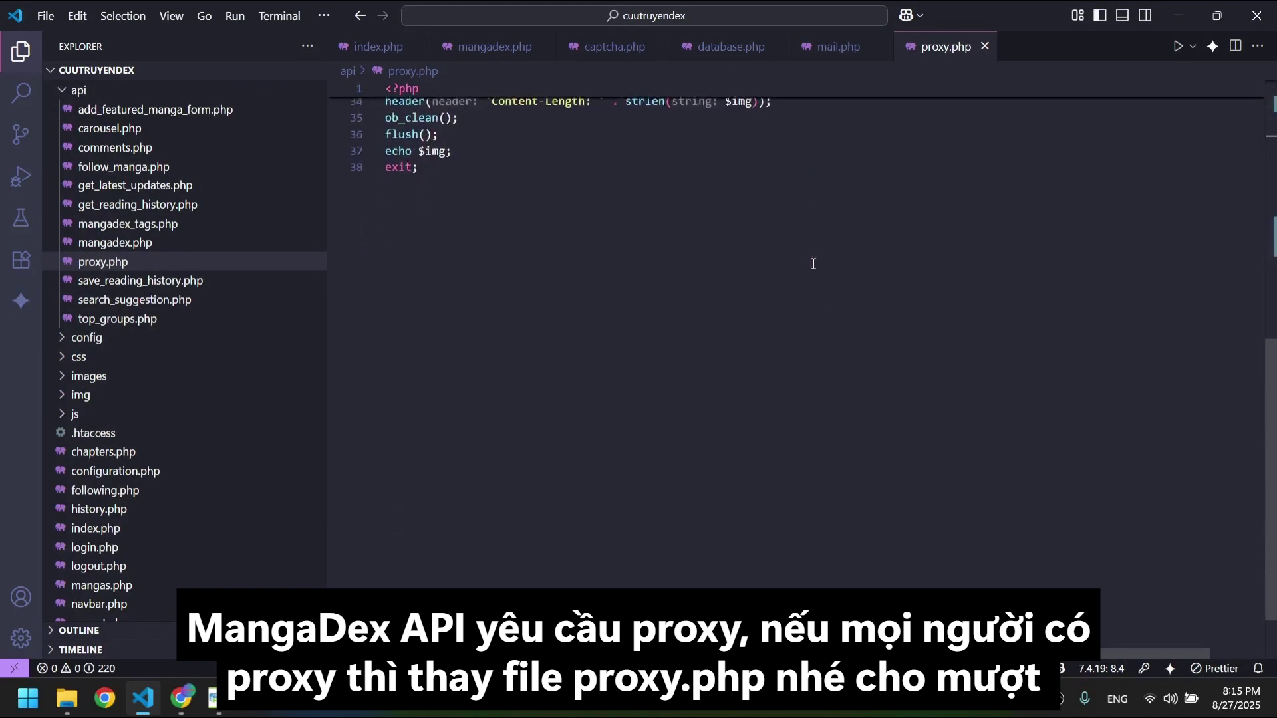
scroll(813, 264, up, 10)
click(798, 186)
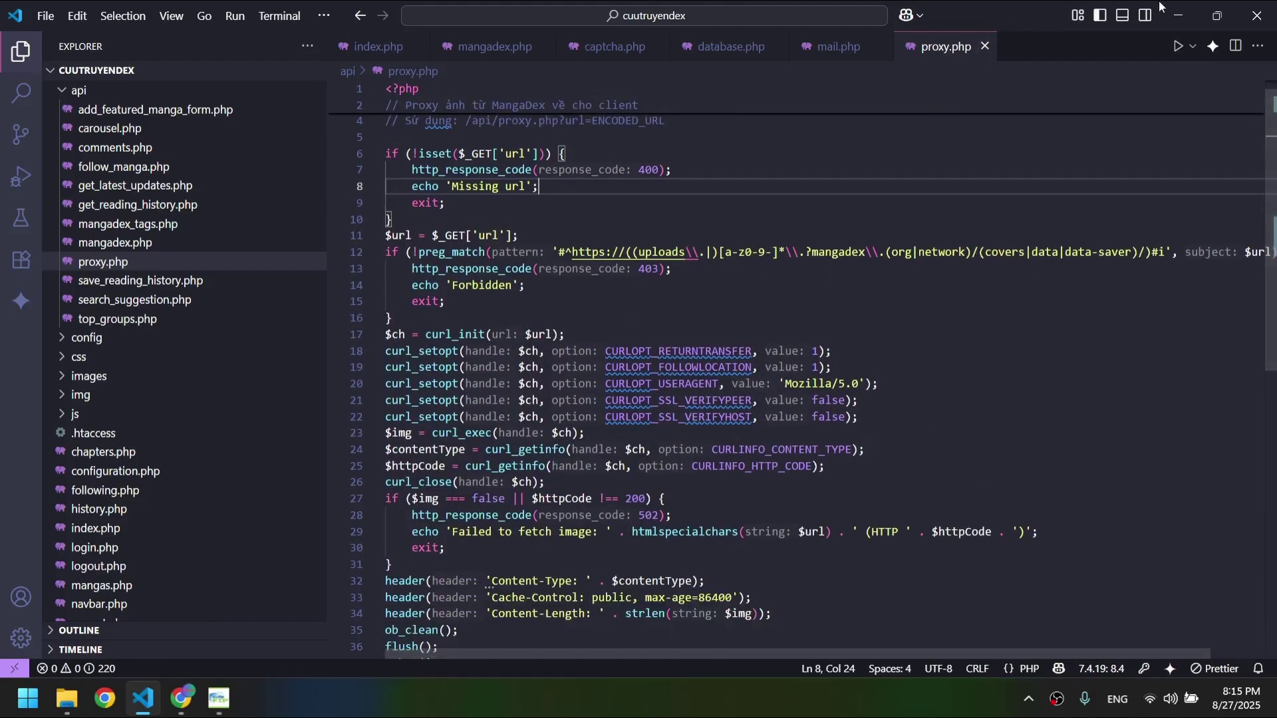
- Return to the browser's Nàng Sói manga detail page
click(1178, 14)
click(818, 19)
click(699, 20)
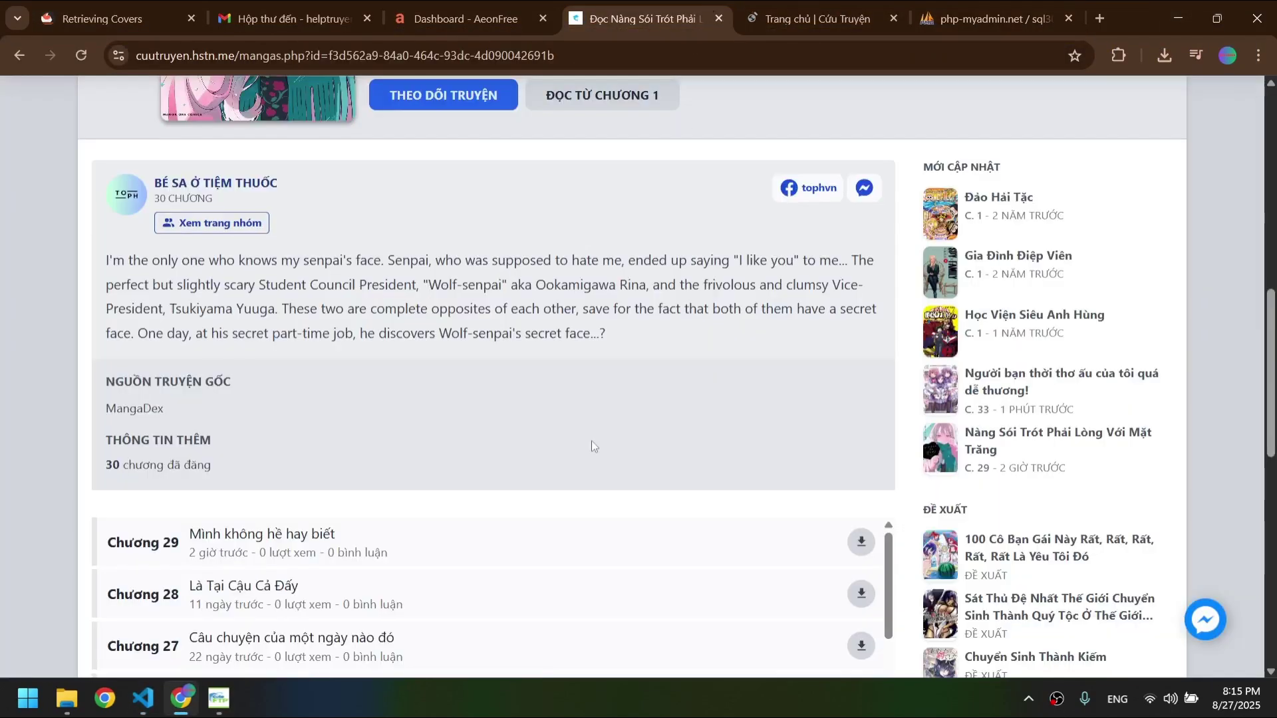
- Scroll the Nàng Sói chapter list and inspect the page in iPhone 12 Pro device mode
scroll(592, 445, down, 5)
scroll(589, 454, down, 10)
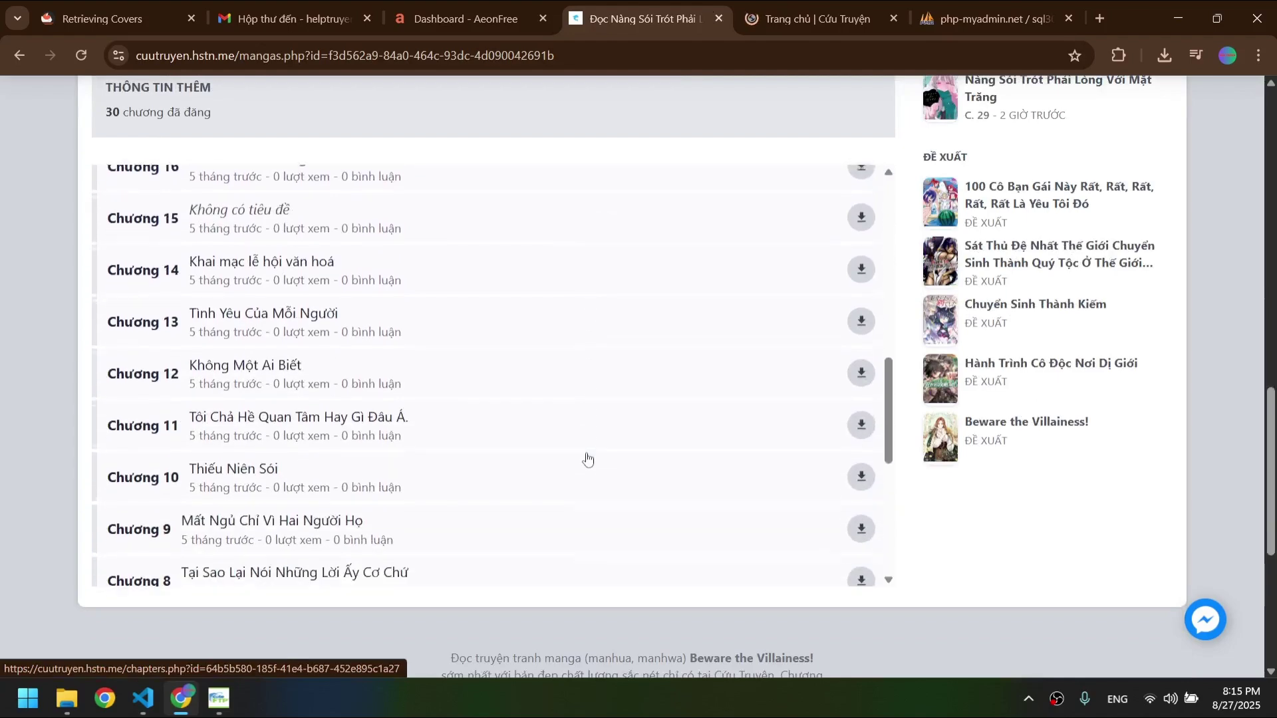
scroll(587, 458, down, 6)
scroll(587, 458, up, 15)
scroll(587, 458, up, 7)
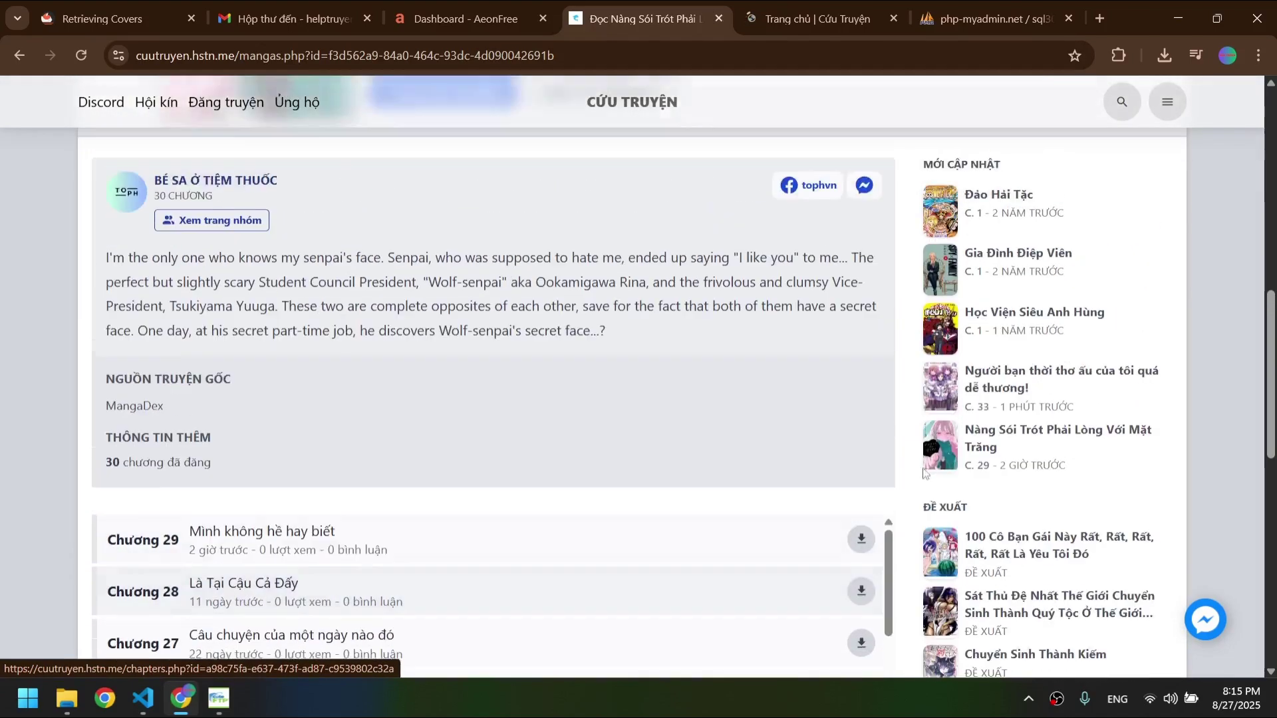
right_click(861, 254)
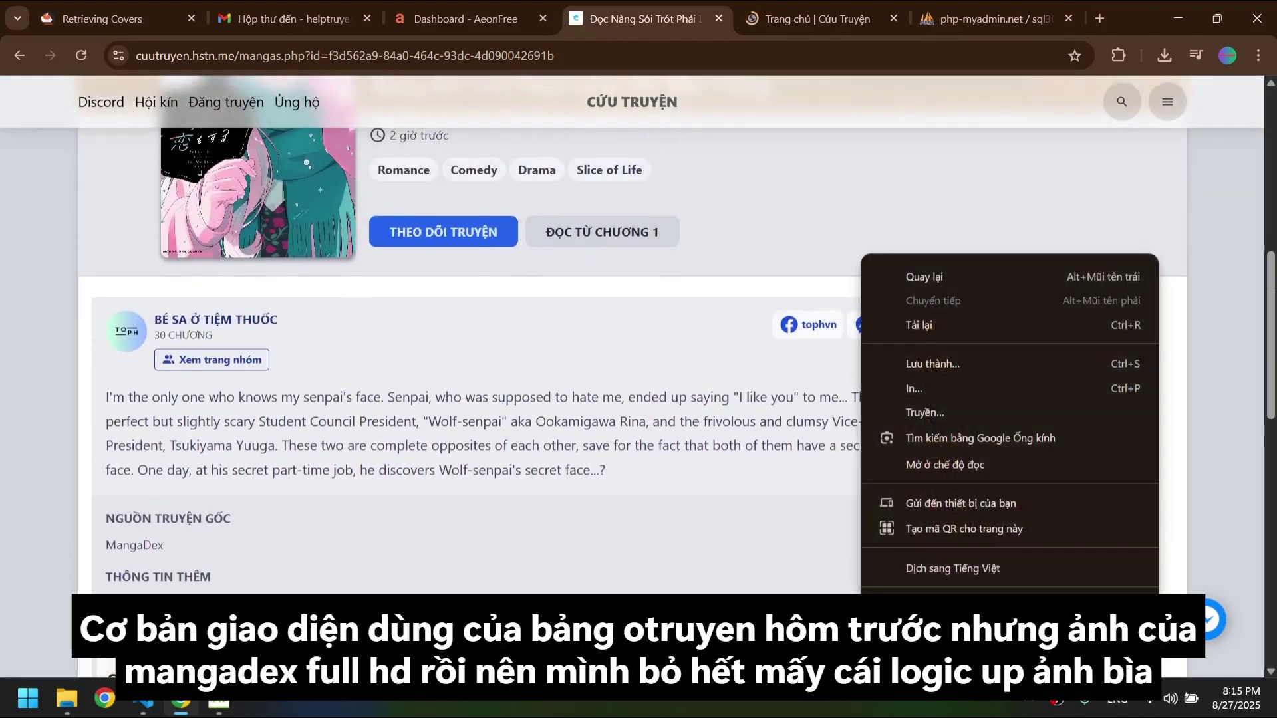
click(945, 607)
scroll(426, 290, up, 3)
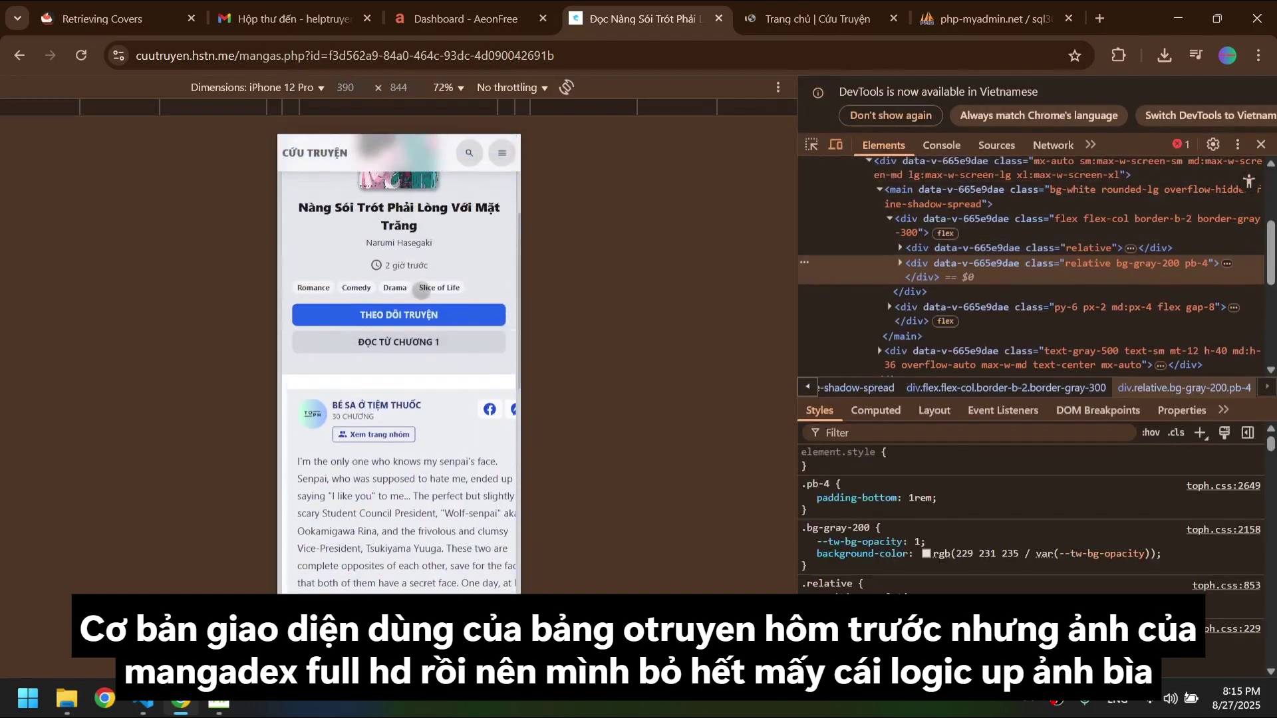
scroll(421, 291, up, 3)
scroll(420, 295, down, 15)
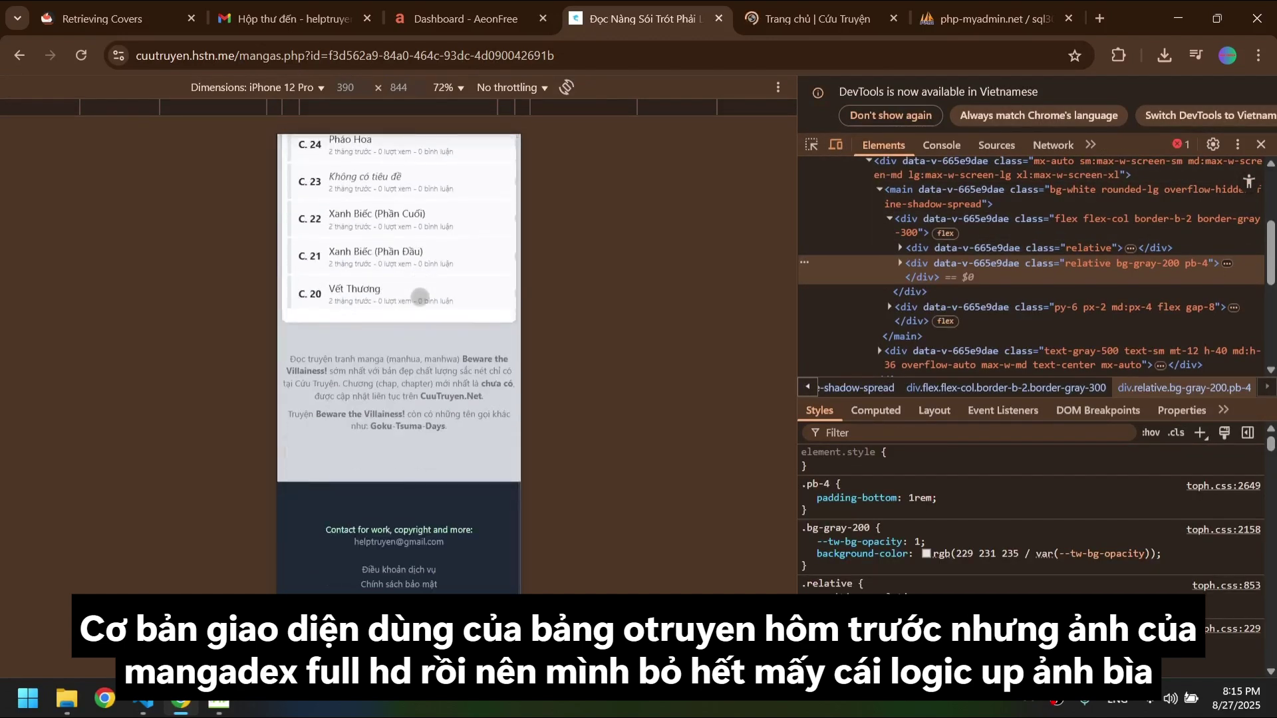
scroll(420, 297, up, 5)
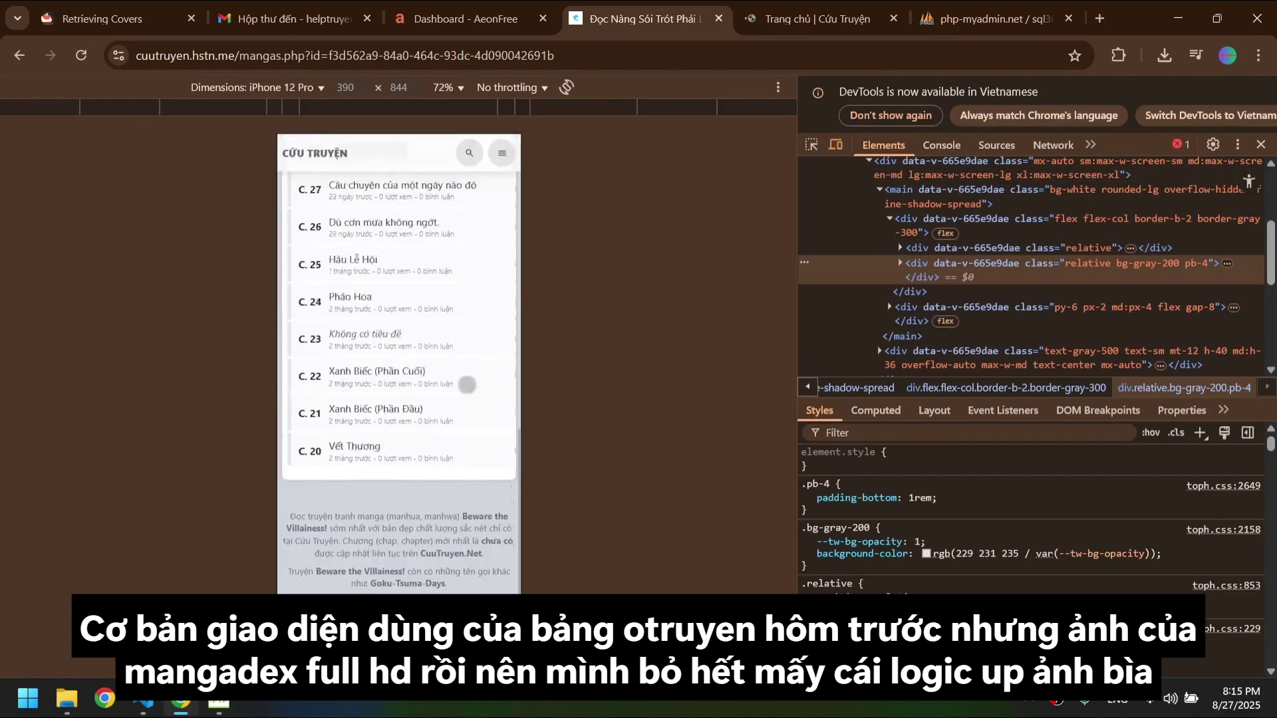
- Close DevTools to restore the desktop layout and move down to the Chương 29 row
click(1262, 143)
scroll(269, 382, down, 3)
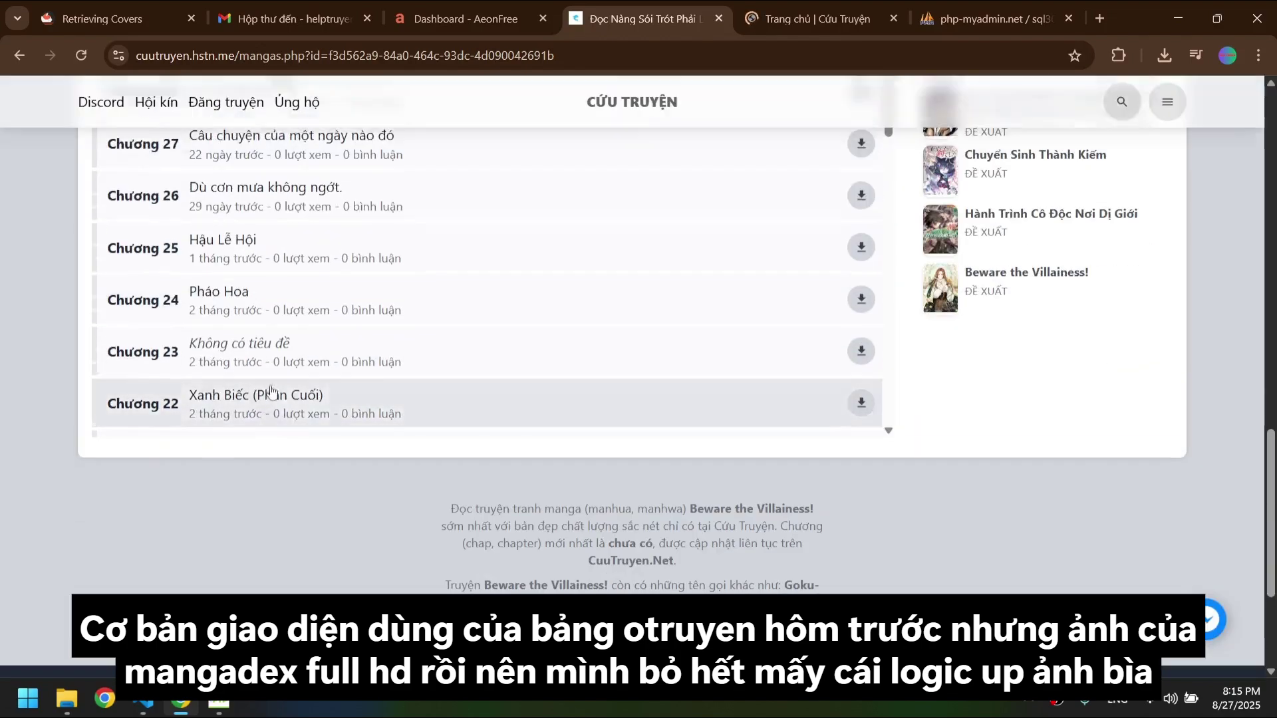
scroll(269, 389, up, 10)
scroll(581, 437, down, 5)
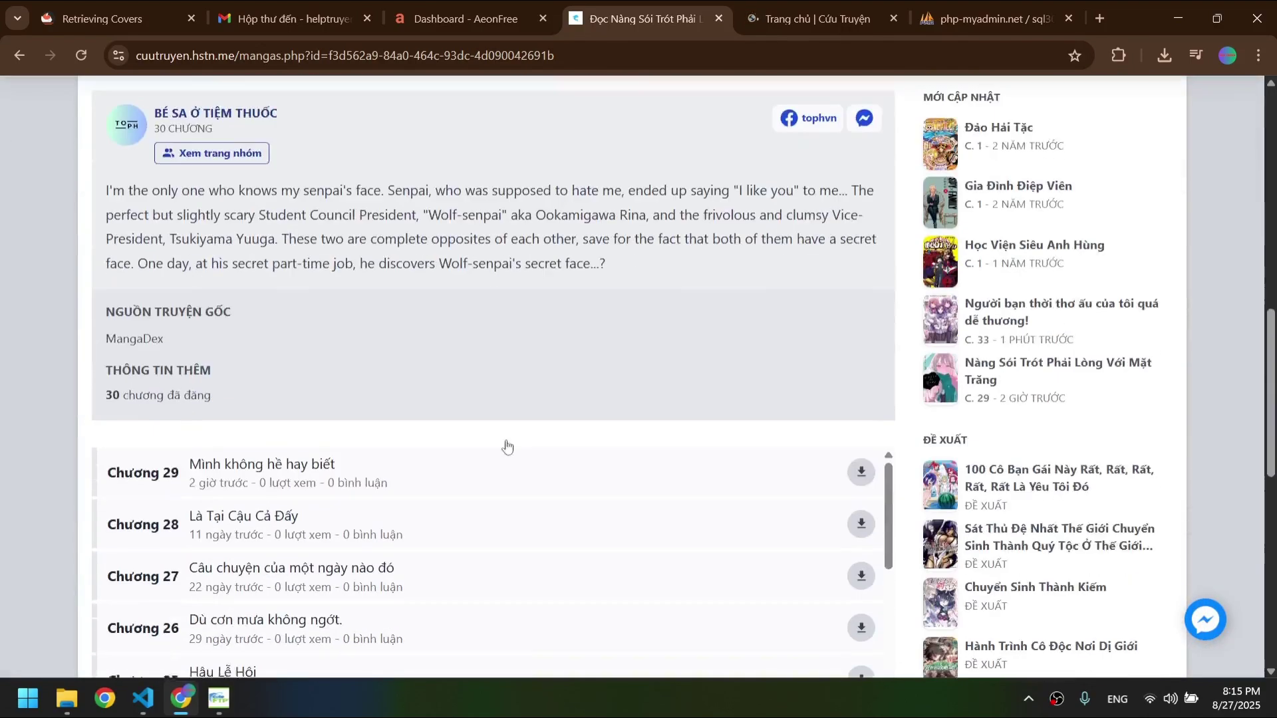
scroll(507, 446, down, 1)
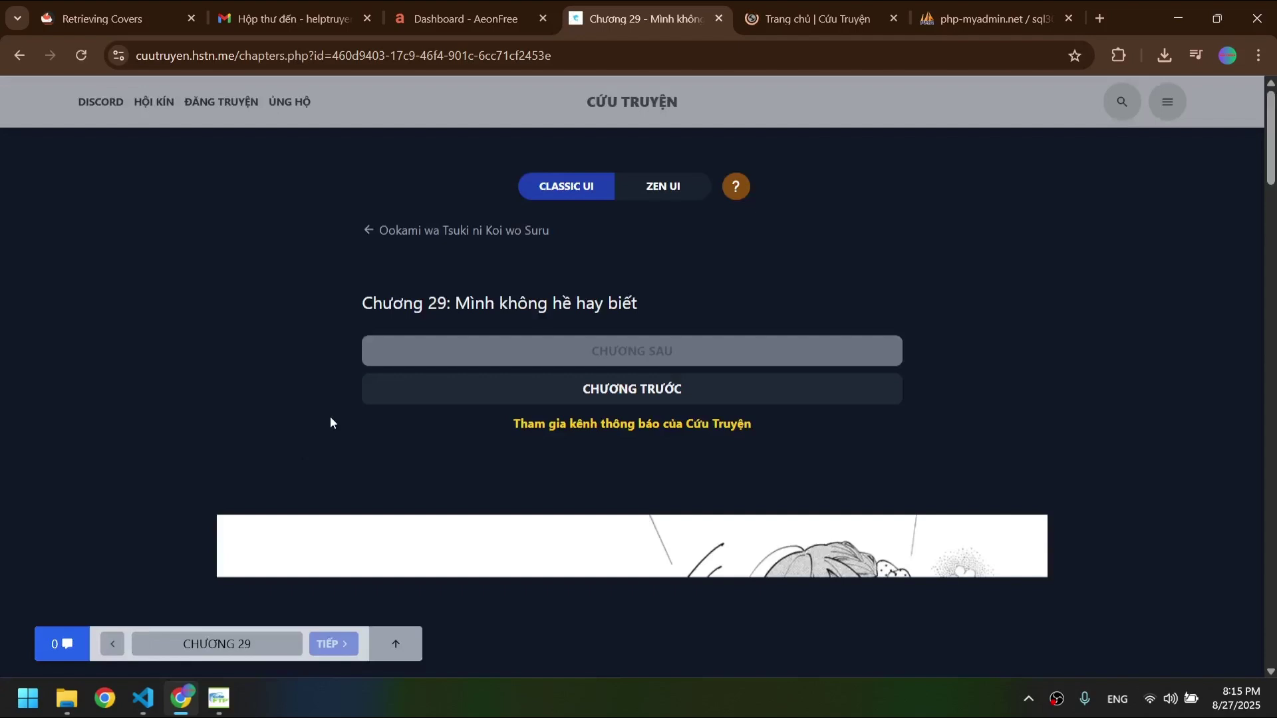
- Scroll through Chương 29 and check the Chuyển chương picker without switching chapters
scroll(929, 358, down, 6)
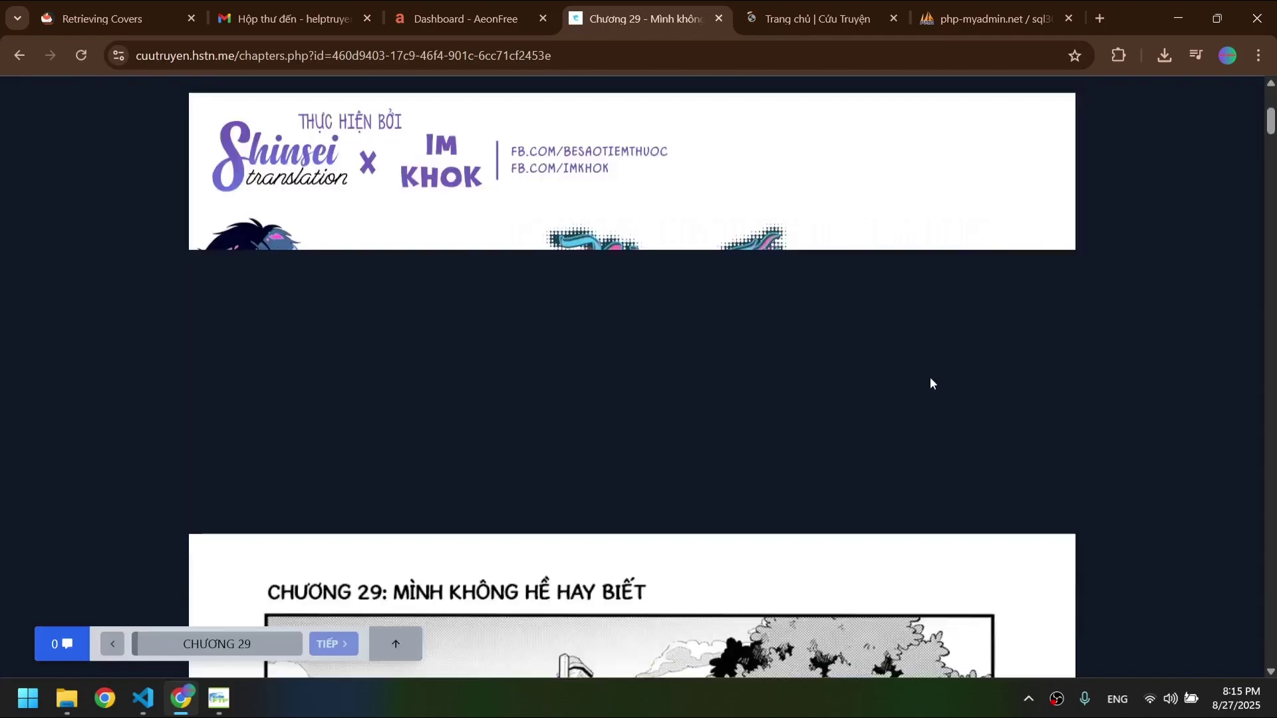
scroll(929, 377, down, 20)
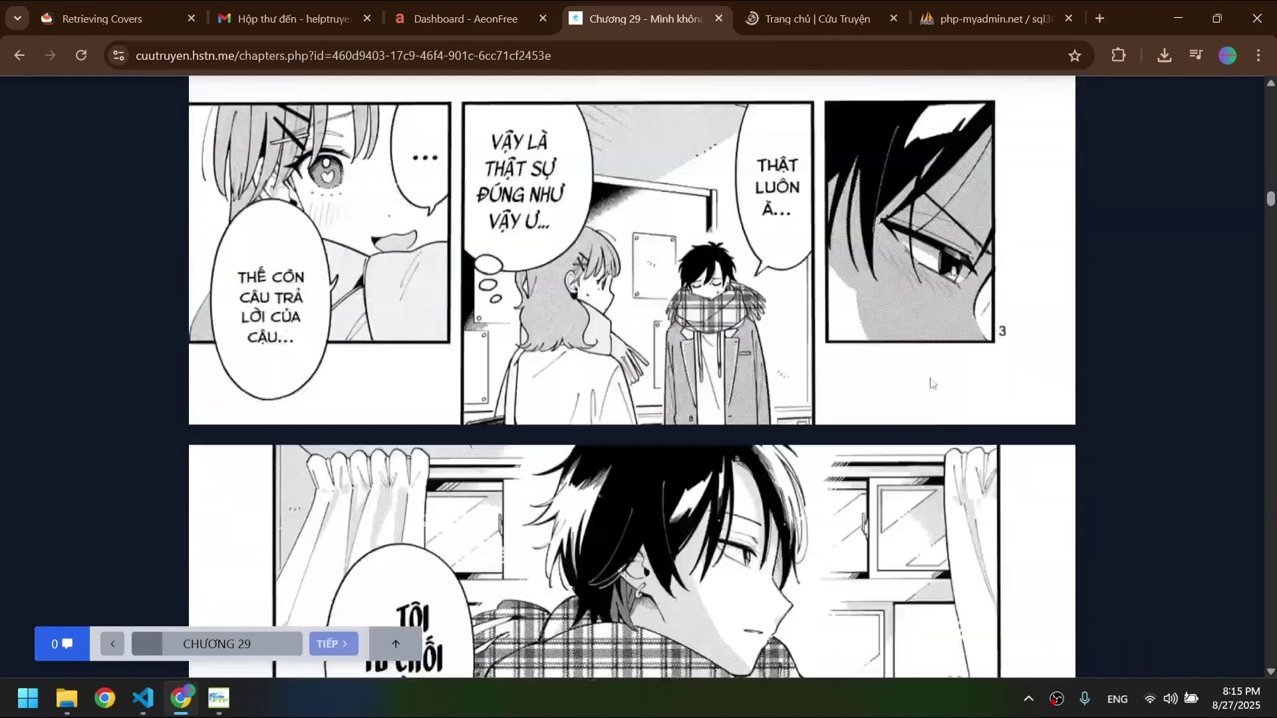
scroll(930, 378, down, 20)
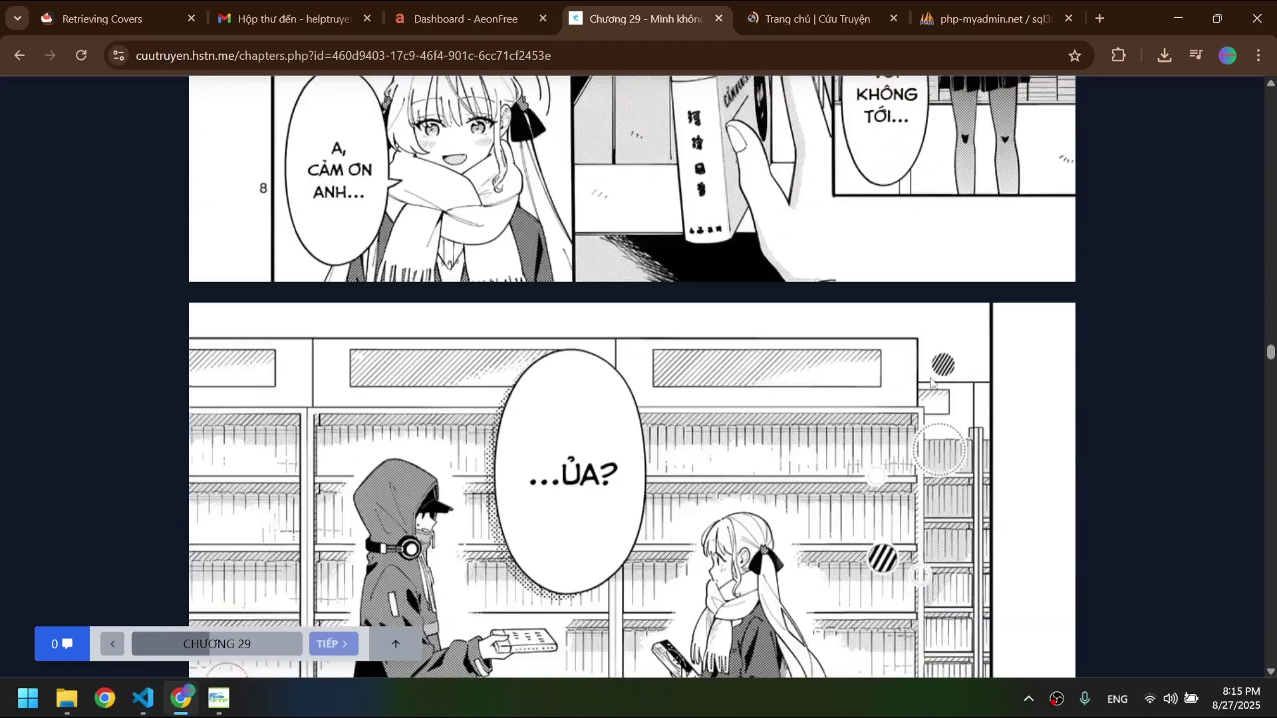
right_click(934, 382)
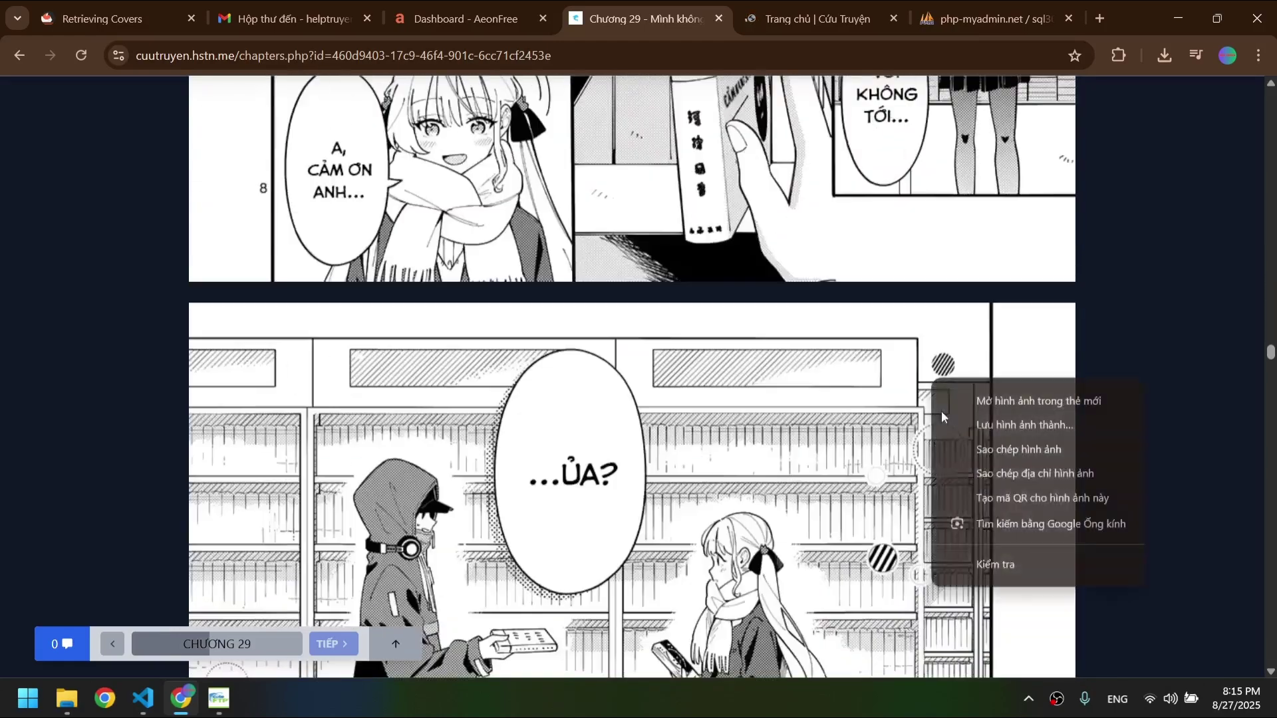
click(330, 562)
click(217, 644)
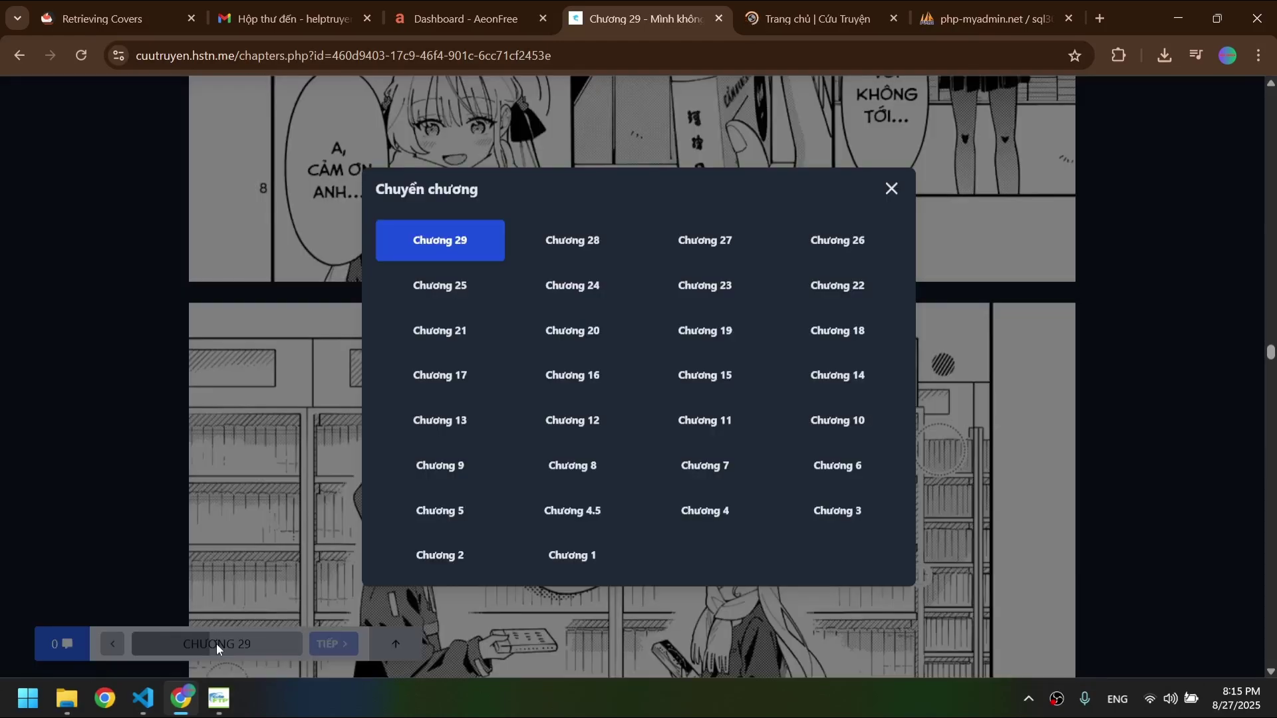
click(217, 644)
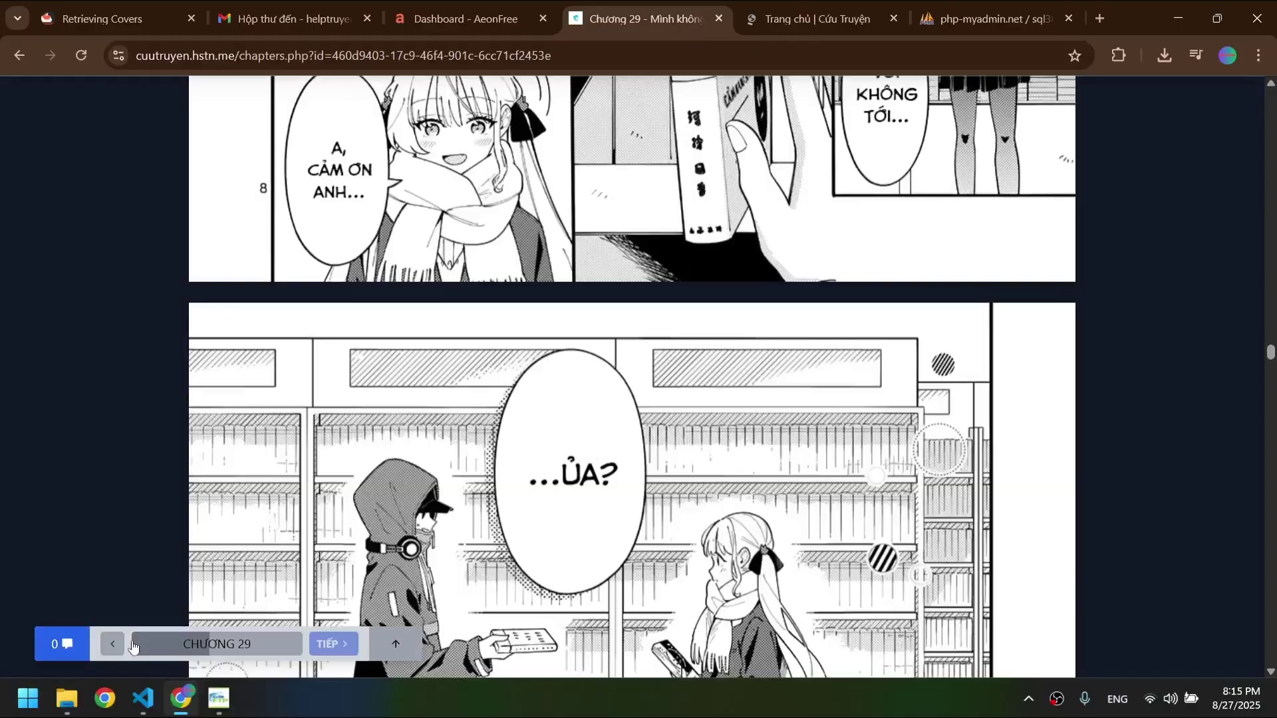
scroll(1109, 374, up, 10)
scroll(1160, 380, up, 20)
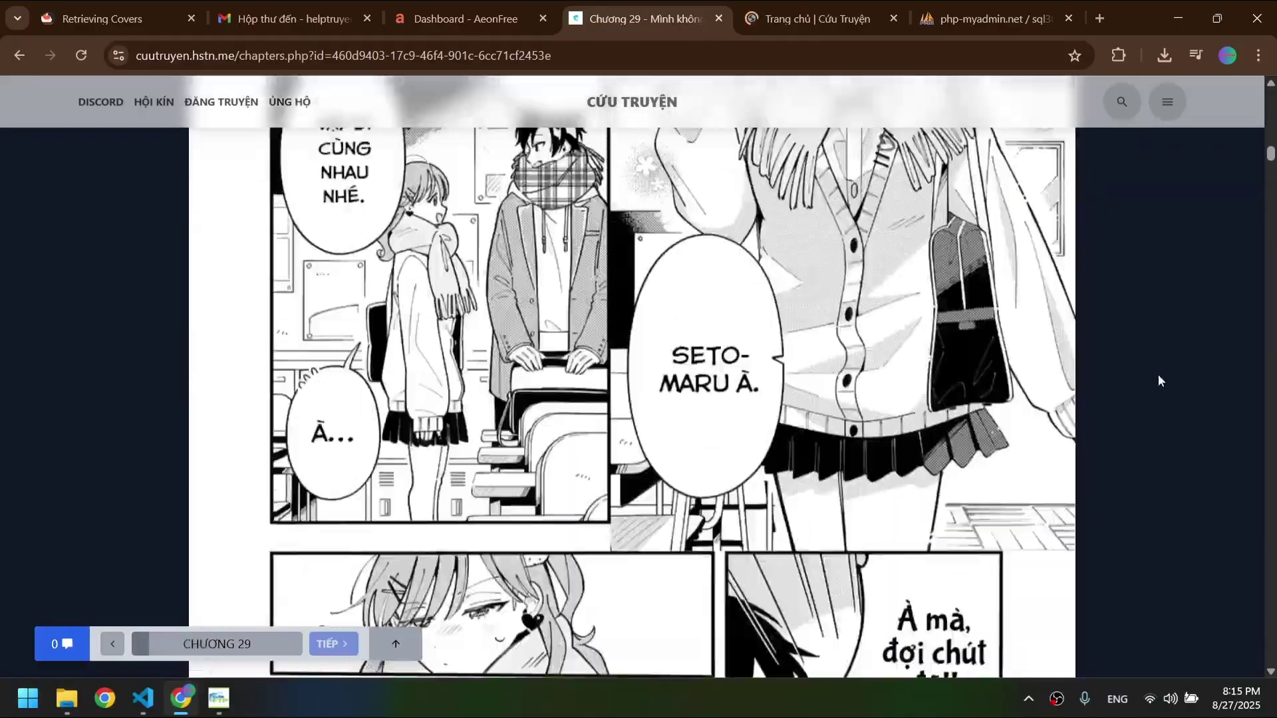
scroll(1159, 381, up, 8)
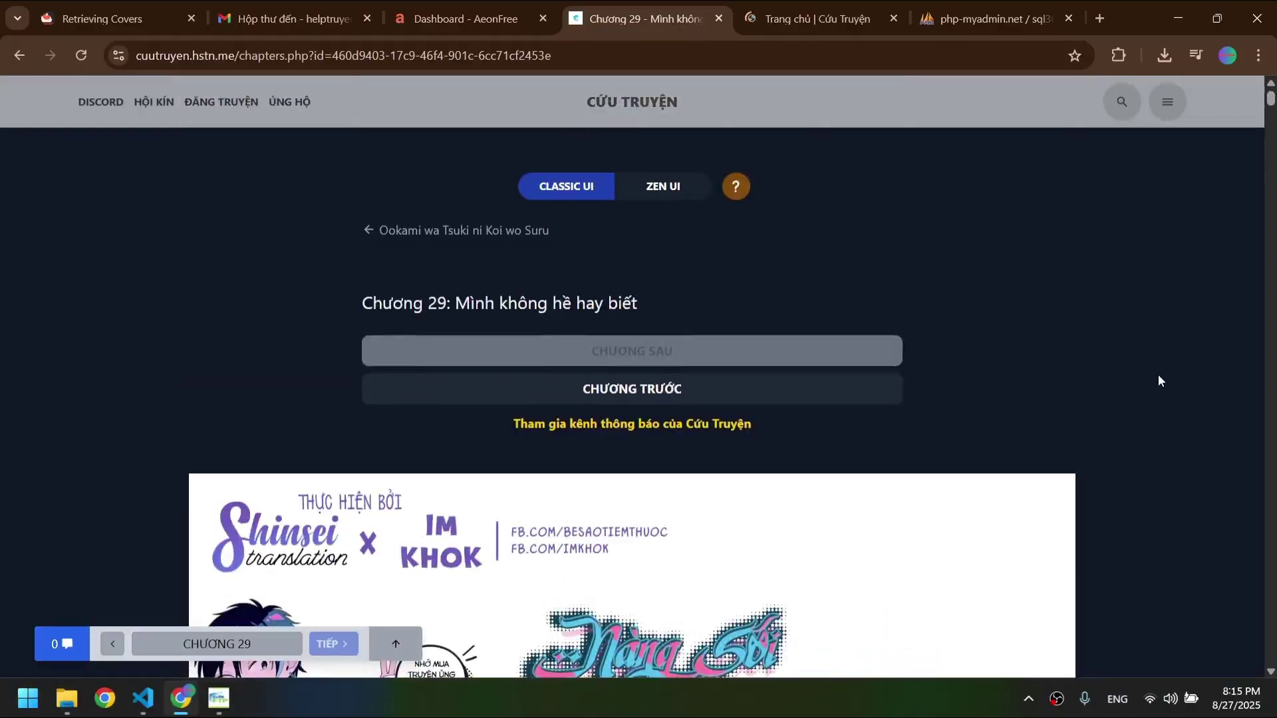
- Switch to ZEN UI page mode, flip ahead five pages, then return to the Trang chủ tab
click(687, 189)
click(4, 323)
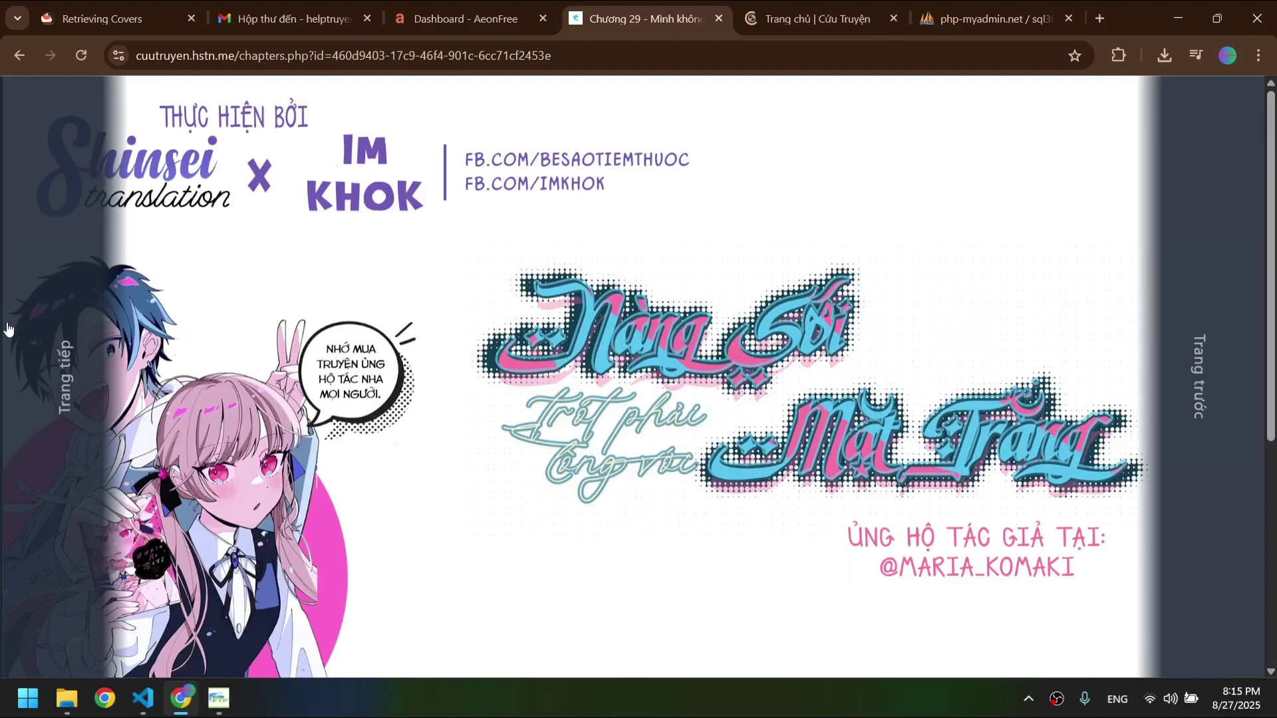
click(7, 329)
click(7, 329)
click(7, 329)
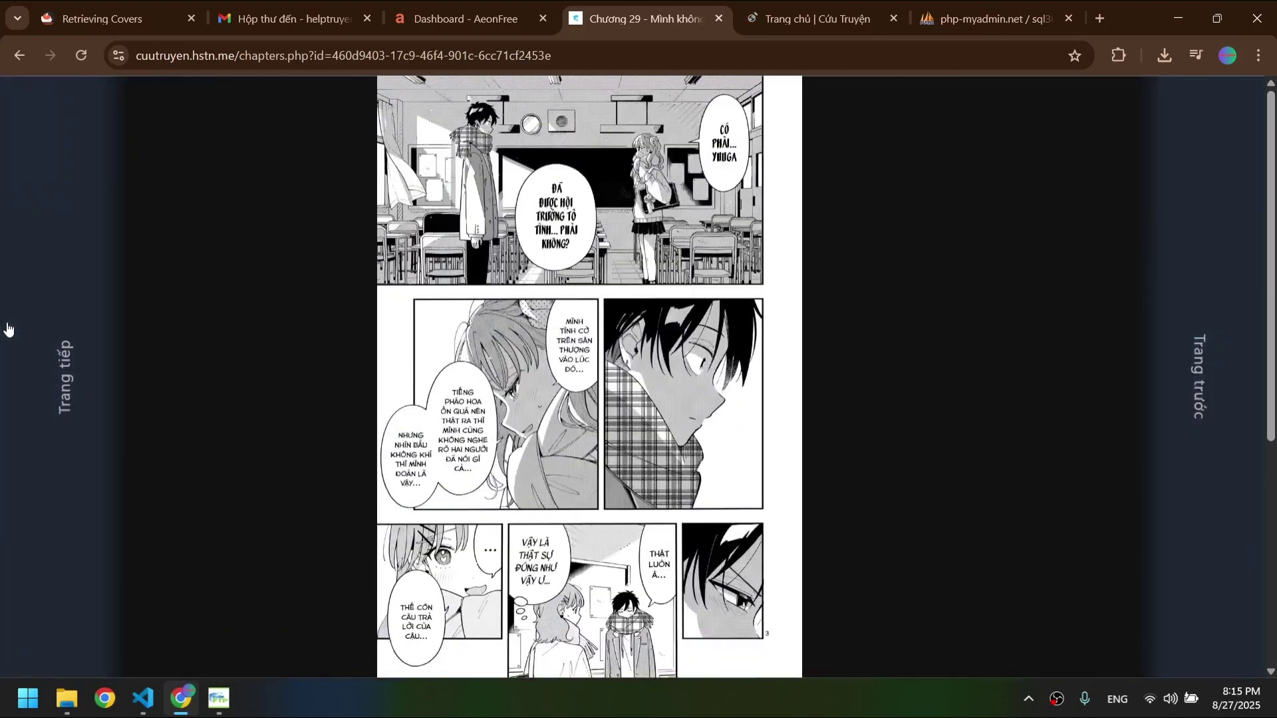
click(6, 329)
click(791, 33)
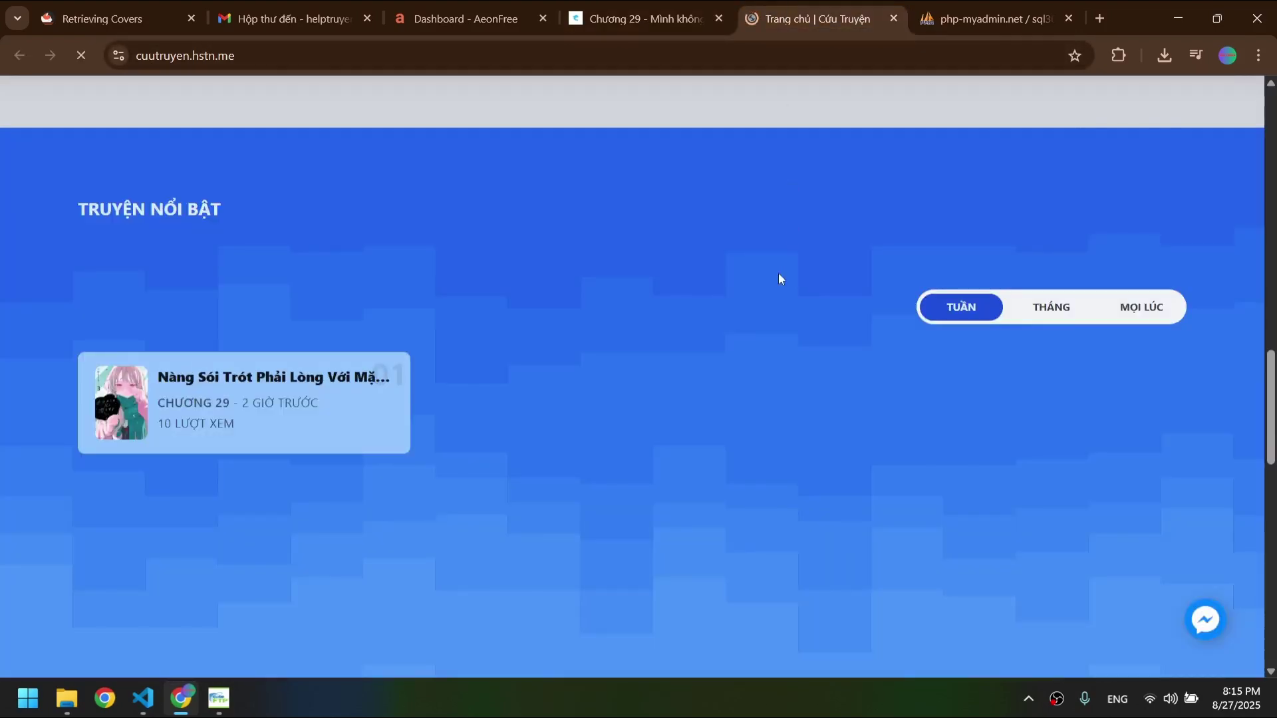
- After briefly trying the search box, reach Đăng ký from the hamburger menu and select the username field
scroll(778, 273, up, 15)
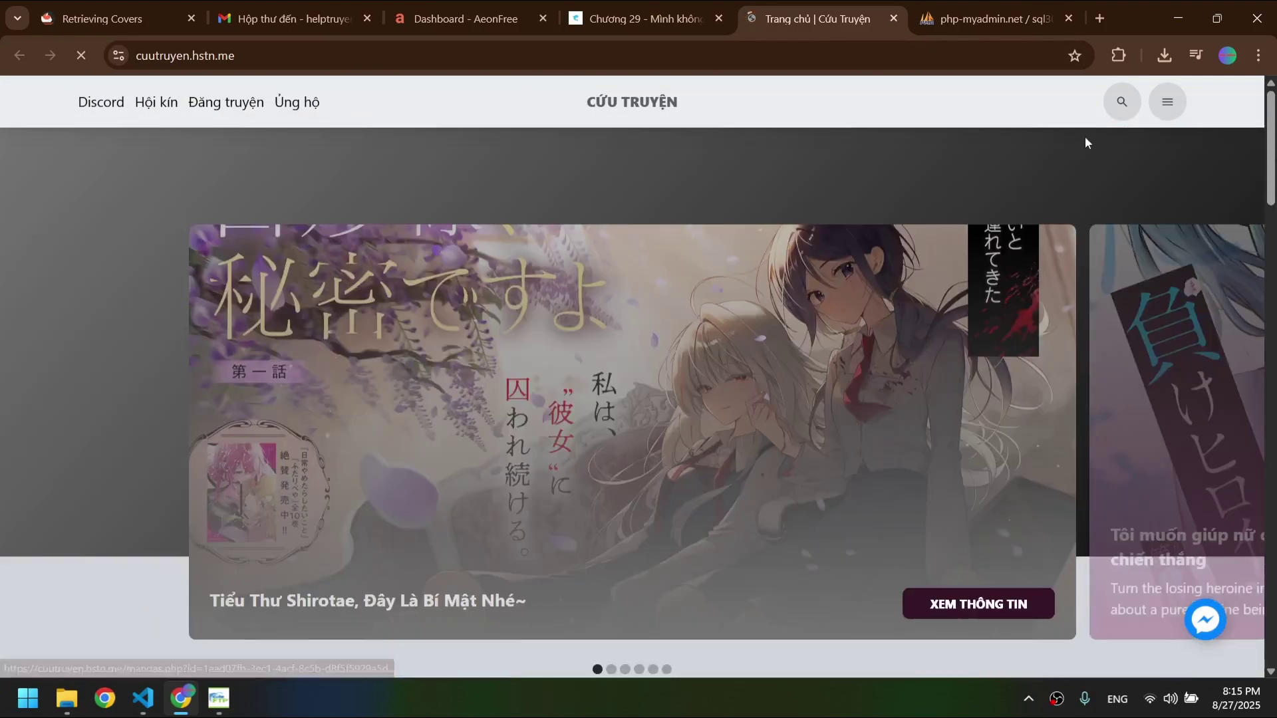
click(1167, 101)
click(1167, 101)
click(1123, 101)
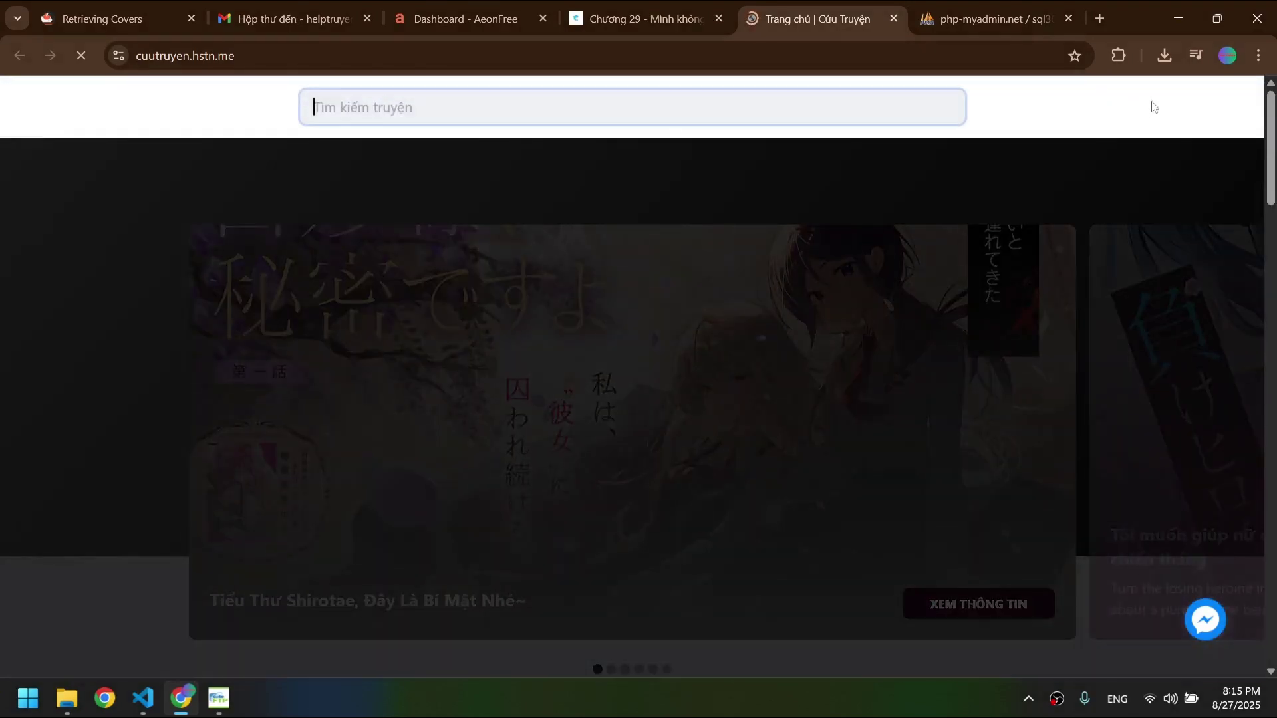
click(1176, 235)
click(1167, 101)
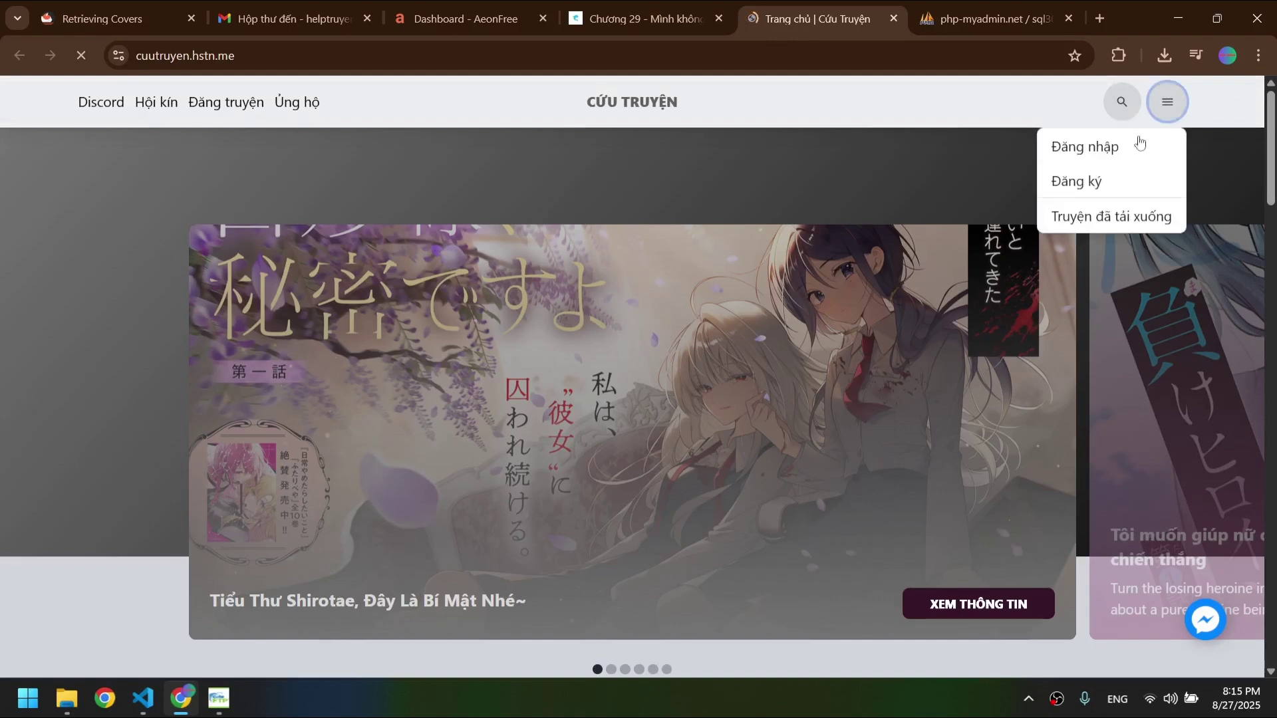
click(1116, 179)
click(499, 280)
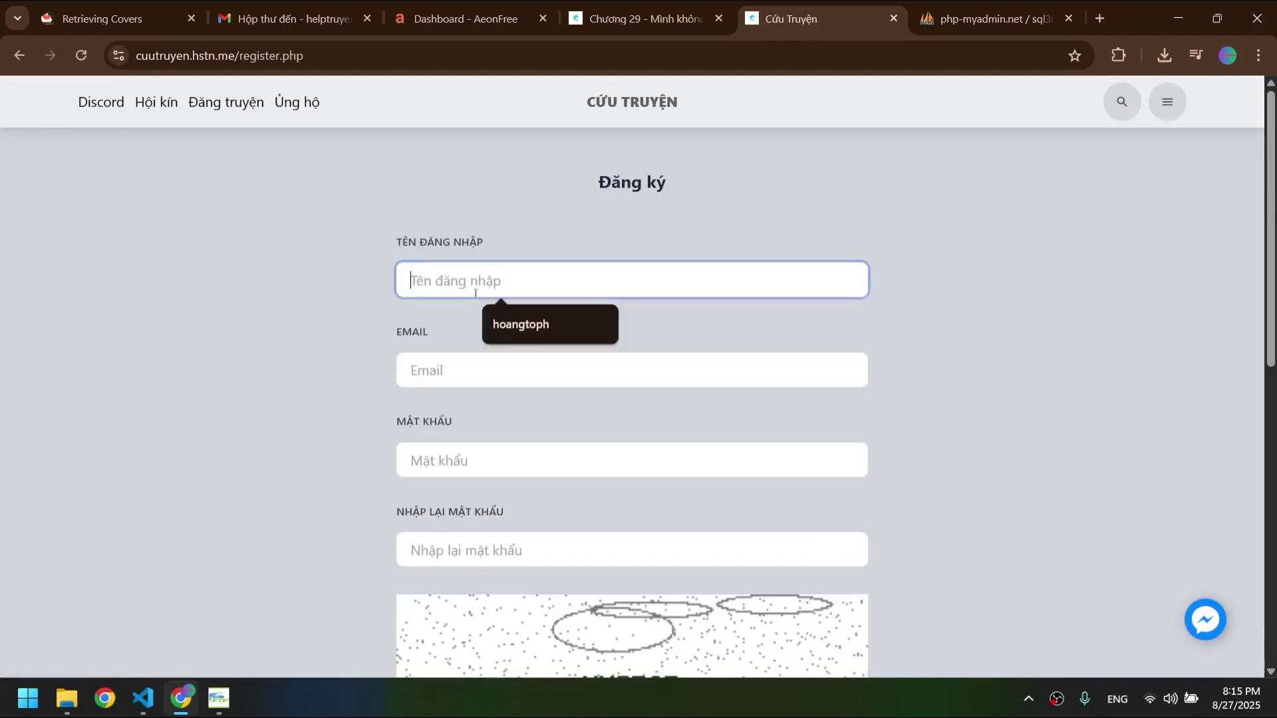
- Fill the username and e-mail from saved suggestions, then enter the password and its confirmation
click(519, 324)
click(507, 370)
click(533, 415)
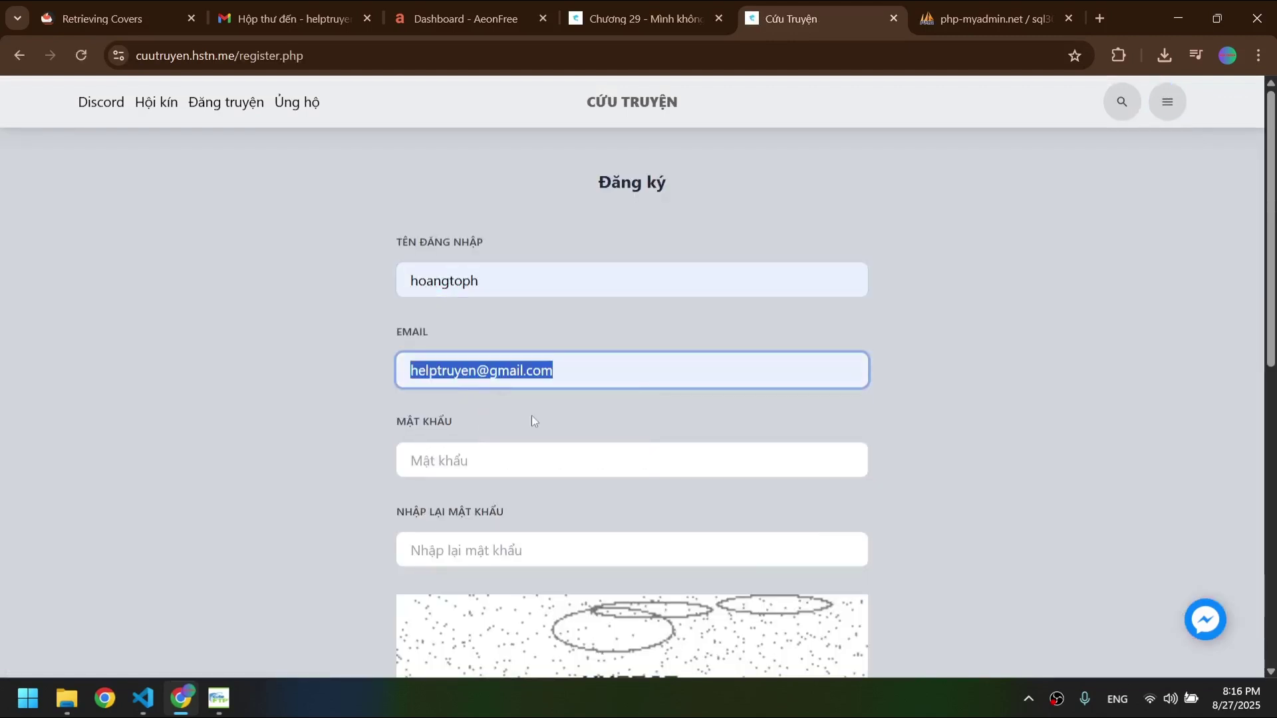
click(543, 453)
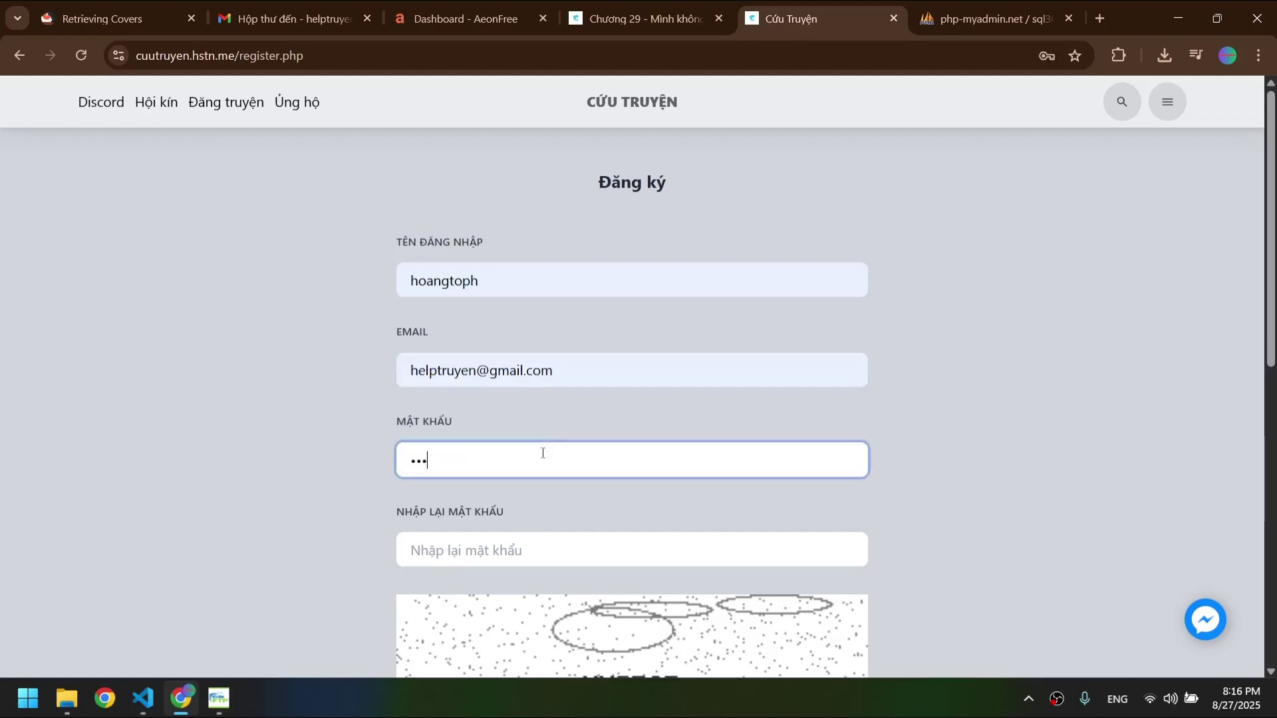
text(••••••••)
key(Tab)
text(••)
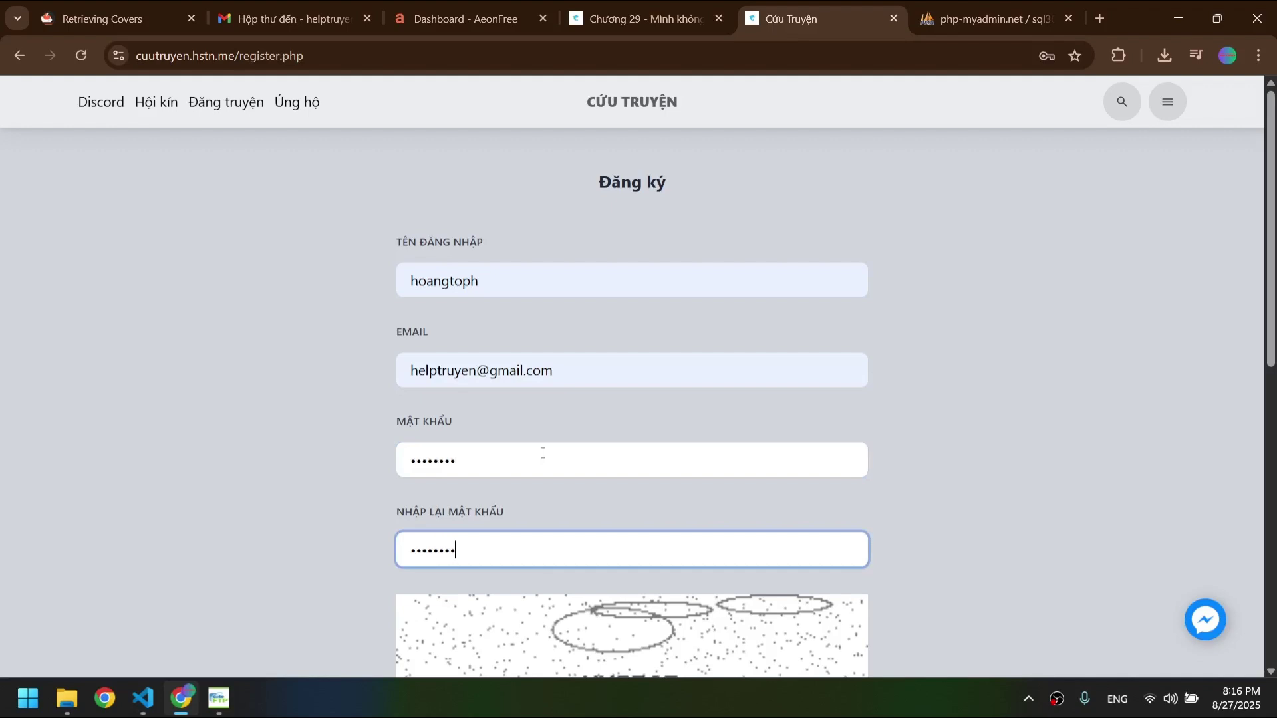
- Enter the captcha answer and accept the terms of service and privacy policy
scroll(543, 453, down, 5)
click(538, 479)
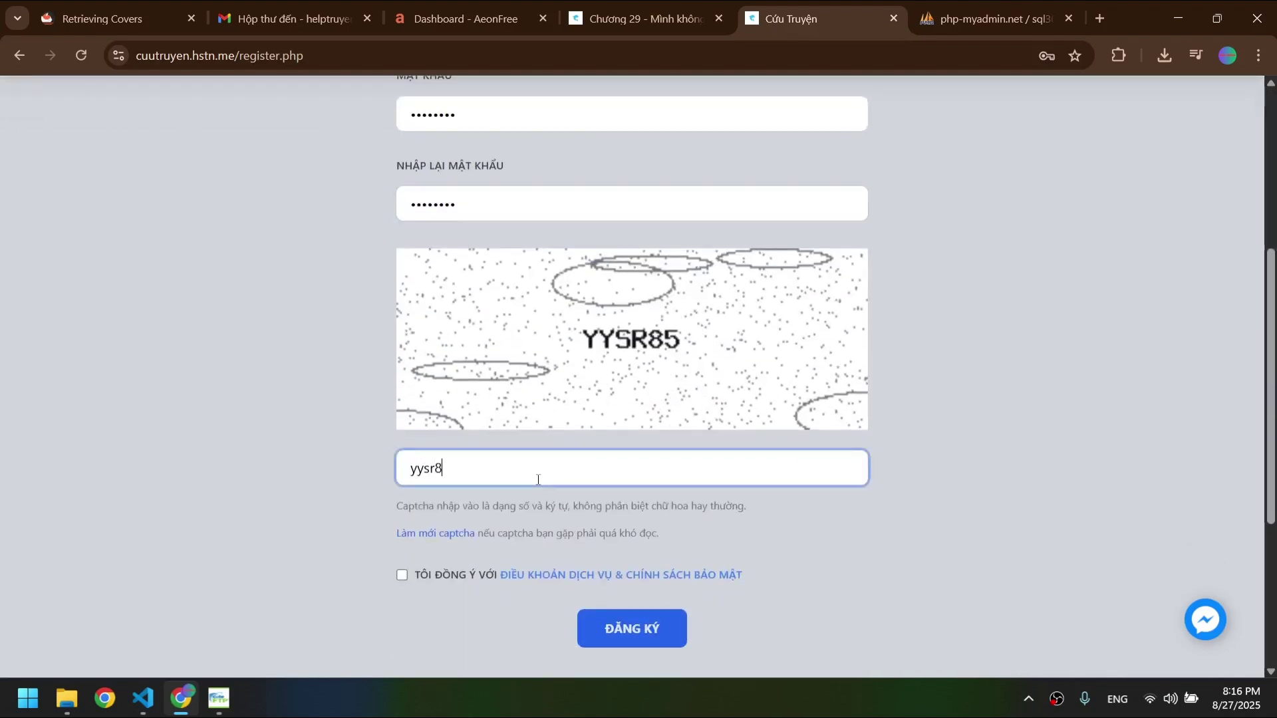
click(428, 578)
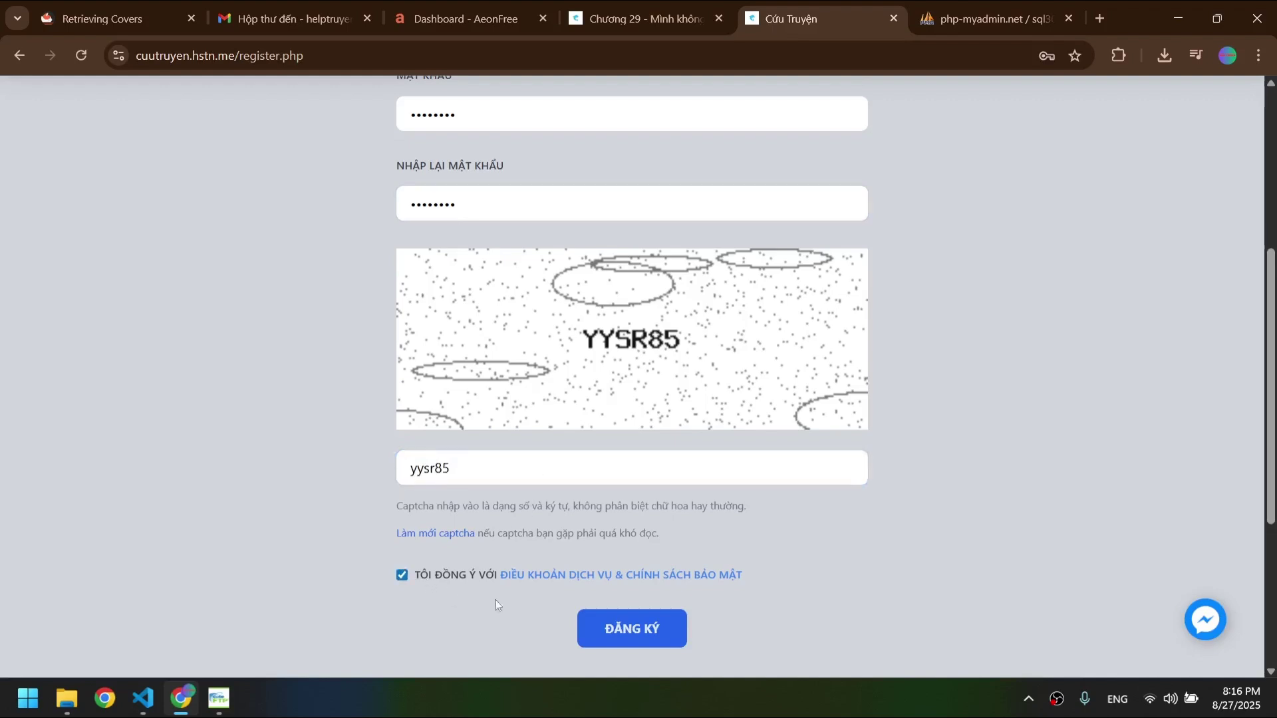